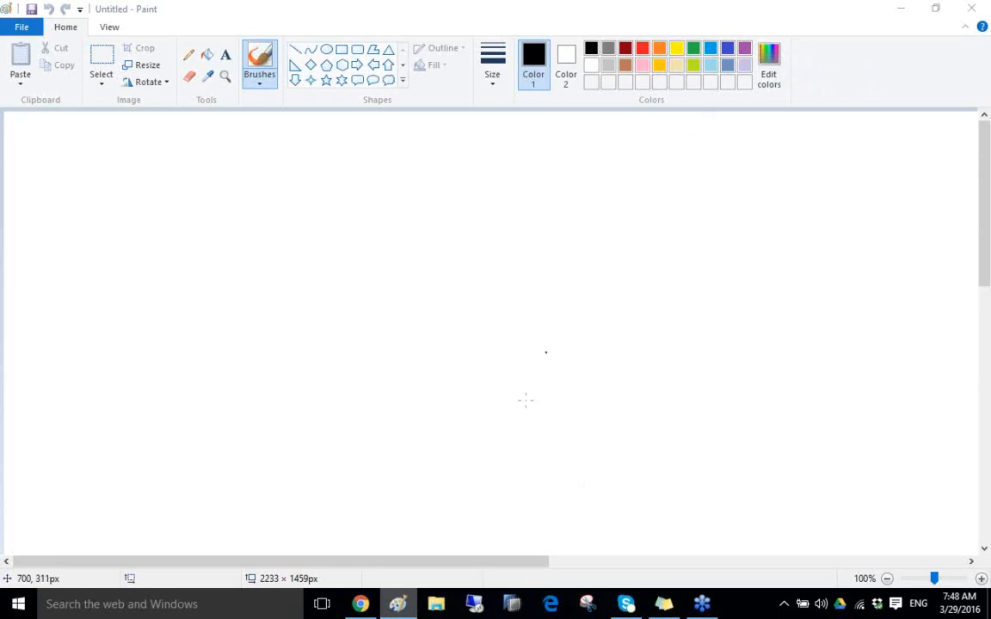
Connect to the remote server through Remote Desktop and enter the account password.
{"action": "left_click", "coordinate": [474, 604]}
{"action": "left_click", "coordinate": [553, 276]}
{"action": "left_click", "coordinate": [459, 175]}
{"action": "type", "text": "********"}
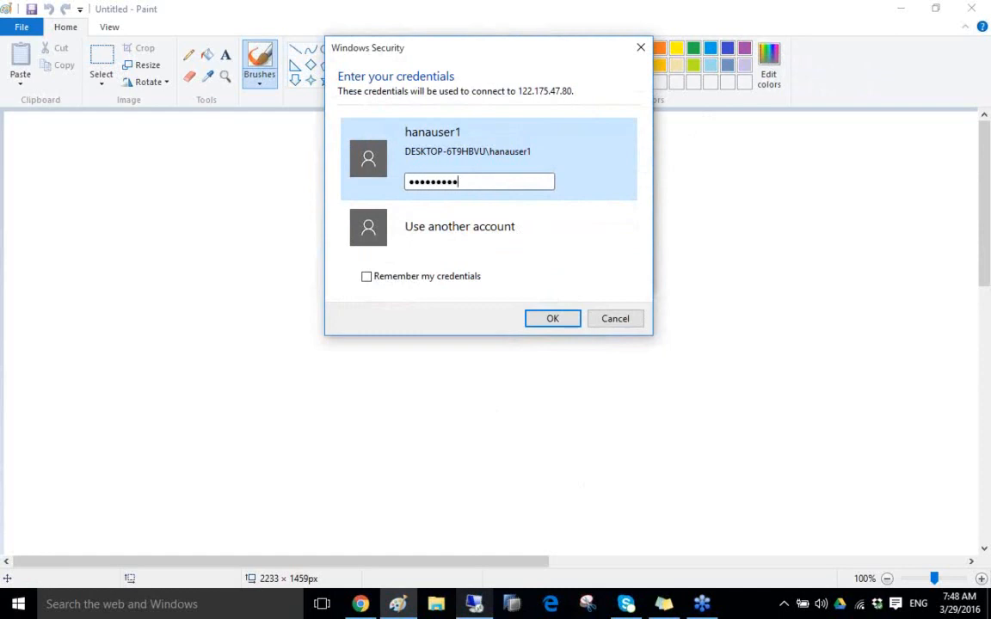
{"action": "key", "text": "Return"}
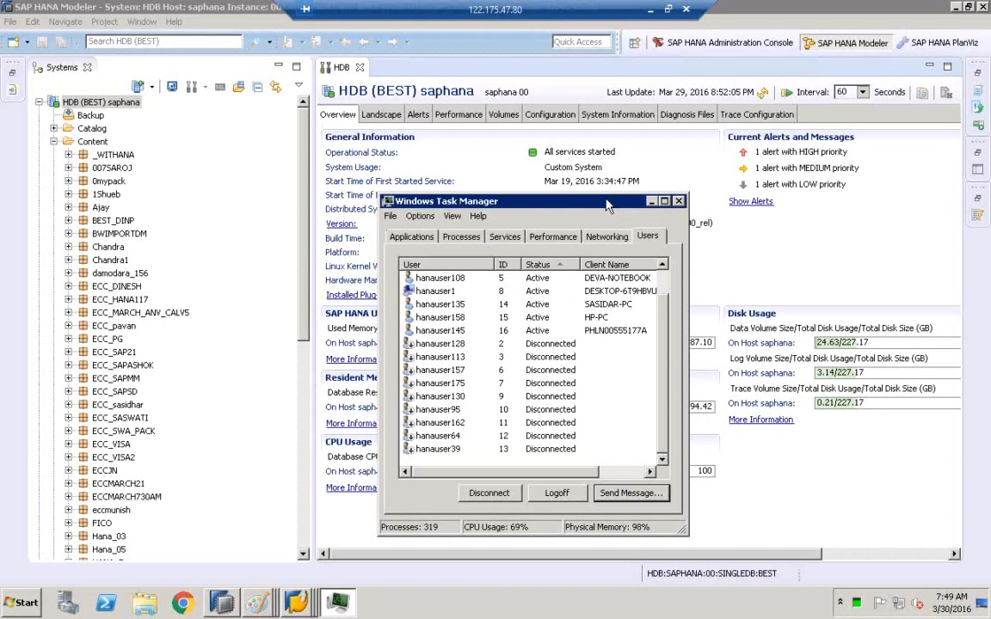
Maximize Task Manager and sort the remote server's user list by status.
{"action": "left_click_drag", "start_coordinate": [605, 200], "coordinate": [601, 161]}
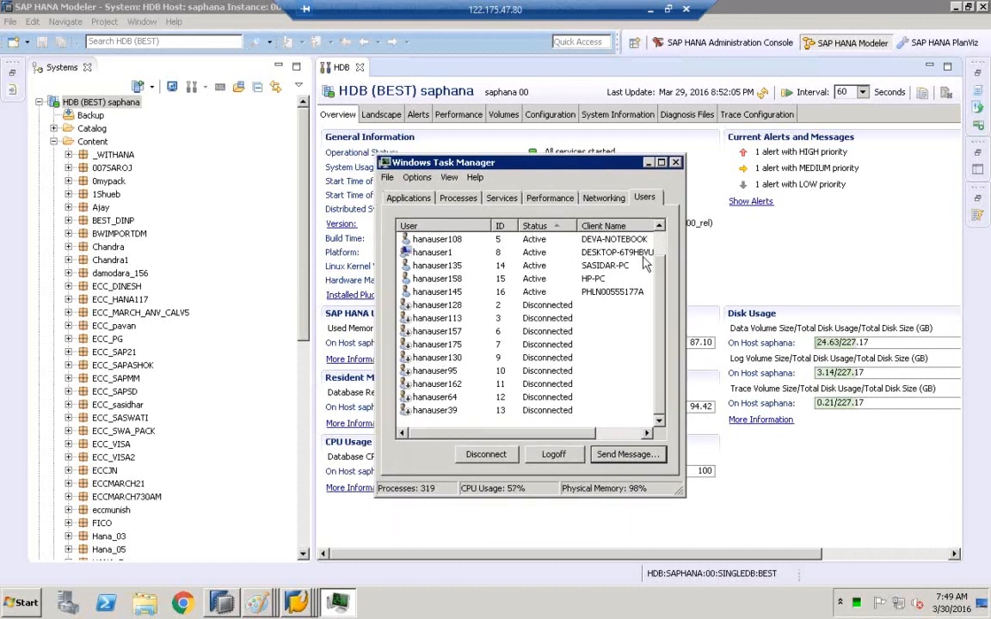
{"action": "scroll", "coordinate": [655, 278], "scroll_direction": "up", "scroll_amount": 2}
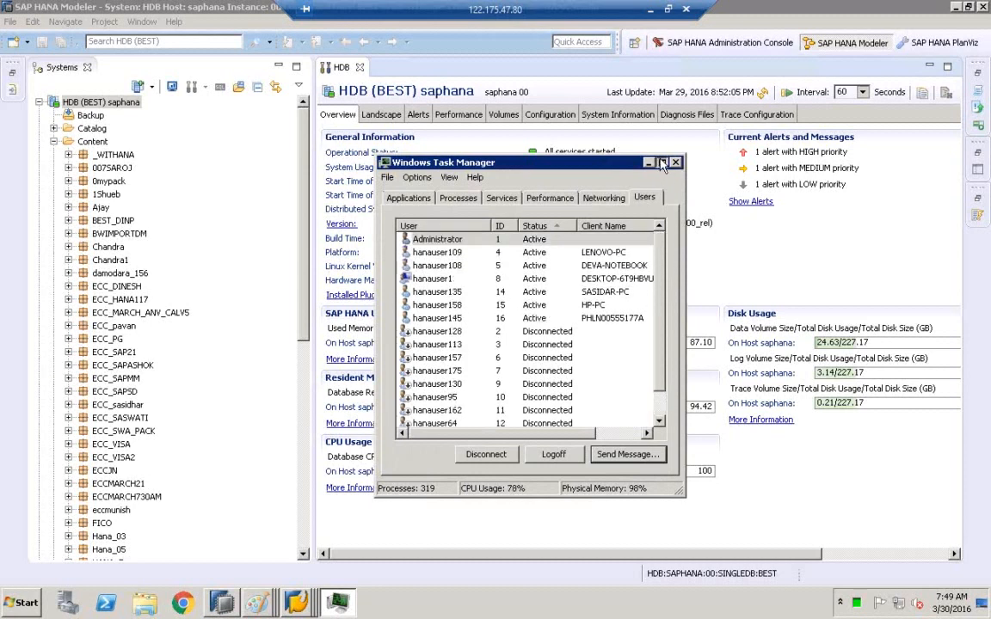
{"action": "left_click", "coordinate": [661, 161]}
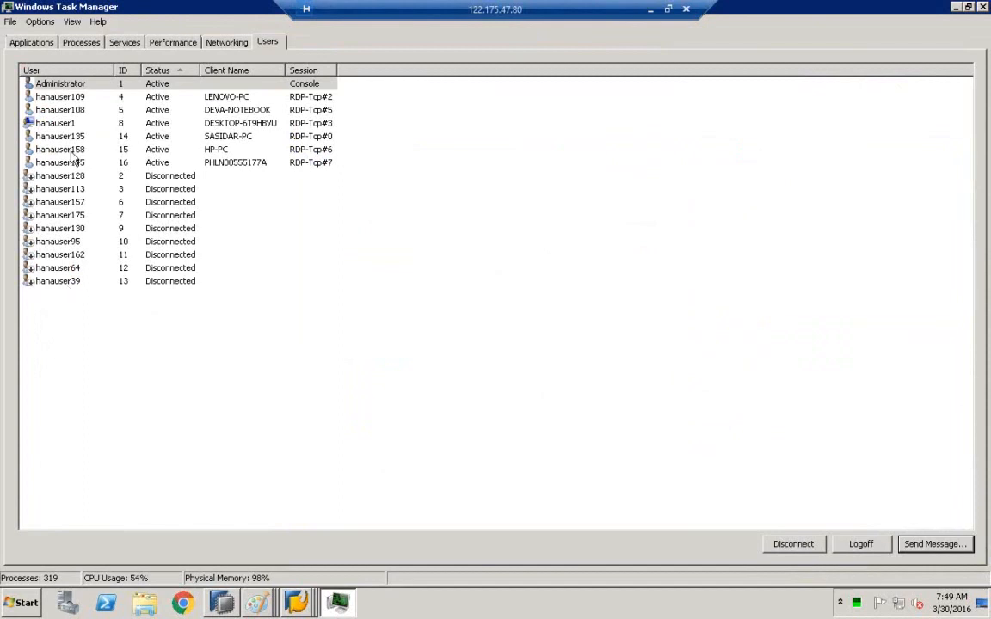
{"action": "left_click", "coordinate": [158, 85]}
{"action": "left_click", "coordinate": [159, 98]}
{"action": "left_click", "coordinate": [162, 110]}
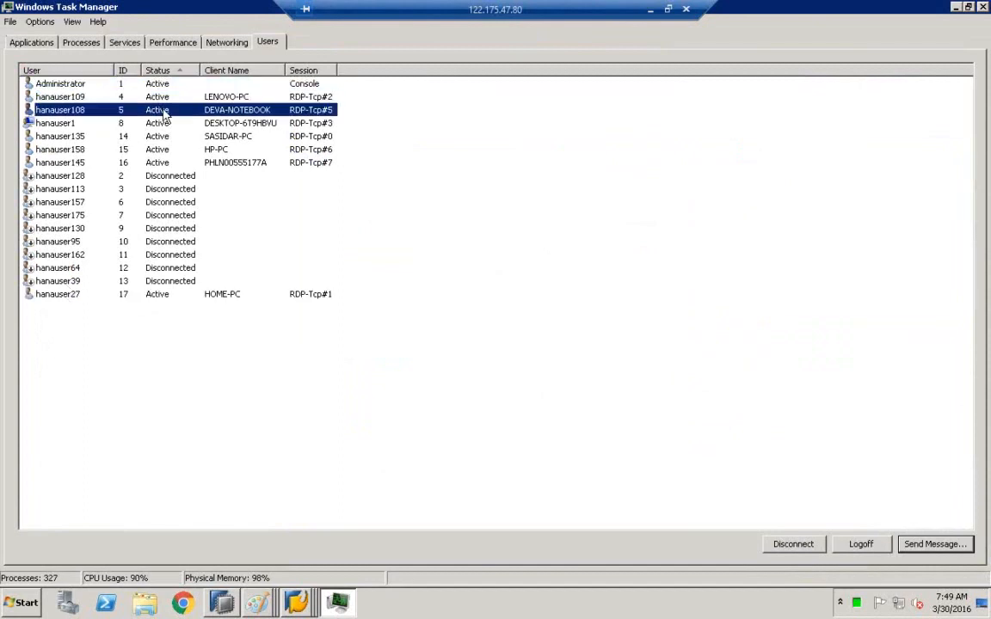
{"action": "left_click", "coordinate": [160, 123]}
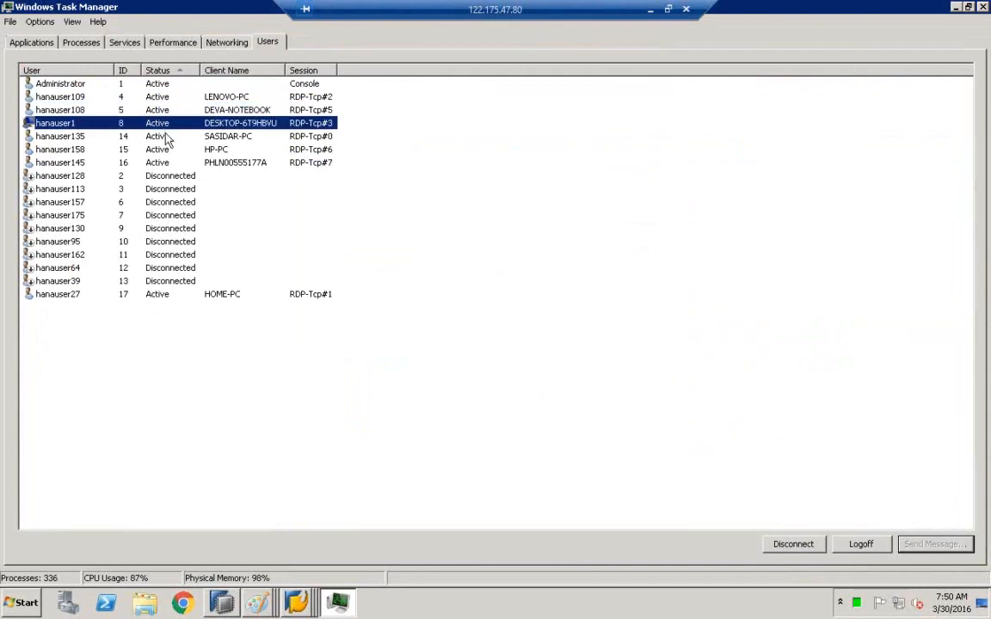
{"action": "left_click", "coordinate": [167, 149]}
{"action": "left_click", "coordinate": [157, 161]}
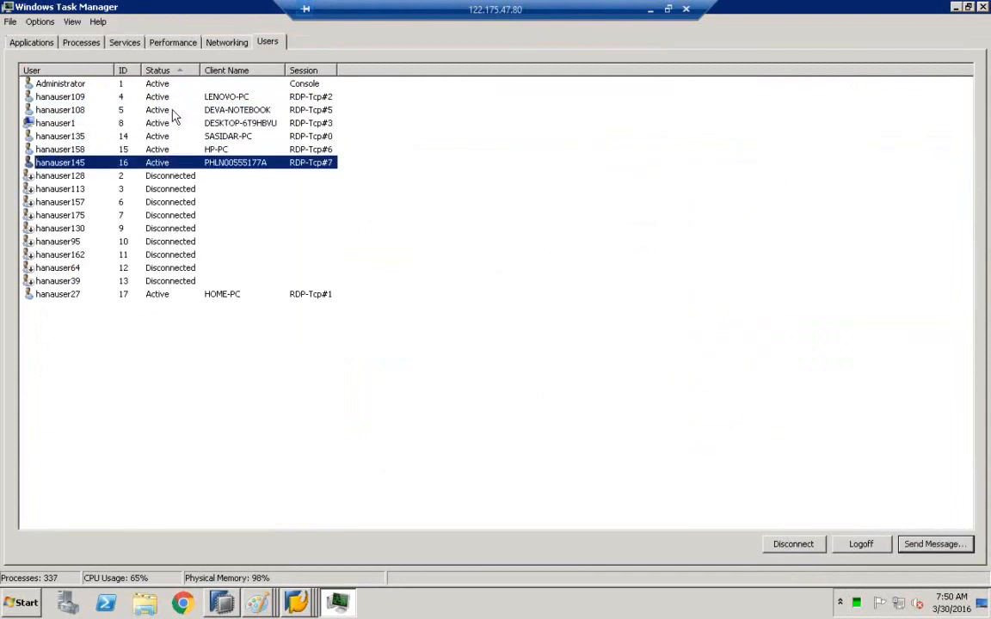
{"action": "left_click", "coordinate": [94, 175]}
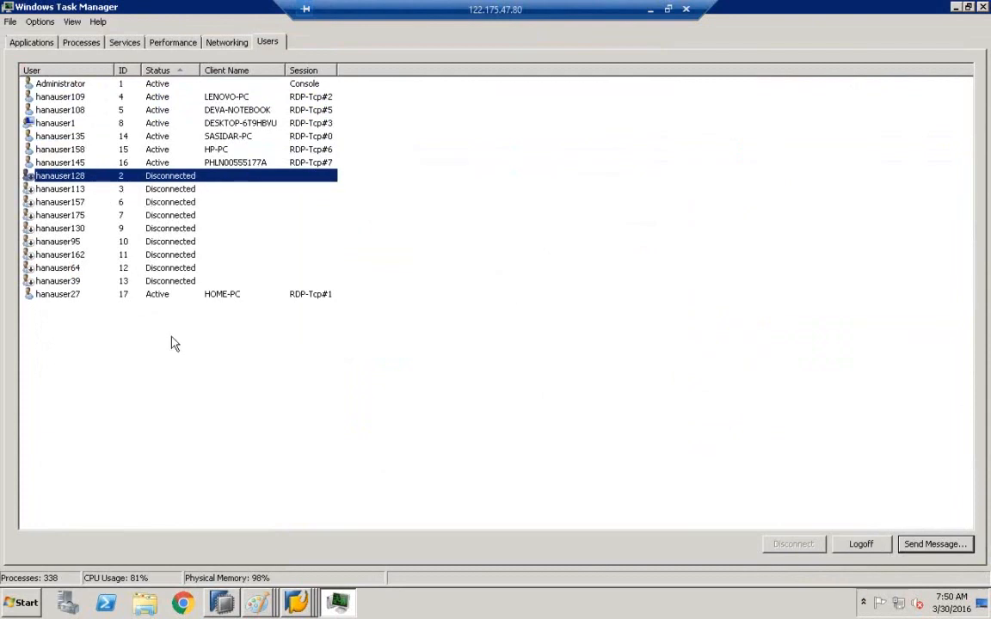
{"action": "left_click", "coordinate": [180, 192]}
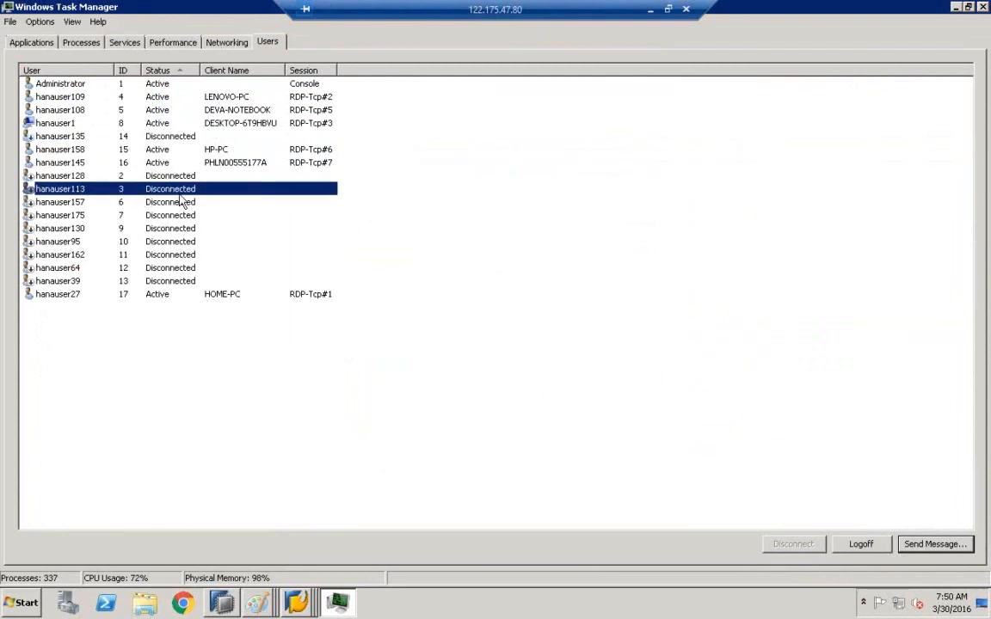
{"action": "left_click", "coordinate": [182, 72]}
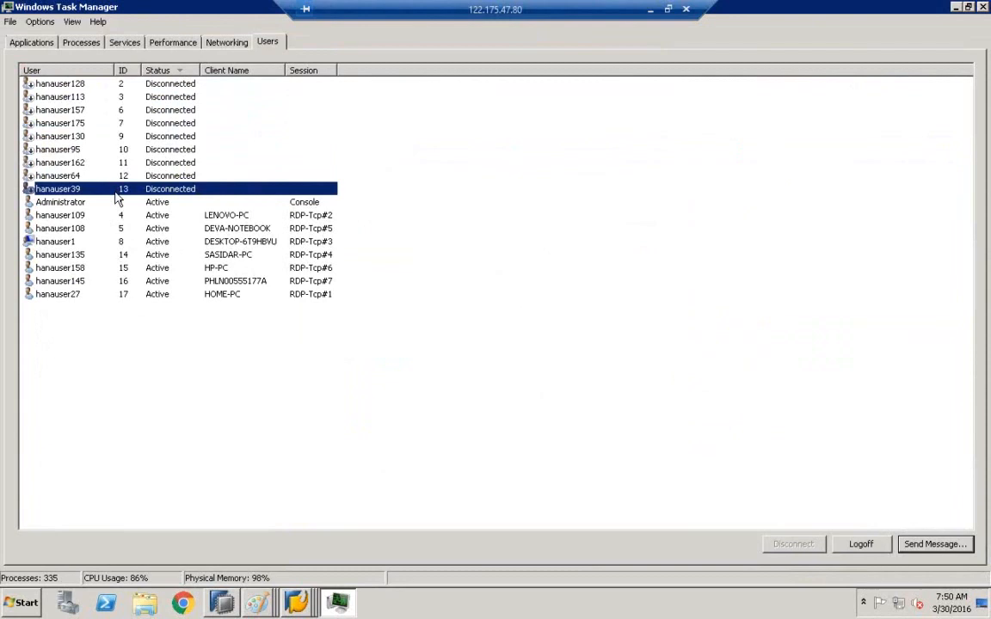
Review the Performance tab and return to the list of user sessions.
{"action": "left_click", "coordinate": [21, 602]}
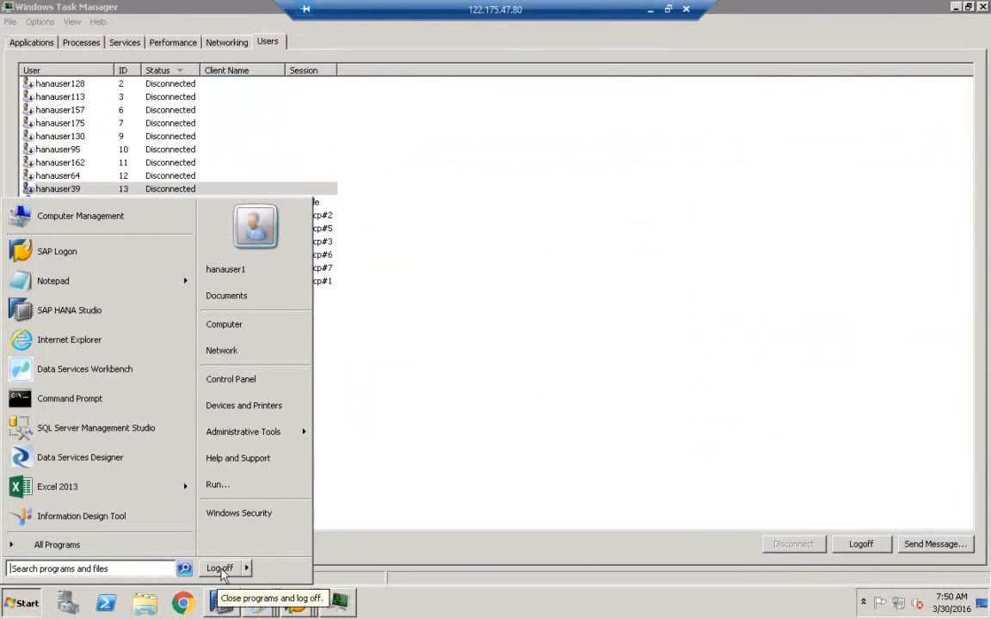
{"action": "left_click", "coordinate": [433, 607]}
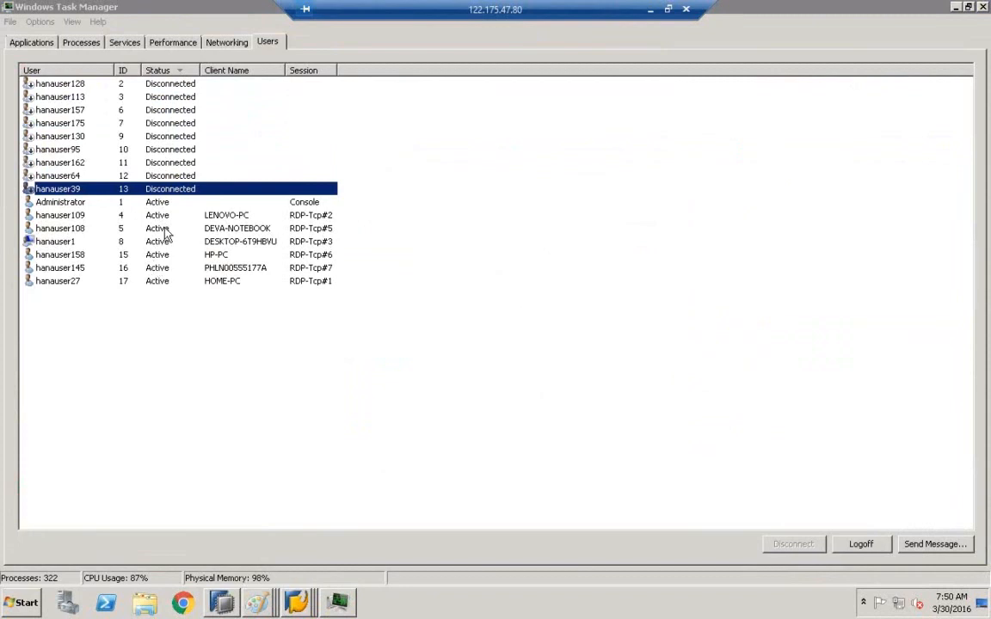
{"action": "left_click", "coordinate": [339, 605]}
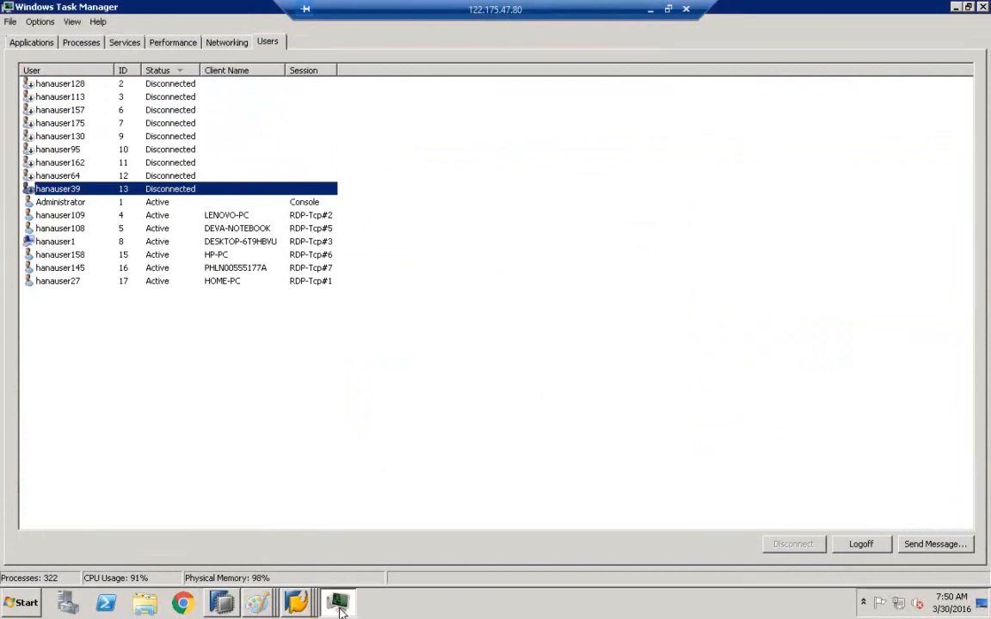
{"action": "left_click", "coordinate": [174, 42]}
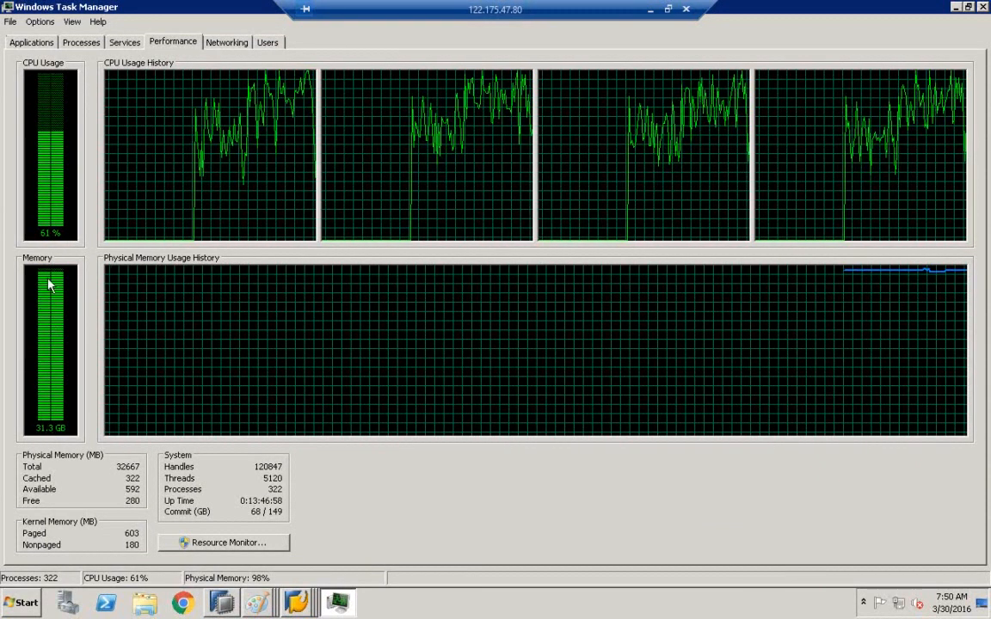
{"action": "left_click", "coordinate": [267, 42]}
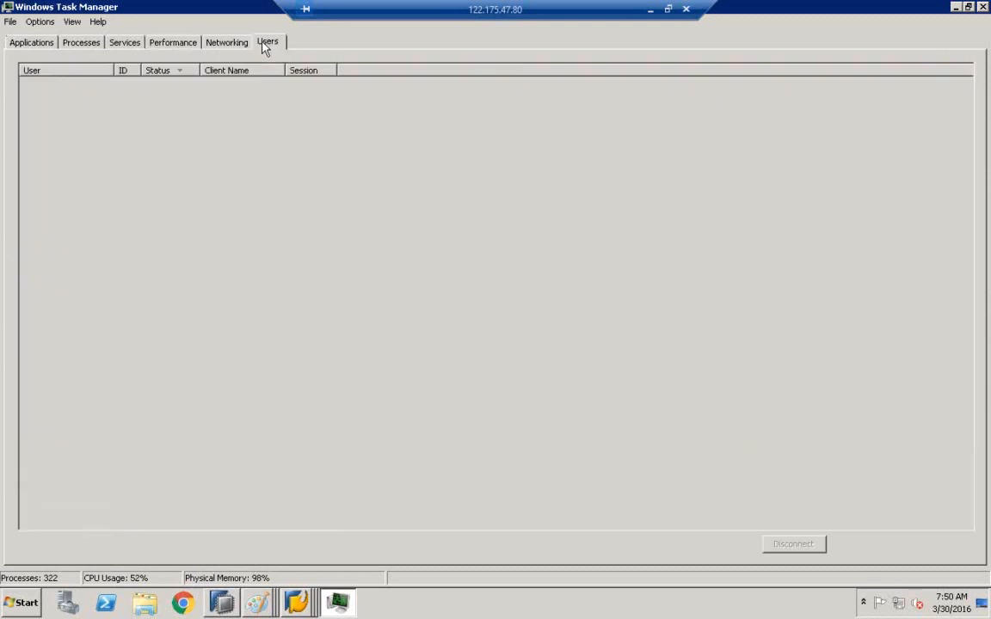
{"action": "left_click", "coordinate": [181, 86]}
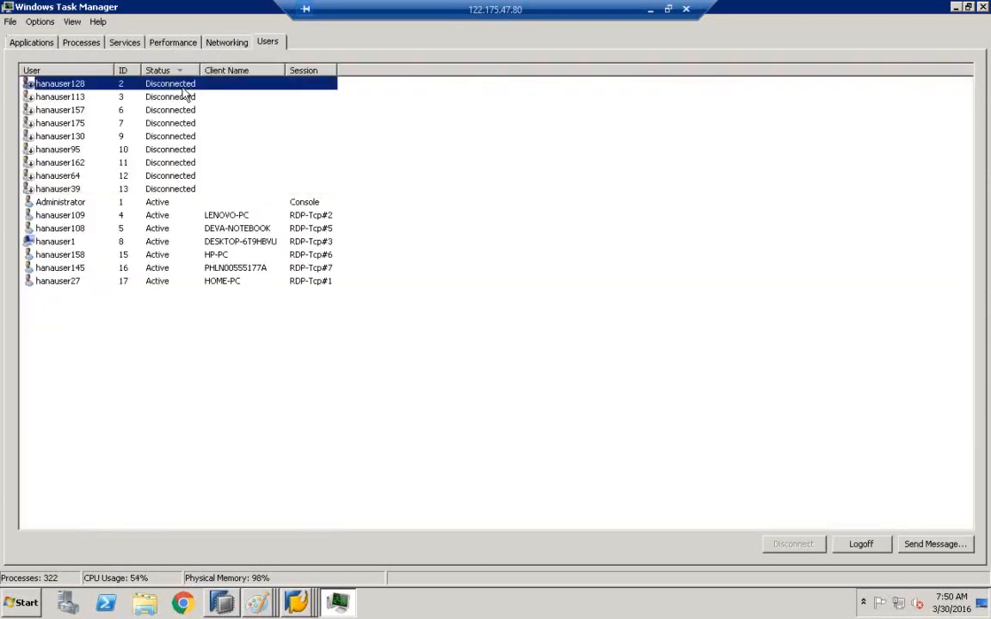
{"action": "left_click", "coordinate": [170, 186]}
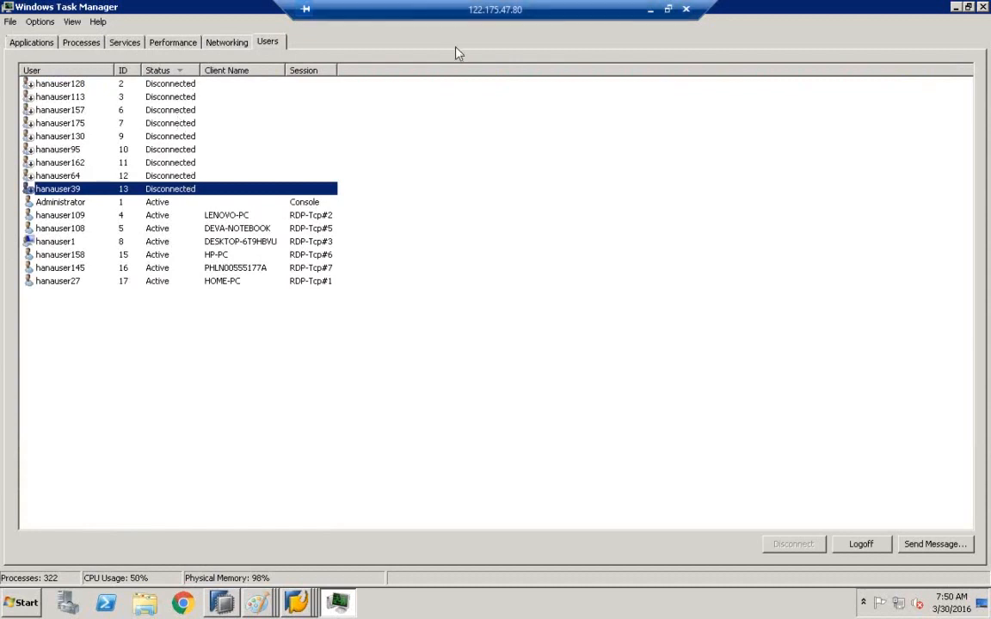
Log off the current remote session from the Start menu.
{"action": "left_click", "coordinate": [667, 8]}
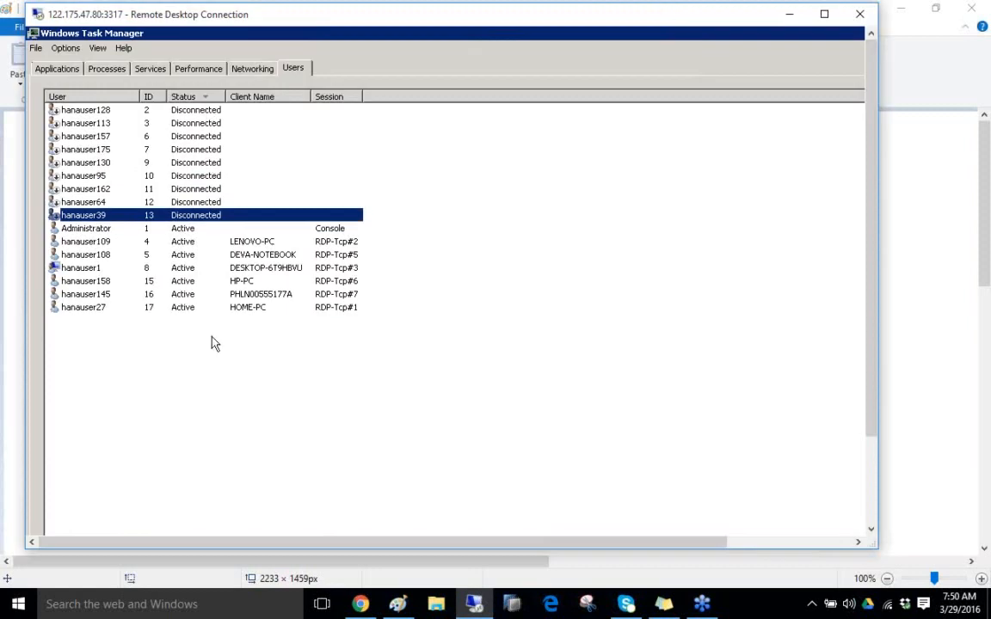
{"action": "left_click", "coordinate": [789, 15]}
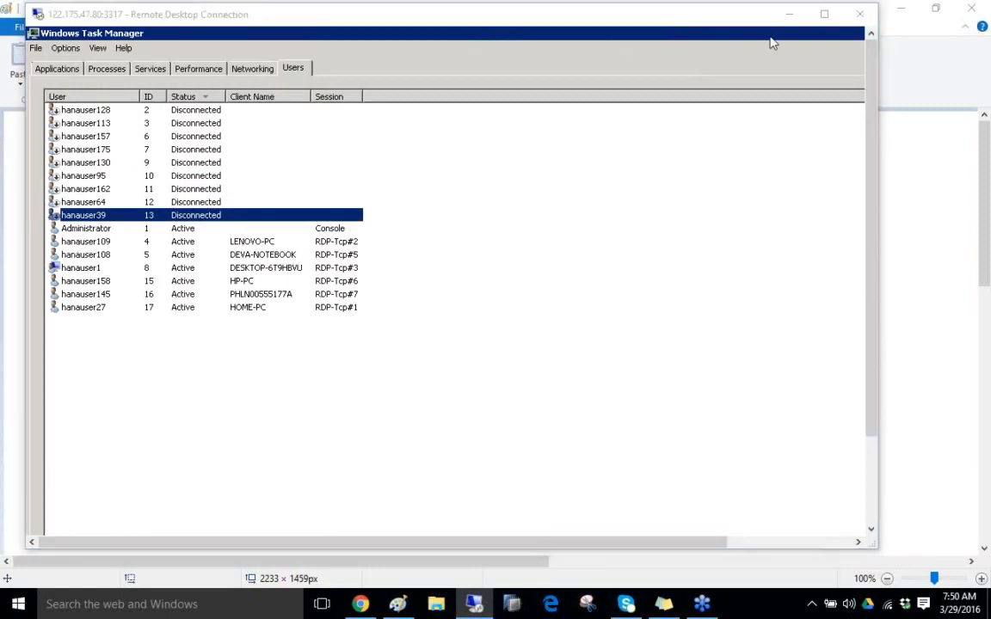
{"action": "left_click", "coordinate": [824, 15]}
{"action": "left_click", "coordinate": [21, 612]}
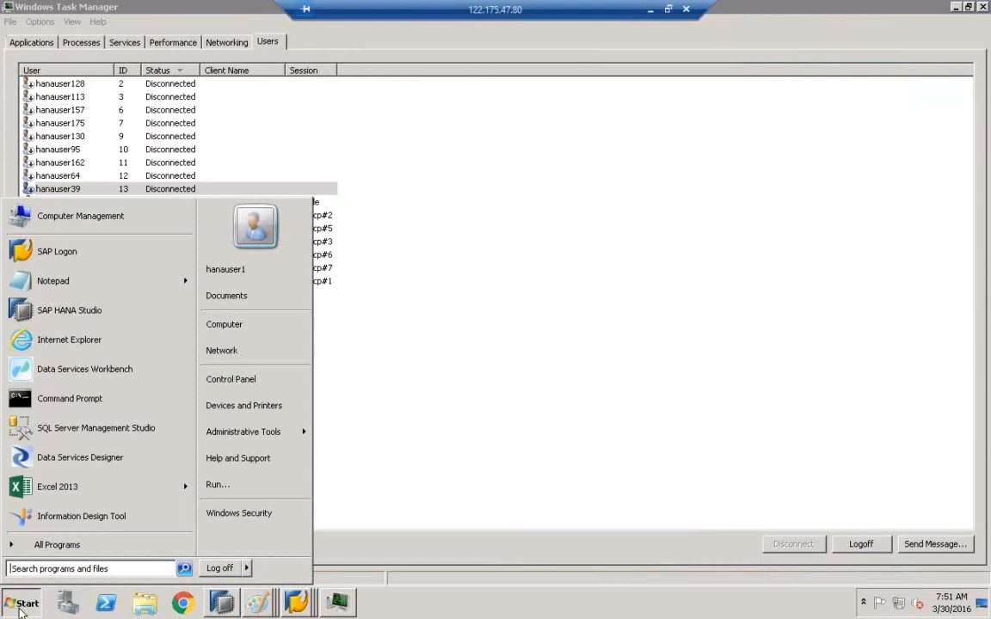
{"action": "left_click", "coordinate": [228, 571]}
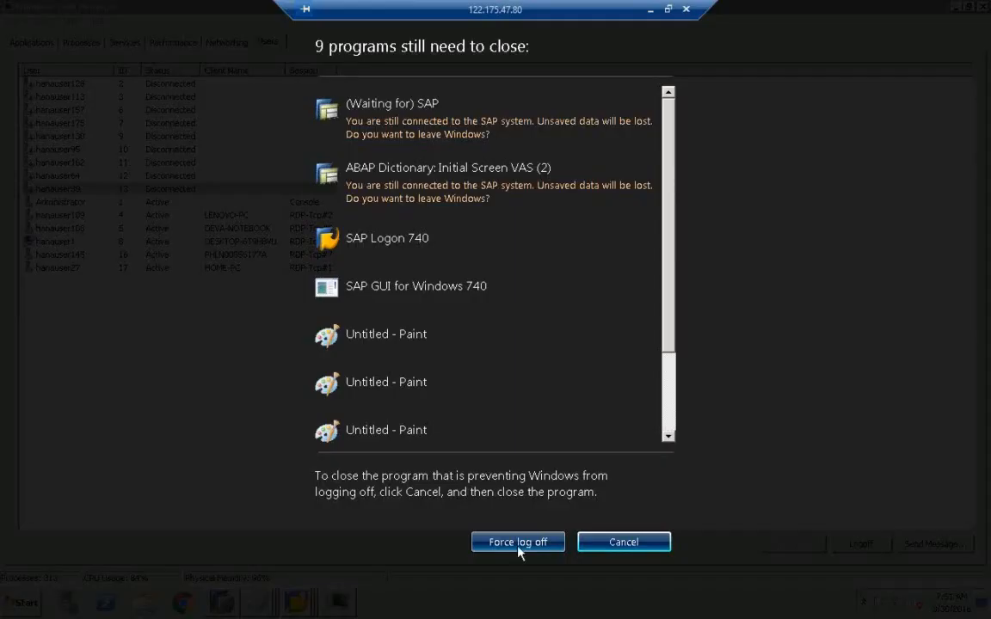
{"action": "left_click", "coordinate": [518, 548]}
{"action": "left_click", "coordinate": [519, 549]}
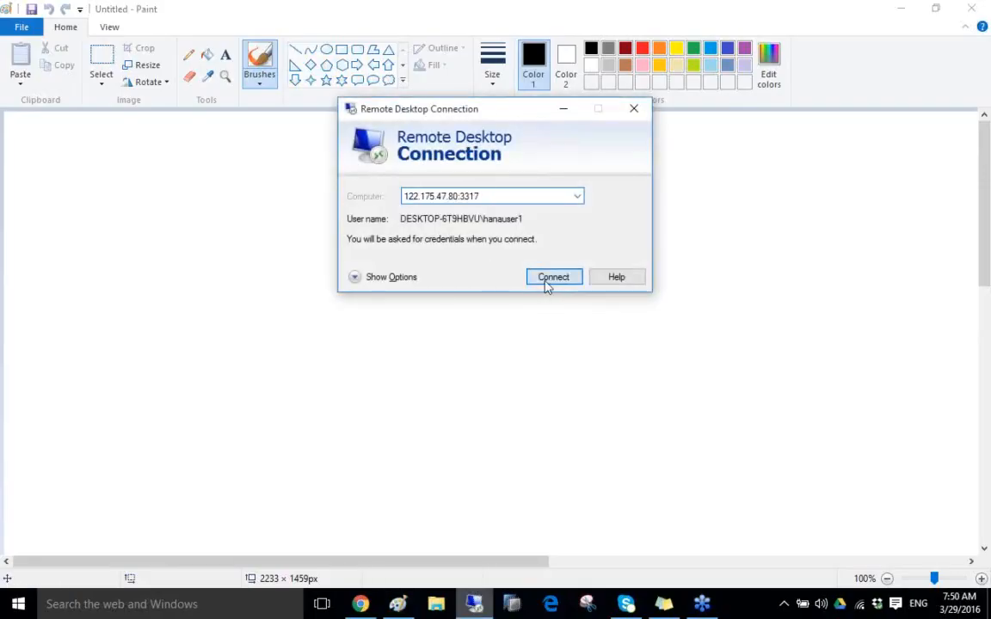
Reconnect using another account, entering the administrator user name and its password.
{"action": "left_click", "coordinate": [546, 279]}
{"action": "left_click", "coordinate": [473, 225]}
{"action": "left_click", "coordinate": [450, 203]}
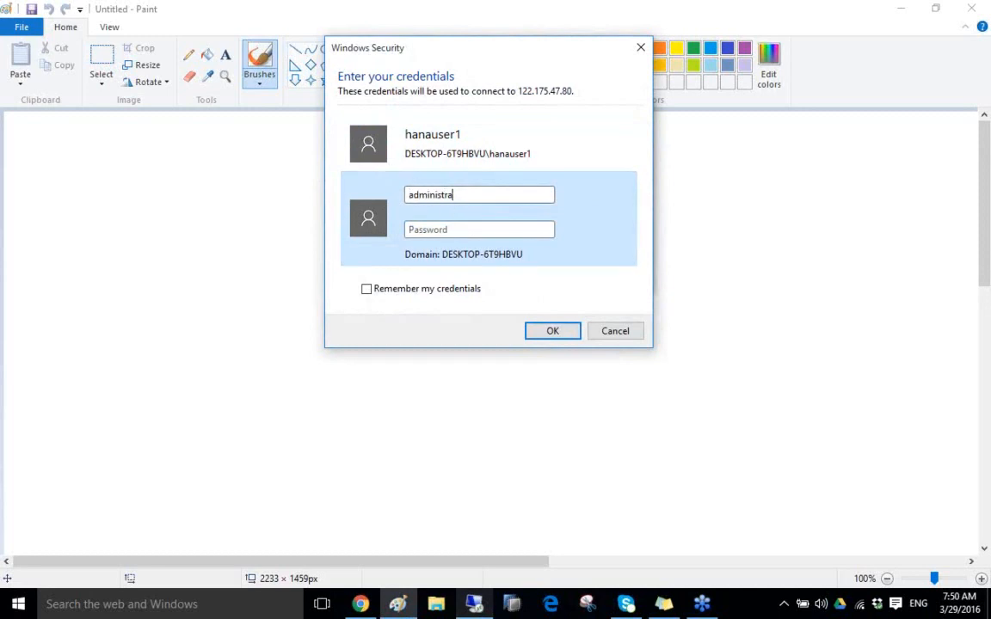
{"action": "type", "text": "••"}
{"action": "key", "text": "BackSpace"}
{"action": "key", "text": "BackSpace"}
{"action": "key", "text": "BackSpace"}
{"action": "type", "text": "••"}
{"action": "key", "text": "Return"}
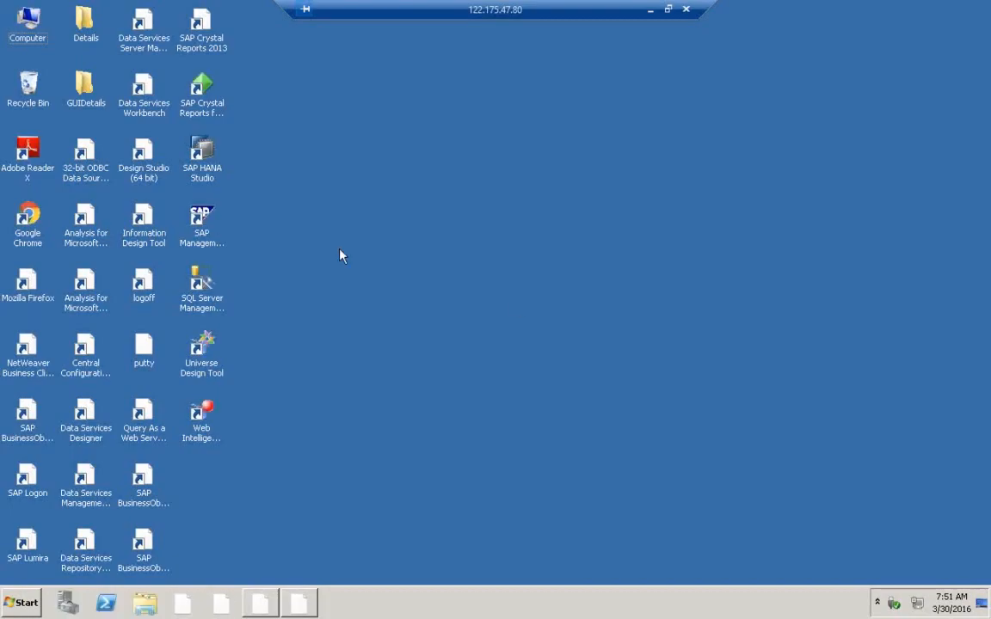
Open Task Manager from the taskbar and sort its user list by status.
{"action": "right_click", "coordinate": [437, 607]}
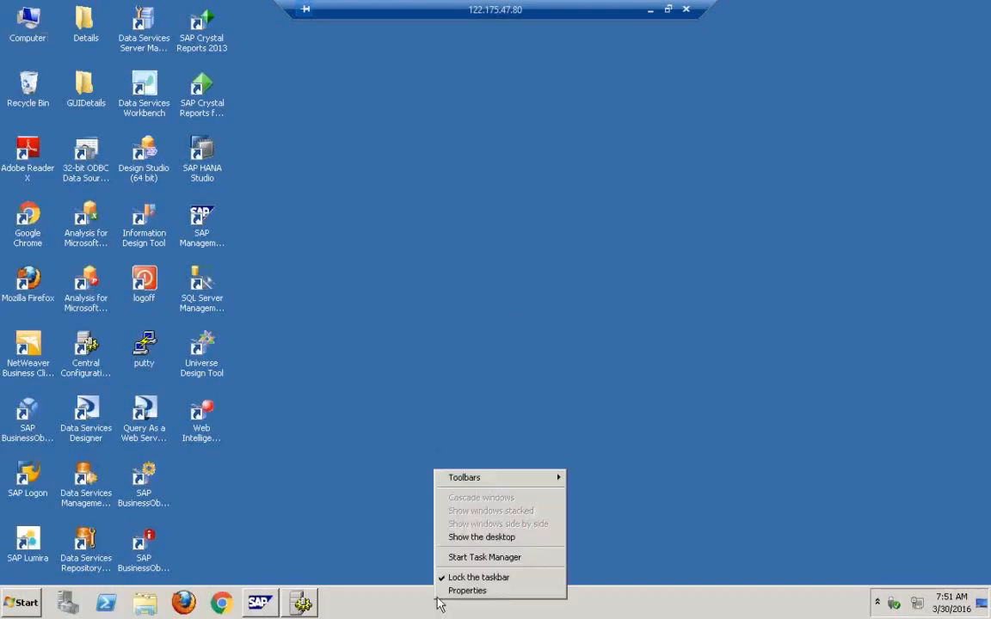
{"action": "left_click", "coordinate": [456, 557]}
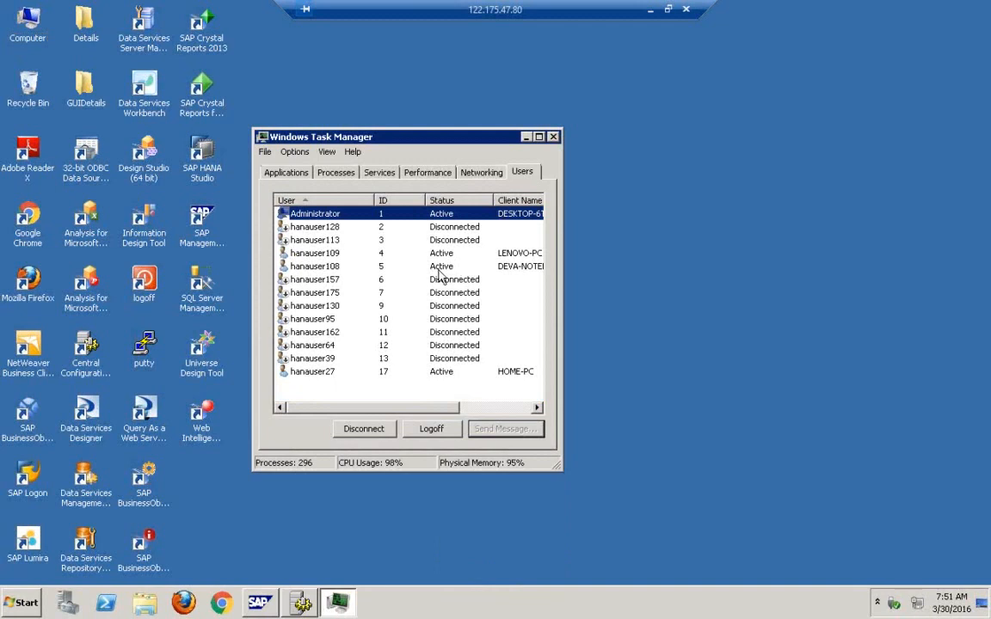
{"action": "left_click", "coordinate": [389, 279]}
{"action": "left_click", "coordinate": [458, 199]}
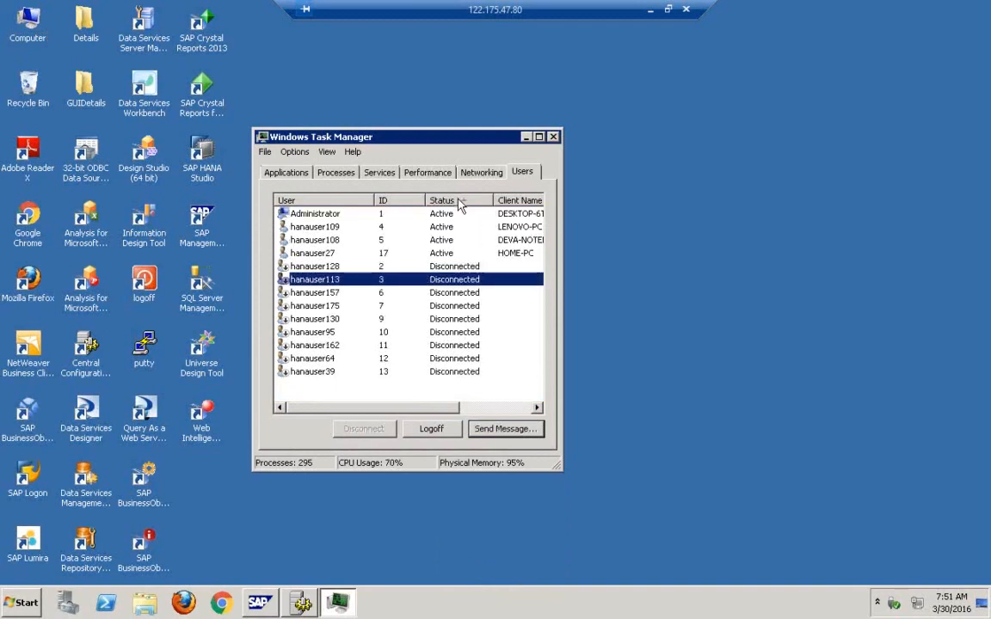
Select all disconnected user sessions and log them off, confirming the warning.
{"action": "left_click", "coordinate": [445, 267]}
{"action": "left_click", "coordinate": [453, 371], "text": "shift"}
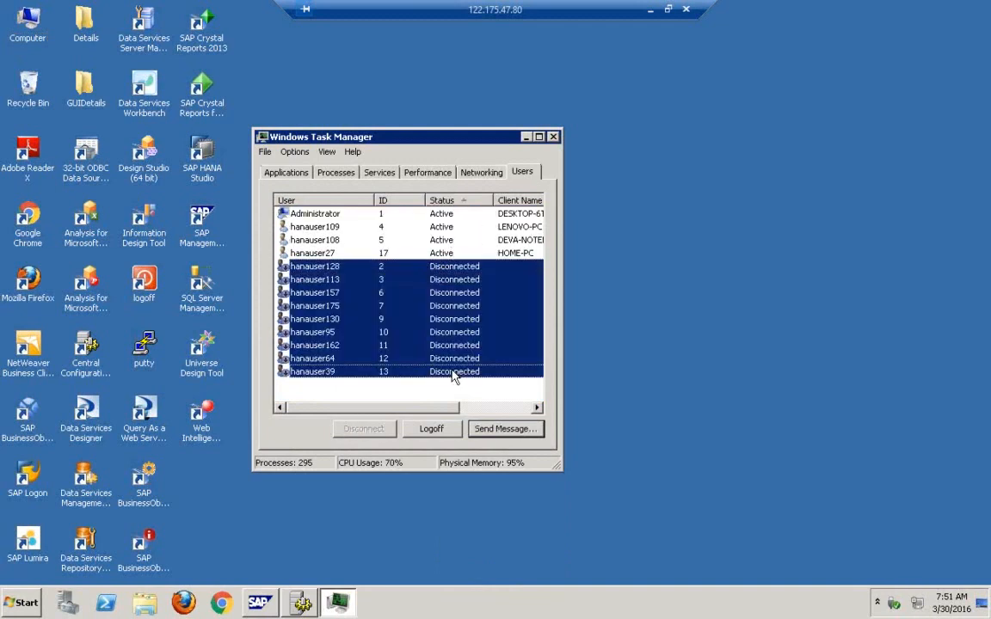
{"action": "left_click", "coordinate": [453, 428]}
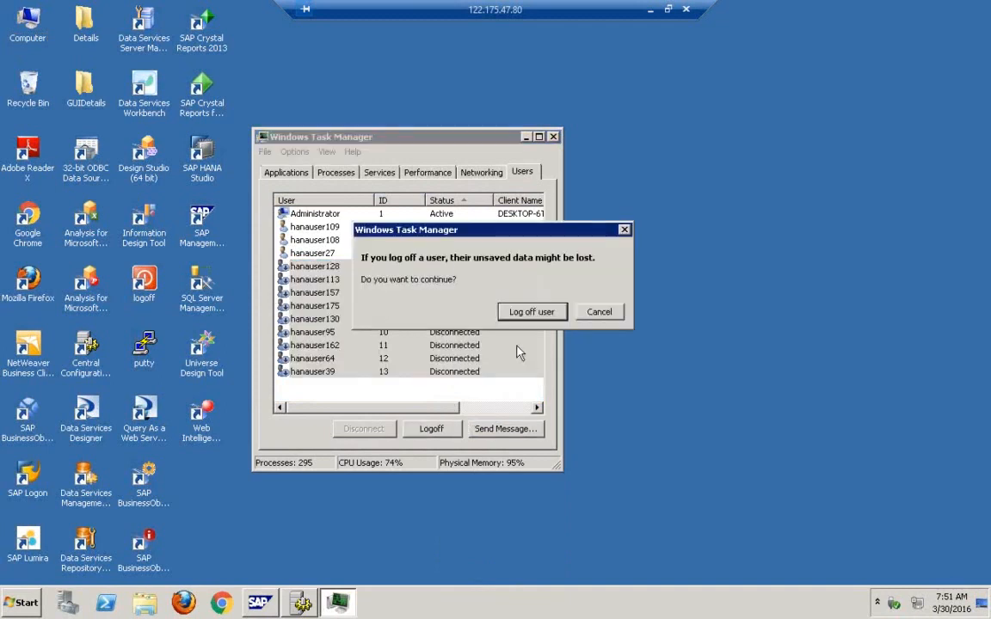
{"action": "left_click", "coordinate": [529, 314]}
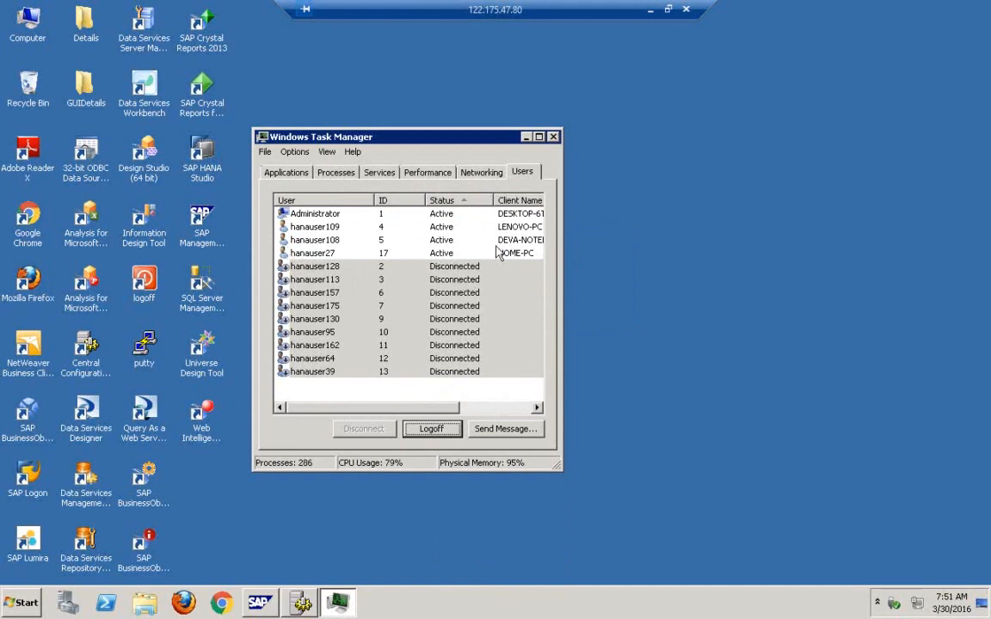
Open the Performance tab to review memory usage and refresh the desktop.
{"action": "left_click", "coordinate": [380, 266]}
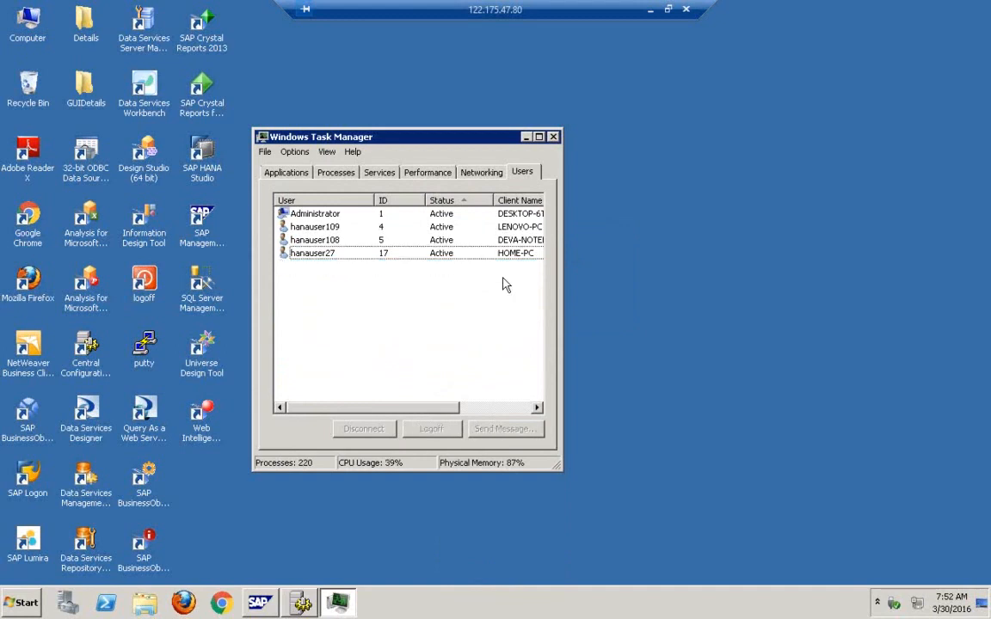
{"action": "left_click", "coordinate": [425, 172]}
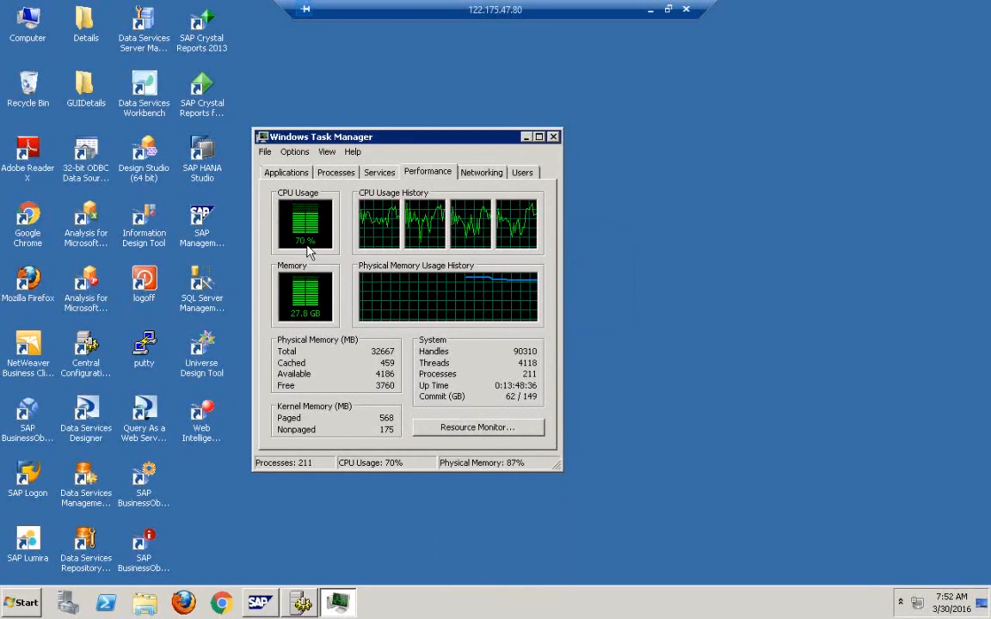
{"action": "right_click", "coordinate": [590, 243]}
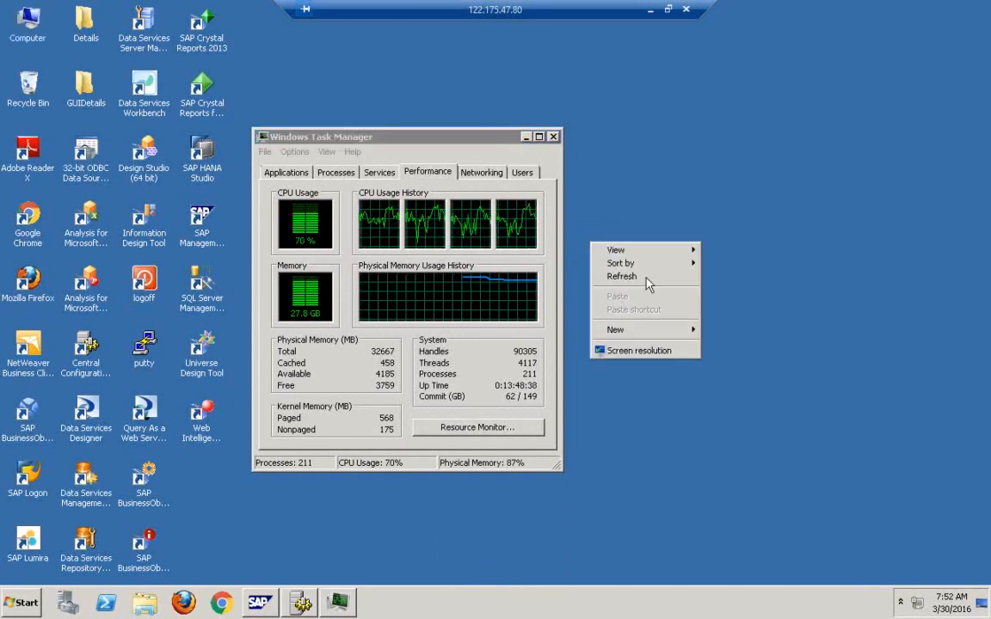
{"action": "left_click", "coordinate": [652, 287]}
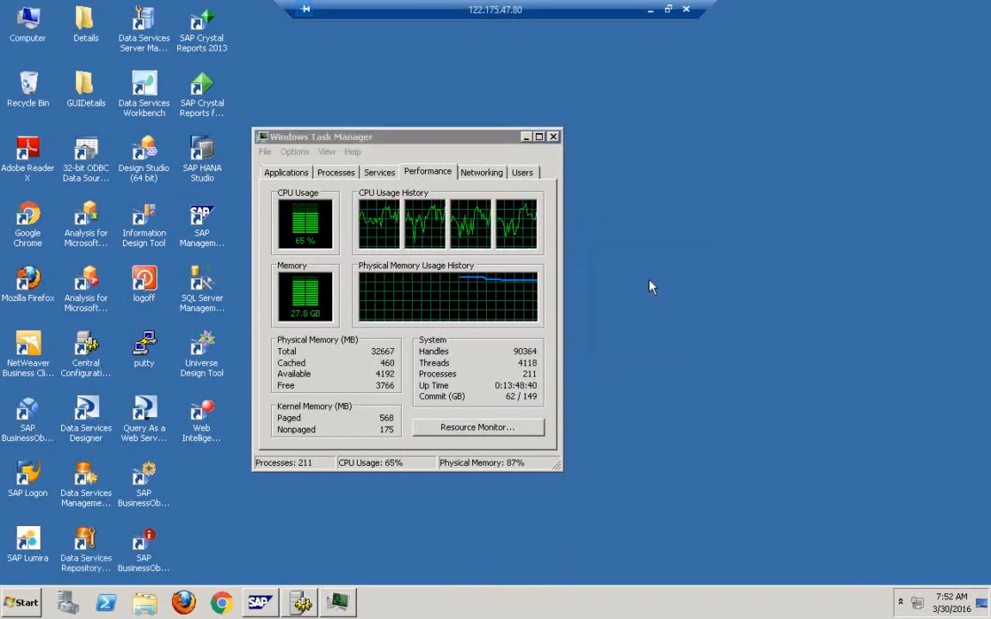
Close Task Manager and refresh the remote desktop.
{"action": "left_click", "coordinate": [552, 135]}
{"action": "right_click", "coordinate": [511, 145]}
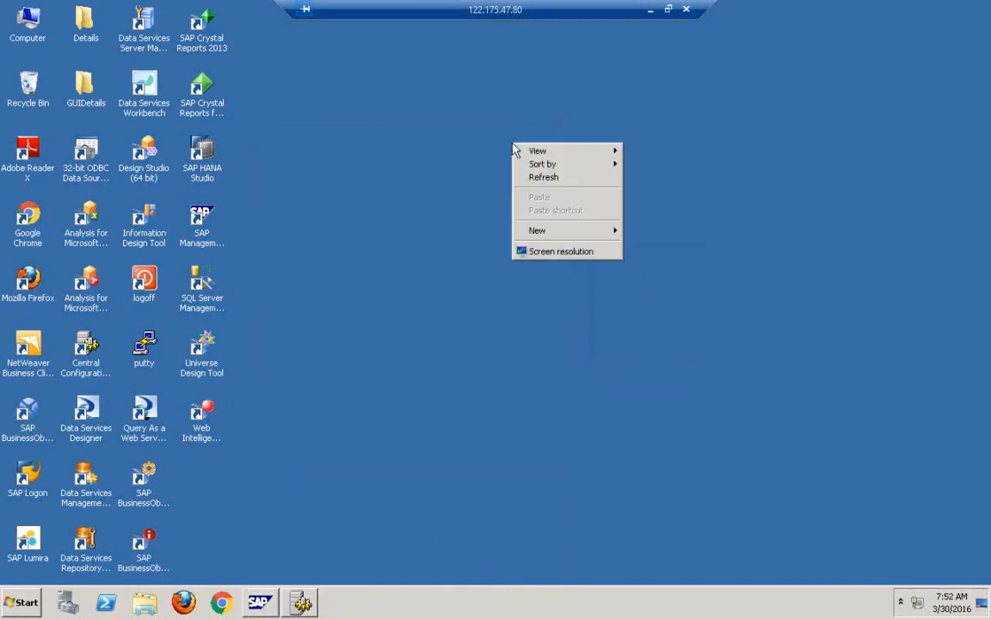
{"action": "left_click", "coordinate": [551, 178]}
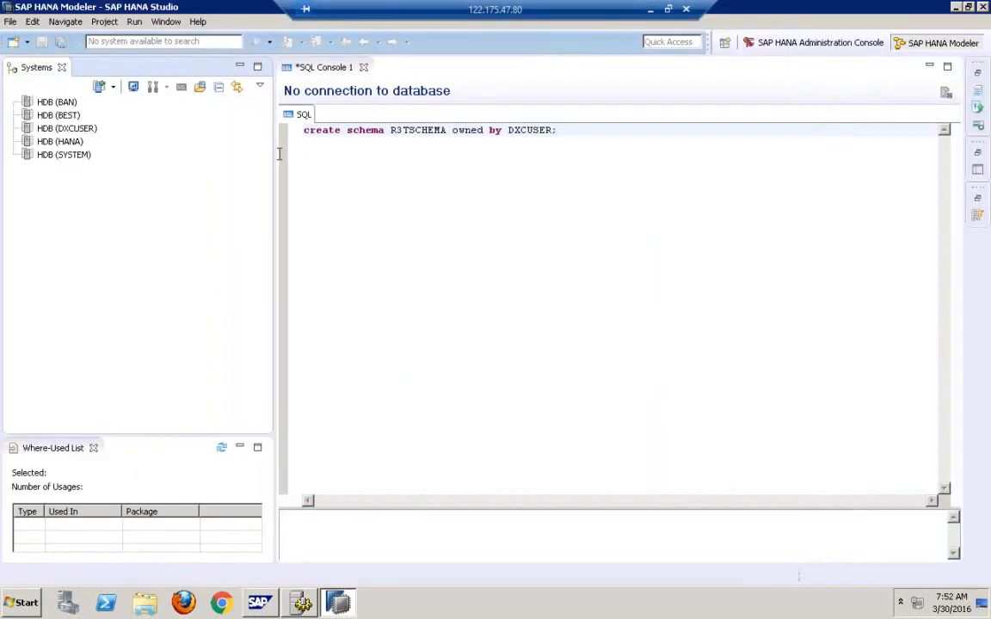
Close the SQL Console 1 editor without saving its changes.
{"action": "left_click", "coordinate": [364, 69]}
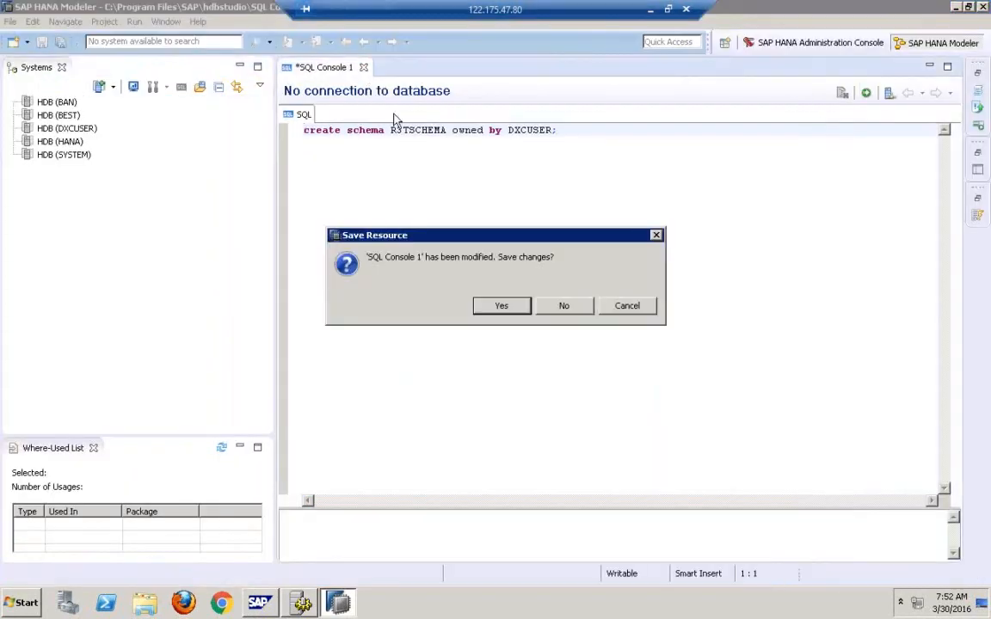
{"action": "left_click", "coordinate": [566, 306]}
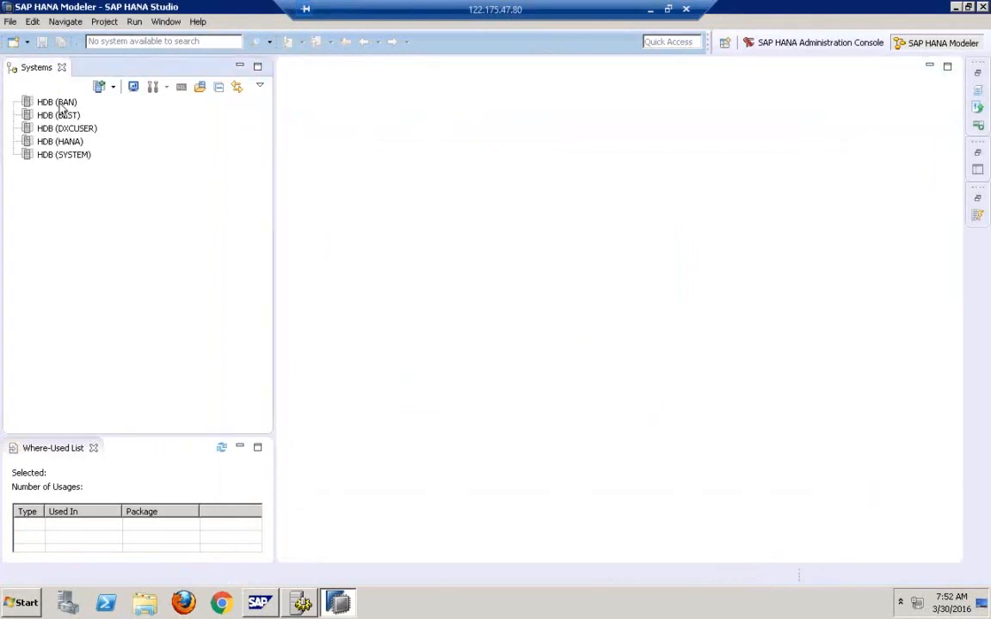
Log on to the HDB (BEST) system by entering the database user's password.
{"action": "left_click", "coordinate": [55, 101]}
{"action": "double_click", "coordinate": [51, 115]}
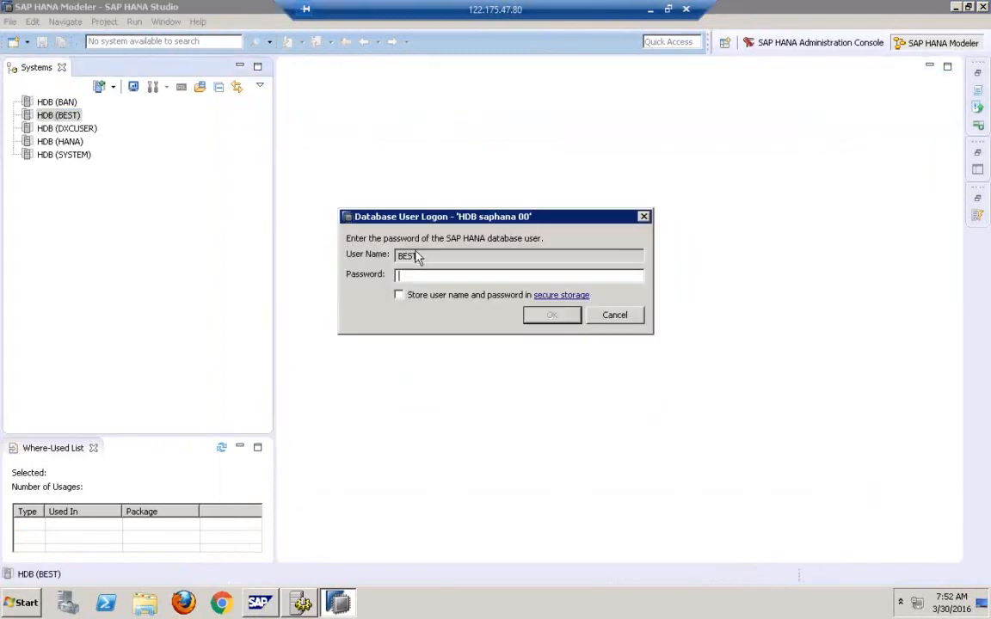
{"action": "type", "text": "*"}
{"action": "key", "text": "Return"}
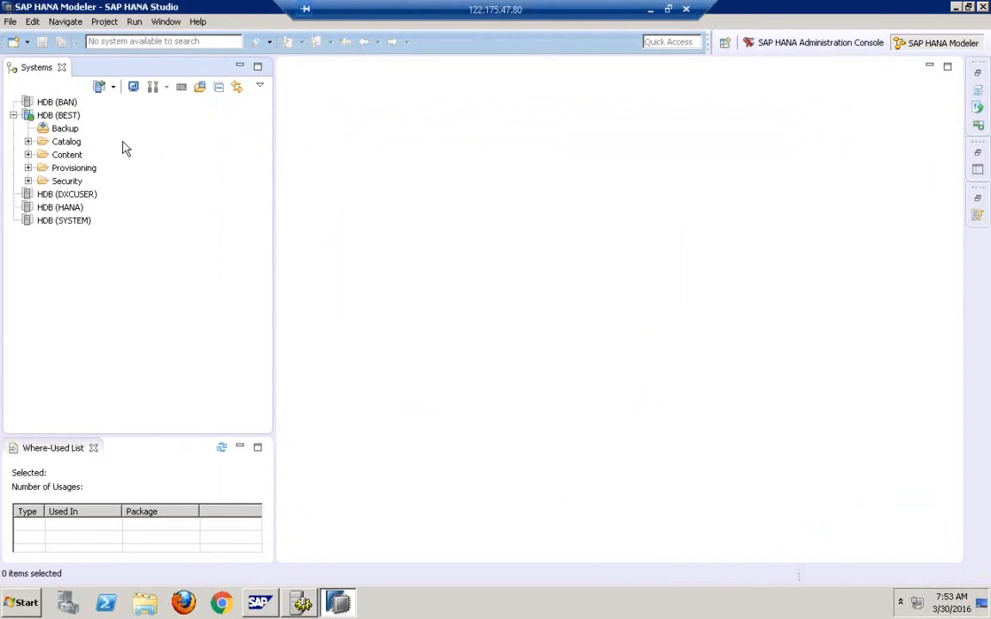
Expand the HDB (BEST) catalog down to the BEST schema's Tables folder.
{"action": "left_click", "coordinate": [222, 448]}
{"action": "left_click", "coordinate": [78, 146]}
{"action": "left_click", "coordinate": [64, 155]}
{"action": "double_click", "coordinate": [53, 143]}
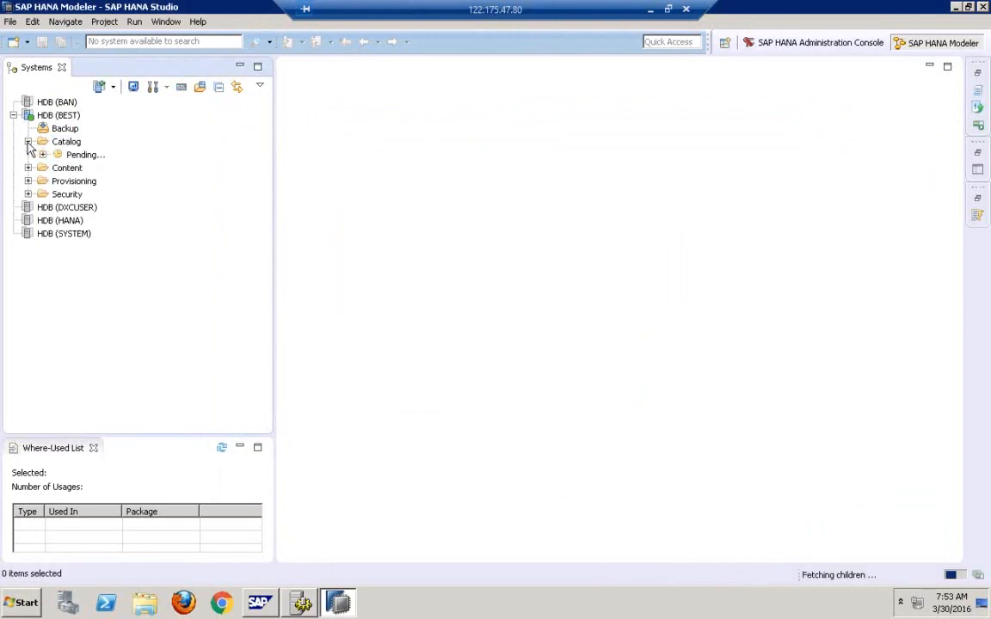
{"action": "left_click", "coordinate": [79, 196]}
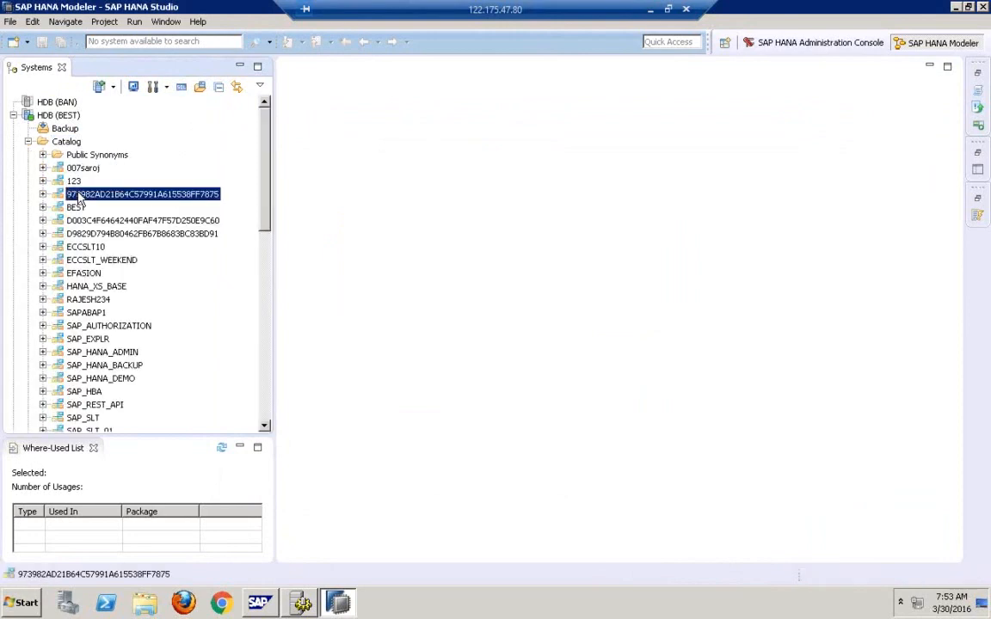
{"action": "key", "text": "h"}
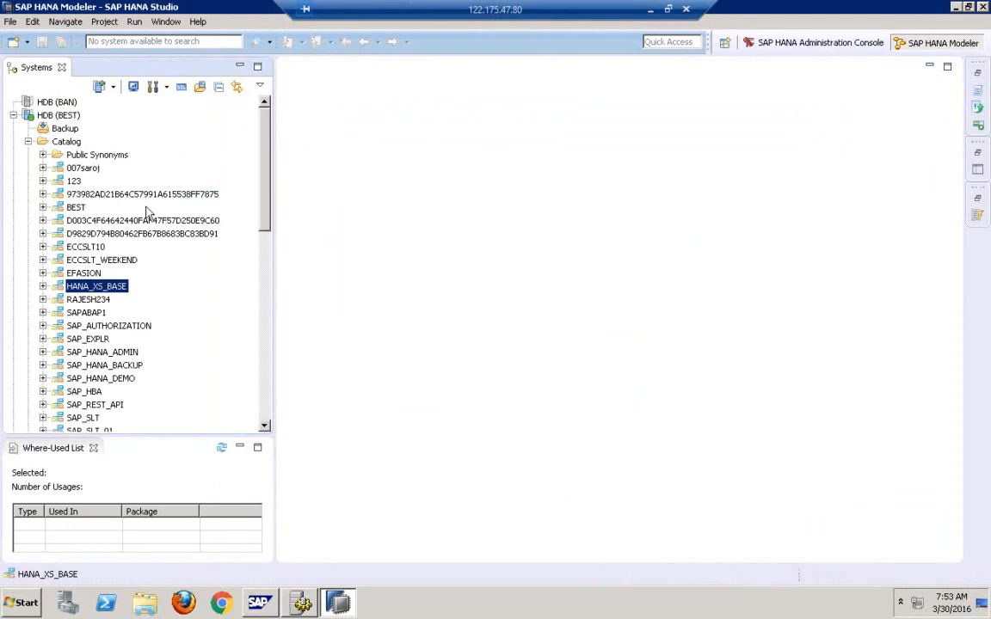
{"action": "left_click", "coordinate": [43, 207]}
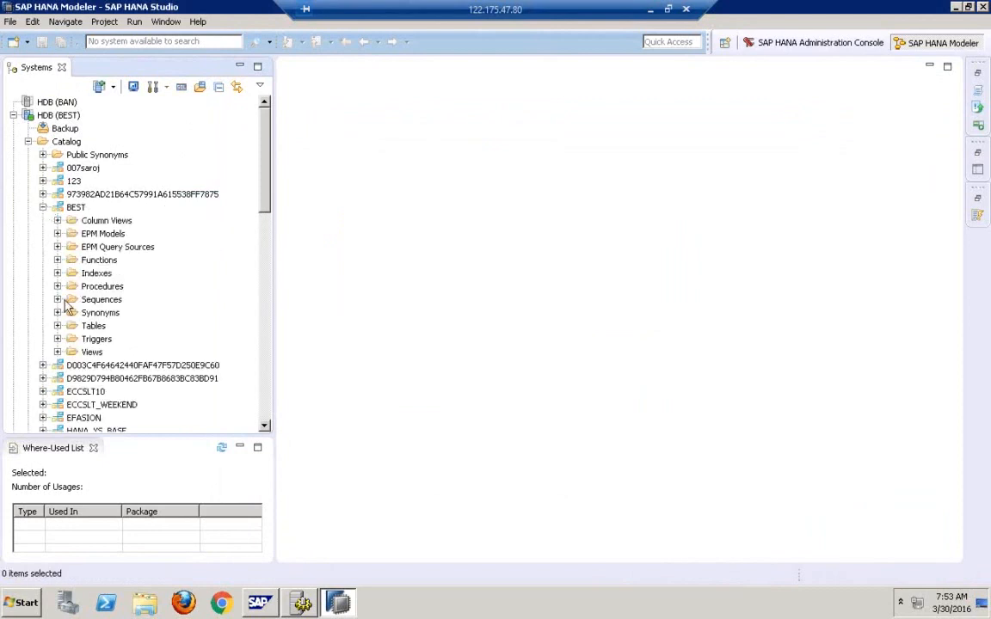
{"action": "left_click", "coordinate": [57, 325]}
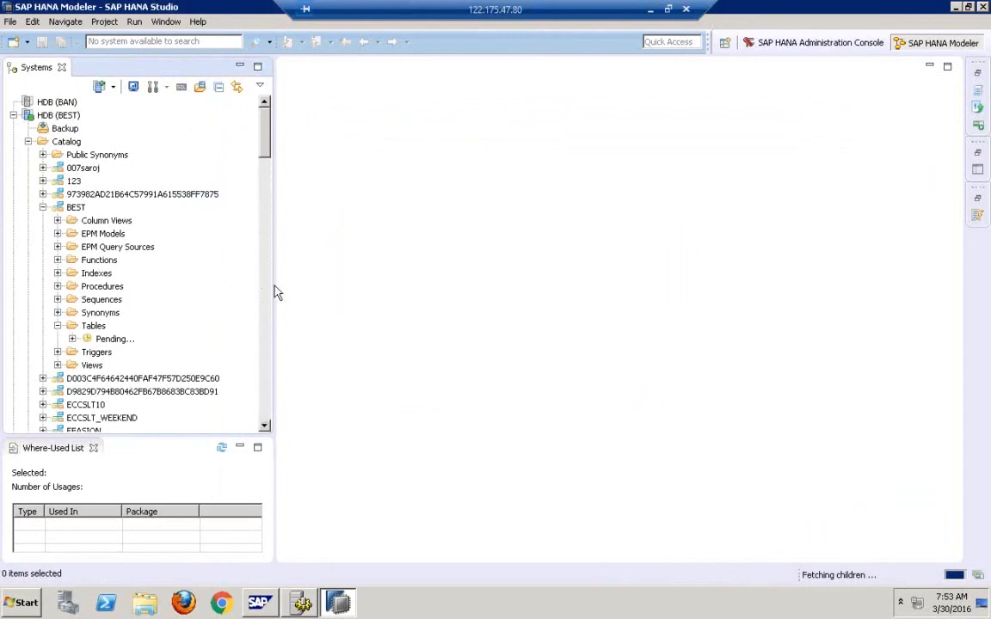
Widen the Systems panel, jump to the KNA1 table and open its definition.
{"action": "left_click_drag", "start_coordinate": [274, 285], "coordinate": [343, 277]}
{"action": "left_click", "coordinate": [171, 325]}
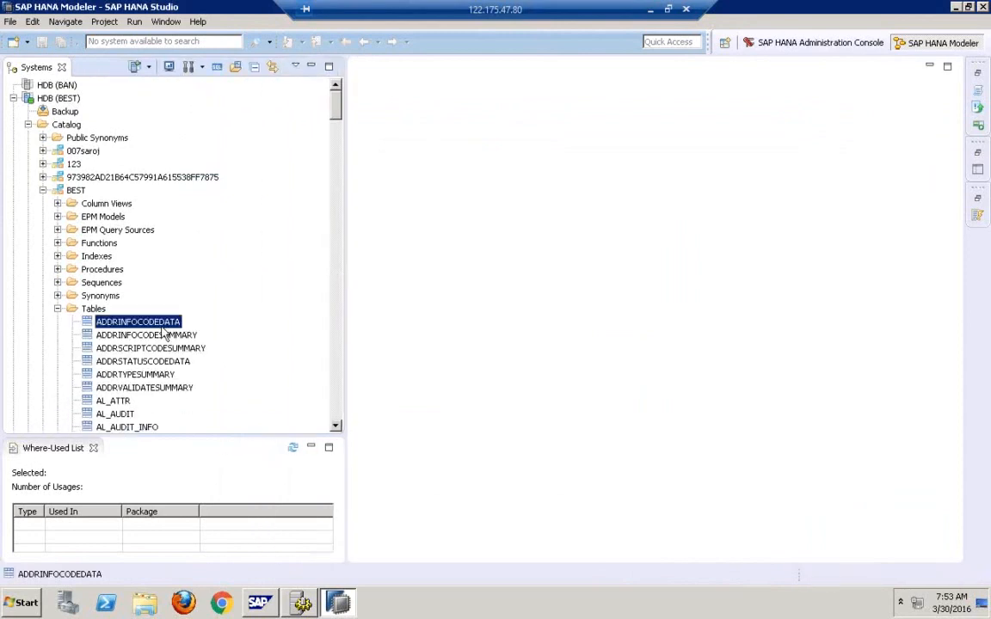
{"action": "type", "text": "kna1"}
{"action": "scroll", "coordinate": [336, 418], "scroll_direction": "down", "scroll_amount": 3}
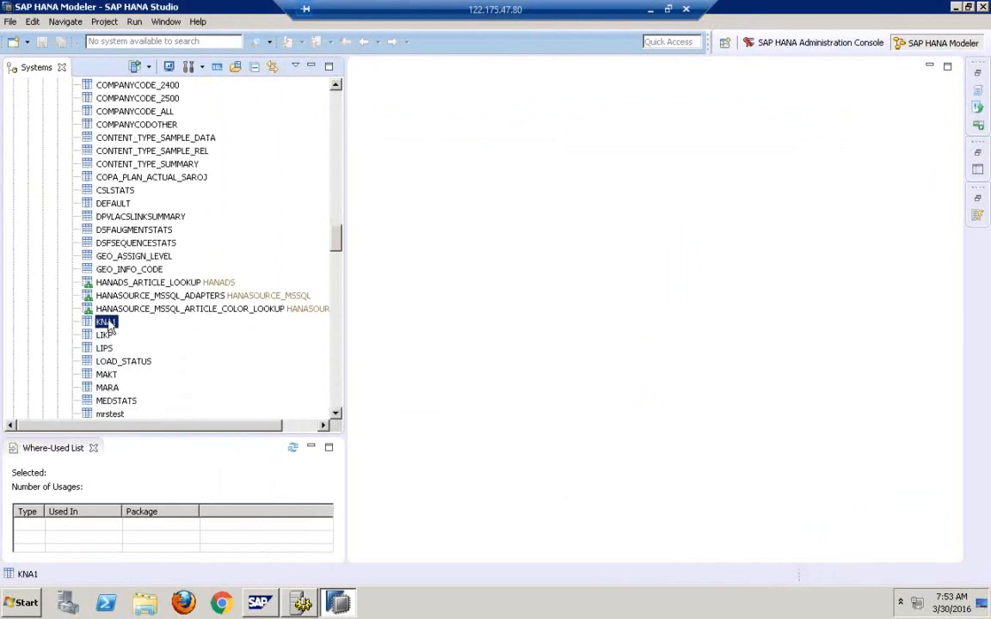
{"action": "double_click", "coordinate": [106, 324]}
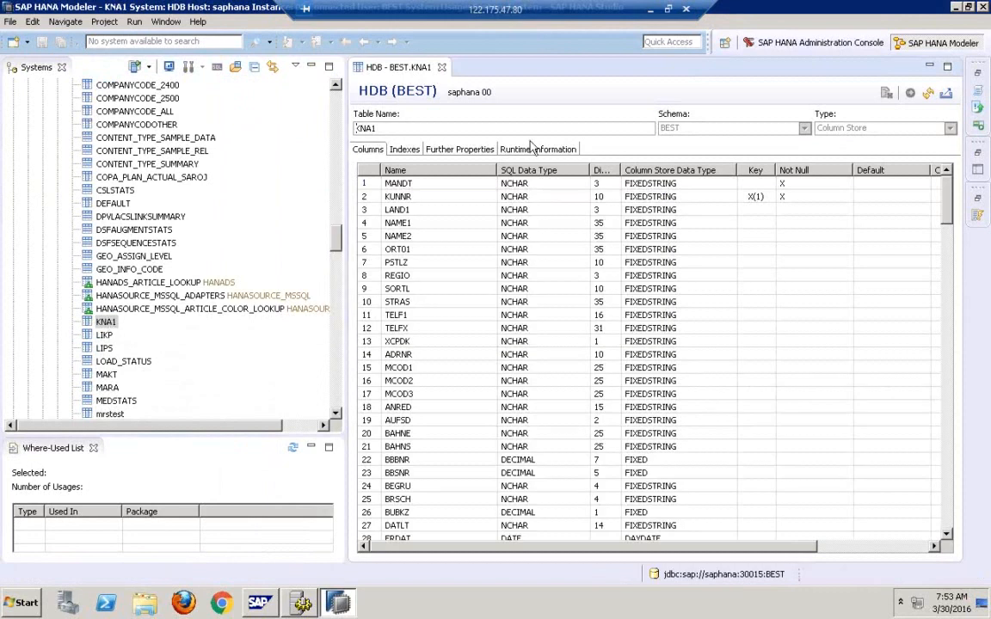
Review the KNA1 table's runtime information, including memory consumption per part and per column.
{"action": "left_click", "coordinate": [536, 152]}
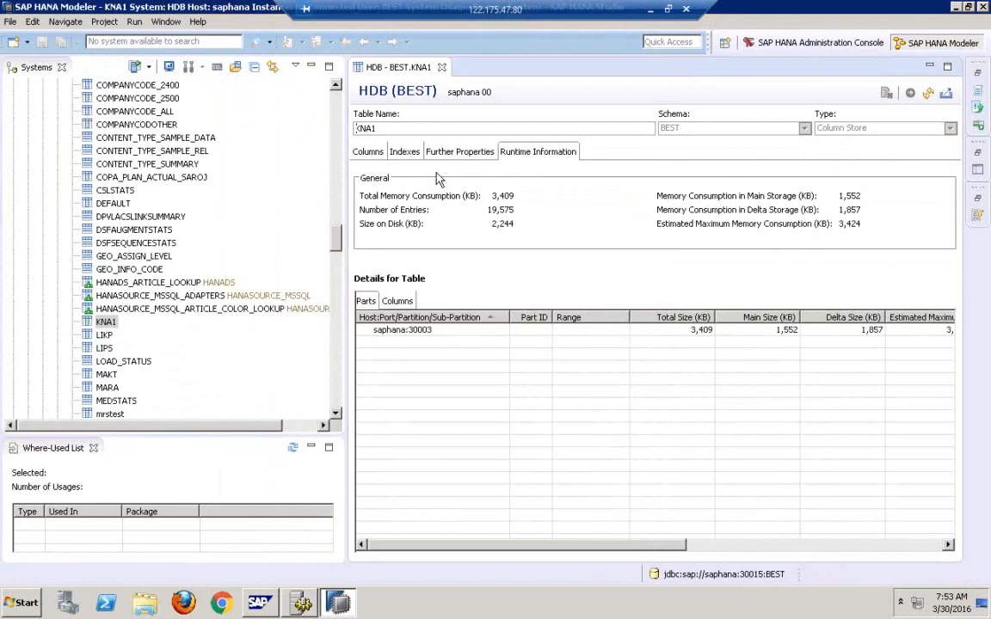
{"action": "left_click_drag", "start_coordinate": [343, 203], "coordinate": [299, 204]}
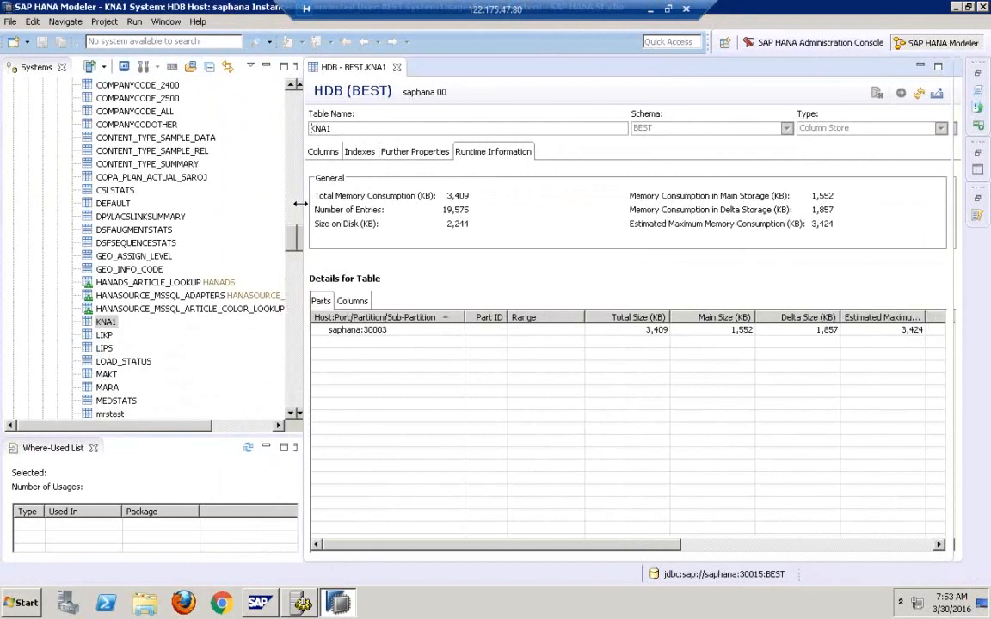
{"action": "left_click", "coordinate": [368, 302]}
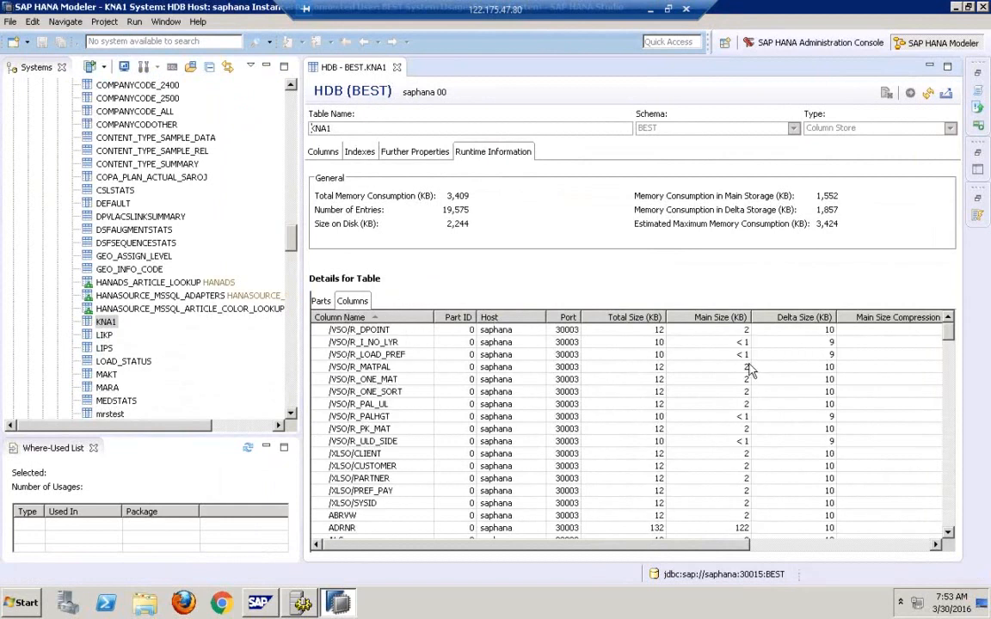
{"action": "left_click_drag", "start_coordinate": [703, 552], "coordinate": [789, 551]}
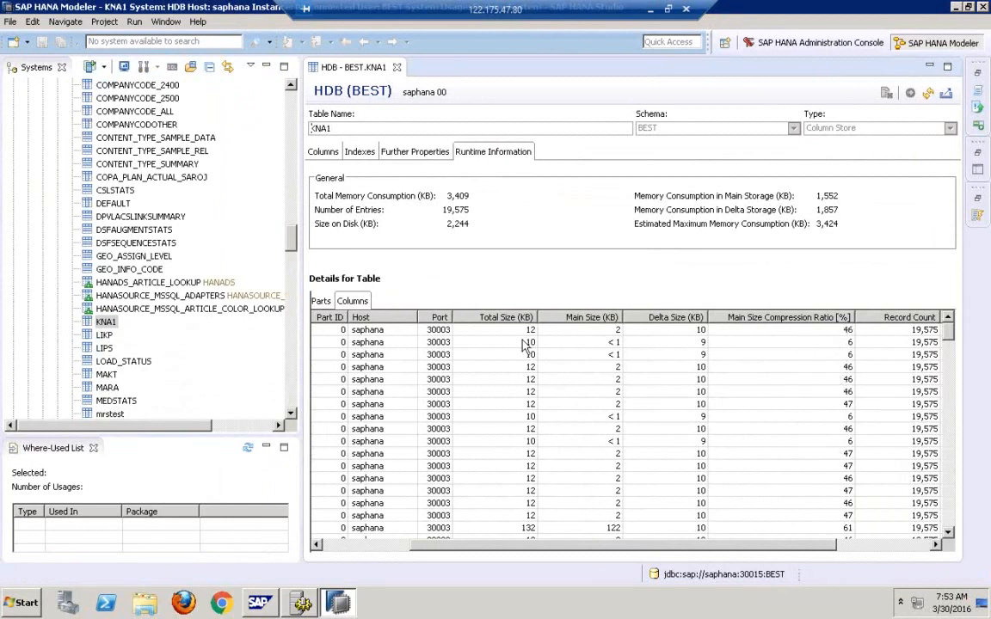
{"action": "left_click", "coordinate": [106, 324]}
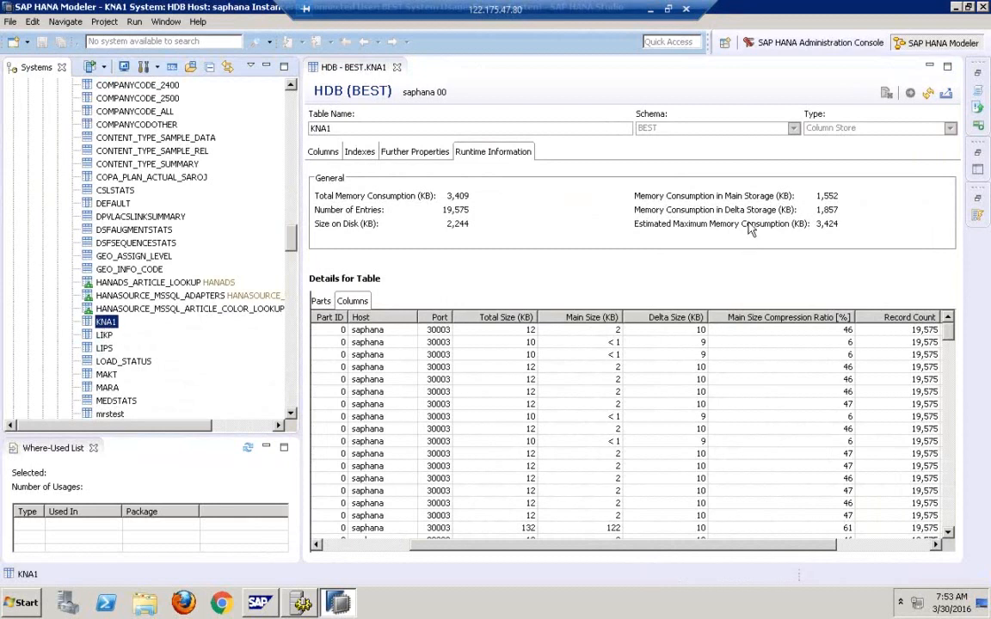
Restore the remote session window and launch Remote Desktop Connection from the local Start search.
{"action": "left_click", "coordinate": [669, 10]}
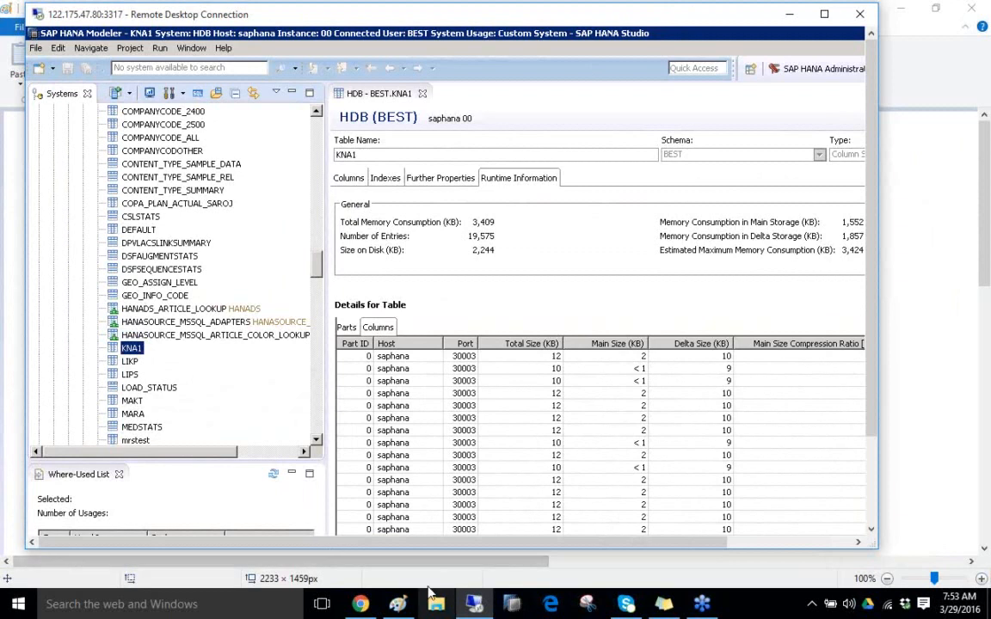
{"action": "left_click", "coordinate": [82, 608]}
{"action": "type", "text": "mstc"}
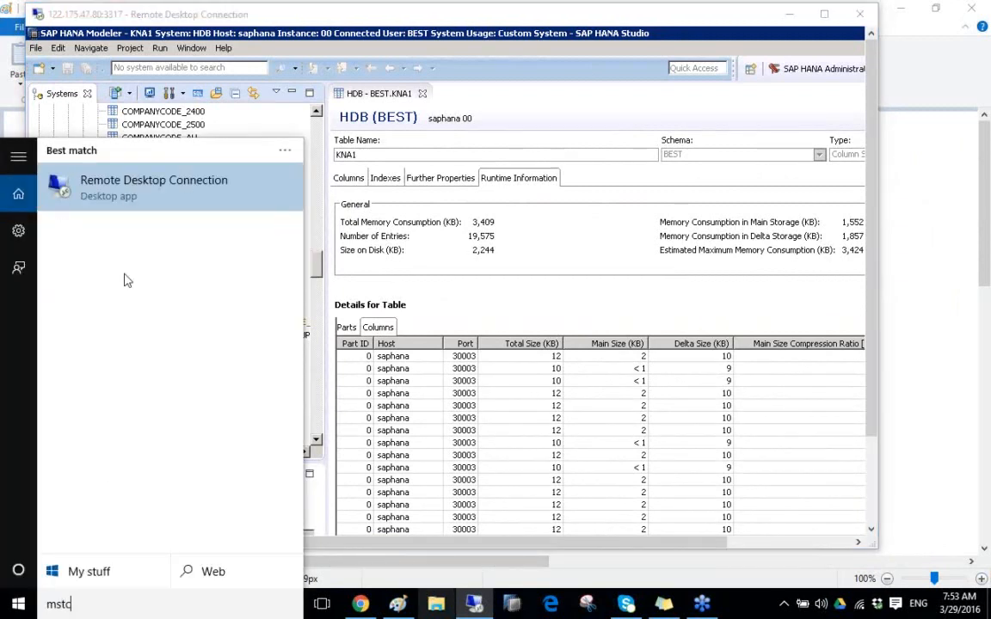
{"action": "left_click", "coordinate": [147, 185]}
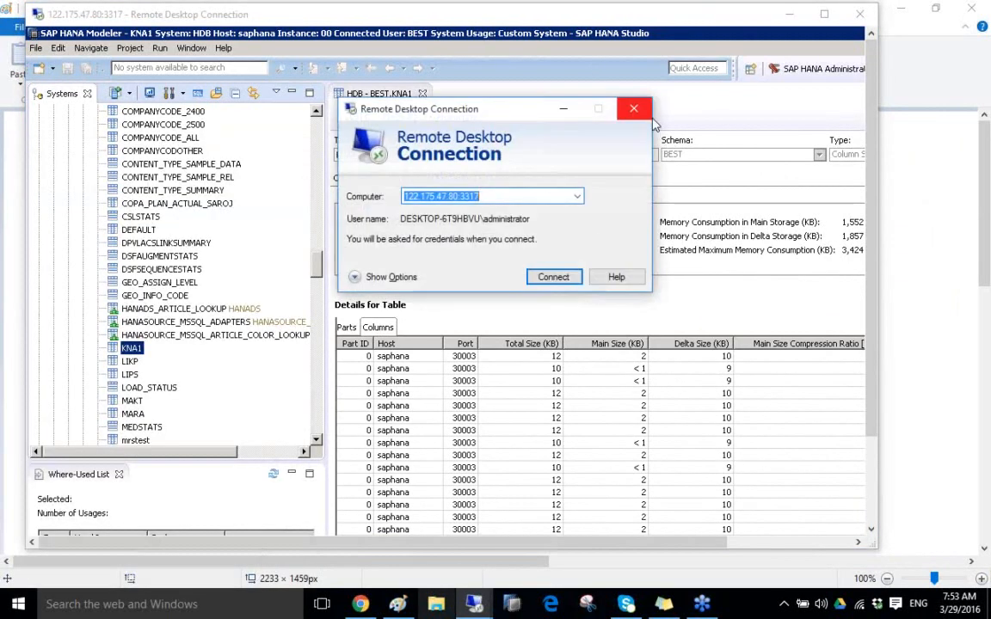
Connect to 122.175.47.80 with another account, entering the HANA user's name and its password.
{"action": "left_click", "coordinate": [557, 284]}
{"action": "left_click", "coordinate": [506, 241]}
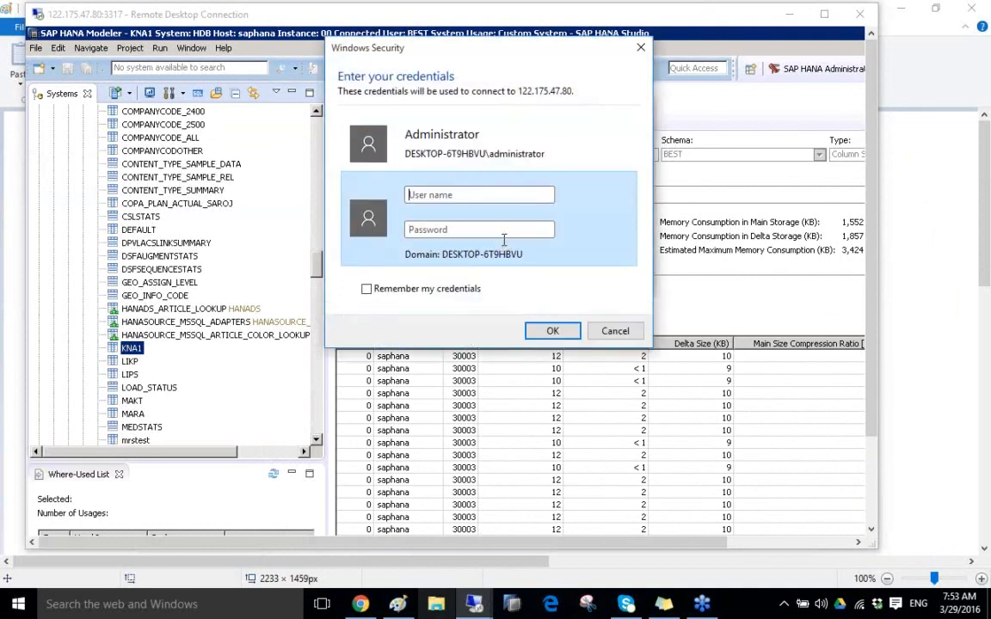
{"action": "left_click", "coordinate": [438, 202]}
{"action": "type", "text": "hana"}
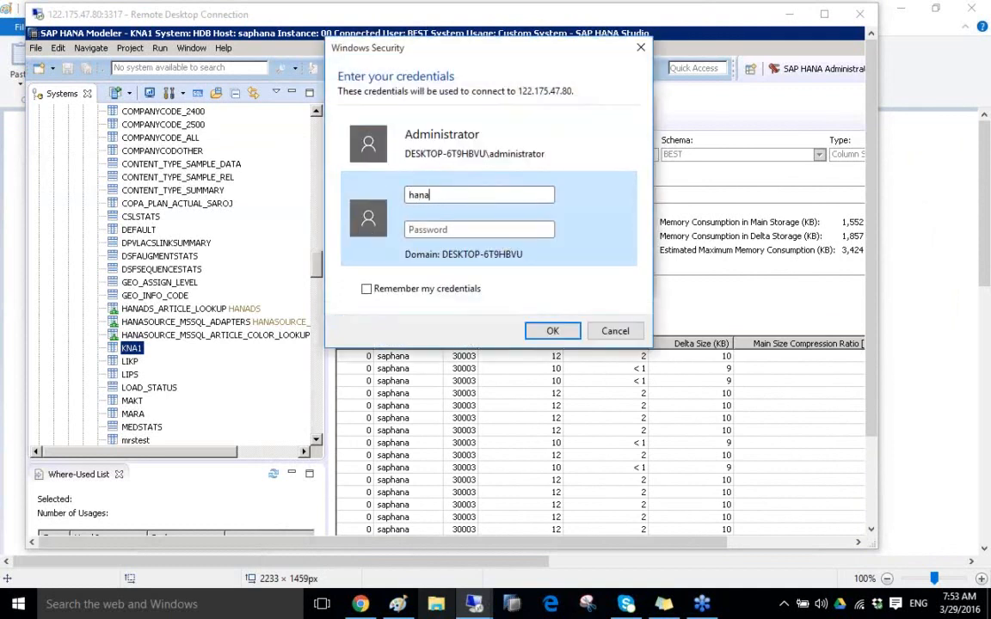
{"action": "key", "text": "BackSpace"}
{"action": "type", "text": "hanauser1"}
{"action": "key", "text": "Tab"}
{"action": "type", "text": "***"}
{"action": "key", "text": "BackSpace"}
{"action": "type", "text": "*"}
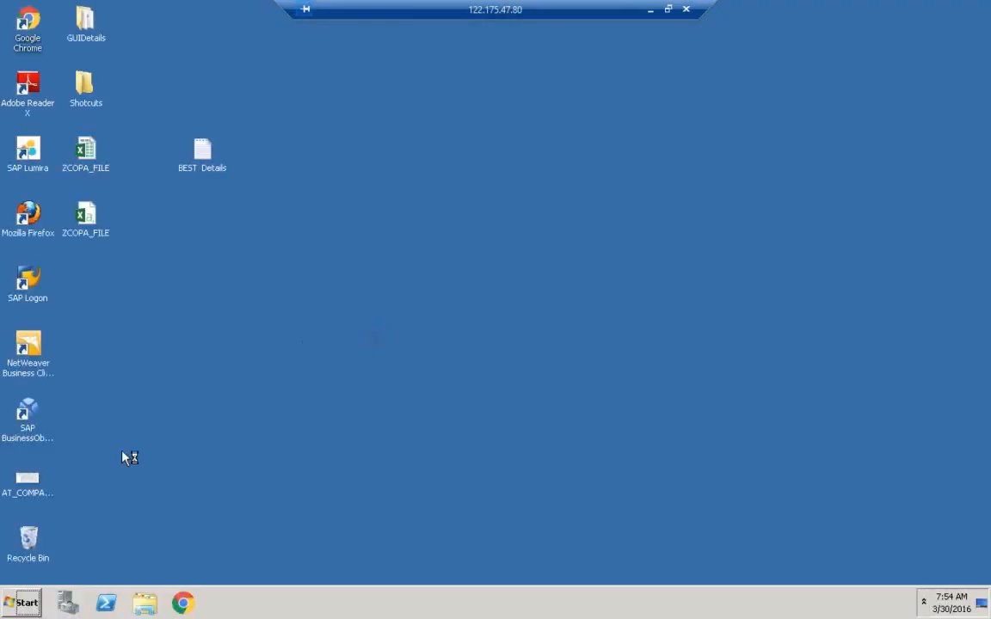
Launch Data Services Workbench from the SAP Data Services 4.2 program folder.
{"action": "left_click", "coordinate": [24, 602]}
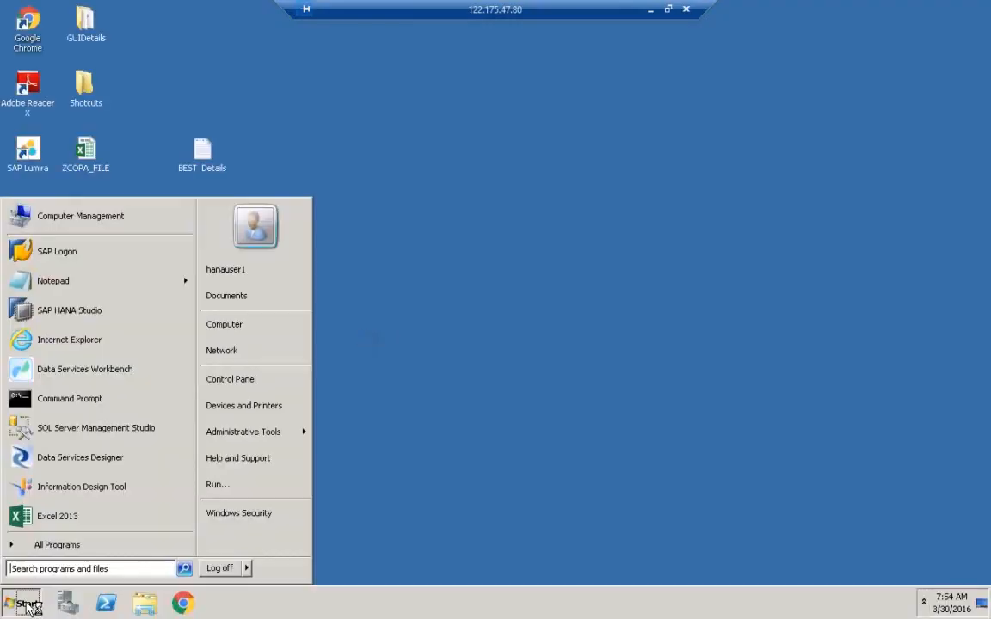
{"action": "left_click", "coordinate": [57, 545]}
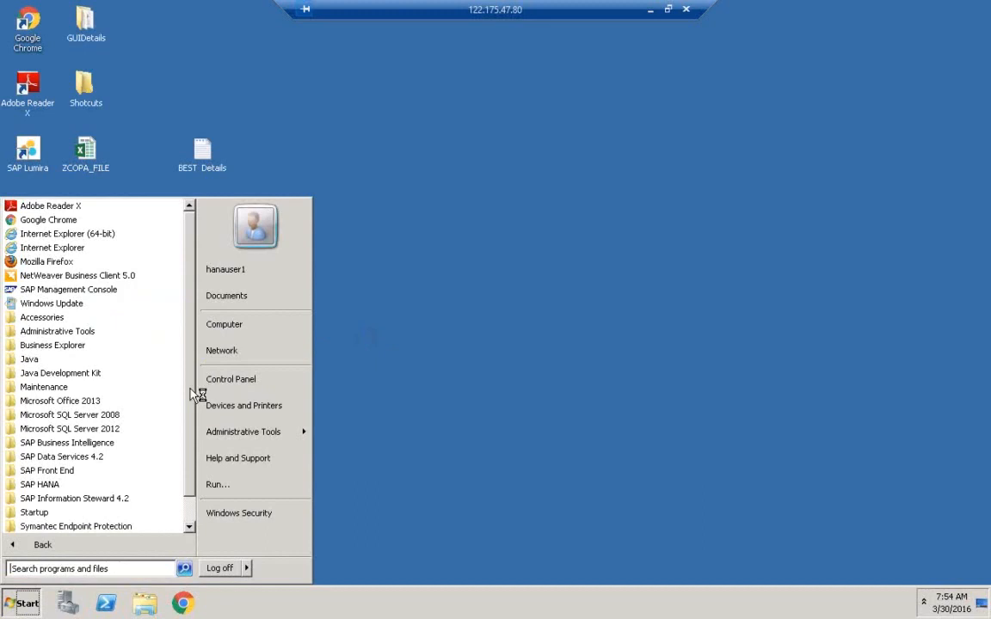
{"action": "scroll", "coordinate": [190, 500], "scroll_direction": "down", "scroll_amount": 1}
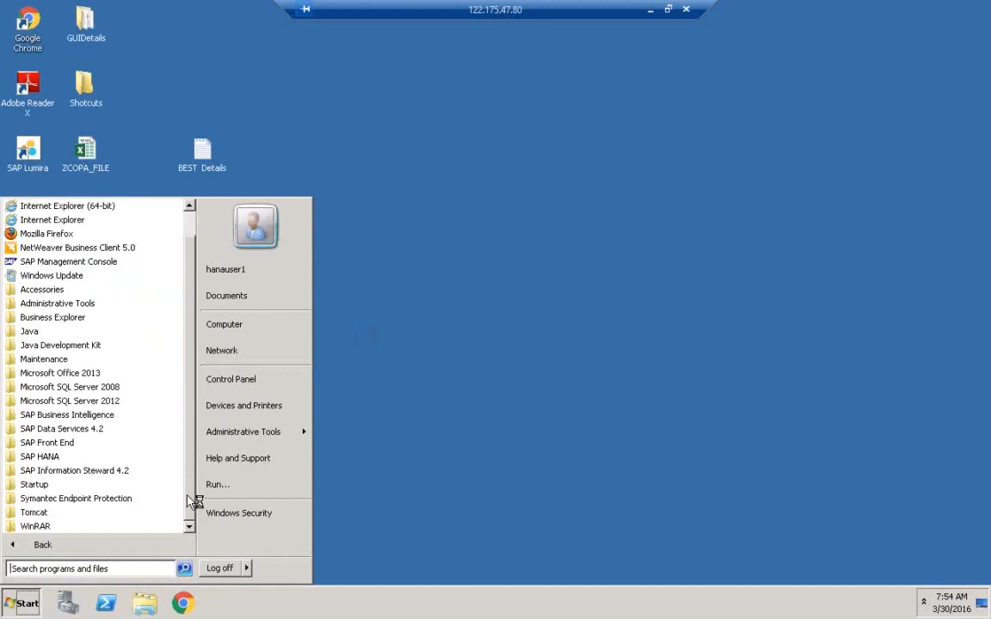
{"action": "left_click", "coordinate": [65, 430]}
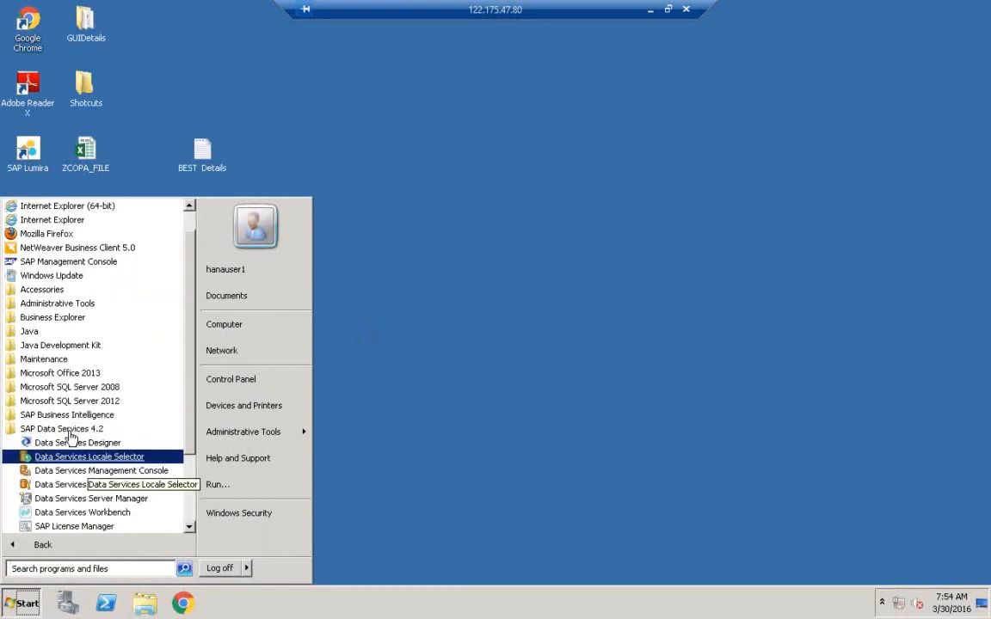
{"action": "left_click", "coordinate": [76, 513]}
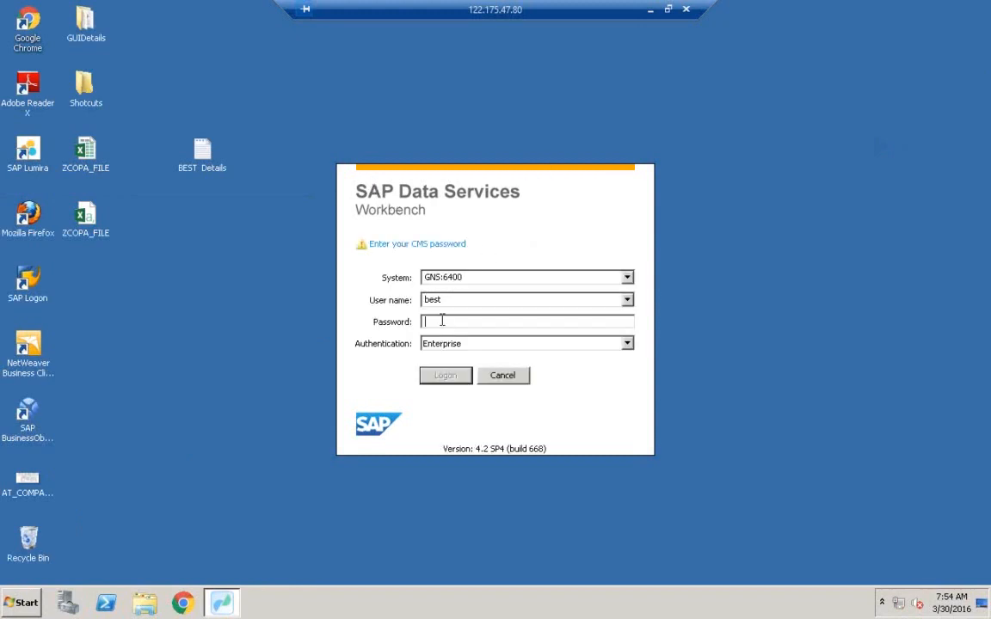
Enter the CMS password for user best and log on to Data Services Workbench.
{"action": "type", "text": "•••"}
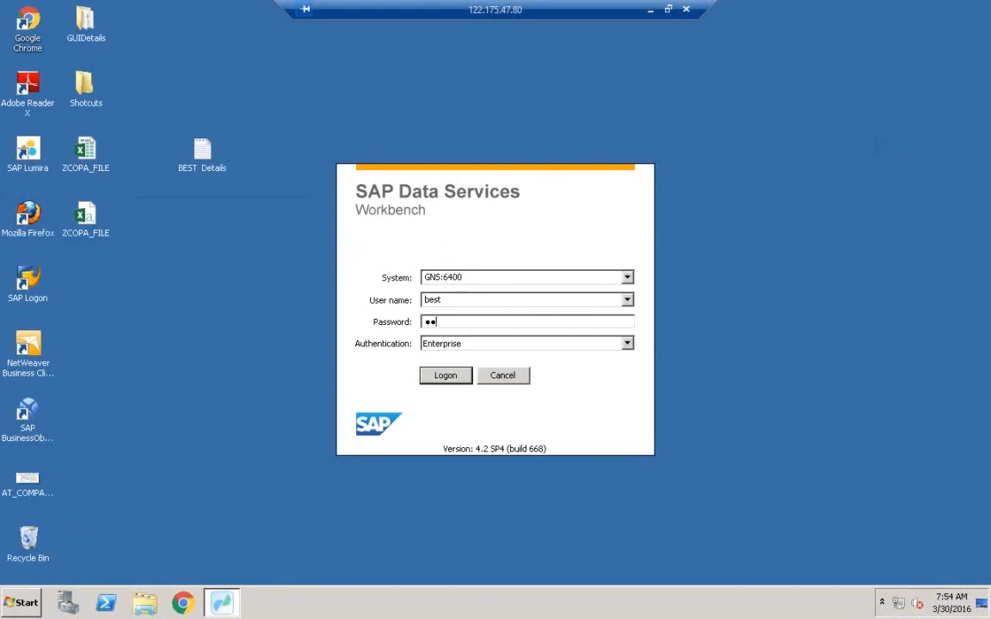
{"action": "type", "text": "••••••"}
{"action": "key", "text": "Return"}
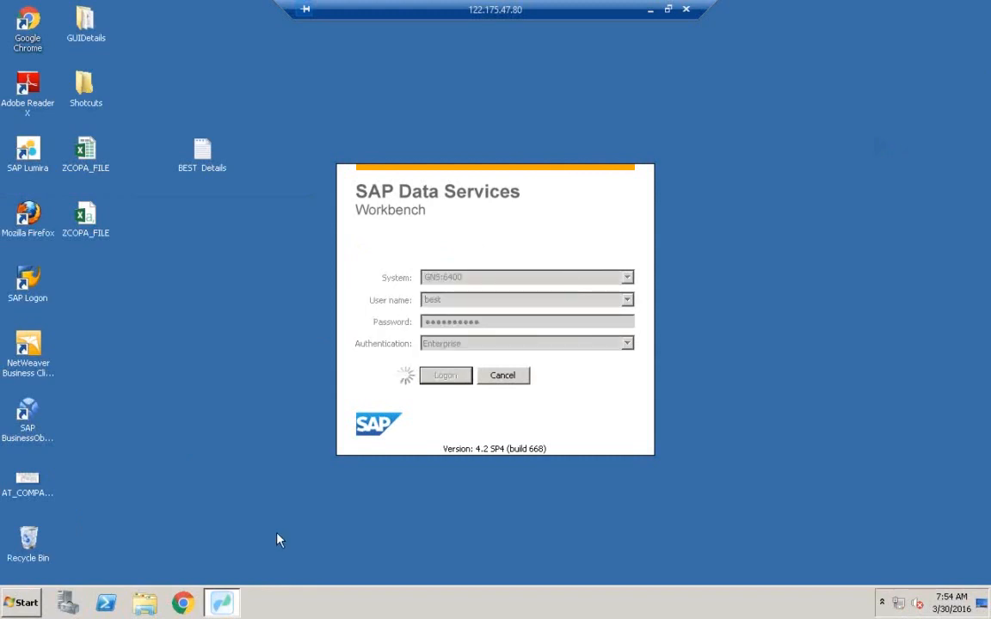
Start SAP HANA Studio with the default workspace and expand the HDB (BEST) system.
{"action": "left_click", "coordinate": [25, 605]}
{"action": "left_click", "coordinate": [97, 310]}
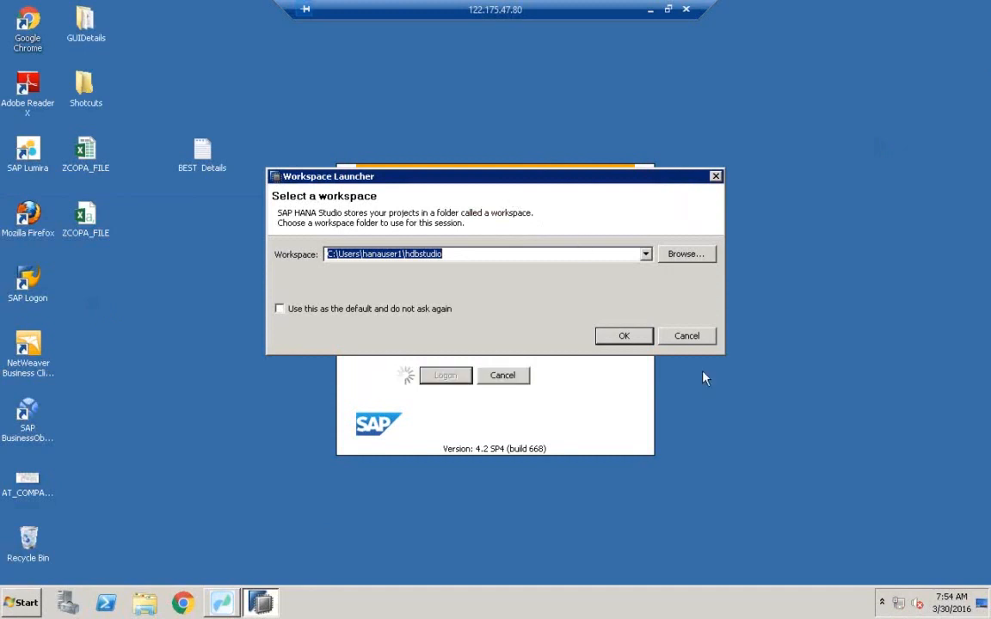
{"action": "left_click", "coordinate": [628, 333]}
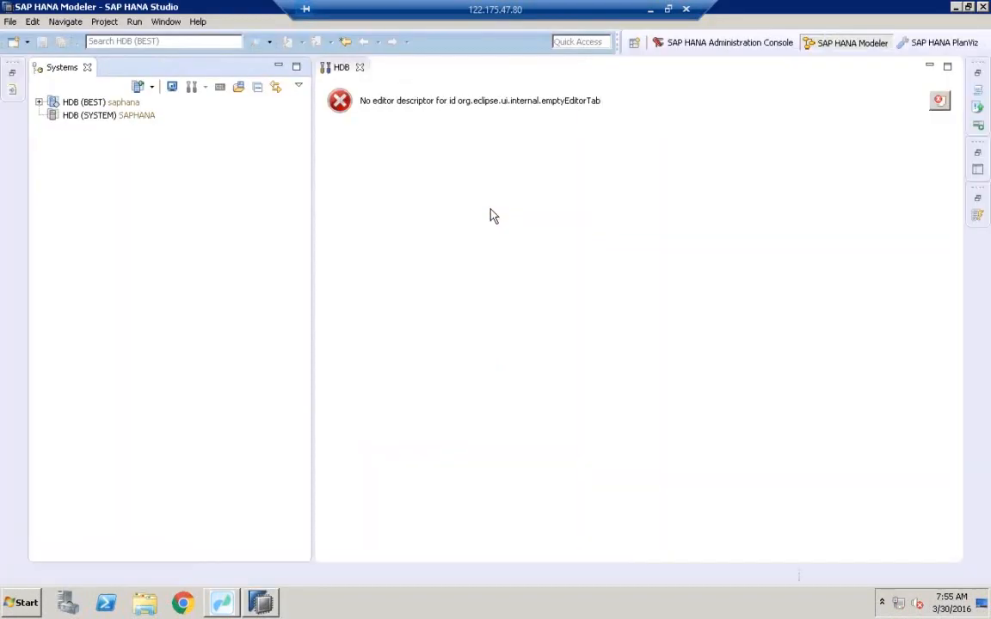
{"action": "left_click", "coordinate": [38, 103]}
{"action": "left_click", "coordinate": [70, 101]}
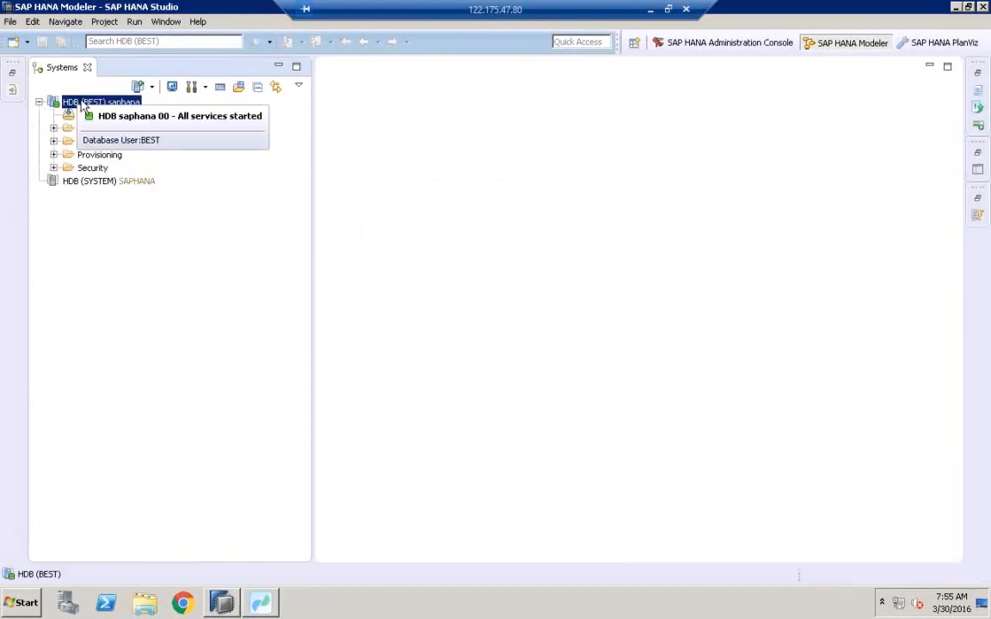
Open the KNA1 table definition from the Tables folder of the BEST schema in the HDB (BEST) catalog.
{"action": "left_click", "coordinate": [90, 128]}
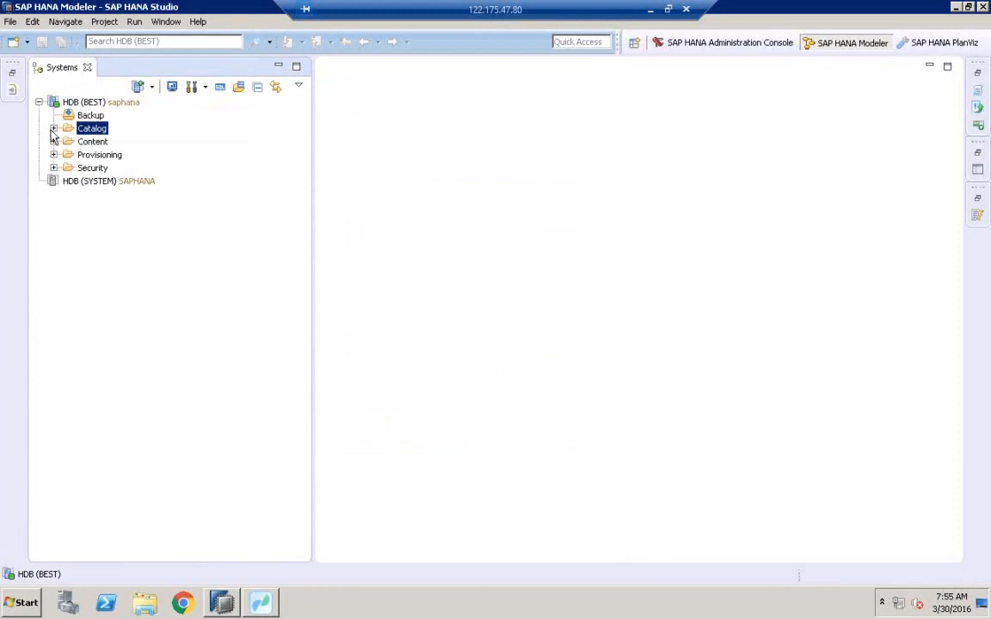
{"action": "left_click", "coordinate": [54, 128]}
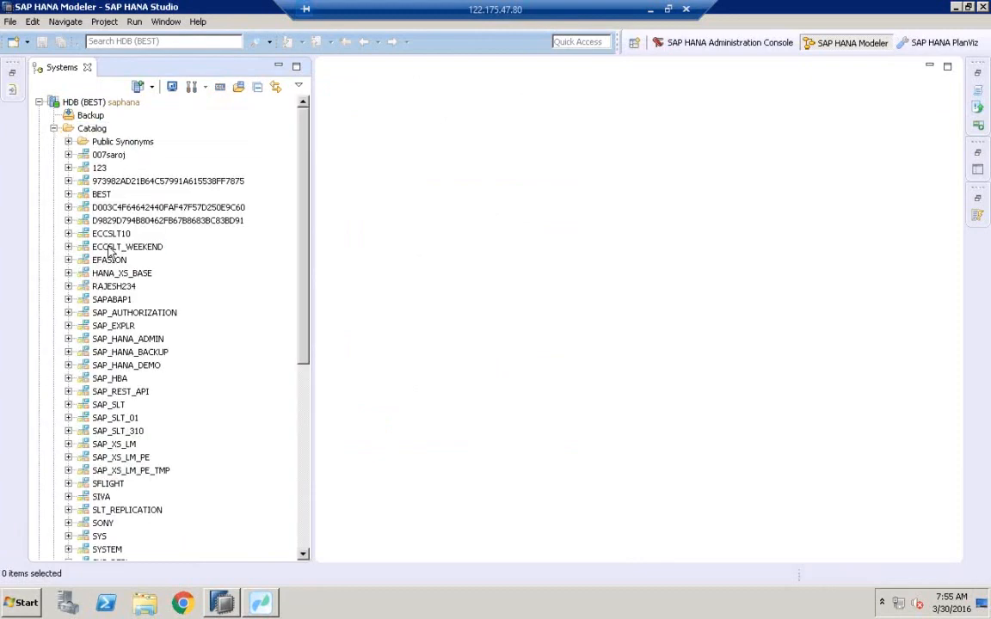
{"action": "left_click", "coordinate": [110, 249]}
{"action": "type", "text": "be"}
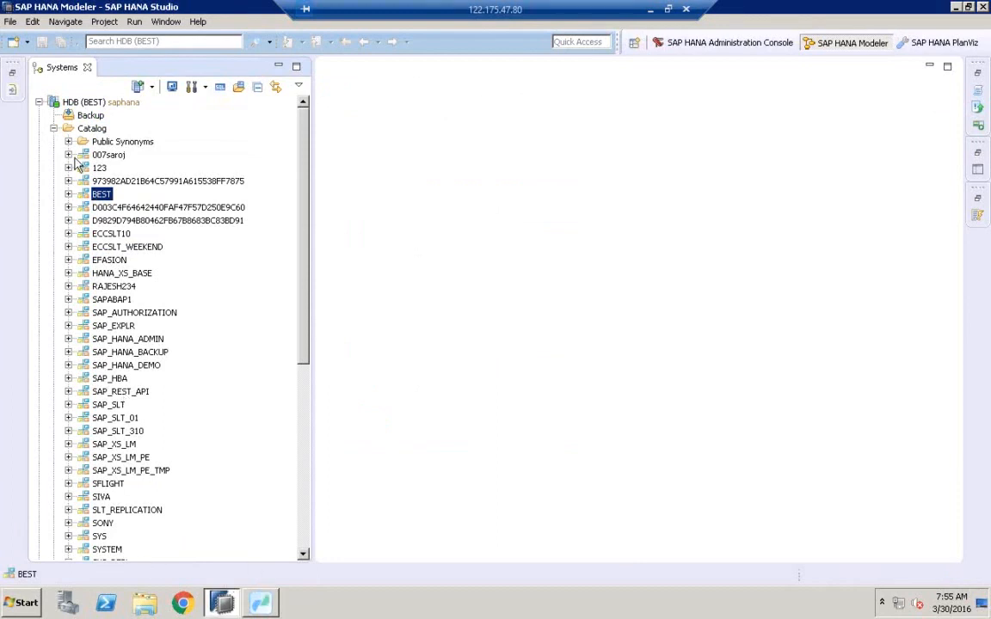
{"action": "left_click", "coordinate": [68, 194]}
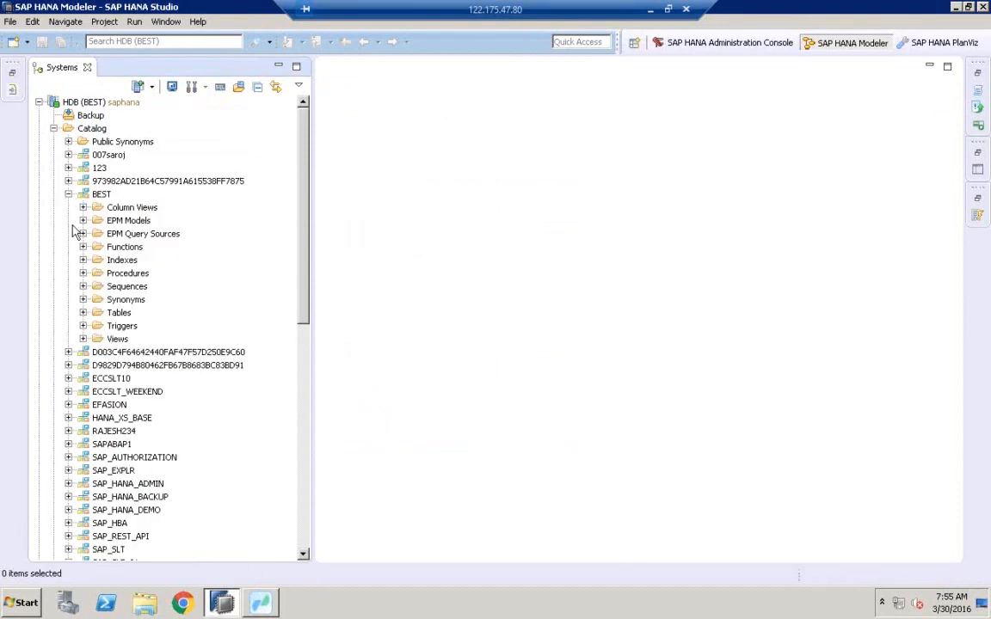
{"action": "left_click", "coordinate": [84, 313]}
{"action": "left_click", "coordinate": [150, 341]}
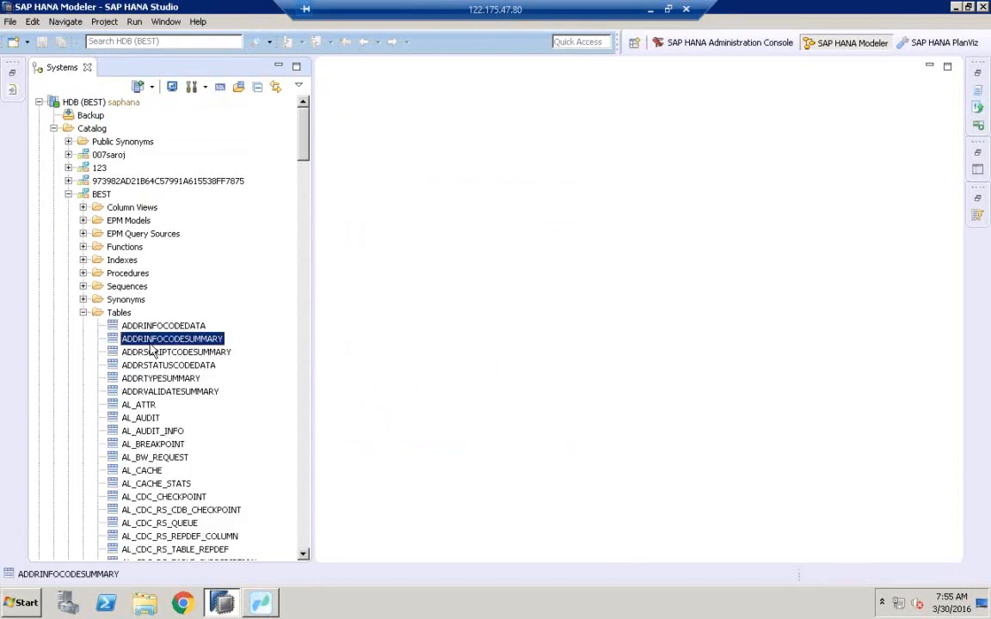
{"action": "key", "text": "k"}
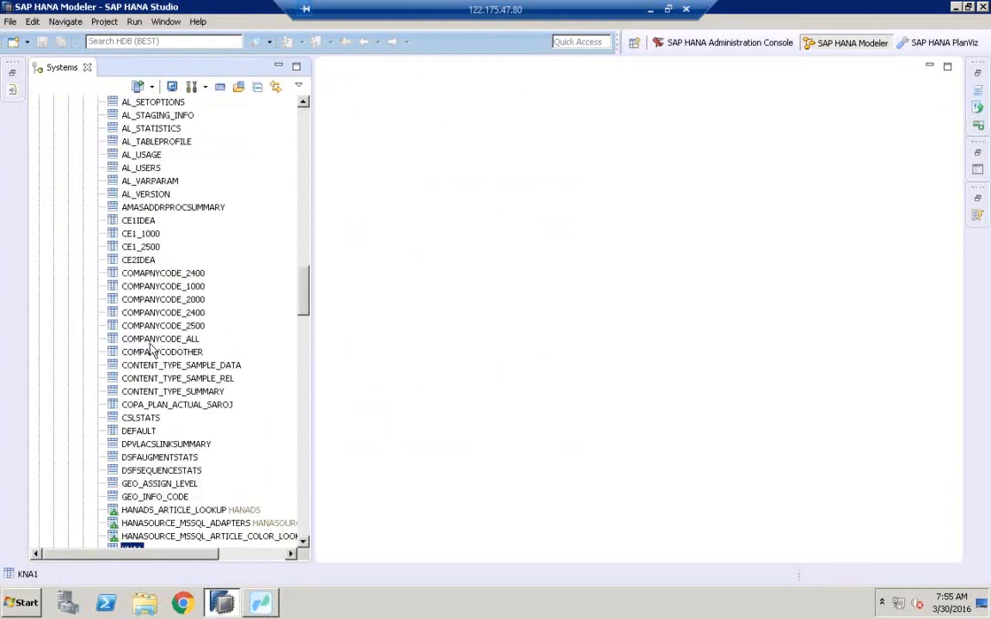
{"action": "left_click", "coordinate": [303, 546]}
{"action": "left_click", "coordinate": [303, 547]}
{"action": "left_click", "coordinate": [302, 546]}
{"action": "left_click", "coordinate": [303, 547]}
{"action": "left_click", "coordinate": [302, 547]}
{"action": "double_click", "coordinate": [129, 483]}
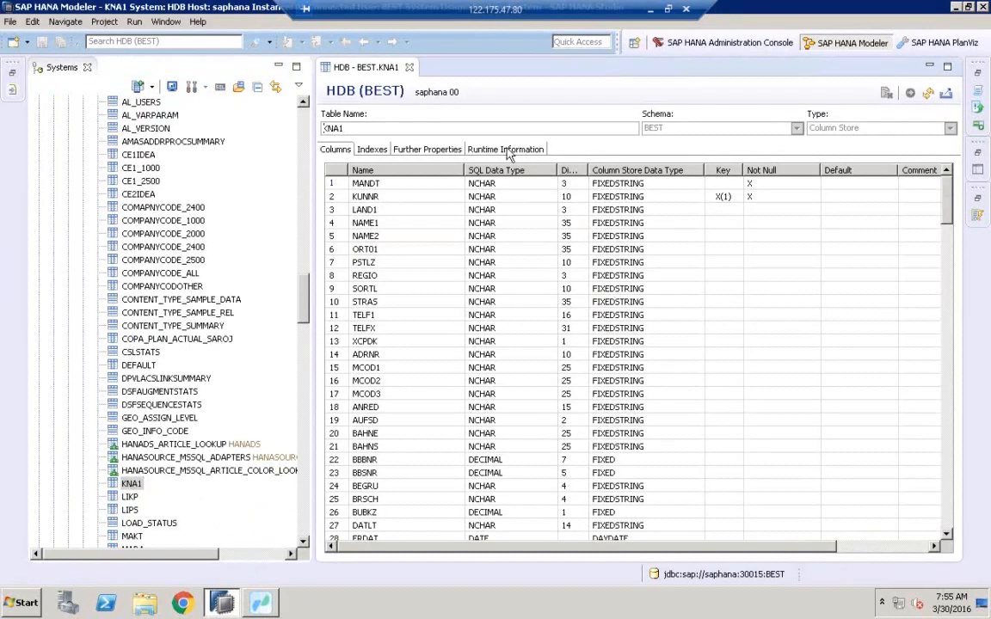
Review the KNA1 table's runtime information, including memory consumption and table part details.
{"action": "left_click", "coordinate": [495, 151]}
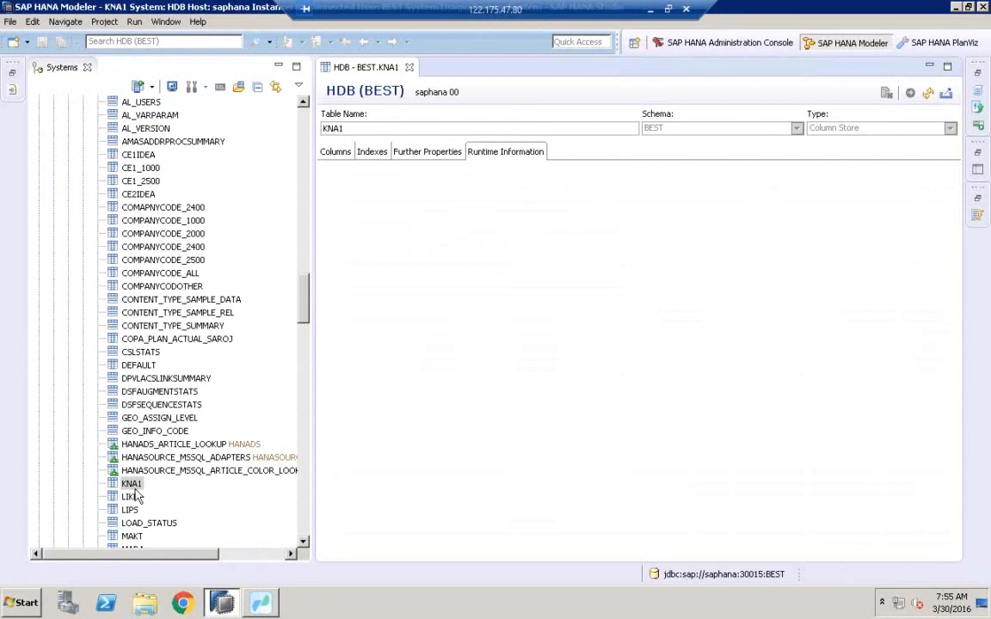
{"action": "left_click_drag", "start_coordinate": [595, 545], "coordinate": [779, 547]}
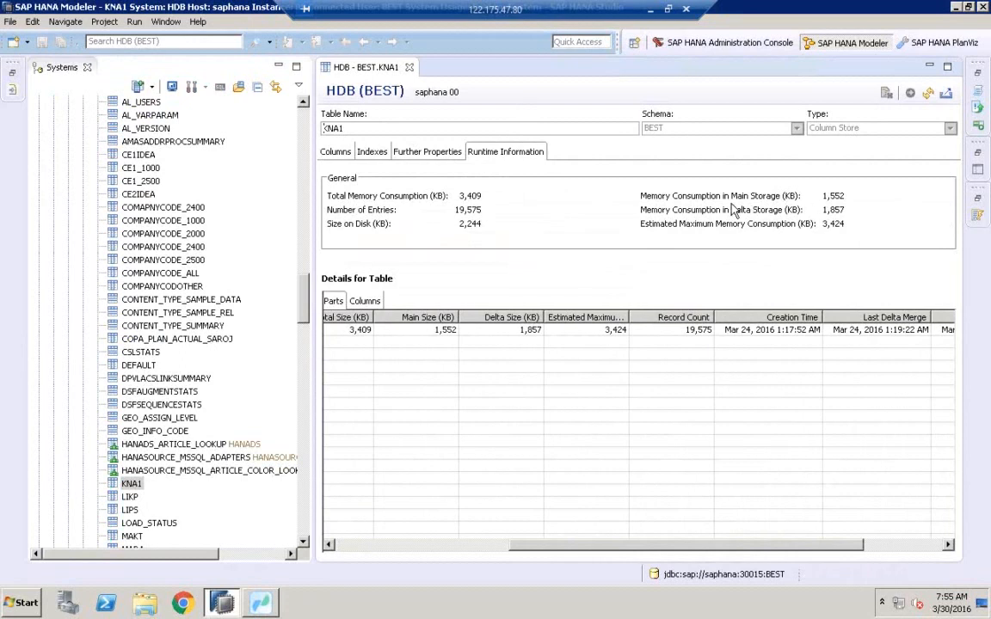
{"action": "left_click", "coordinate": [737, 333]}
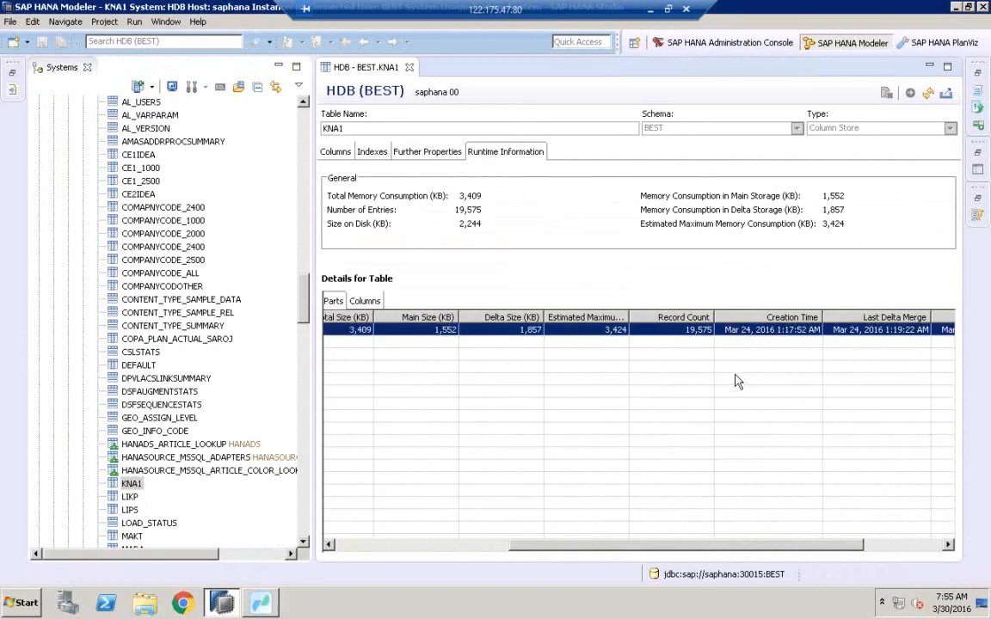
Switch to Data Services Workbench and create a replication job ECC_HANA with description ECC_HANA in MSSQLPROJECT.
{"action": "left_click", "coordinate": [266, 605]}
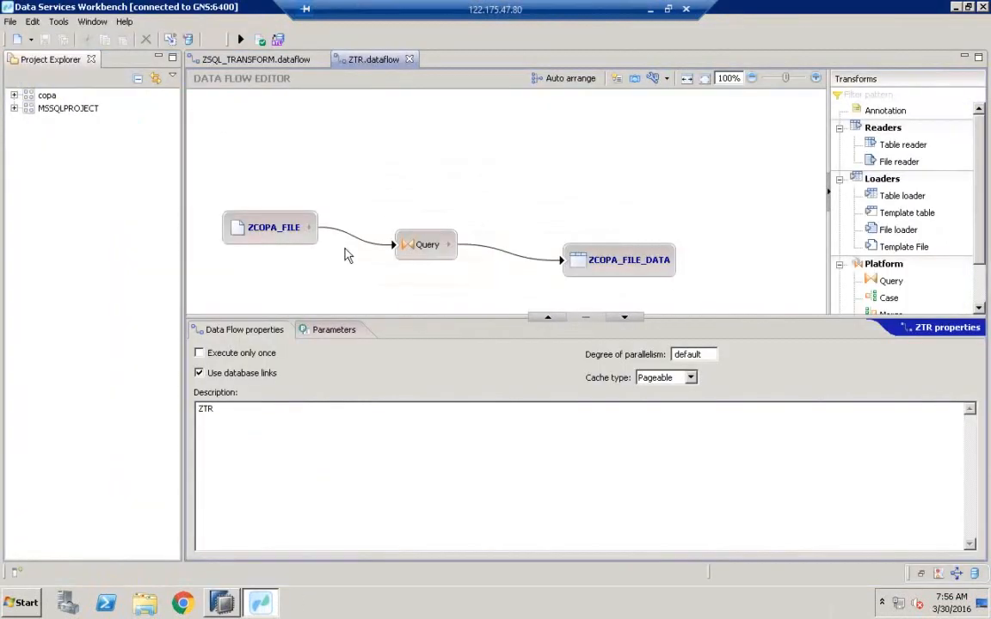
{"action": "left_click", "coordinate": [14, 108]}
{"action": "left_click", "coordinate": [57, 112]}
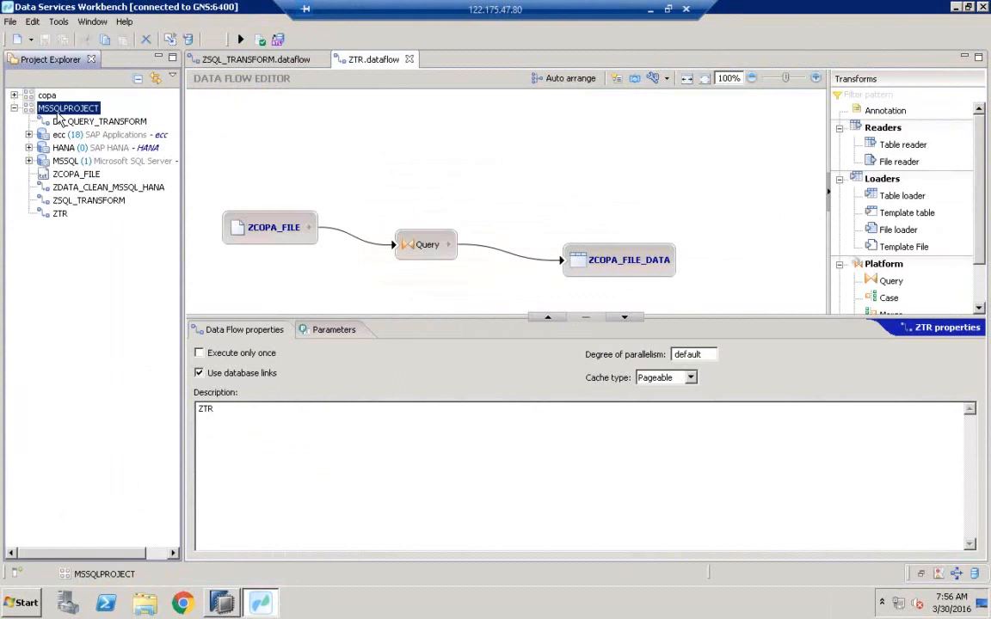
{"action": "right_click", "coordinate": [57, 114]}
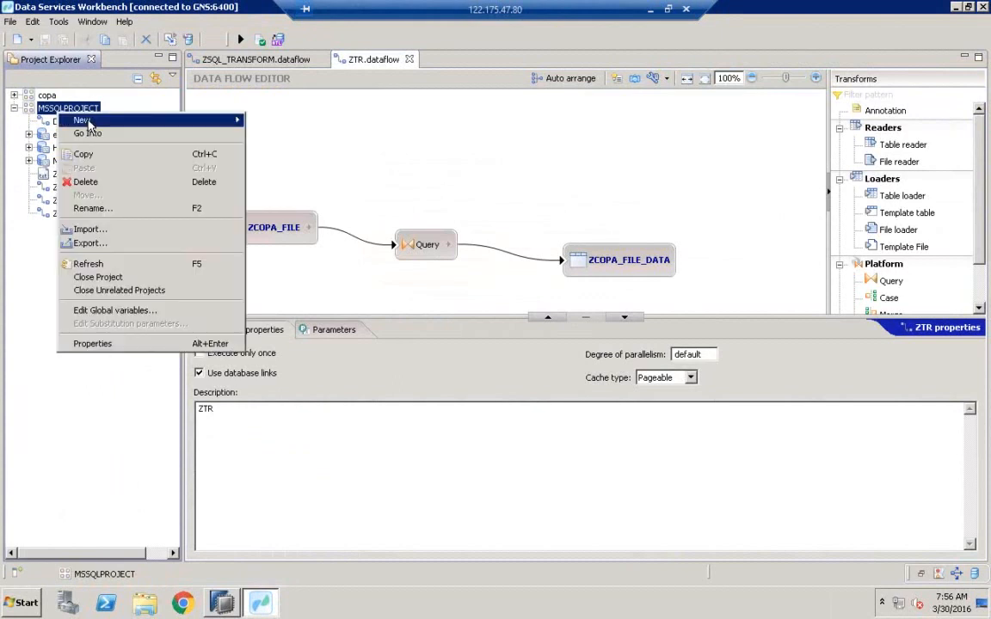
{"action": "mouse_move", "coordinate": [102, 120]}
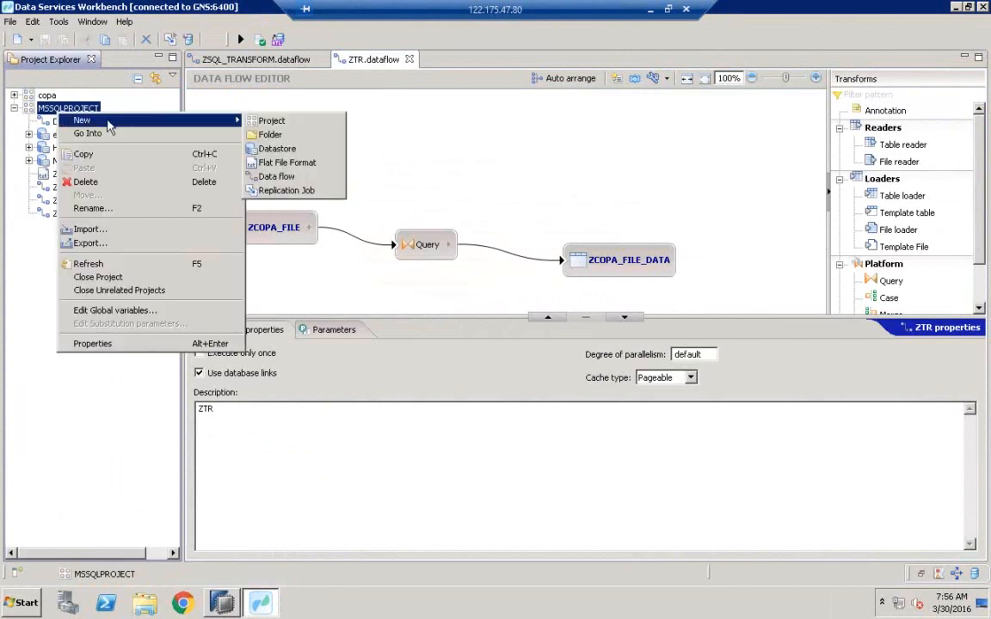
{"action": "left_click", "coordinate": [299, 191]}
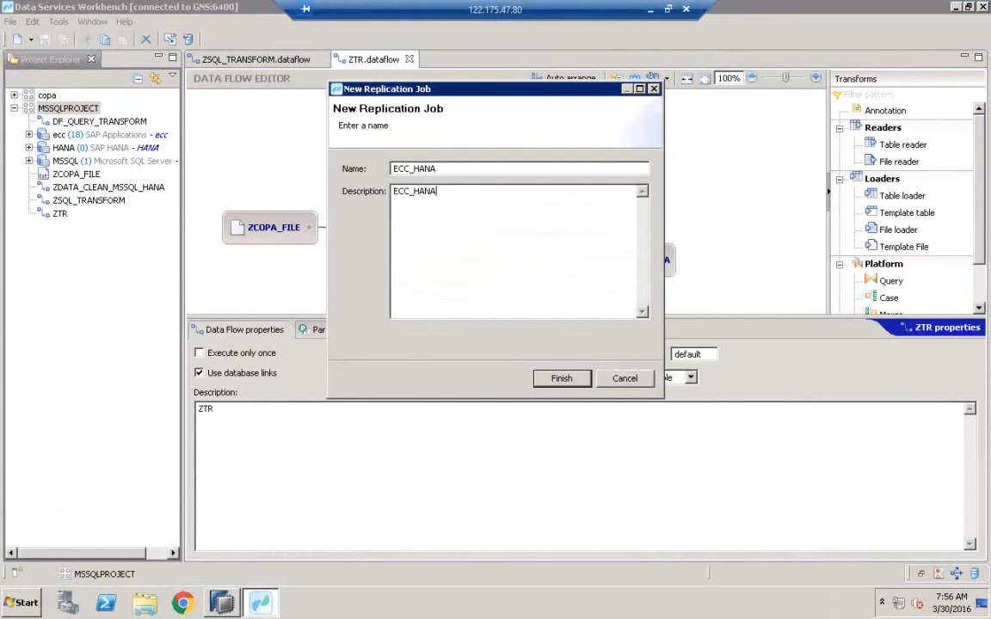
{"action": "left_click", "coordinate": [557, 379]}
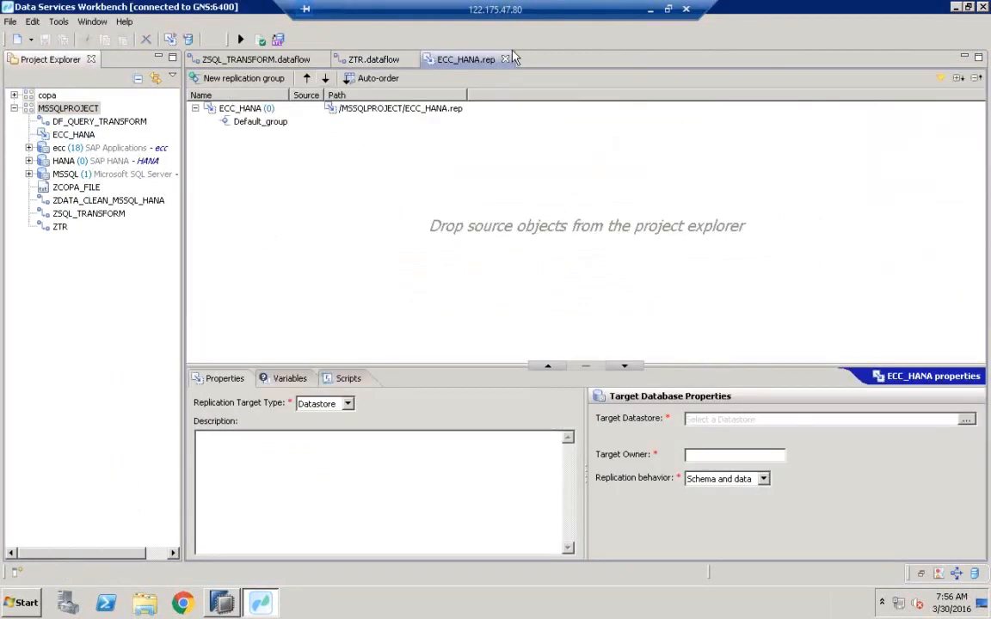
Add the KNA1 table from the ecc datastore's tables to the ECC_HANA replication job.
{"action": "left_click", "coordinate": [29, 148]}
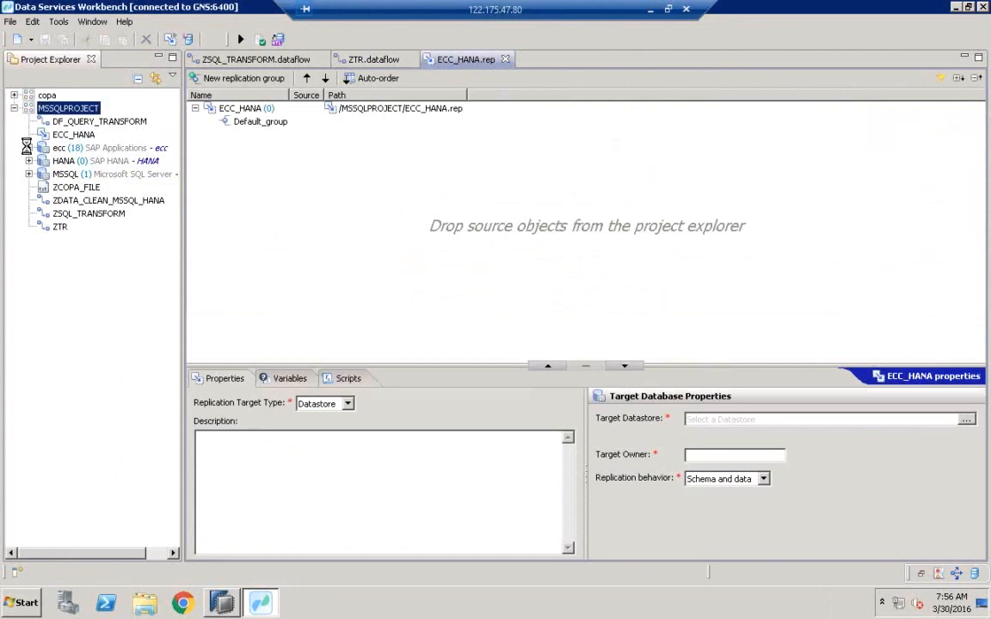
{"action": "left_click", "coordinate": [59, 148]}
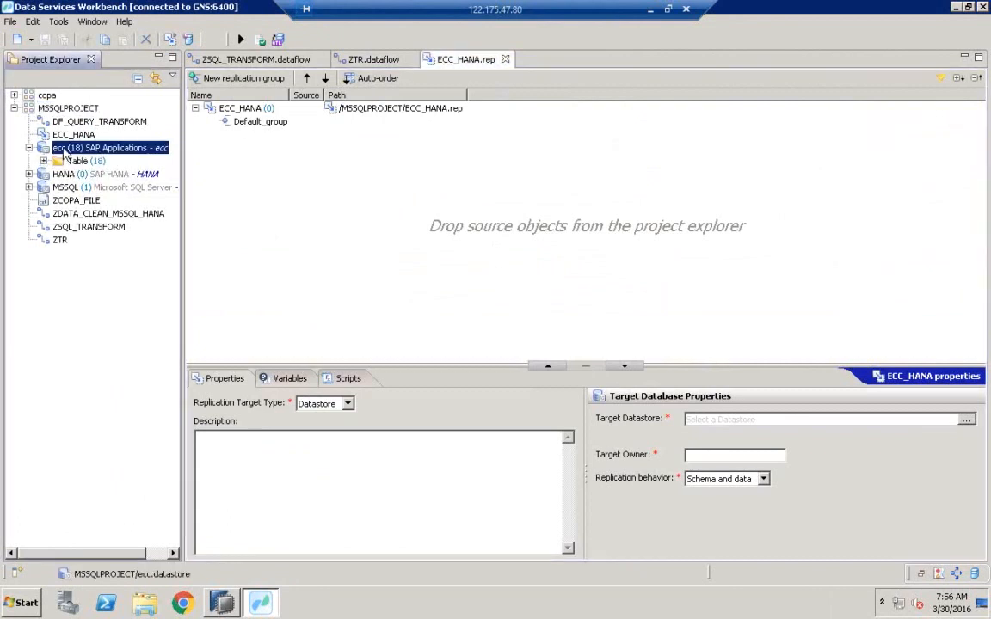
{"action": "left_click", "coordinate": [43, 160]}
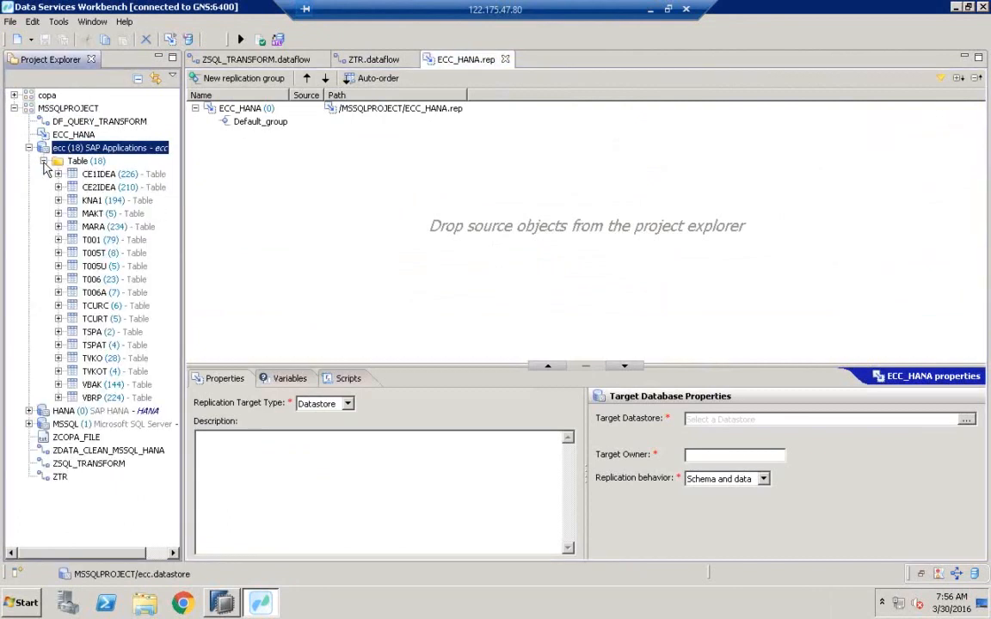
{"action": "left_click", "coordinate": [92, 200]}
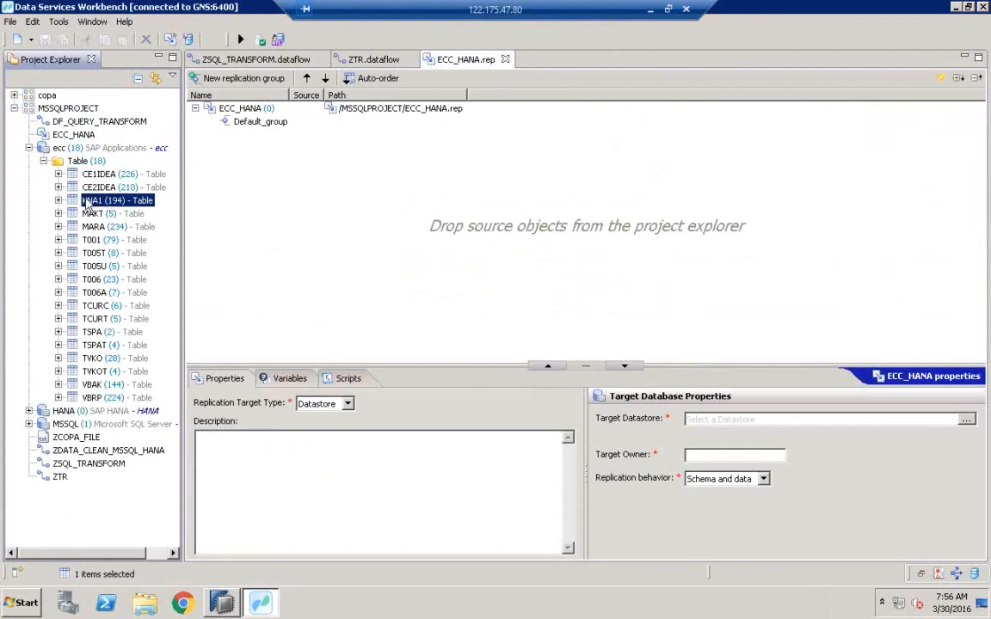
{"action": "left_click_drag", "start_coordinate": [181, 198], "coordinate": [365, 196]}
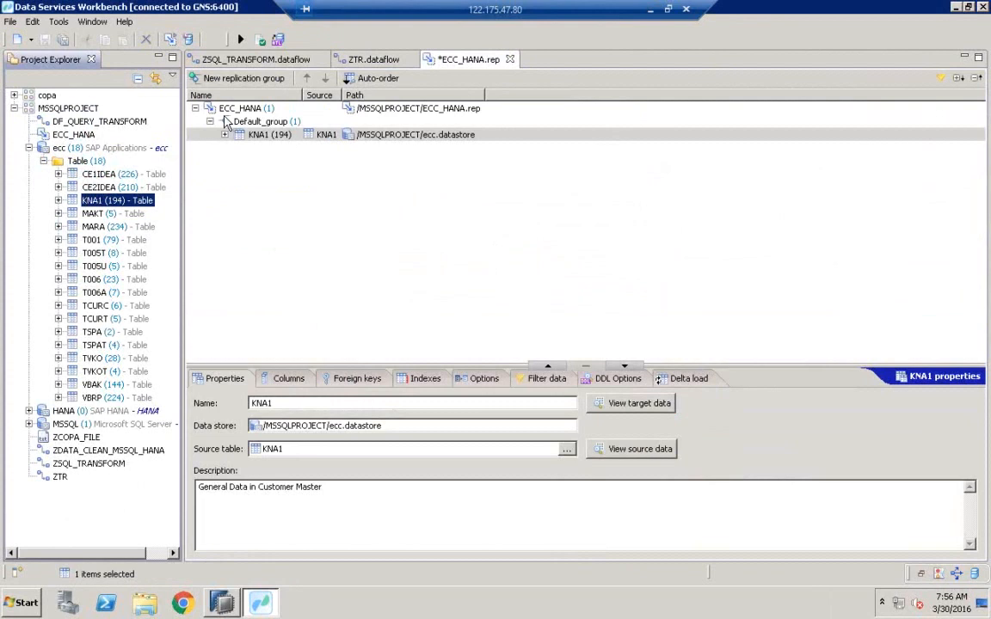
Set the ECC_HANA job's target datastore to /MSSQLPROJECT/HANA.datastore.
{"action": "left_click", "coordinate": [241, 108]}
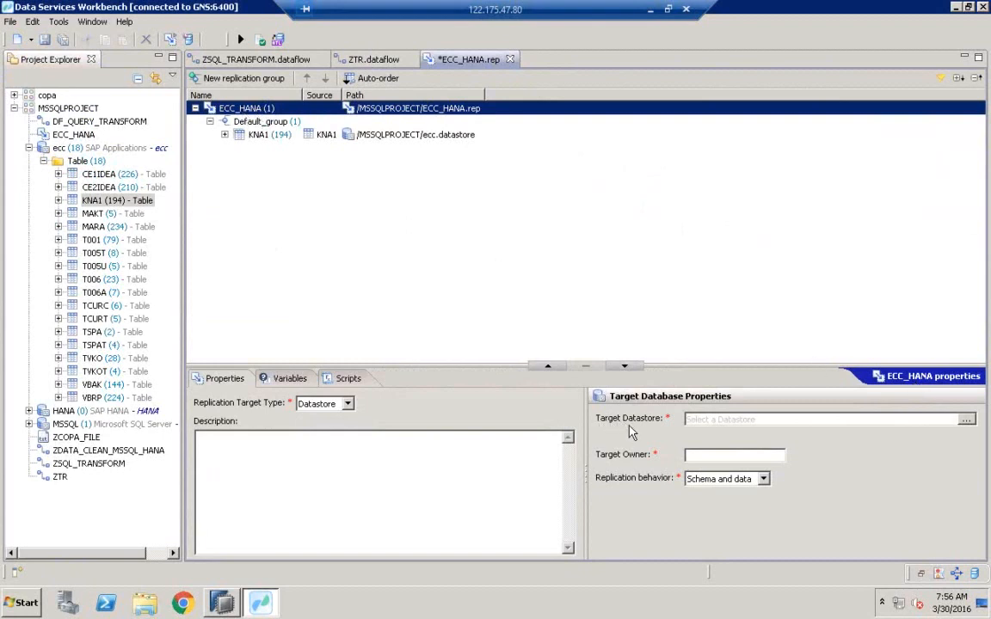
{"action": "left_click", "coordinate": [965, 421]}
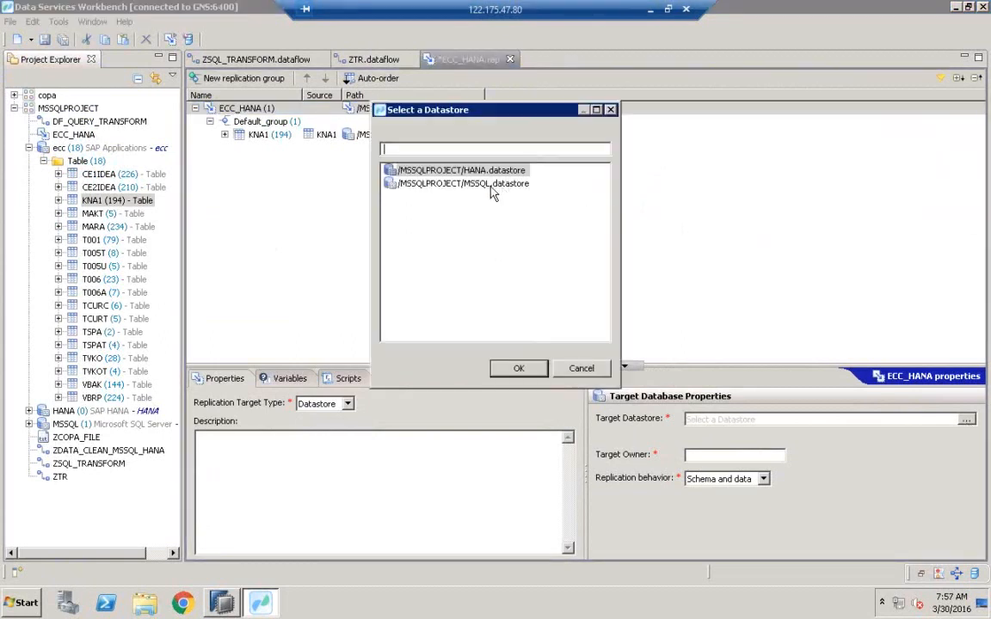
{"action": "double_click", "coordinate": [402, 169]}
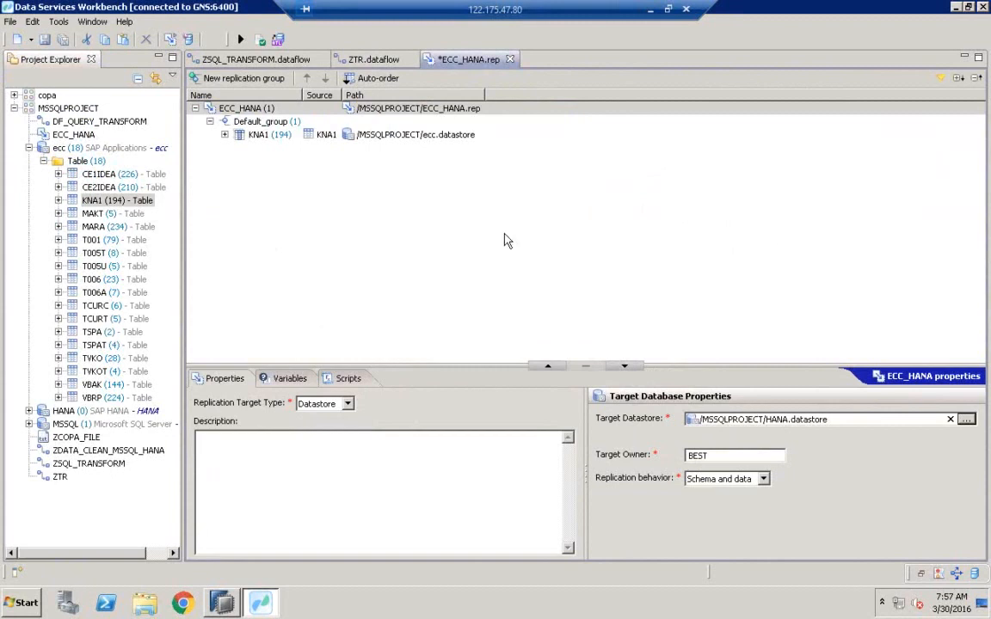
Validate the ECC_HANA replication job and close the validation results.
{"action": "left_click", "coordinate": [261, 40]}
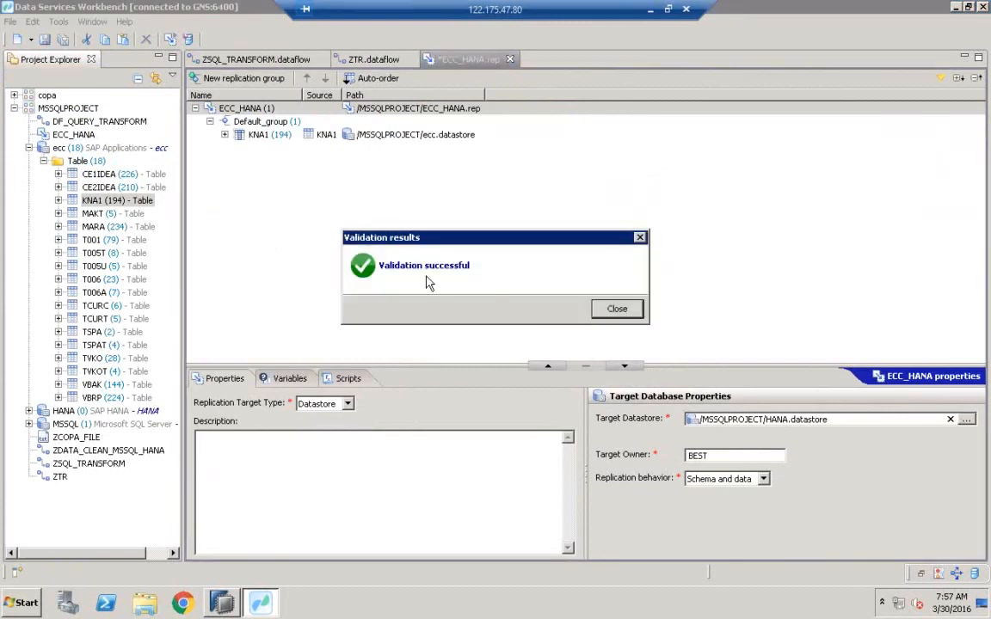
{"action": "left_click", "coordinate": [617, 308]}
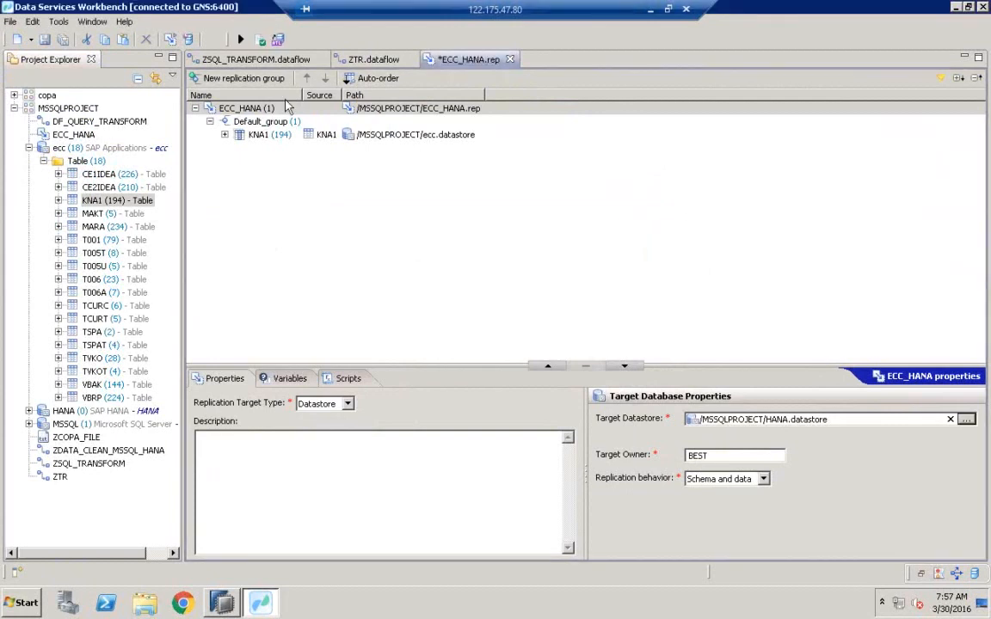
Save and execute the replication job using the BEST repository with an initial load on JobServer_1 @ GNS:3500.
{"action": "left_click", "coordinate": [240, 40]}
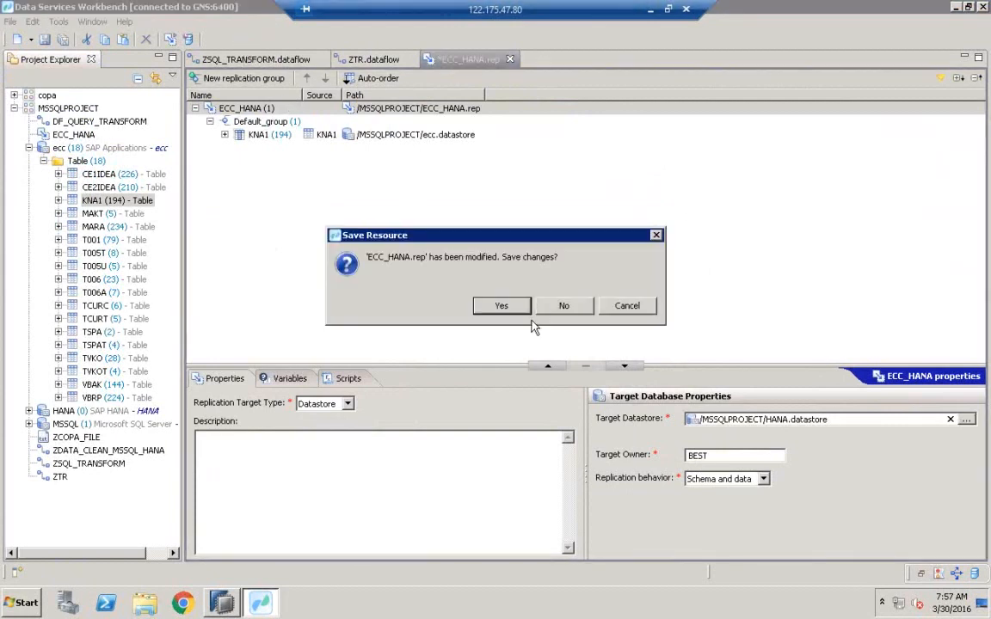
{"action": "left_click", "coordinate": [502, 307]}
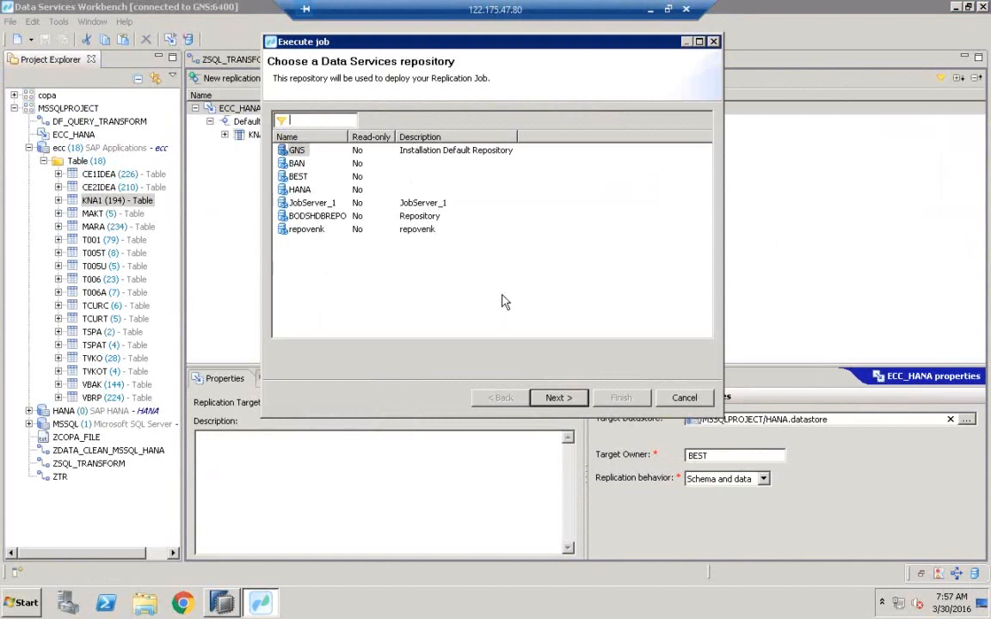
{"action": "left_click", "coordinate": [306, 204]}
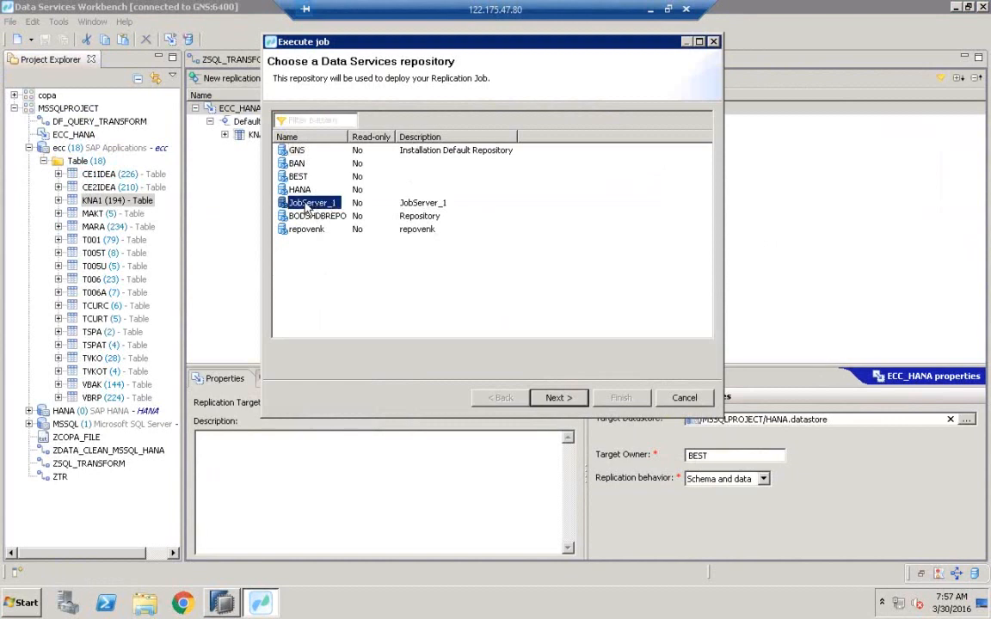
{"action": "double_click", "coordinate": [297, 175]}
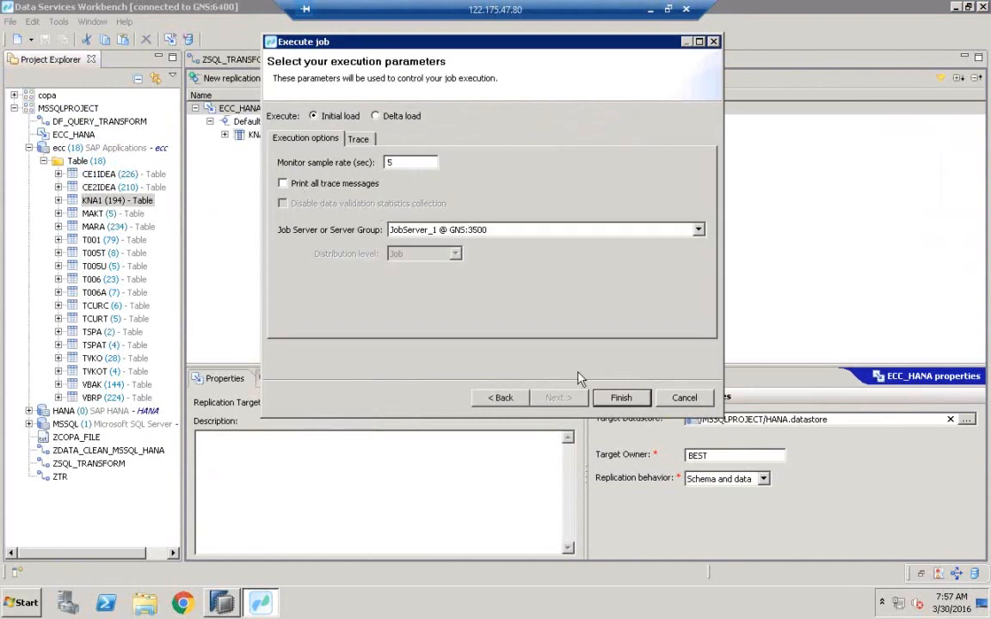
{"action": "left_click", "coordinate": [620, 396]}
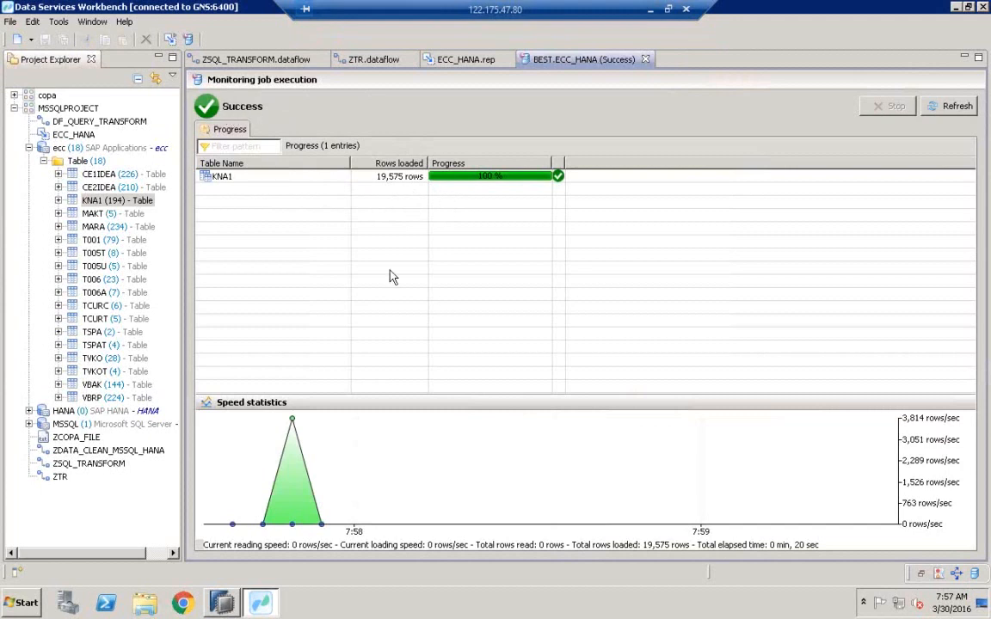
Switch to HANA Studio and refresh the KNA1 table's runtime information.
{"action": "left_click", "coordinate": [228, 604]}
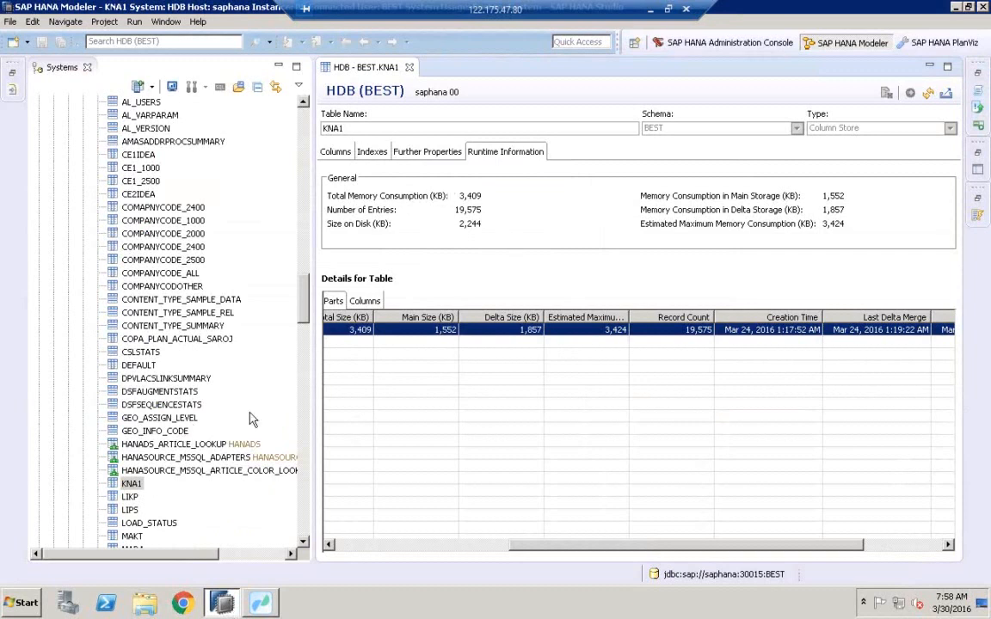
{"action": "left_click", "coordinate": [928, 94]}
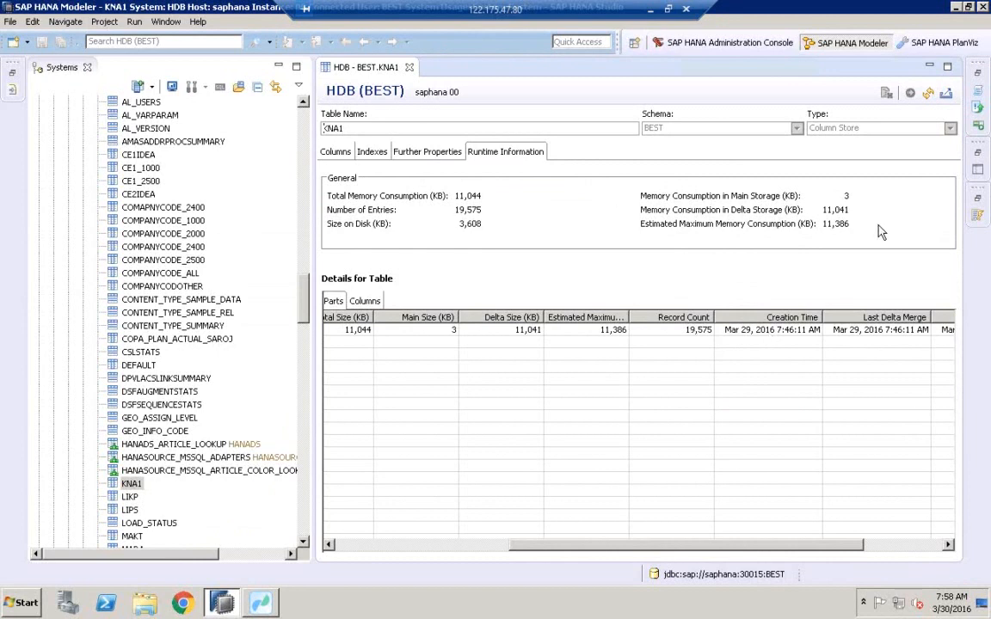
Perform a delta merge on the KNA1 table and refresh its runtime information.
{"action": "left_click", "coordinate": [129, 485]}
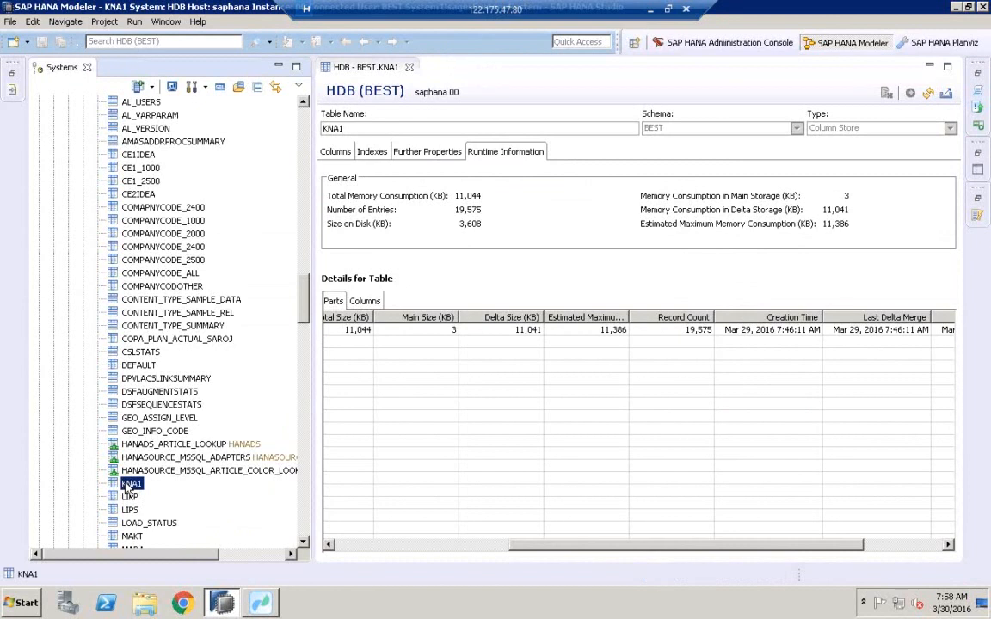
{"action": "right_click", "coordinate": [127, 488]}
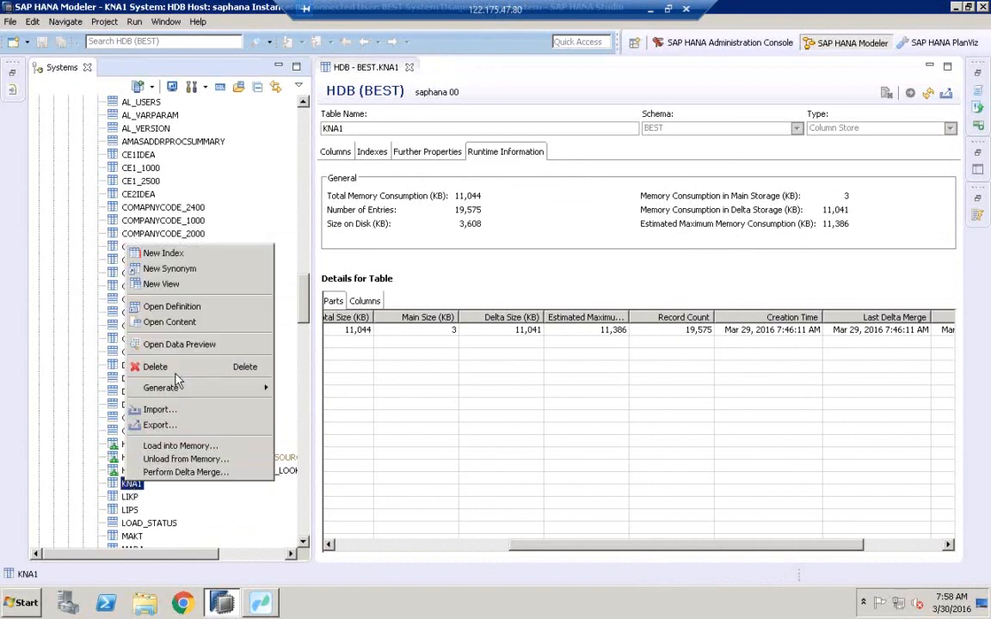
{"action": "left_click", "coordinate": [190, 473]}
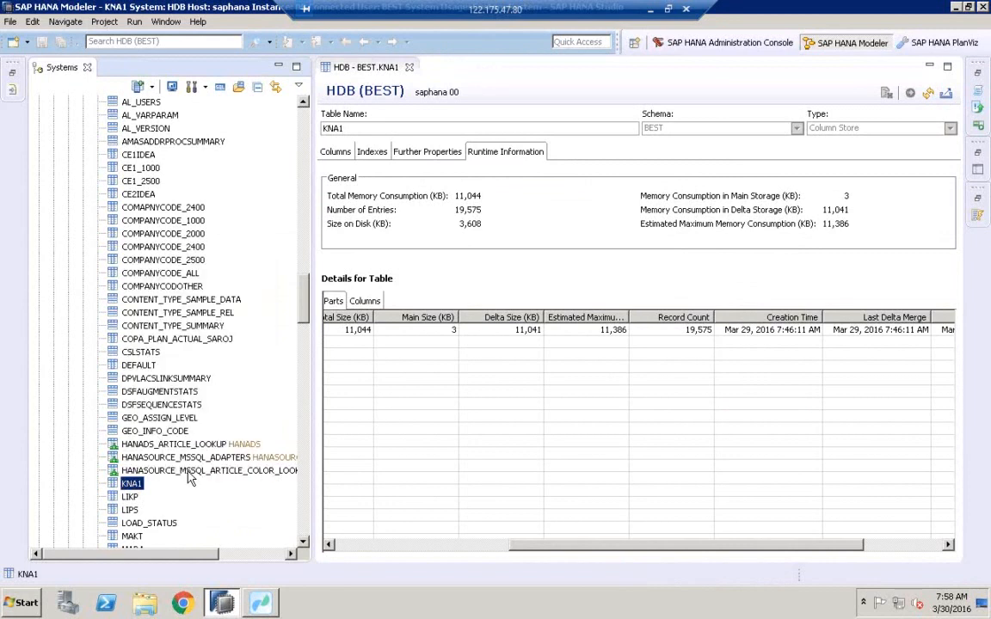
{"action": "left_click_drag", "start_coordinate": [414, 225], "coordinate": [323, 240]}
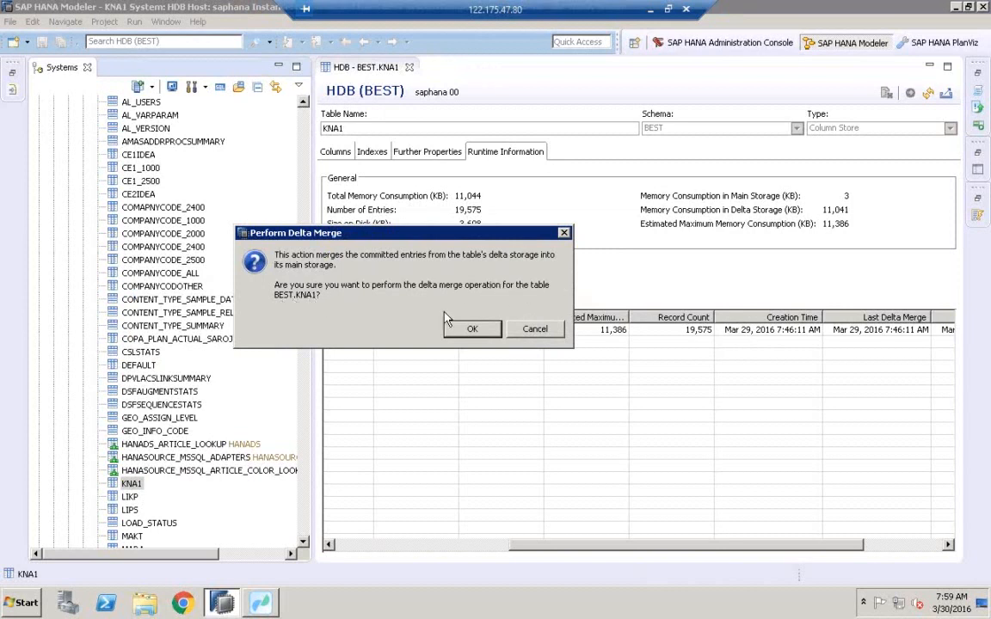
{"action": "left_click", "coordinate": [472, 330]}
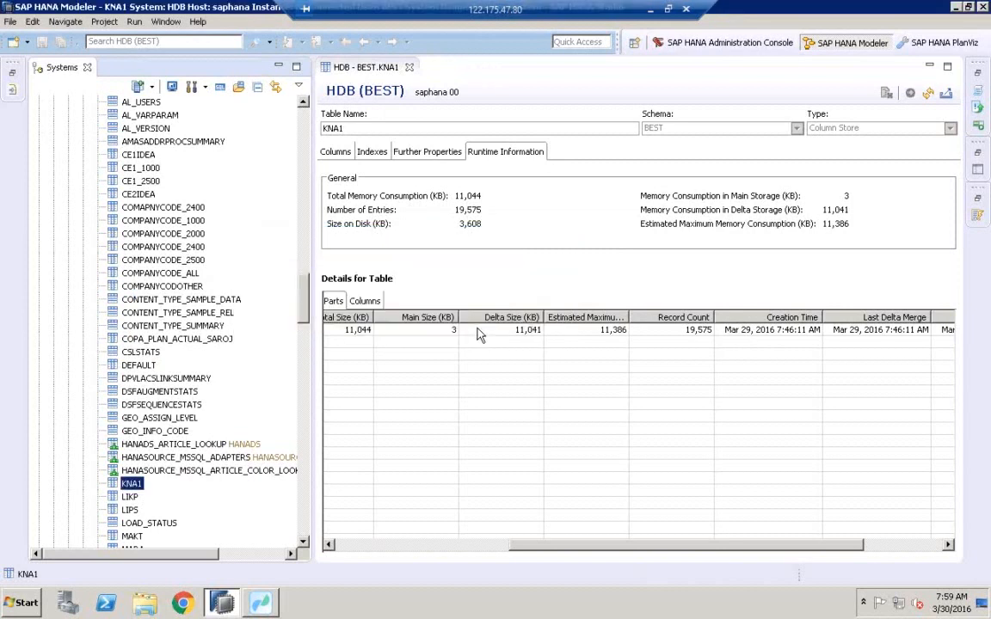
{"action": "left_click", "coordinate": [931, 96]}
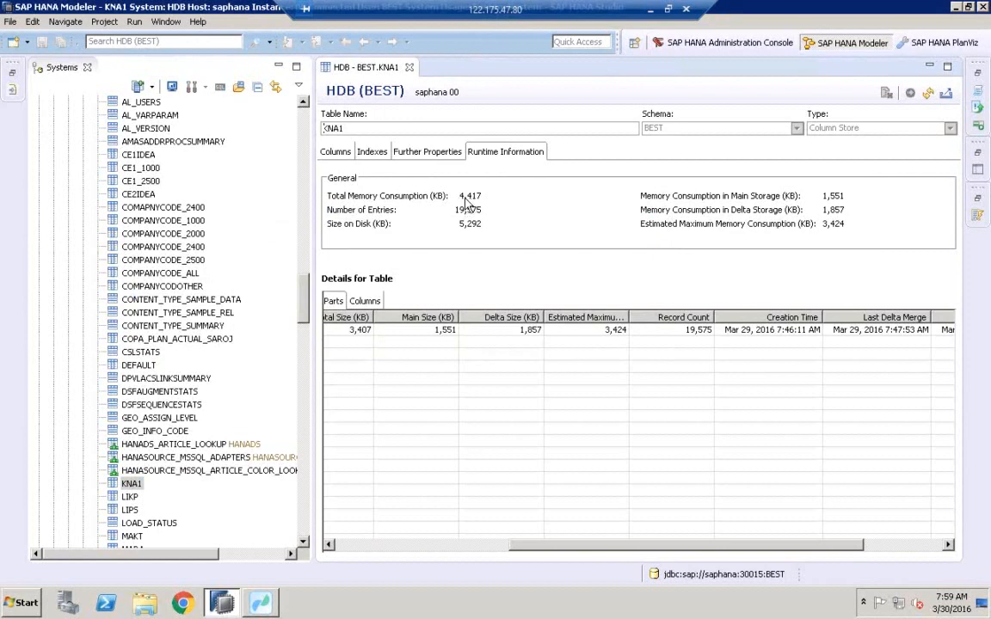
Open a data preview of the KNA1 table and widen the NAME1 column.
{"action": "left_click", "coordinate": [128, 486]}
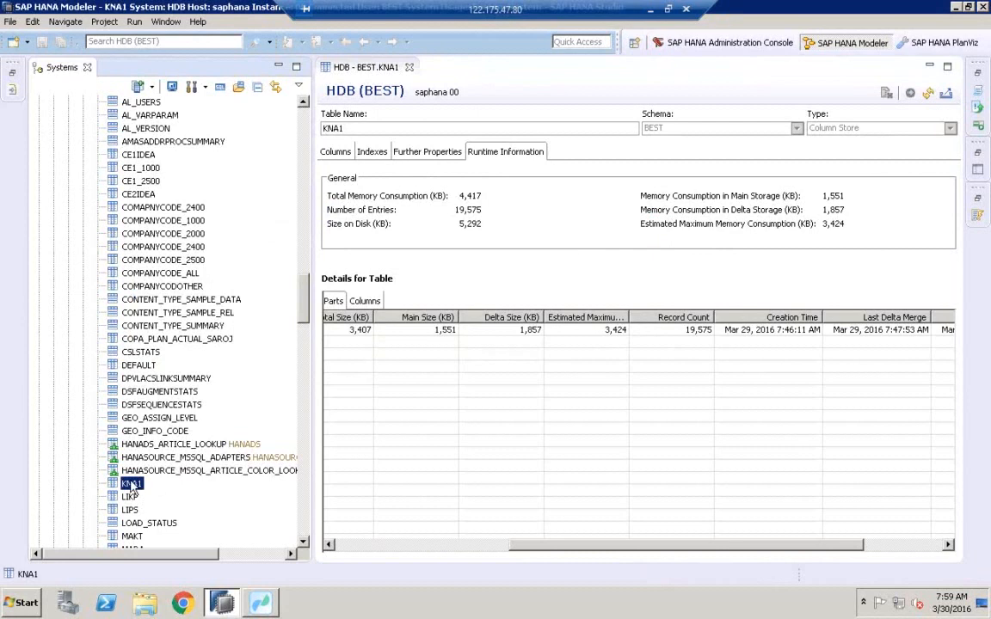
{"action": "right_click", "coordinate": [132, 487]}
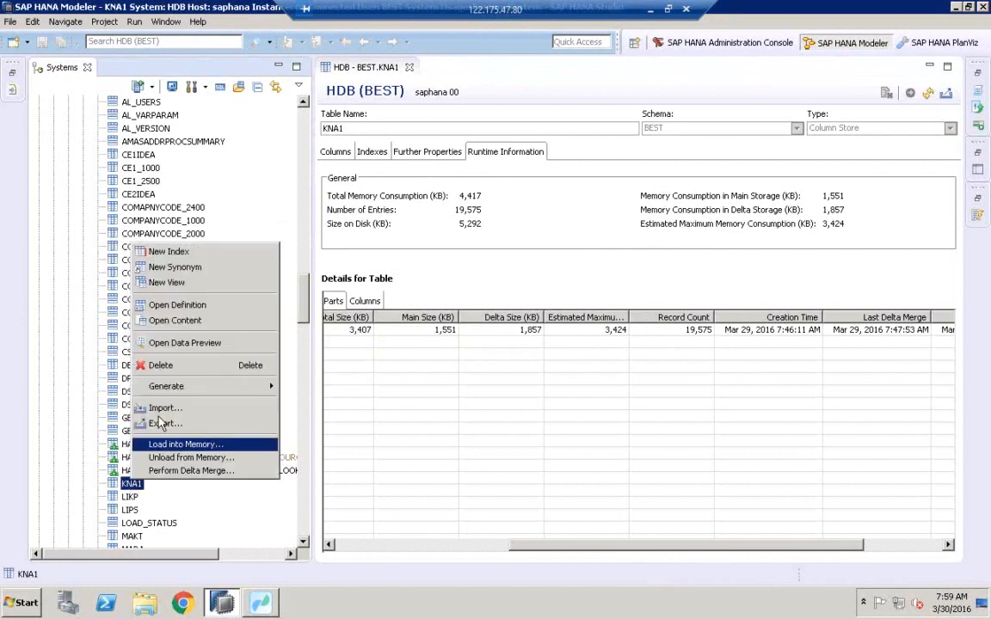
{"action": "left_click", "coordinate": [185, 343]}
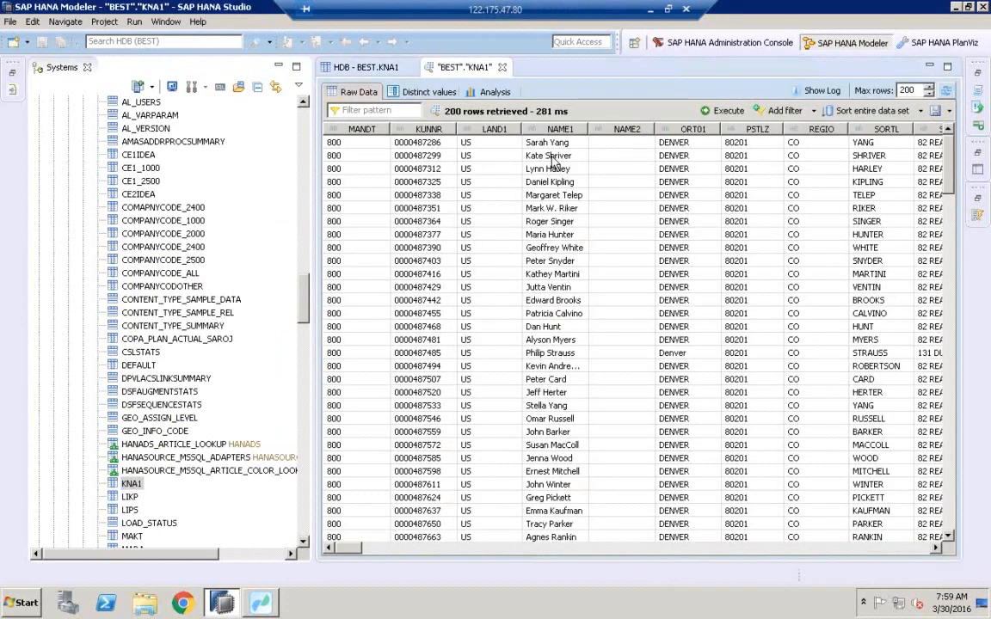
{"action": "double_click", "coordinate": [590, 129]}
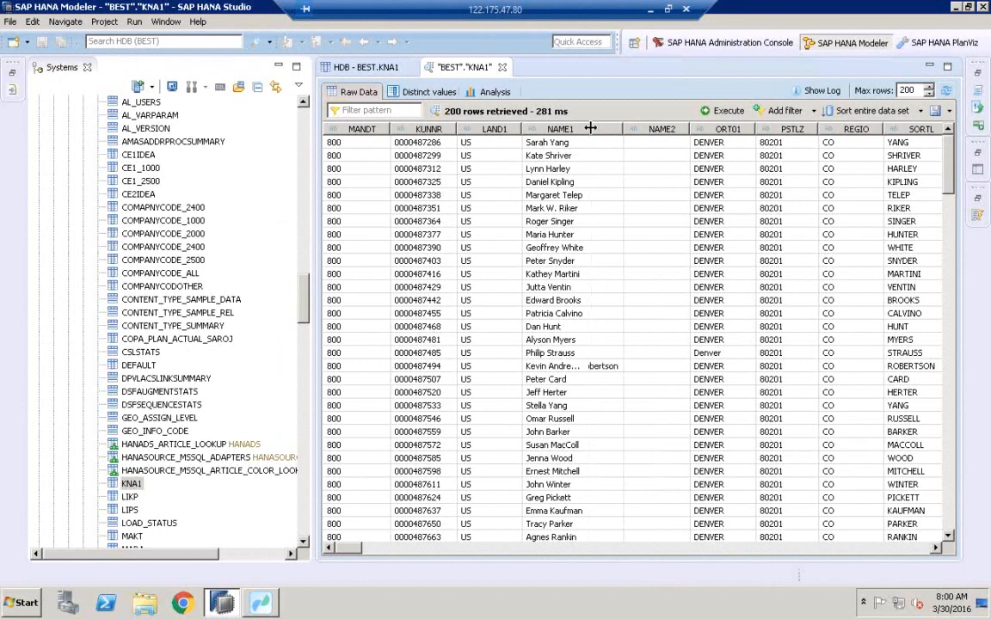
Return to the KNA1 table definition and show the per-column runtime details.
{"action": "left_click", "coordinate": [131, 485]}
{"action": "right_click", "coordinate": [131, 485]}
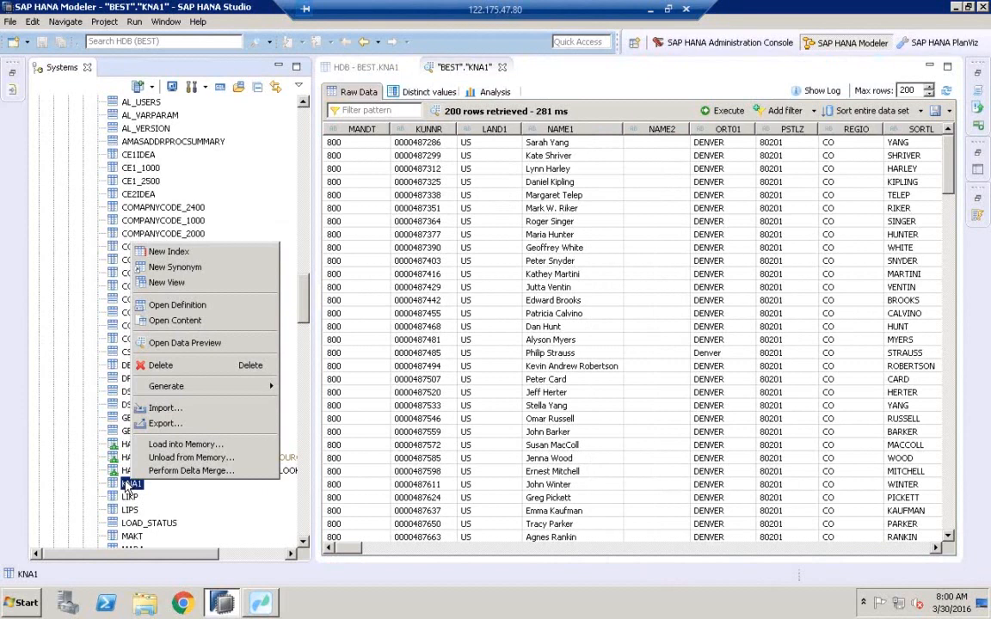
{"action": "left_click", "coordinate": [177, 308]}
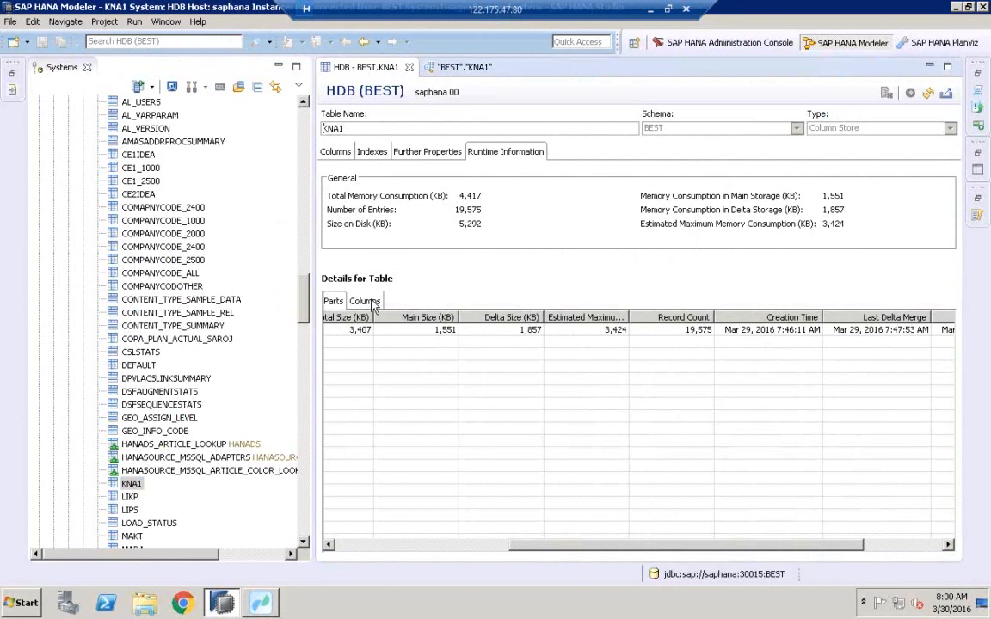
{"action": "left_click", "coordinate": [368, 301]}
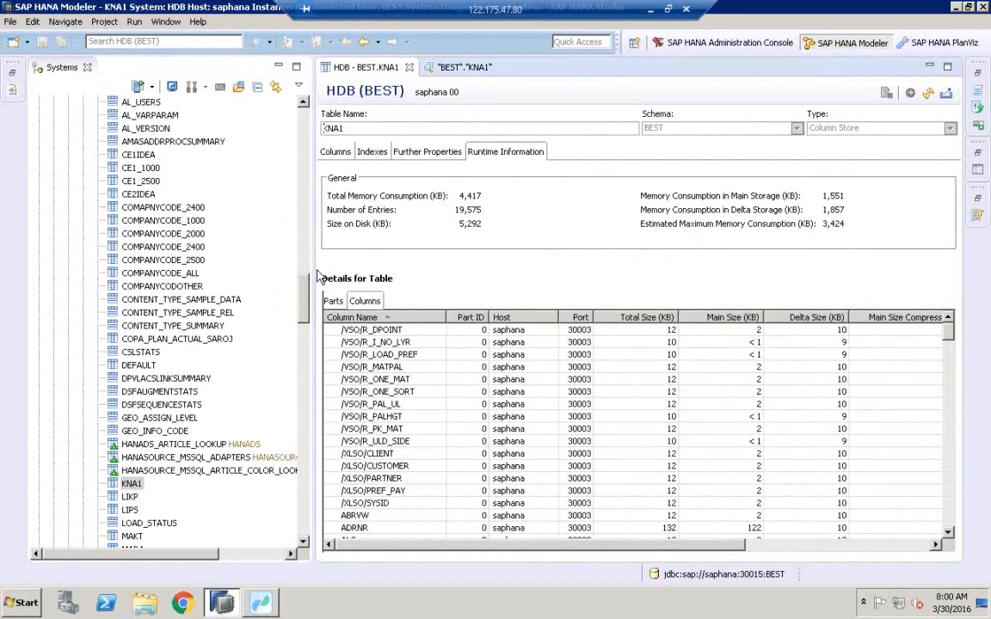
Widen the table editor and jump to the LAND1 row in the column details.
{"action": "left_click_drag", "start_coordinate": [318, 275], "coordinate": [250, 325]}
{"action": "left_click", "coordinate": [292, 341]}
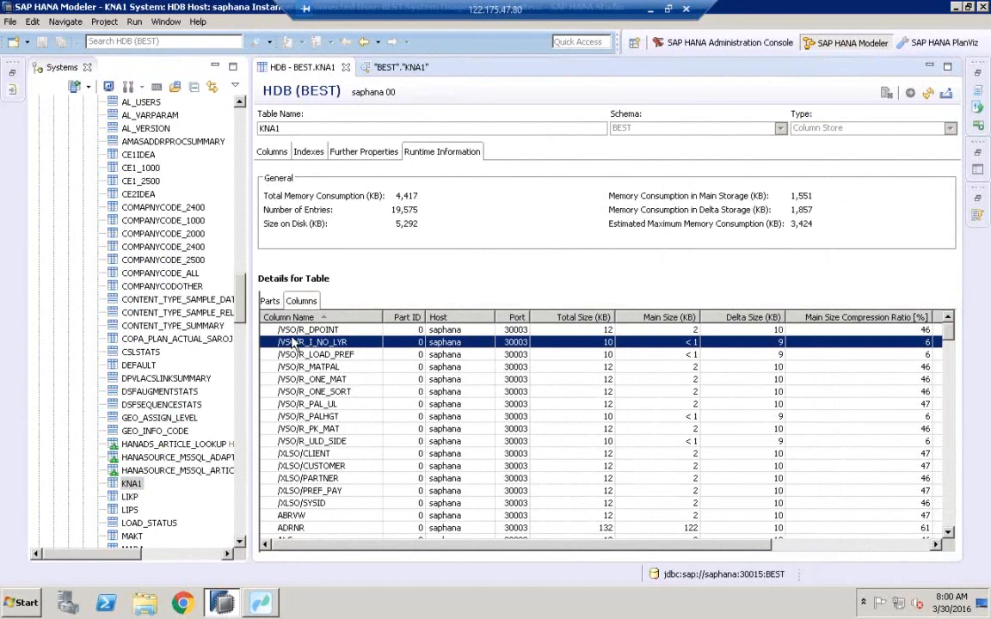
{"action": "key", "text": "l"}
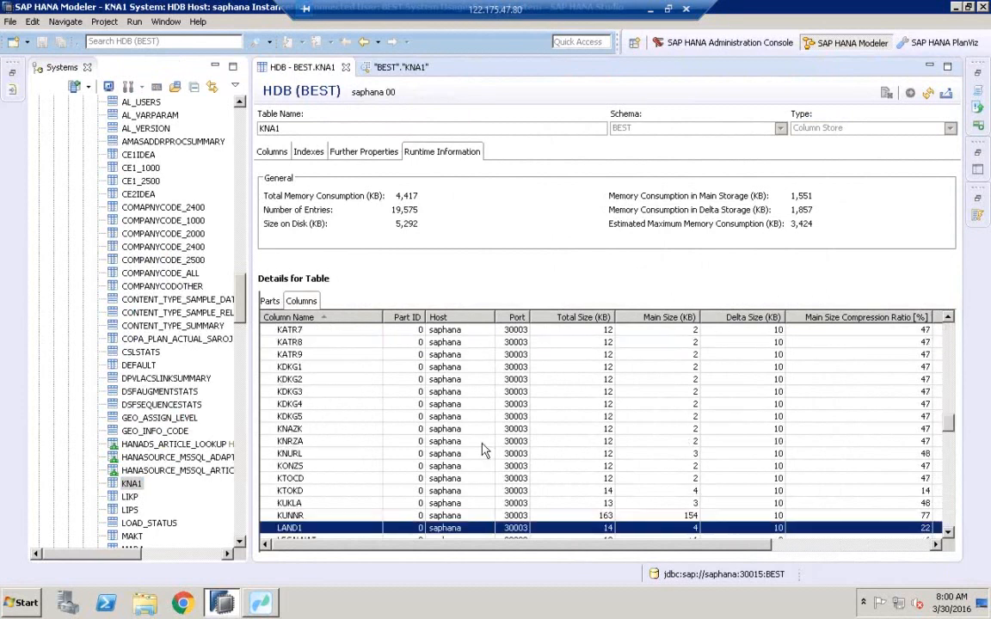
{"action": "left_click", "coordinate": [948, 533]}
{"action": "left_click", "coordinate": [948, 533]}
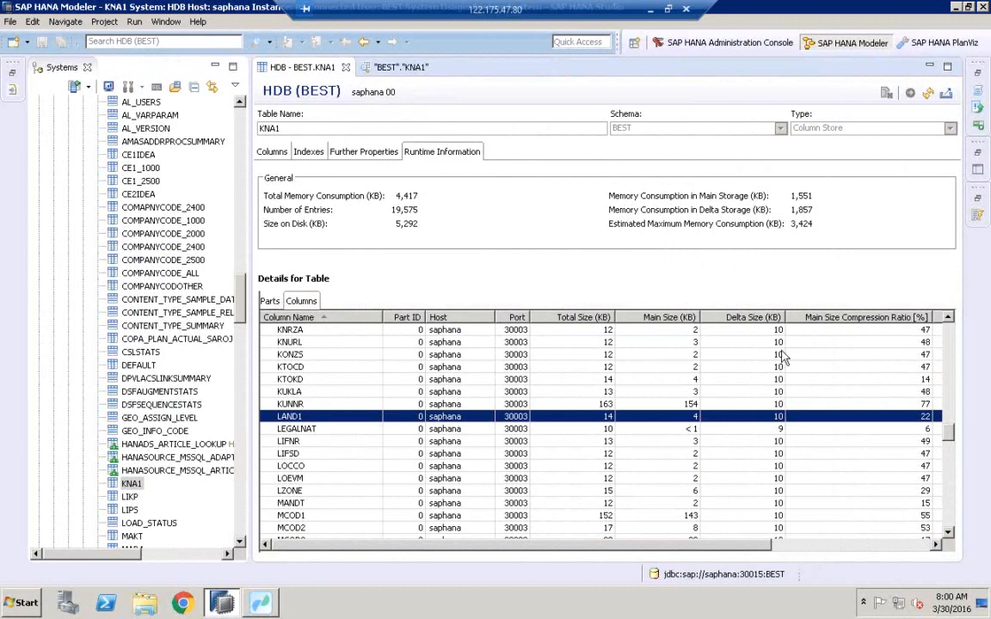
Scroll through the column details to examine sizes, compression ratios, distinct records and loaded status.
{"action": "scroll", "coordinate": [776, 460], "scroll_direction": "down", "scroll_amount": 9}
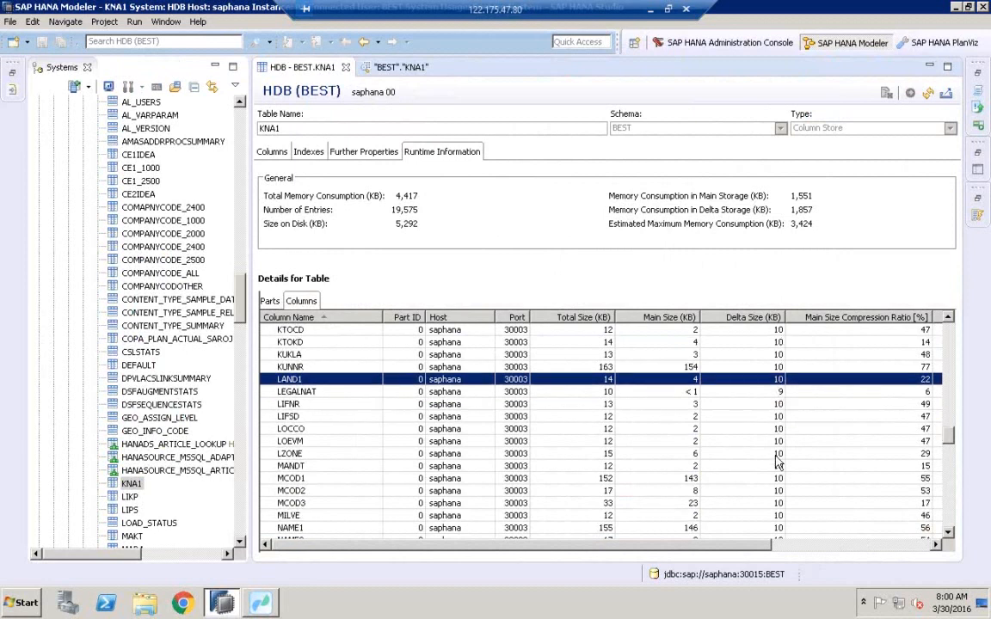
{"action": "scroll", "coordinate": [776, 461], "scroll_direction": "up", "scroll_amount": 5}
{"action": "scroll", "coordinate": [776, 462], "scroll_direction": "up", "scroll_amount": 3}
{"action": "left_click_drag", "start_coordinate": [698, 551], "coordinate": [871, 552]}
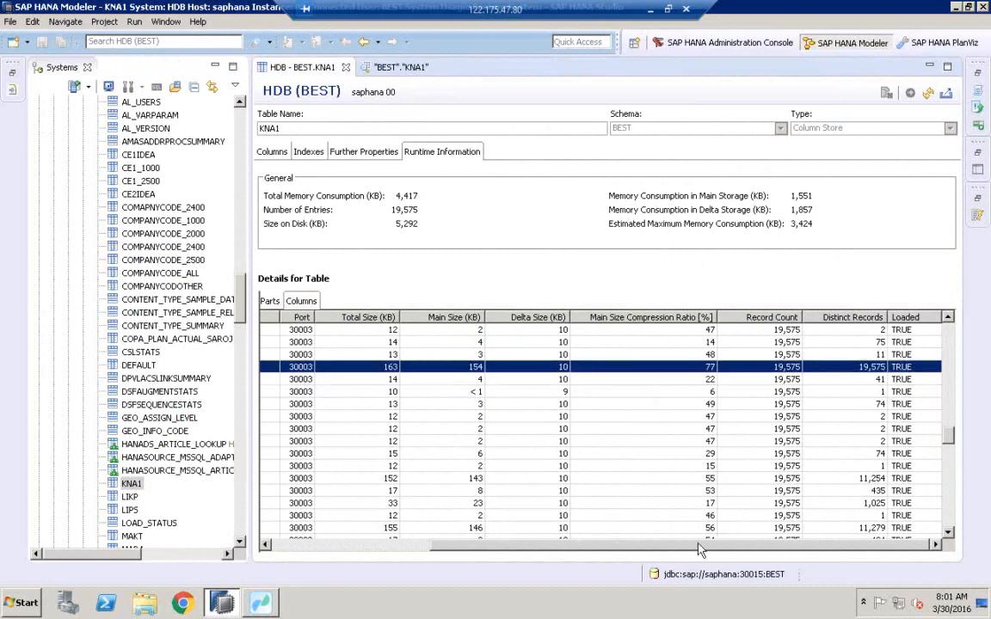
{"action": "left_click_drag", "start_coordinate": [692, 553], "coordinate": [458, 555]}
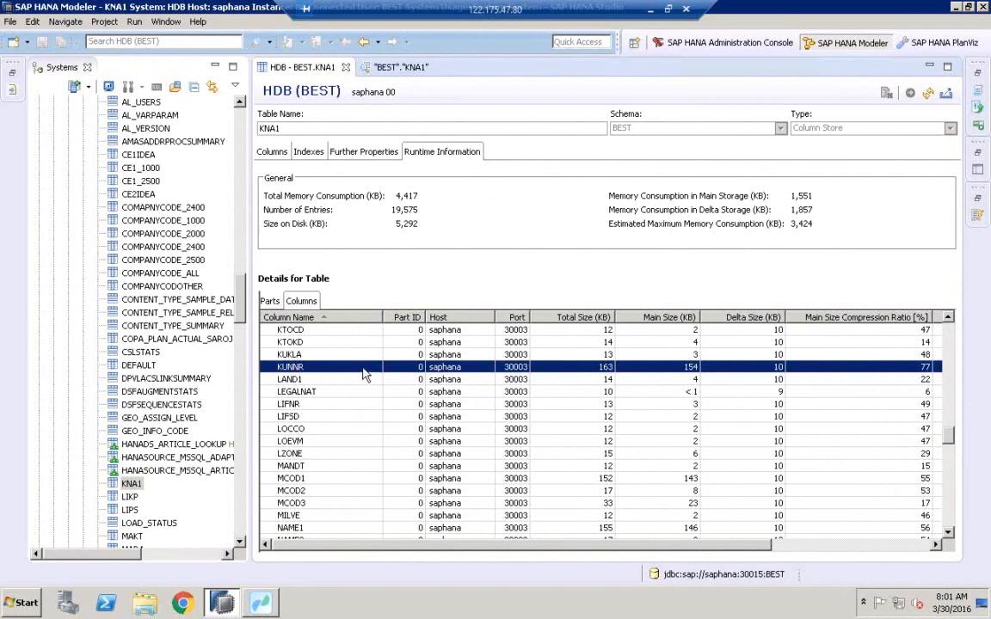
{"action": "left_click_drag", "start_coordinate": [690, 548], "coordinate": [855, 550]}
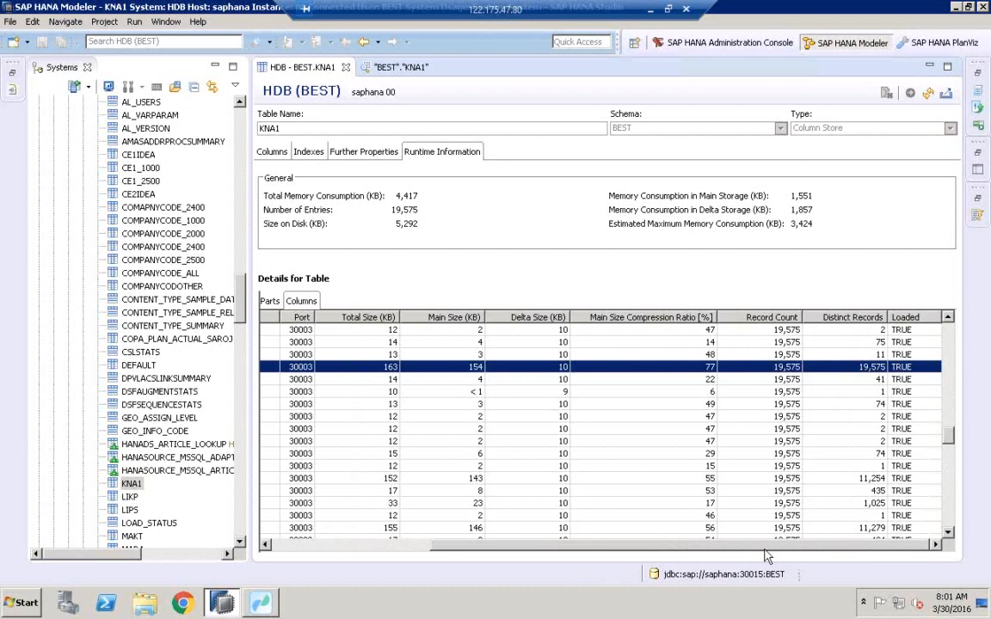
{"action": "scroll", "coordinate": [725, 552], "scroll_direction": "left", "scroll_amount": 2}
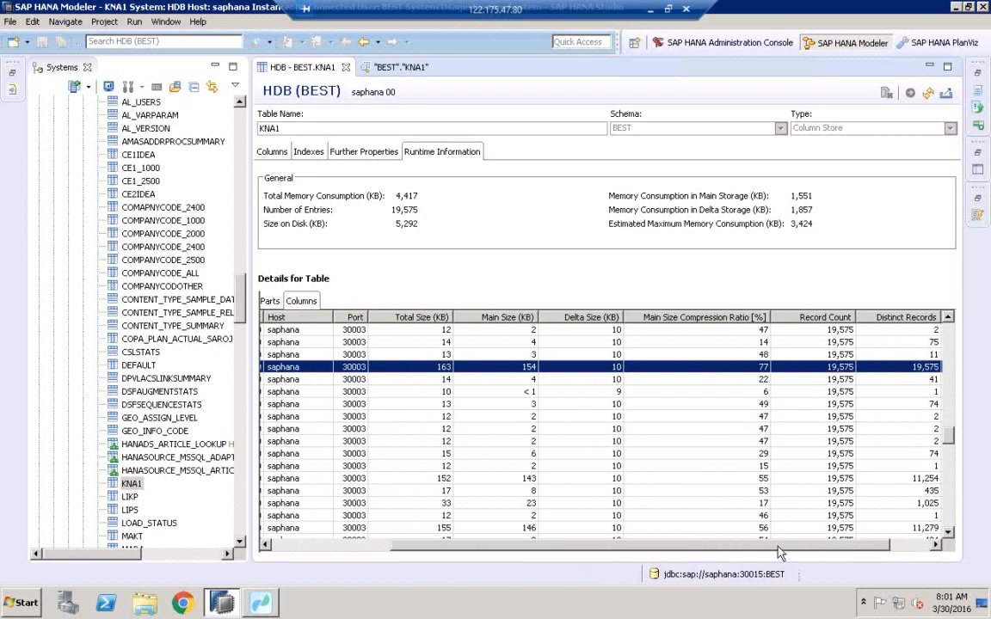
{"action": "left_click_drag", "start_coordinate": [780, 559], "coordinate": [737, 550]}
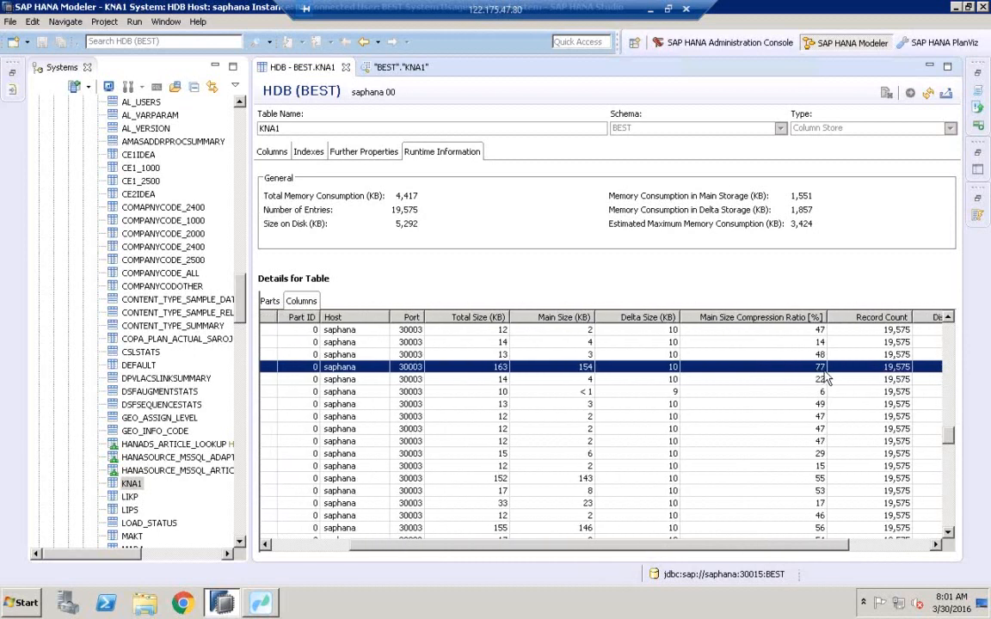
{"action": "left_click_drag", "start_coordinate": [844, 547], "coordinate": [933, 550]}
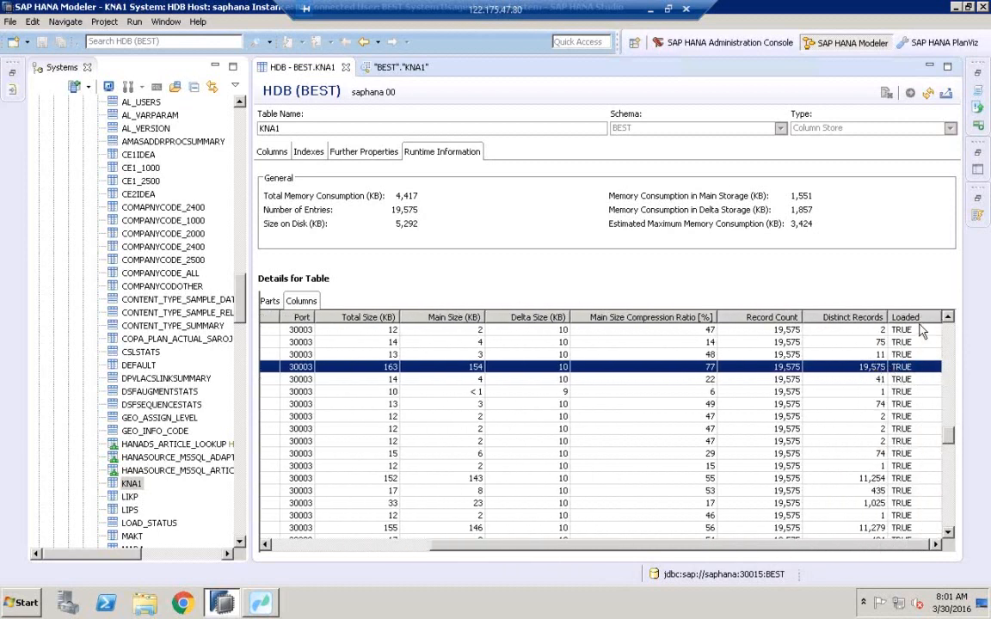
Sort the column details by Distinct Records and then by Loaded.
{"action": "left_click", "coordinate": [764, 329]}
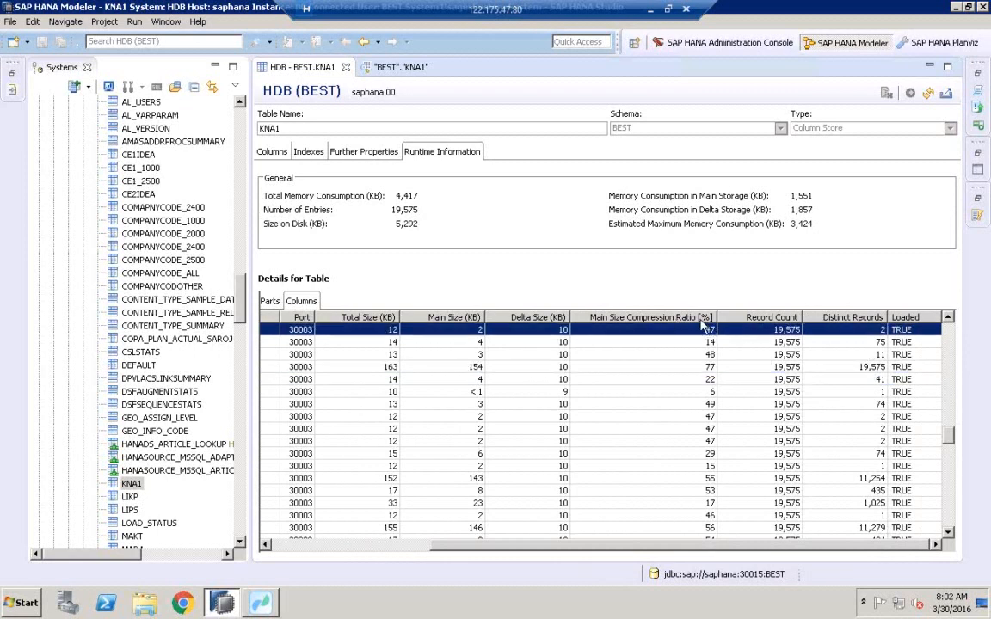
{"action": "left_click", "coordinate": [847, 317]}
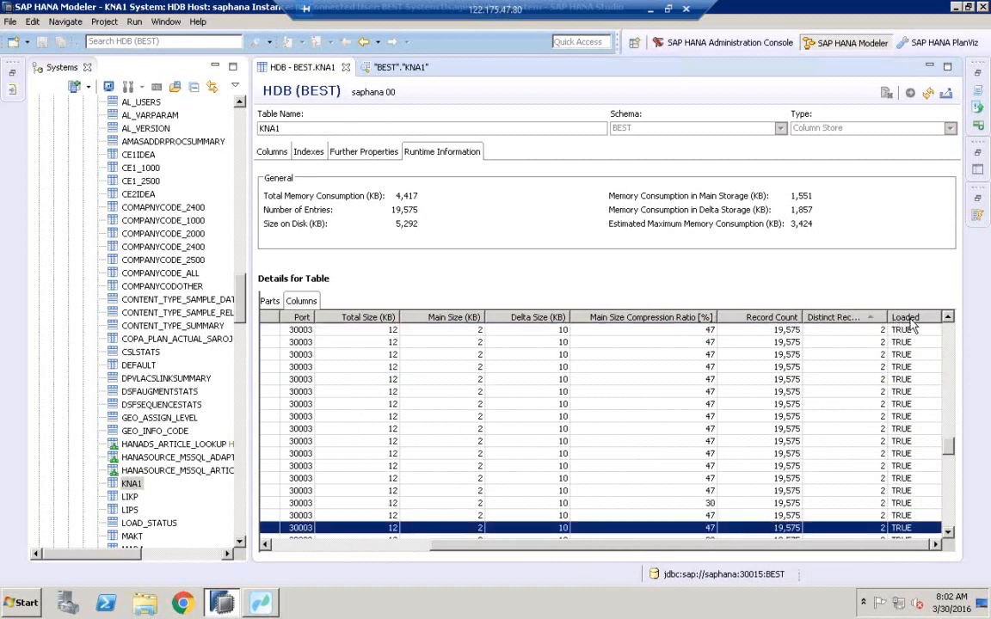
{"action": "left_click", "coordinate": [911, 318]}
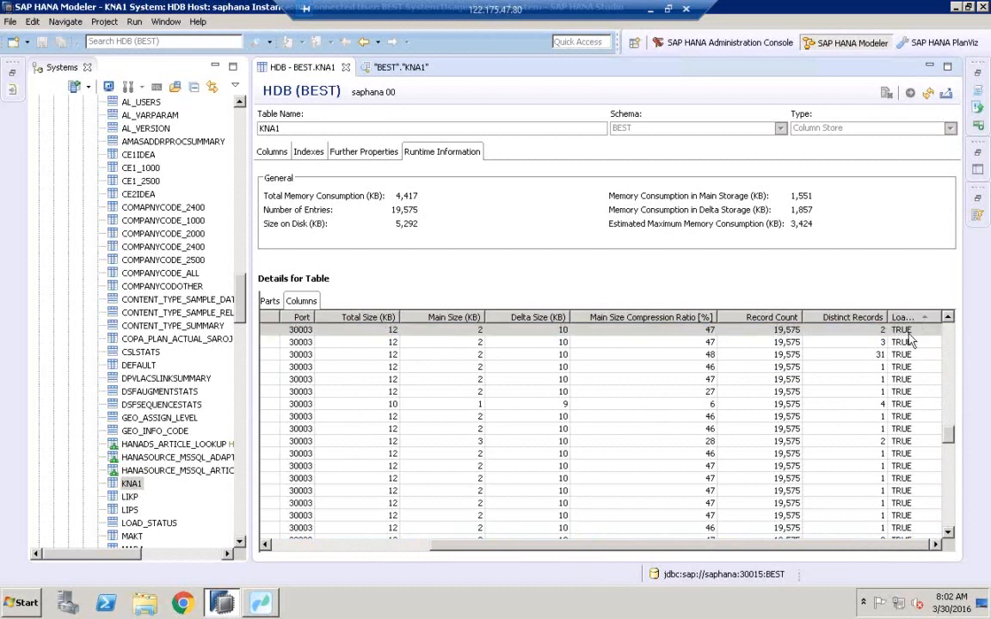
{"action": "left_click_drag", "start_coordinate": [887, 315], "coordinate": [854, 314]}
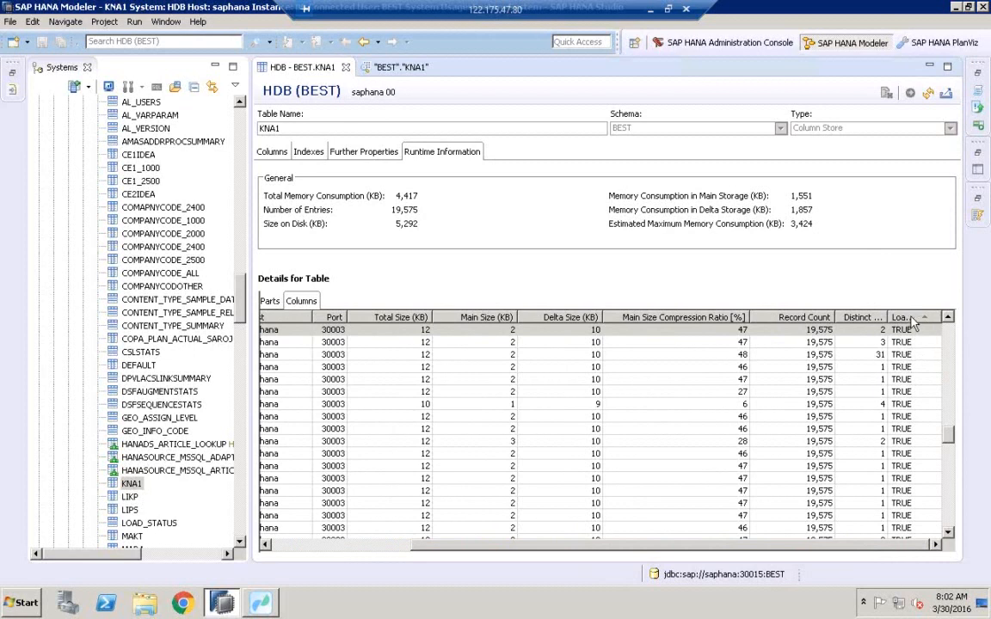
Open a data preview of KNA1 and view the distinct values of the LAND1 column.
{"action": "left_click", "coordinate": [126, 485]}
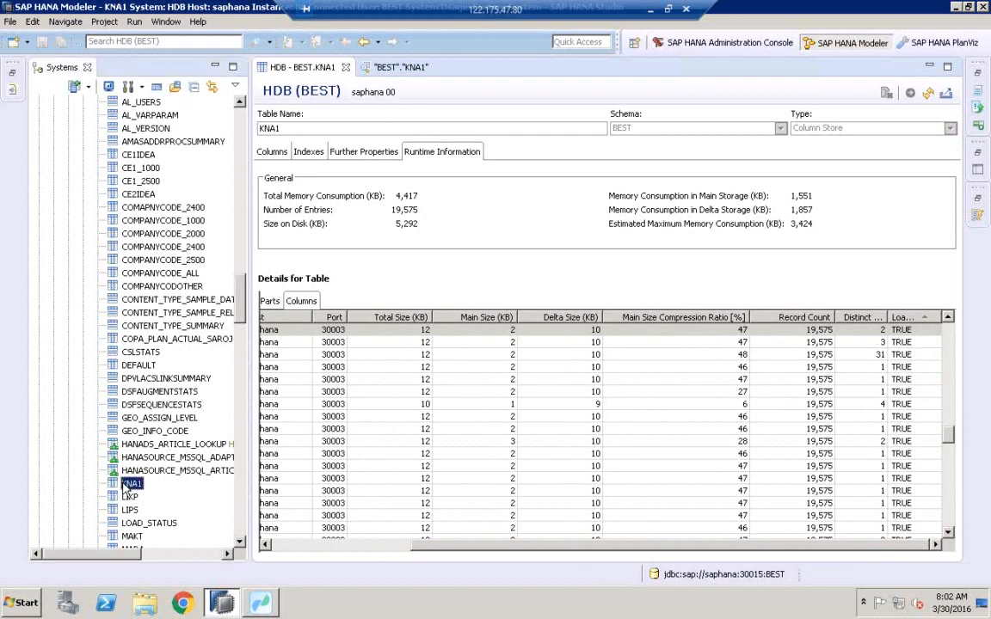
{"action": "right_click", "coordinate": [126, 486]}
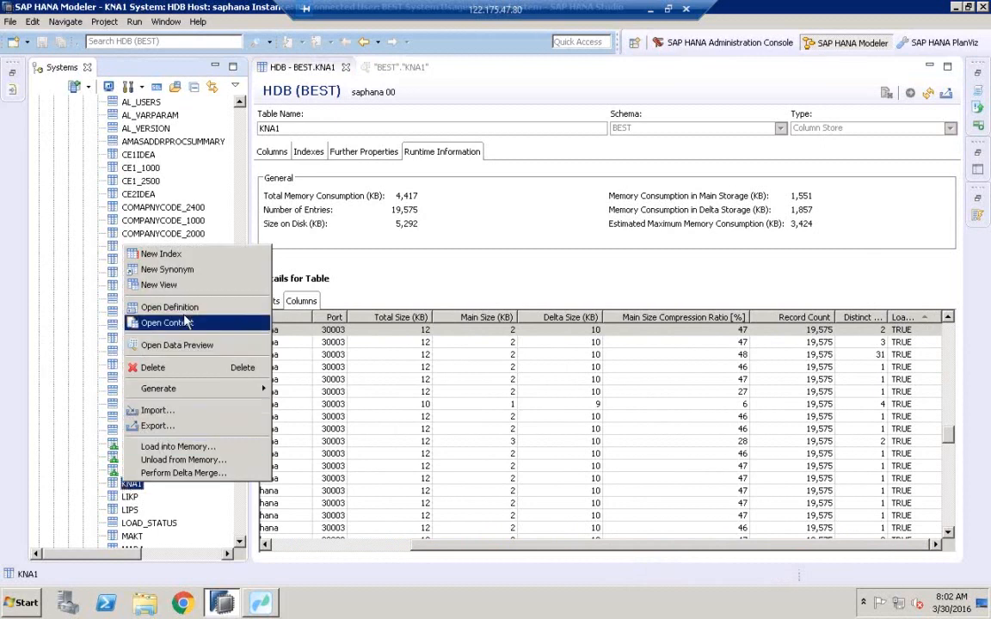
{"action": "left_click", "coordinate": [180, 345]}
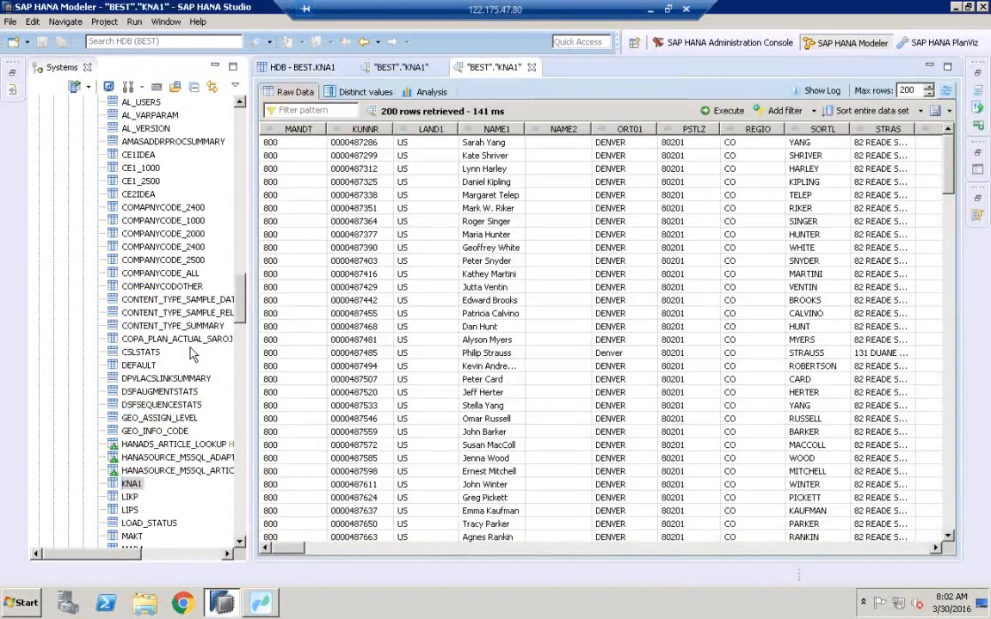
{"action": "left_click", "coordinate": [364, 92]}
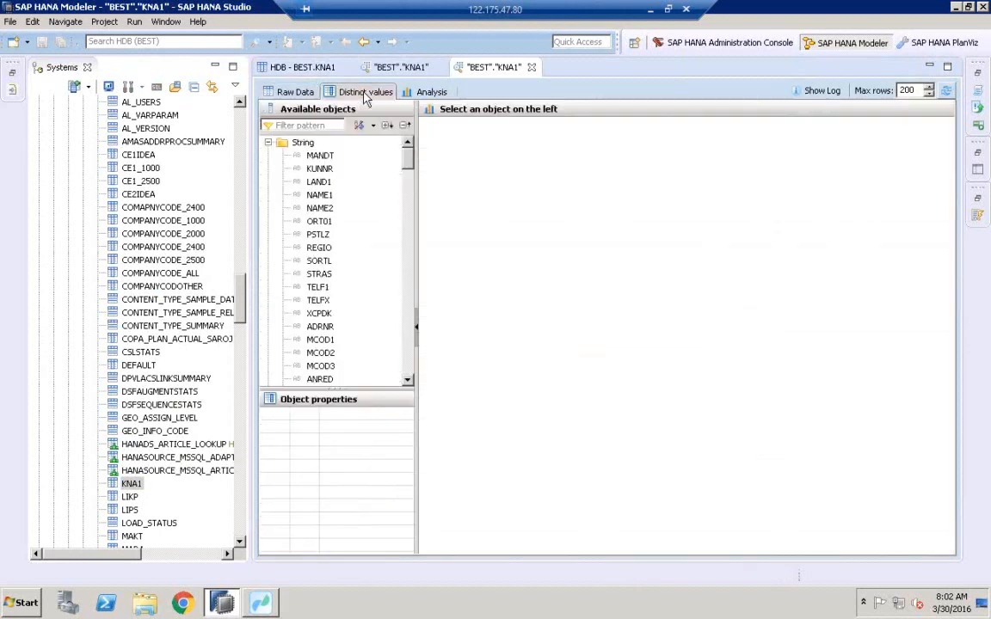
{"action": "left_click", "coordinate": [317, 184]}
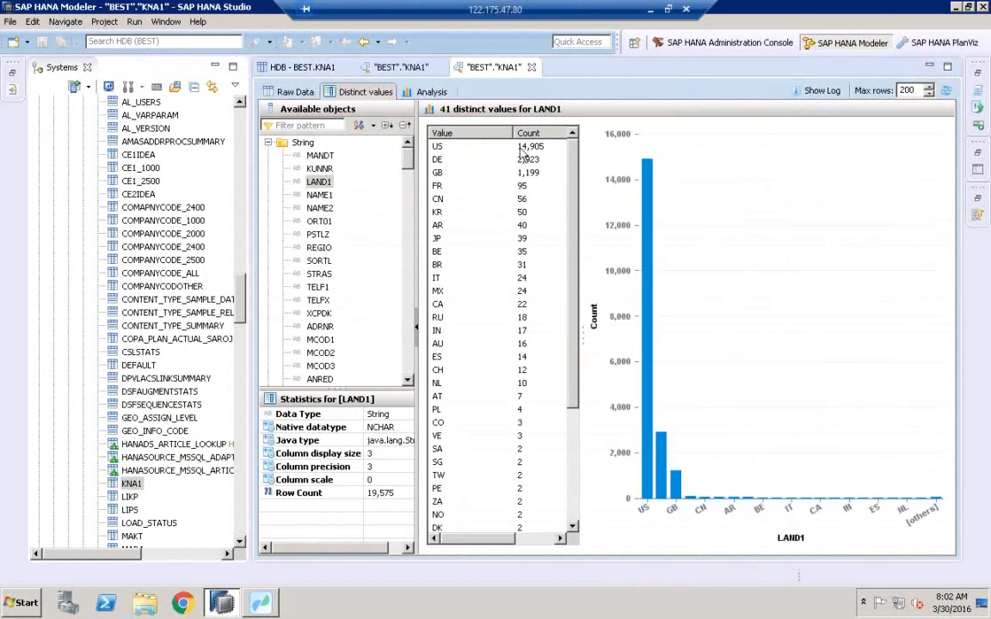
{"action": "left_click", "coordinate": [477, 146]}
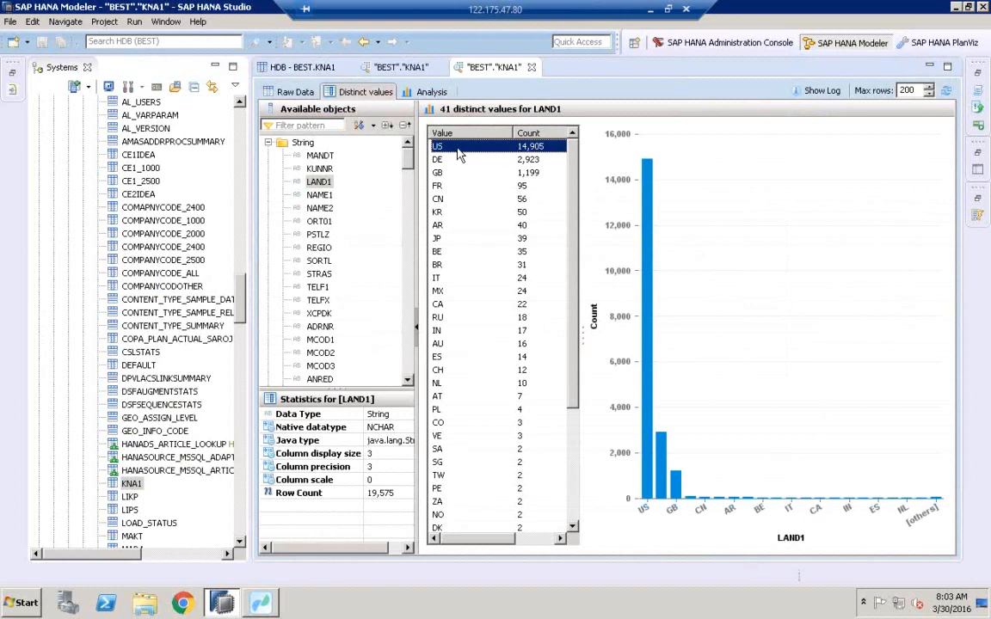
Launch Paint by searching for MSPAINT from the Start menu.
{"action": "left_click", "coordinate": [28, 588]}
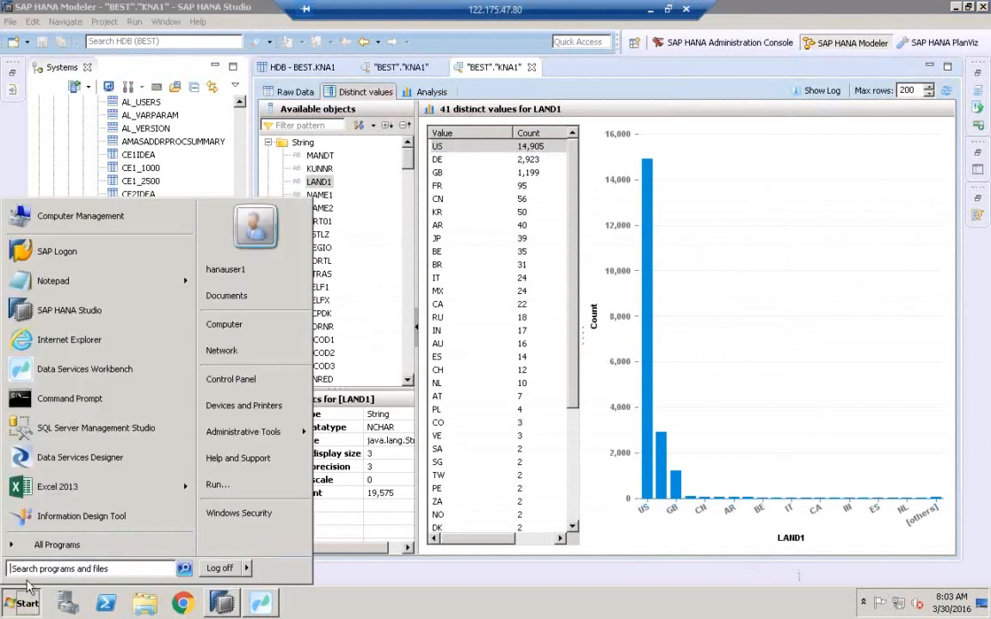
{"action": "type", "text": "MSPAINT"}
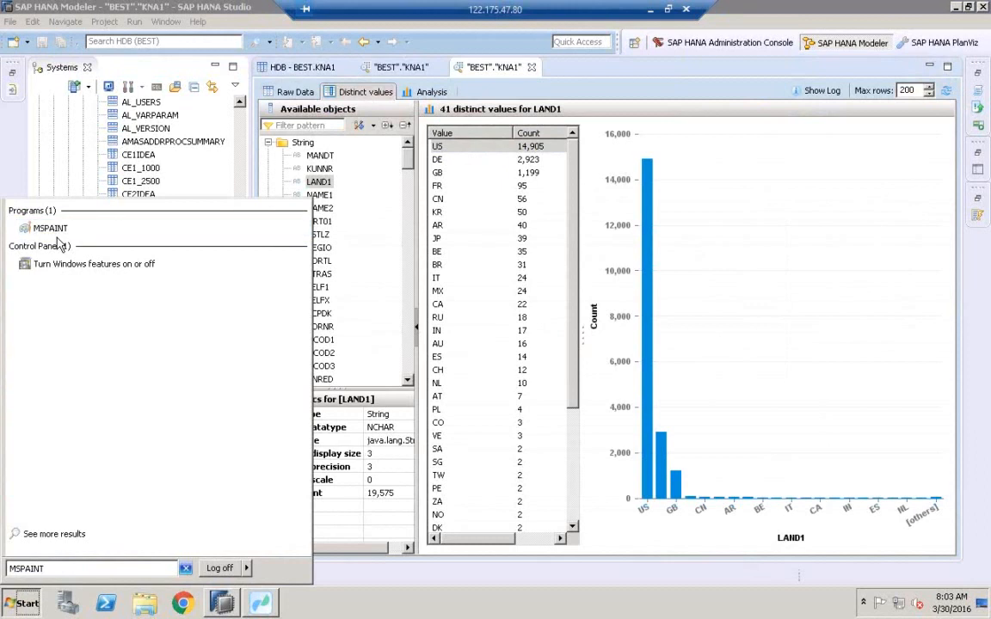
{"action": "left_click", "coordinate": [50, 228]}
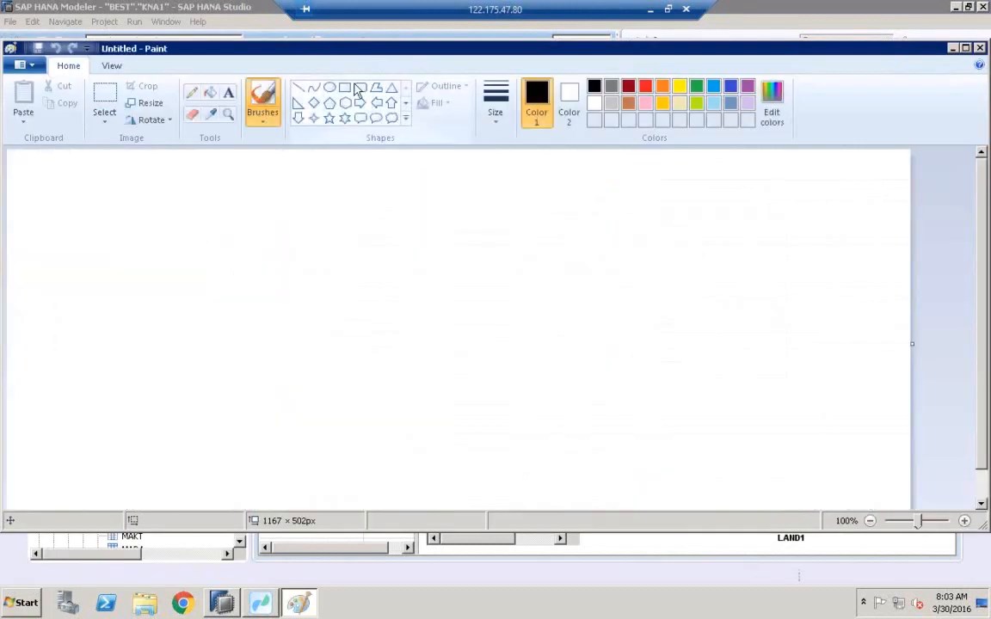
Draw a tall rectangle about 140 × 327 px and label it YEAR above.
{"action": "left_click", "coordinate": [358, 89]}
{"action": "left_click_drag", "start_coordinate": [271, 188], "coordinate": [382, 441]}
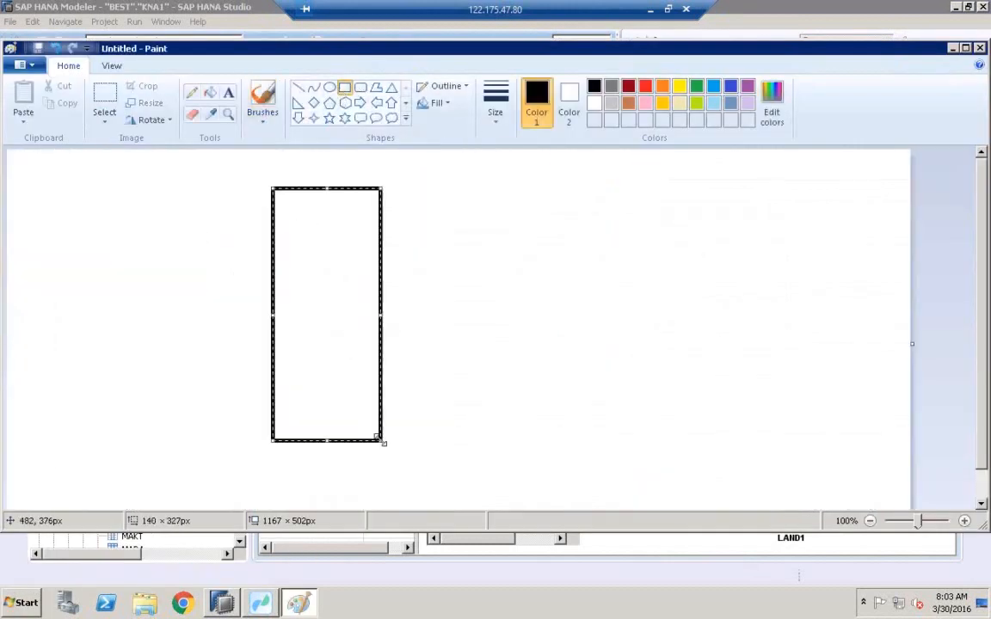
{"action": "left_click", "coordinate": [227, 92]}
{"action": "left_click", "coordinate": [296, 160]}
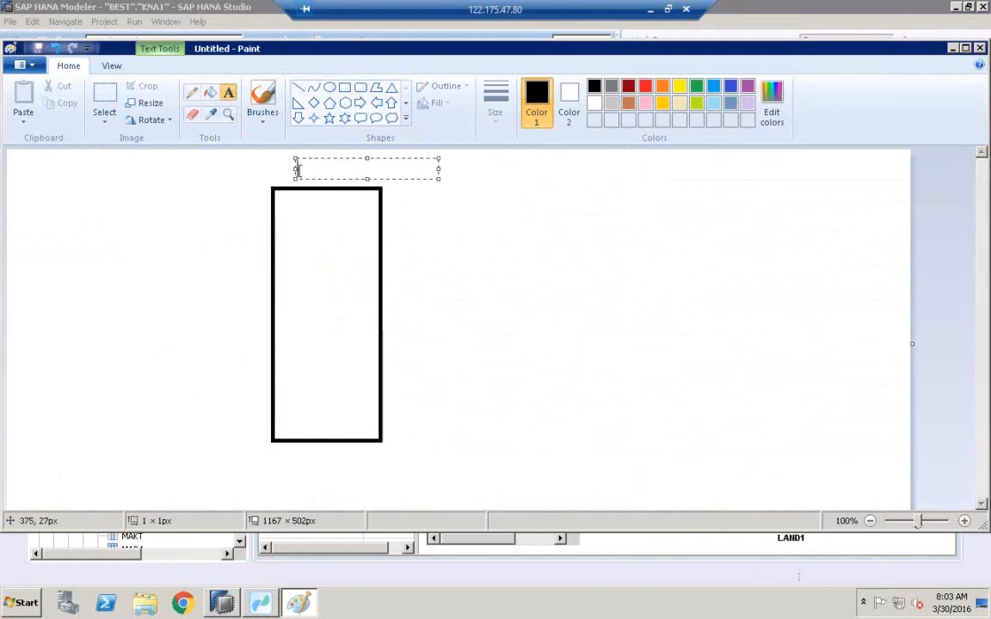
{"action": "type", "text": "YEAR"}
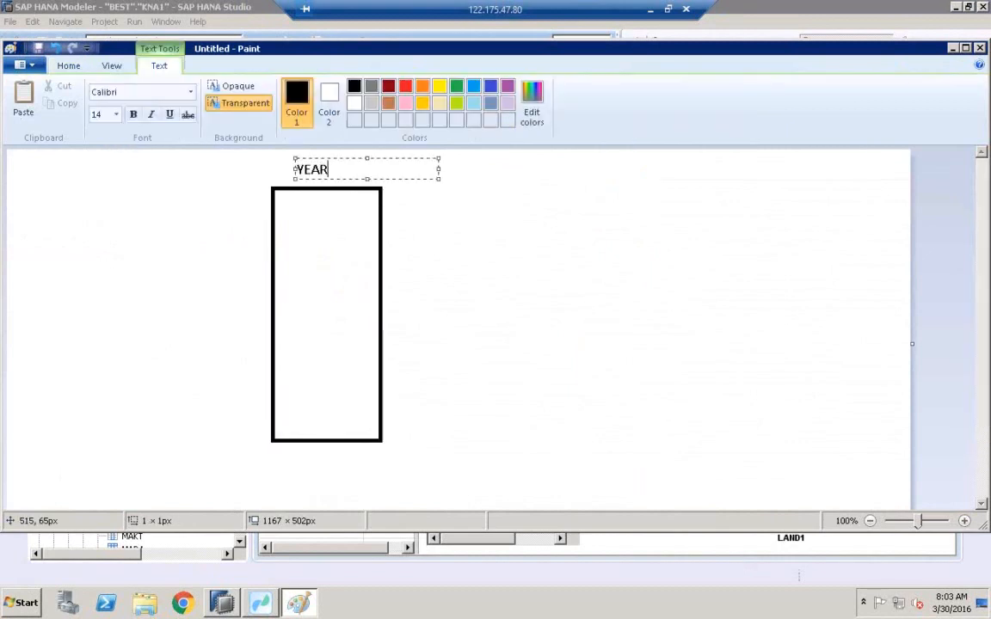
List the years 2016, 2015, 2014 and 2010 inside the rectangle, with a gap before 2010.
{"action": "left_click", "coordinate": [450, 206]}
{"action": "left_click", "coordinate": [286, 197]}
{"action": "type", "text": "2016"}
{"action": "key", "text": "Return"}
{"action": "key", "text": "Return"}
{"action": "type", "text": "2015"}
{"action": "key", "text": "Return"}
{"action": "key", "text": "Return"}
{"action": "type", "text": "2014"}
{"action": "key", "text": "Return"}
{"action": "key", "text": "Return"}
{"action": "type", "text": "2010"}
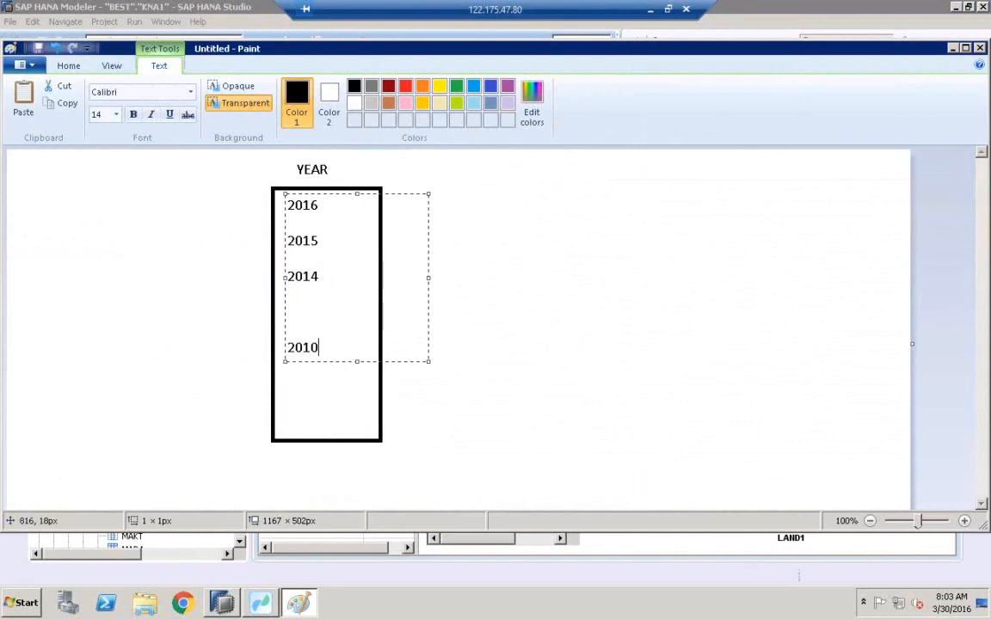
Circle the 2010 entry with an ellipse.
{"action": "left_click", "coordinate": [542, 193]}
{"action": "left_click", "coordinate": [328, 89]}
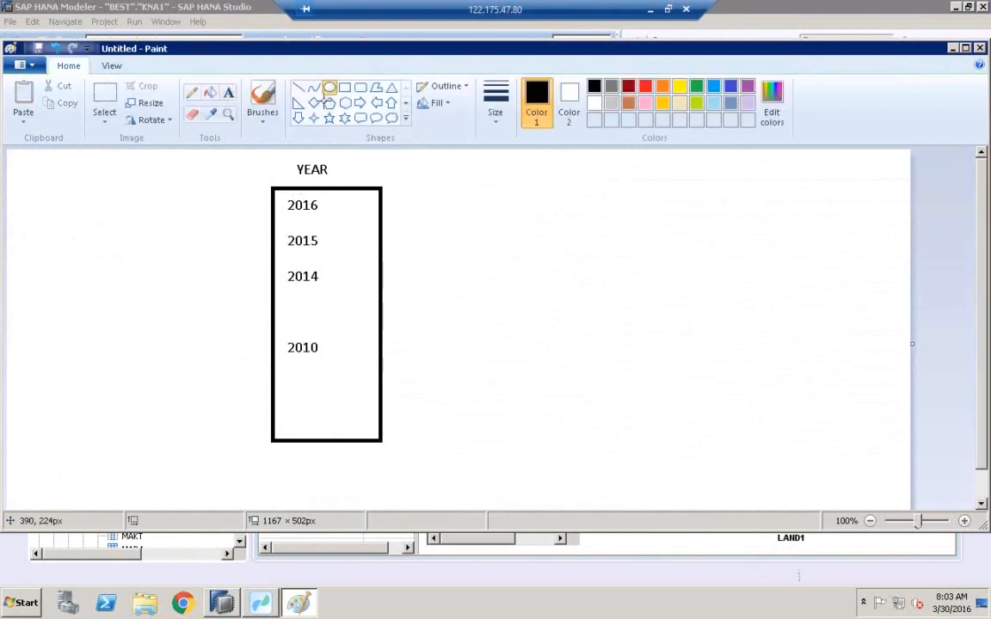
{"action": "left_click_drag", "start_coordinate": [269, 327], "coordinate": [363, 373]}
{"action": "left_click", "coordinate": [391, 368]}
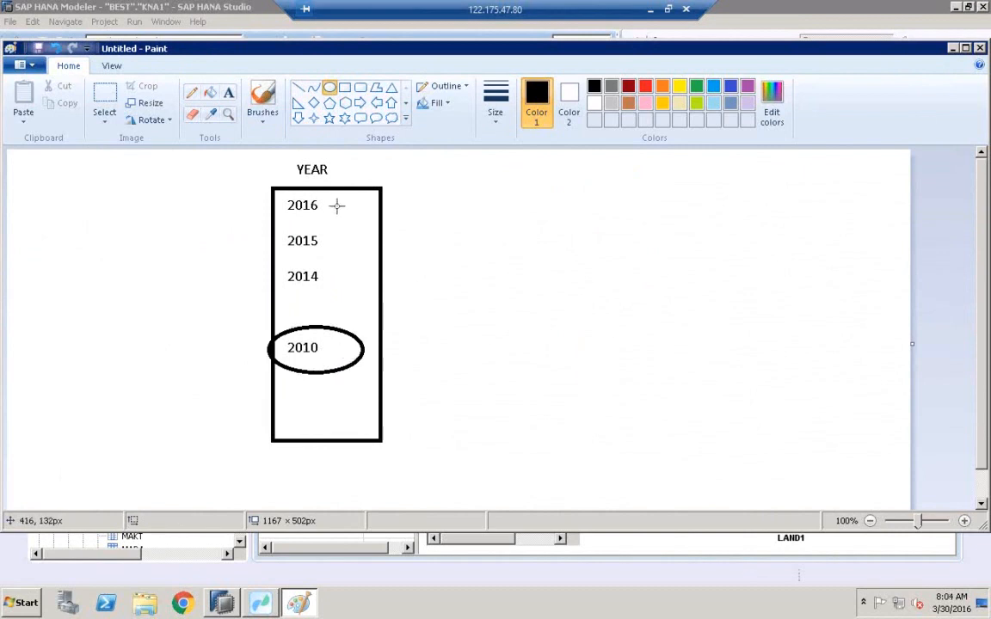
Sketch two freehand pencil lines leading right from the circled 2010.
{"action": "left_click", "coordinate": [193, 92]}
{"action": "left_click_drag", "start_coordinate": [329, 343], "coordinate": [428, 338]}
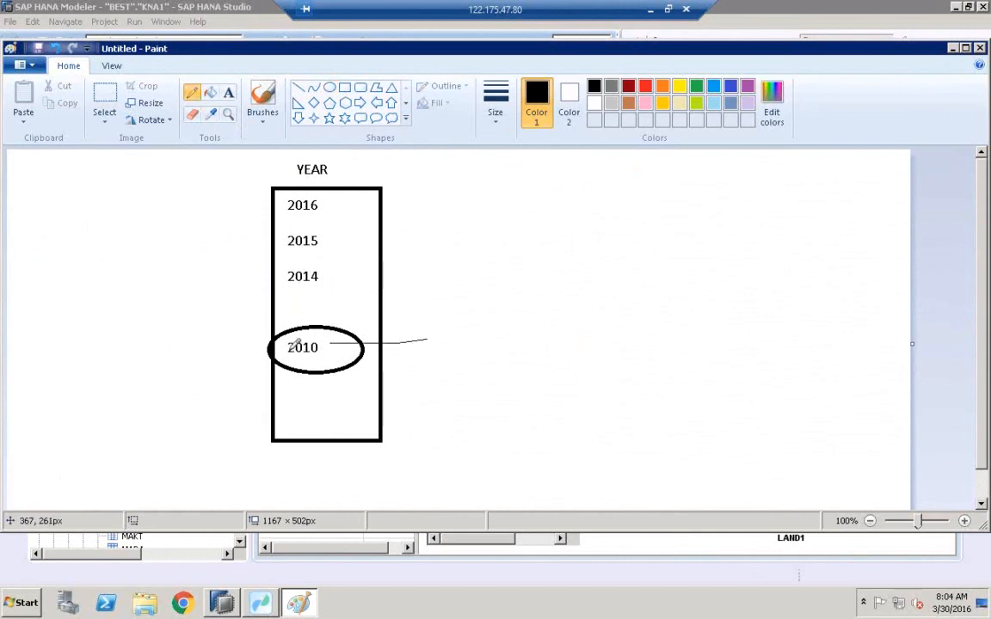
{"action": "left_click_drag", "start_coordinate": [353, 356], "coordinate": [537, 417]}
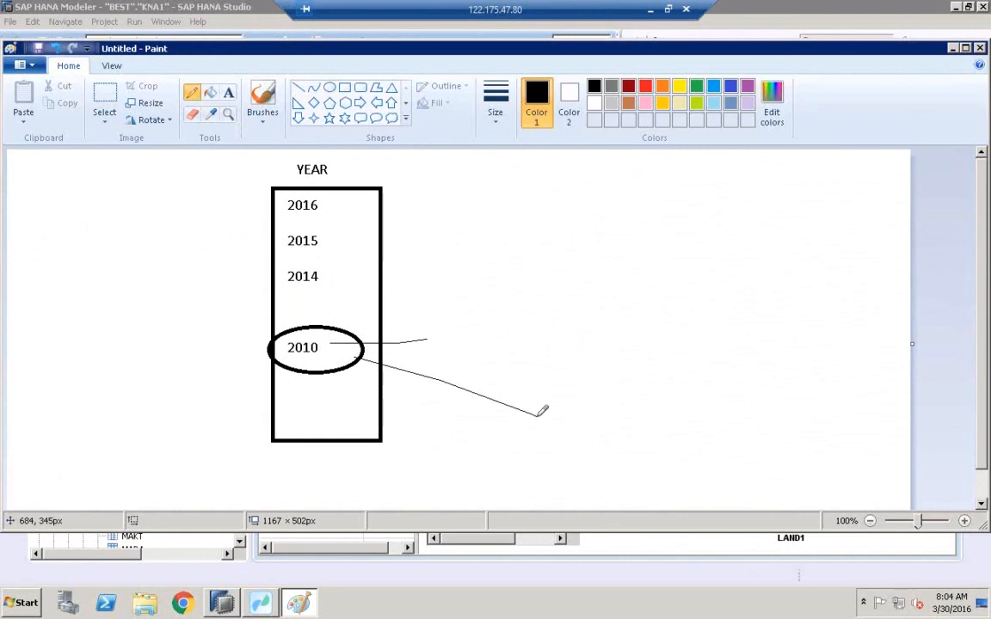
Draw a rectangle about 214 × 60 px at the end of the lower line and label it SSD beneath.
{"action": "left_click", "coordinate": [344, 88]}
{"action": "left_click_drag", "start_coordinate": [553, 392], "coordinate": [719, 438]}
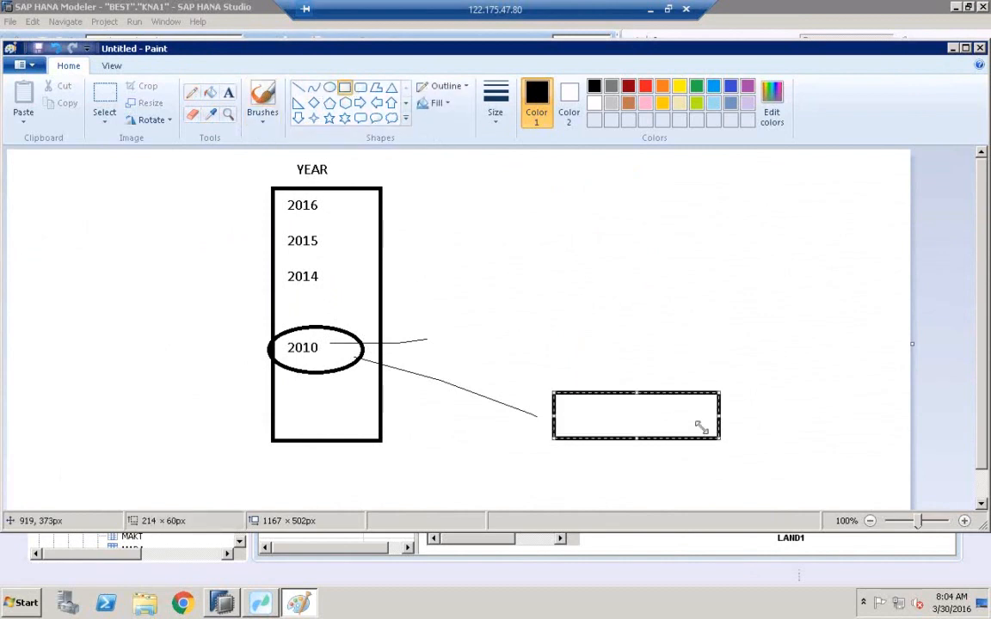
{"action": "left_click", "coordinate": [230, 93]}
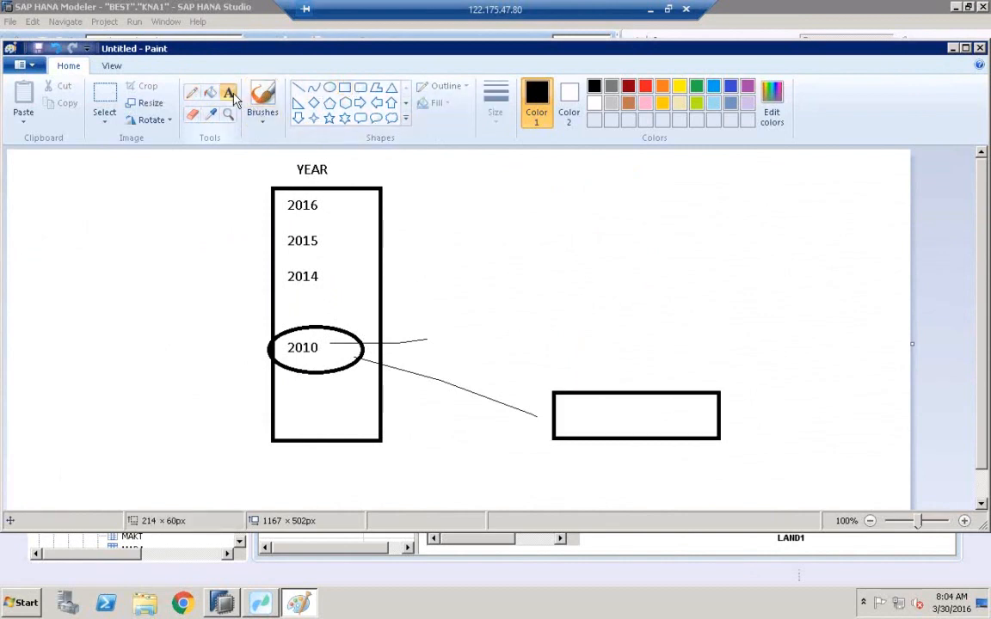
{"action": "left_click", "coordinate": [611, 450]}
{"action": "type", "text": "SSD"}
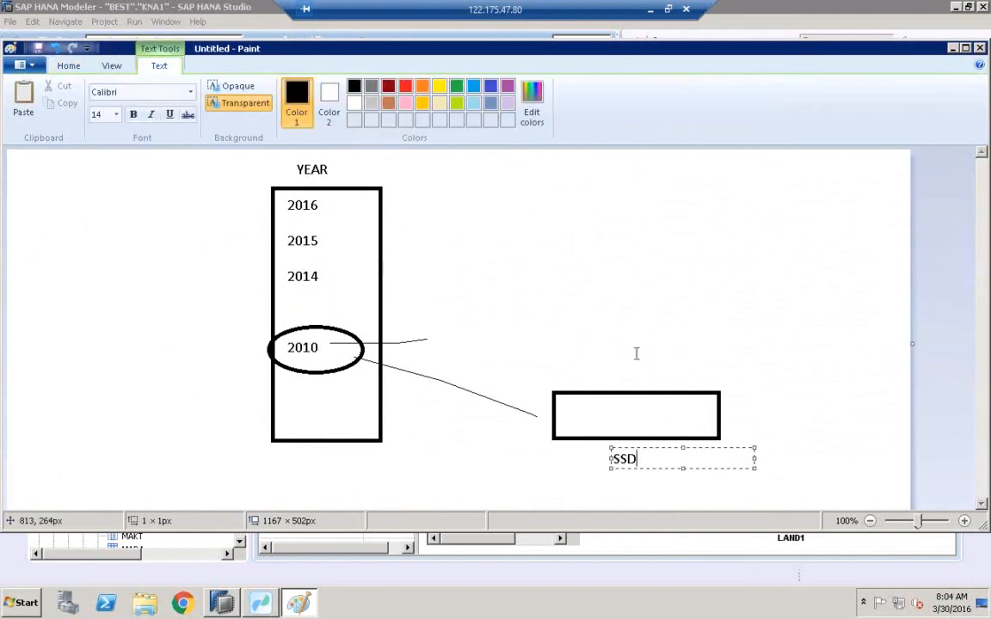
{"action": "left_click", "coordinate": [572, 318]}
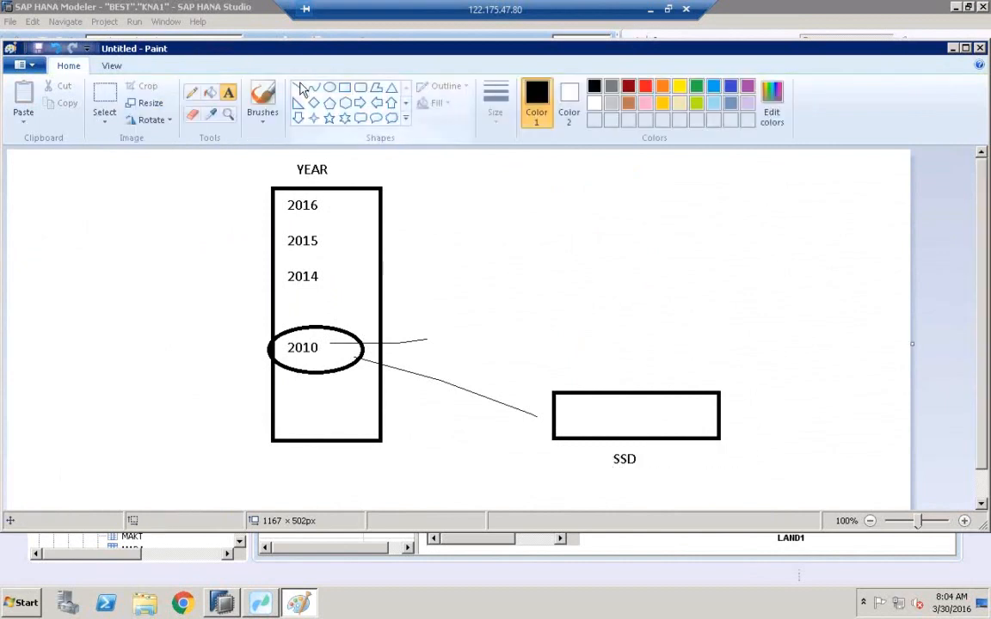
Draw a vertical line up from the SSD box topped by a second rectangle about 227 × 77 px.
{"action": "left_click", "coordinate": [297, 87]}
{"action": "left_click_drag", "start_coordinate": [616, 386], "coordinate": [615, 308]}
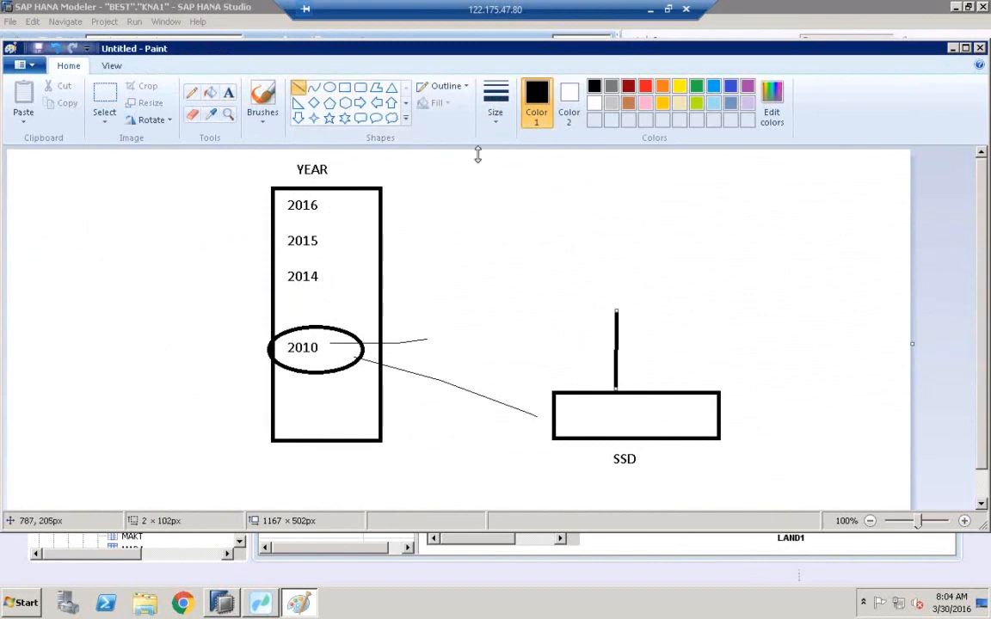
{"action": "left_click", "coordinate": [343, 88]}
{"action": "left_click_drag", "start_coordinate": [554, 259], "coordinate": [731, 319]}
Label the upper rectangle with the words HOT and RAM.
{"action": "left_click", "coordinate": [228, 92]}
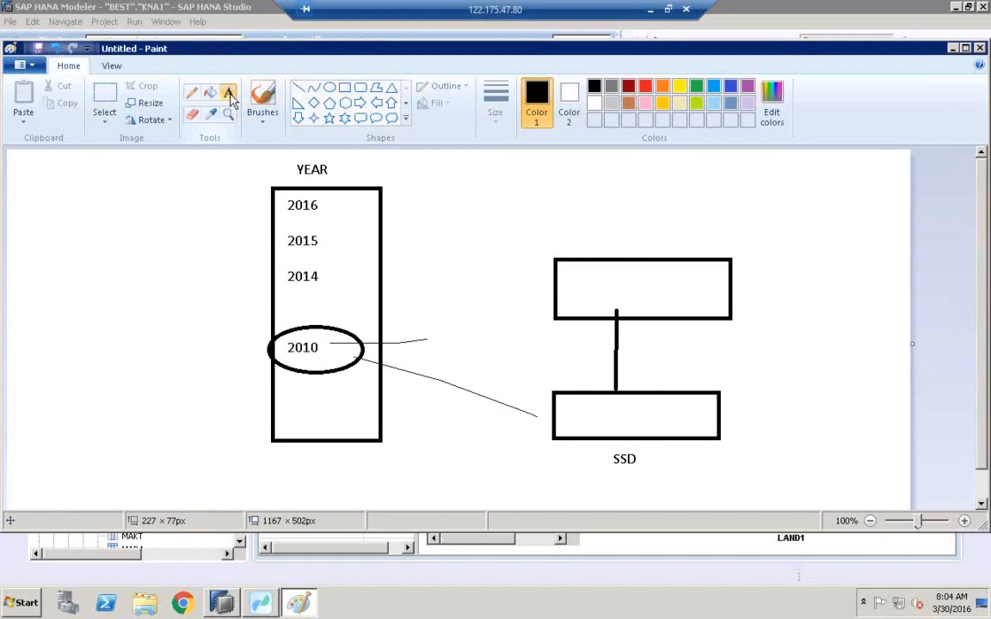
{"action": "left_click", "coordinate": [615, 282]}
{"action": "type", "text": "HOT"}
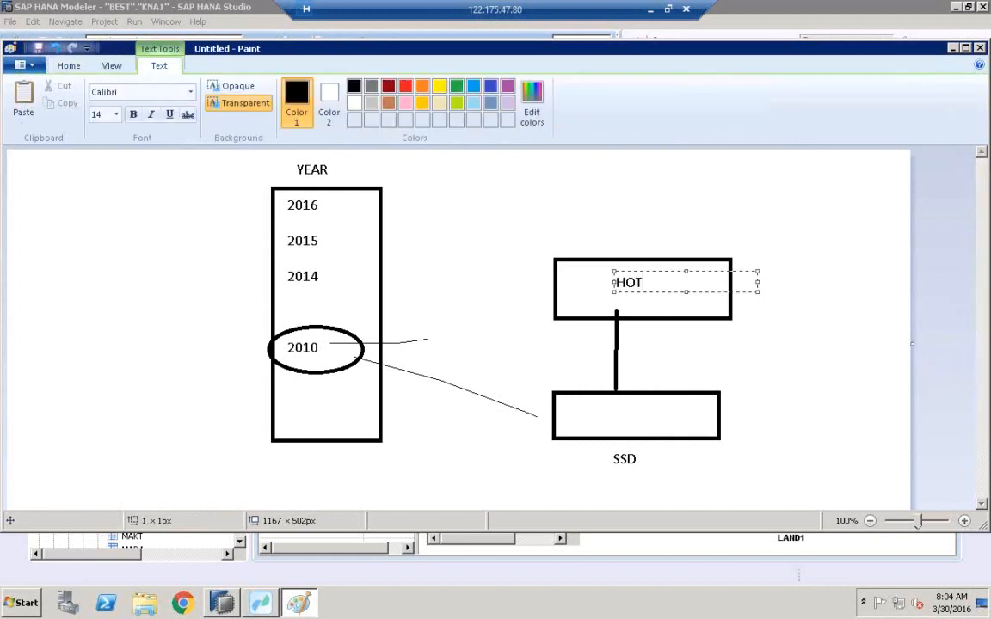
{"action": "left_click", "coordinate": [626, 210]}
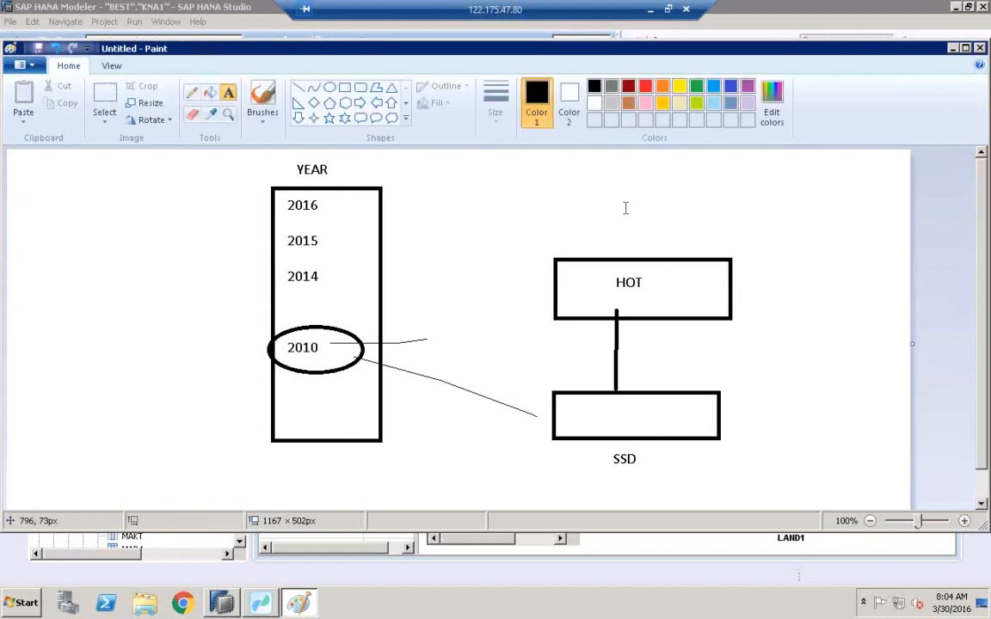
{"action": "left_click", "coordinate": [662, 276]}
{"action": "type", "text": "RAM"}
{"action": "left_click", "coordinate": [668, 210]}
Sketch a downward pencil arrow from the HOT box into the SSD box.
{"action": "left_click", "coordinate": [191, 92]}
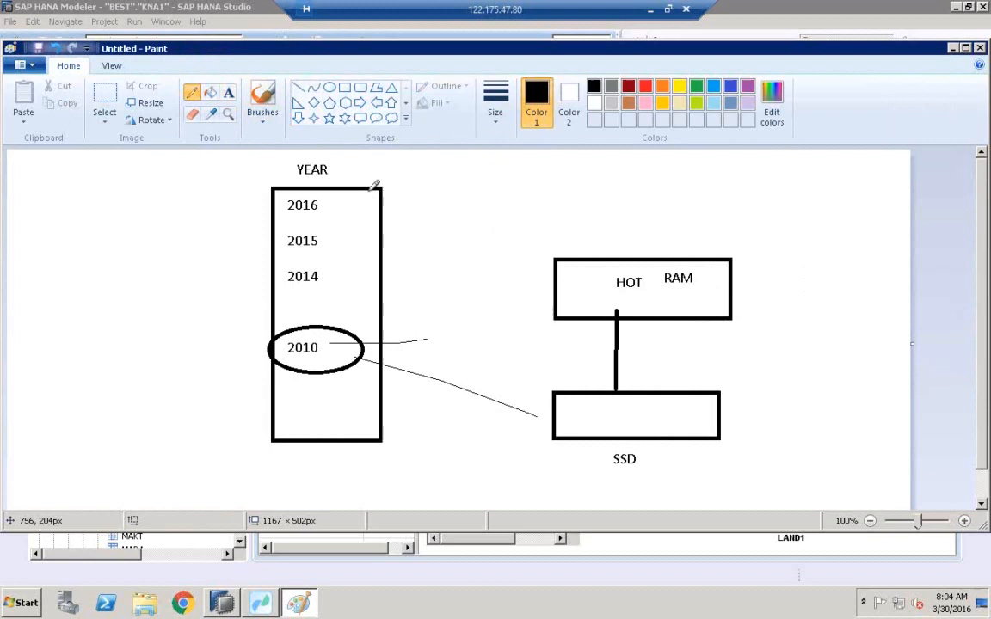
{"action": "mouse_move", "coordinate": [581, 286]}
{"action": "left_mouse_down"}
{"action": "mouse_move", "coordinate": [582, 422]}
{"action": "mouse_move", "coordinate": [595, 417]}
{"action": "left_mouse_up"}
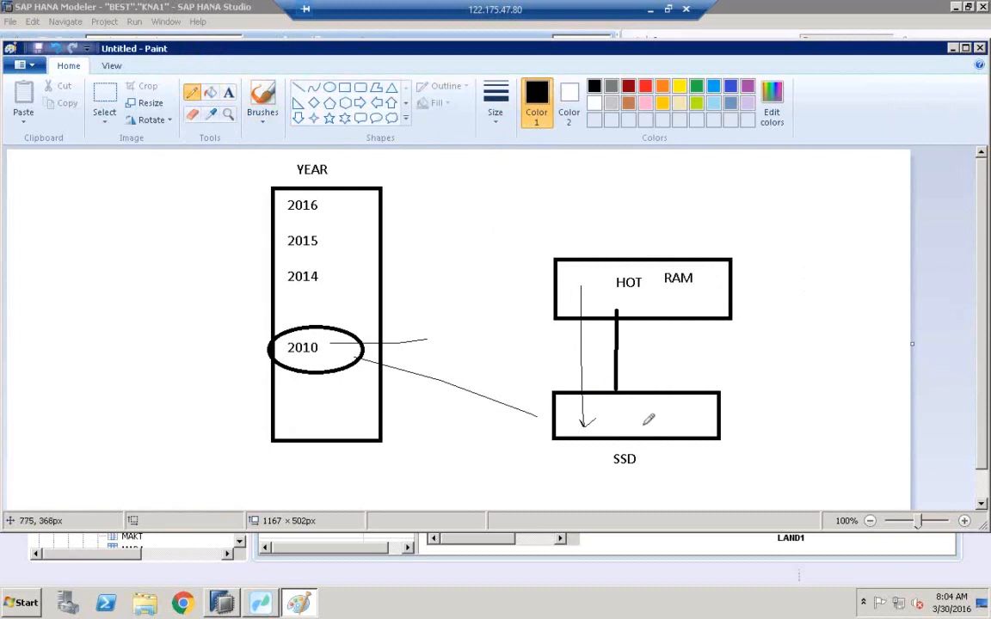
{"action": "left_click_drag", "start_coordinate": [623, 412], "coordinate": [625, 413]}
Switch to SAP HANA Studio and open the KNA1 table definition.
{"action": "mouse_move", "coordinate": [231, 604]}
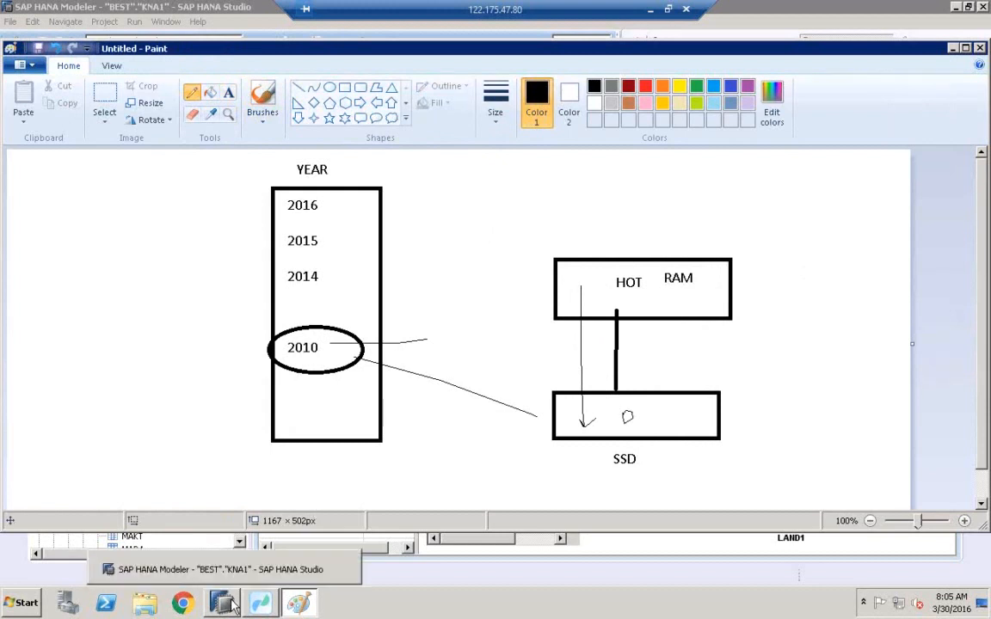
{"action": "left_click", "coordinate": [219, 569]}
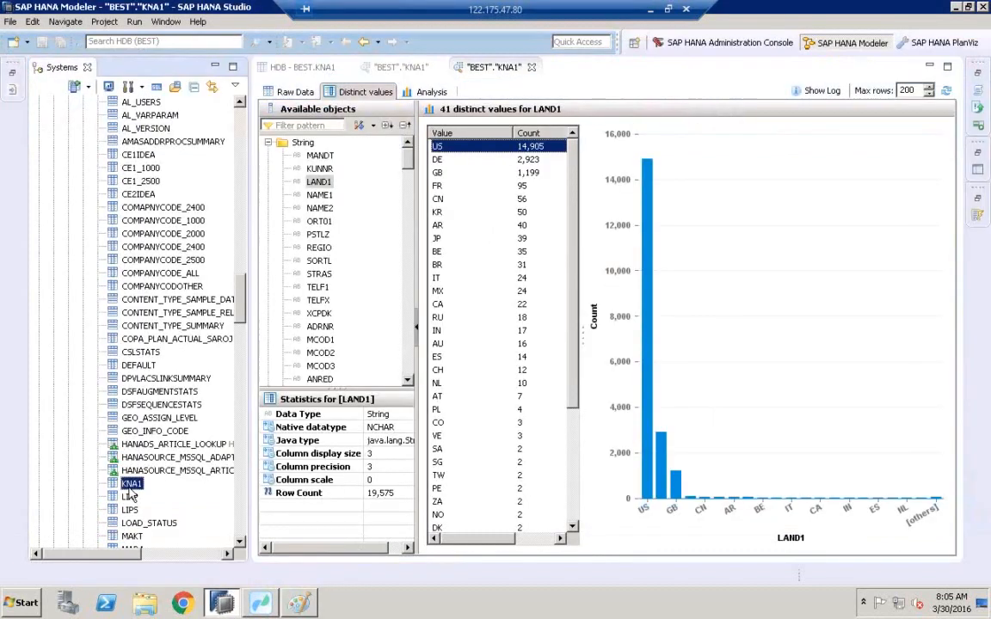
{"action": "right_click", "coordinate": [130, 490]}
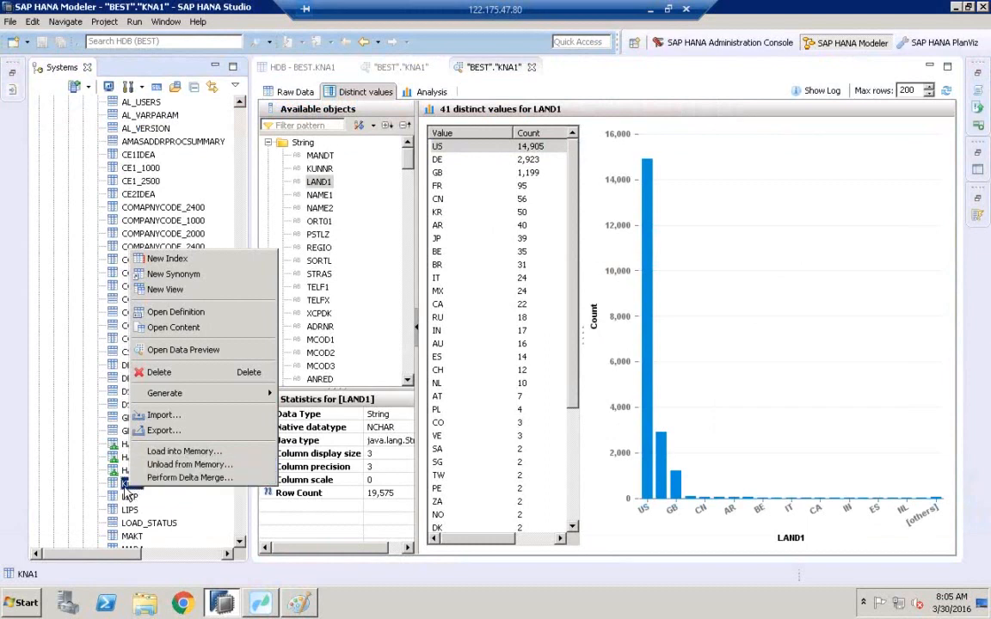
{"action": "left_click", "coordinate": [196, 315]}
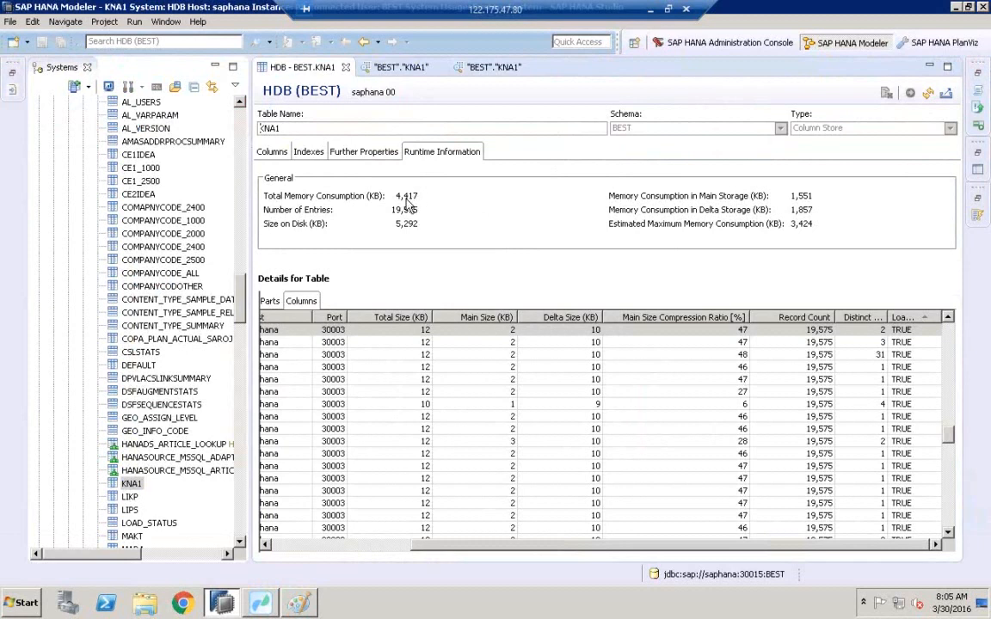
Start unloading the KNA1 table from memory.
{"action": "left_click", "coordinate": [130, 486]}
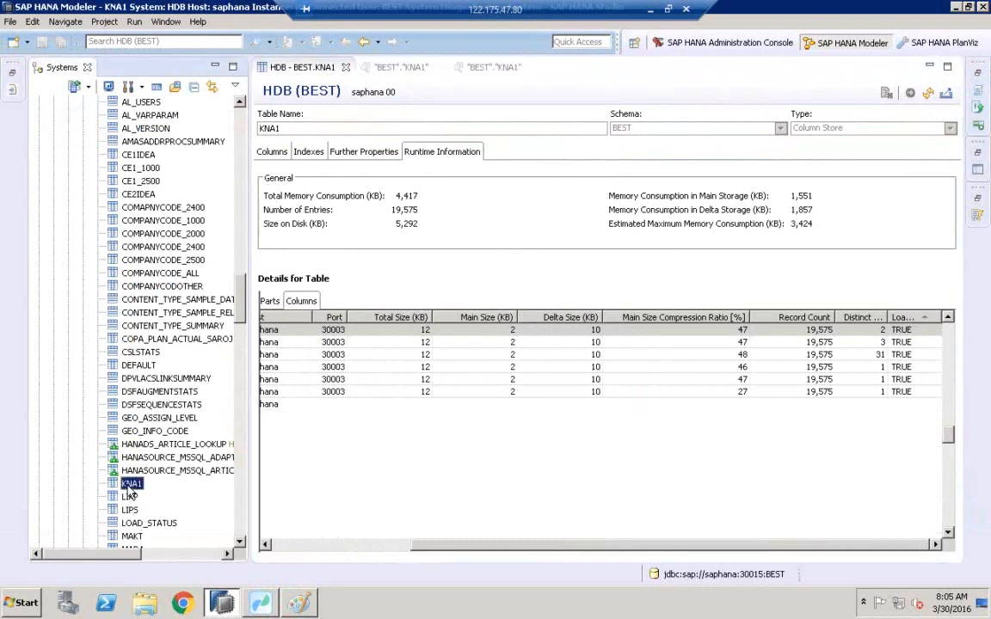
{"action": "right_click", "coordinate": [130, 490]}
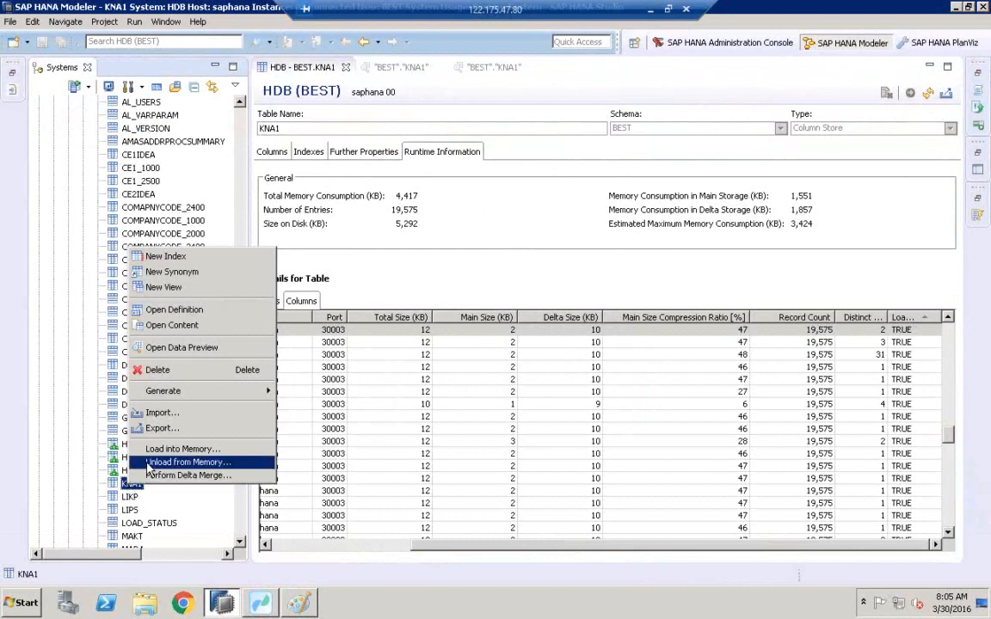
{"action": "left_click", "coordinate": [149, 463]}
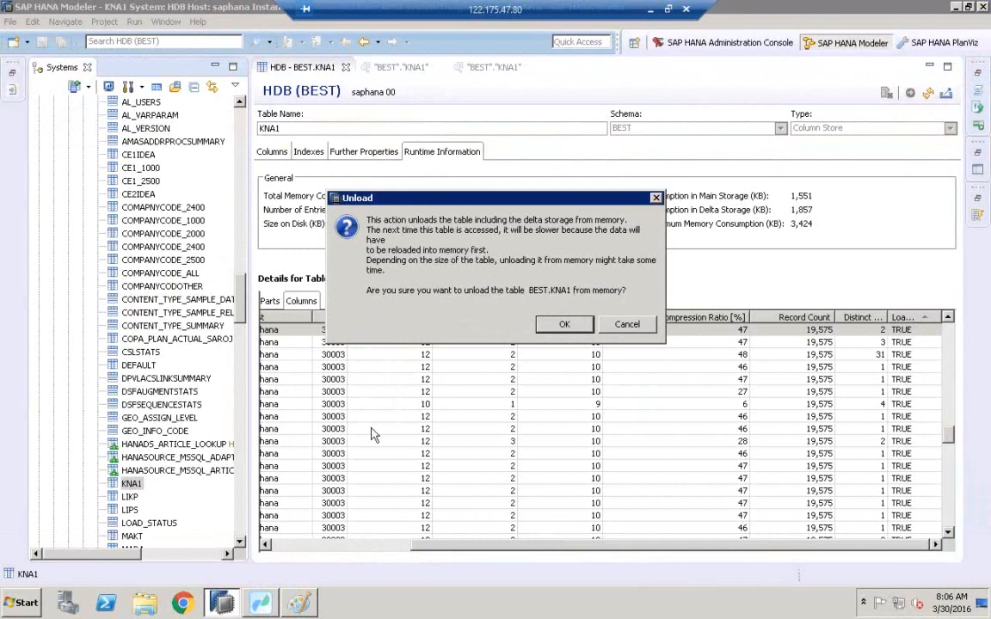
Return to Paint and draw a large rectangle about 336 × 373 px enclosing the HOT and SSD boxes.
{"action": "left_click", "coordinate": [300, 602]}
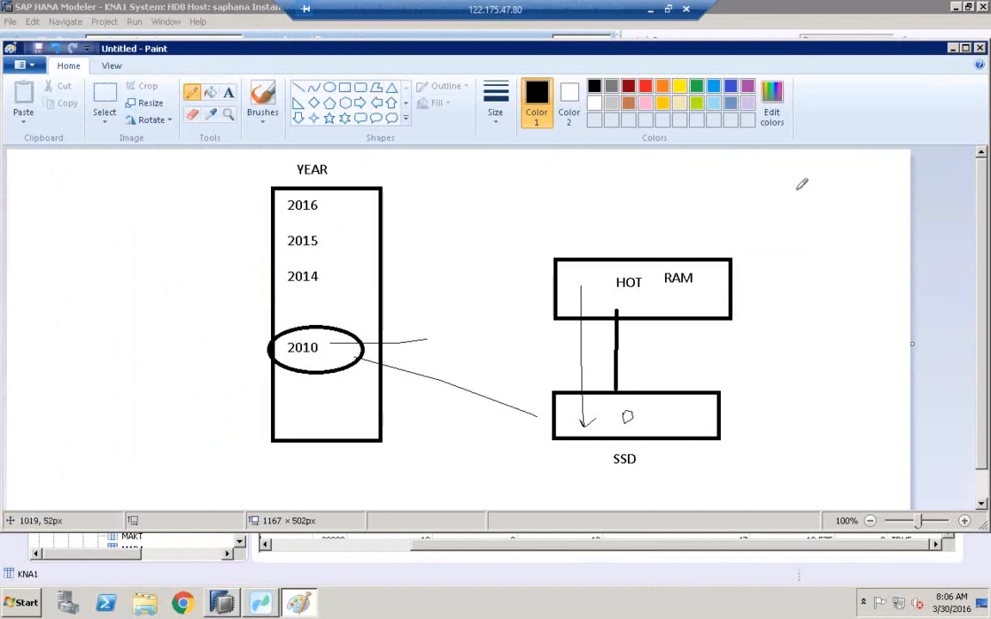
{"action": "left_click", "coordinate": [344, 86]}
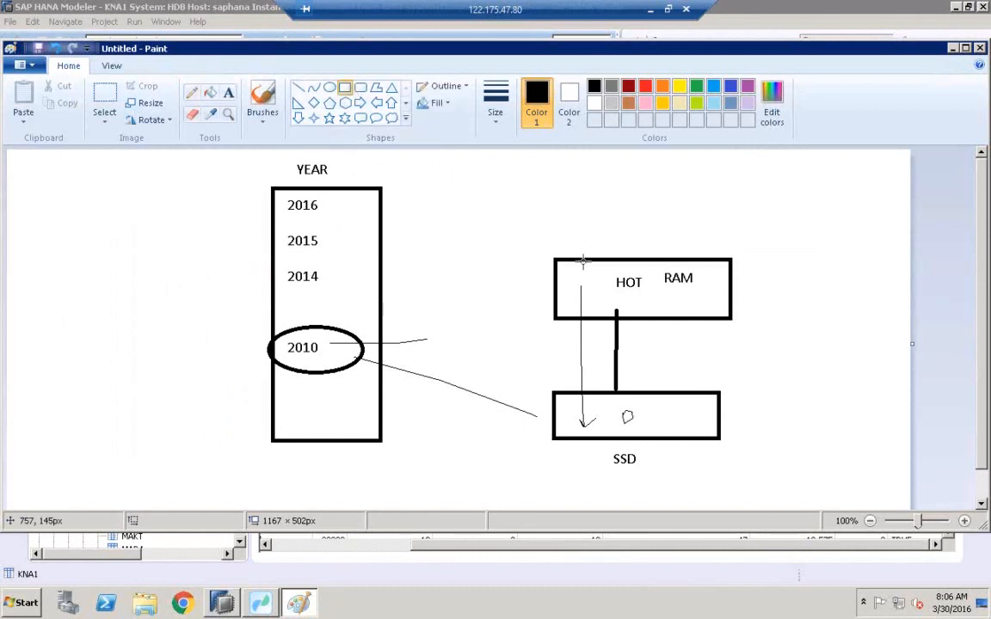
{"action": "mouse_move", "coordinate": [500, 184]}
{"action": "left_mouse_down"}
{"action": "mouse_move", "coordinate": [582, 239]}
{"action": "mouse_move", "coordinate": [747, 435]}
{"action": "mouse_move", "coordinate": [761, 473]}
{"action": "left_mouse_up"}
Sketch a small circled box near the canvas's top-right corner with the pencil.
{"action": "left_click", "coordinate": [191, 92]}
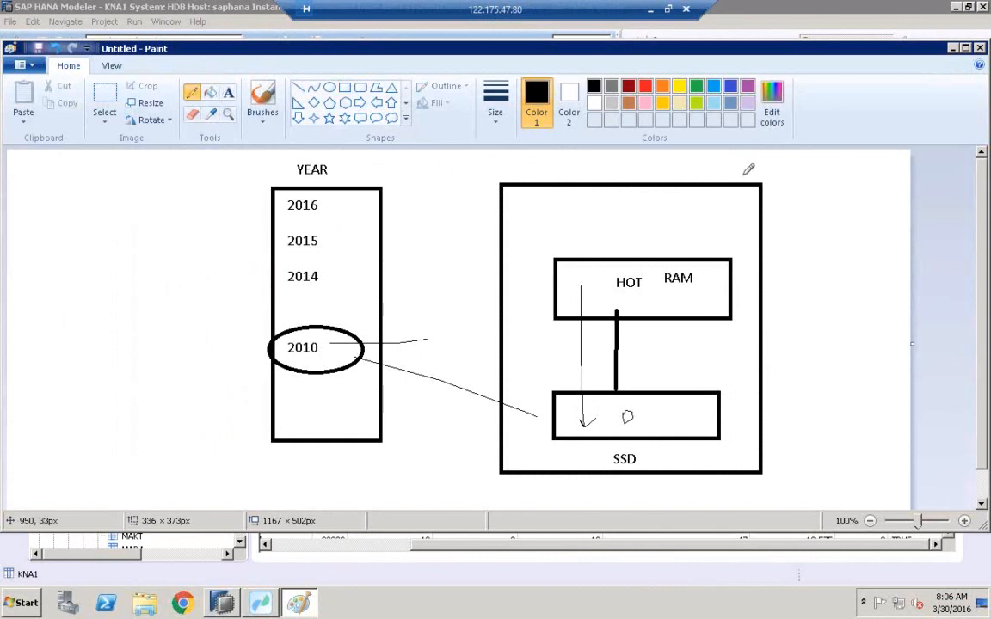
{"action": "mouse_move", "coordinate": [833, 165]}
{"action": "left_mouse_down"}
{"action": "mouse_move", "coordinate": [866, 179]}
{"action": "mouse_move", "coordinate": [841, 192]}
{"action": "mouse_move", "coordinate": [841, 167]}
{"action": "left_mouse_up"}
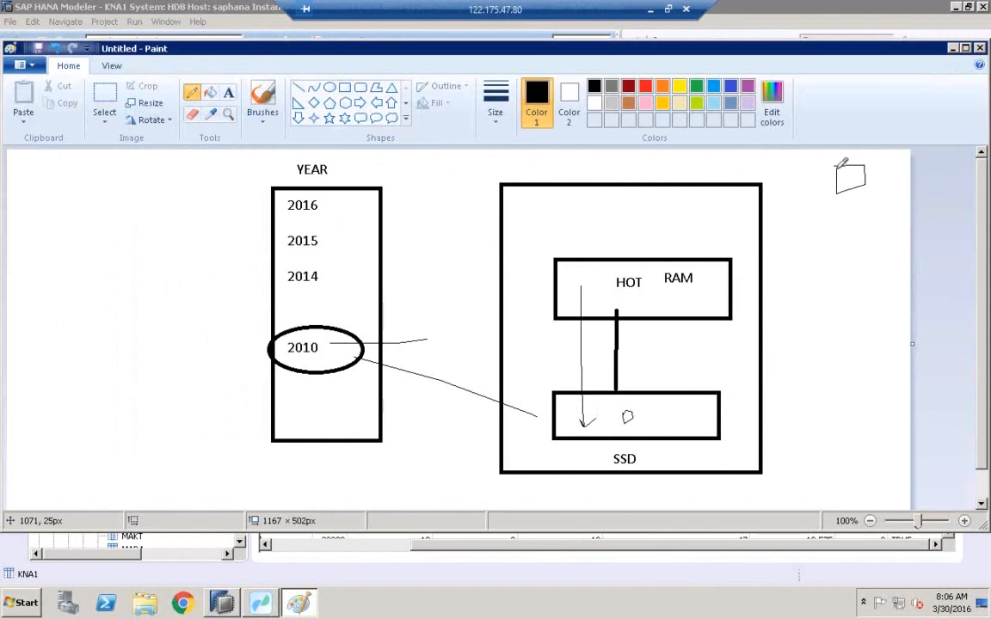
{"action": "mouse_move", "coordinate": [825, 170]}
{"action": "left_mouse_down"}
{"action": "mouse_move", "coordinate": [898, 163]}
{"action": "mouse_move", "coordinate": [861, 199]}
{"action": "mouse_move", "coordinate": [825, 171]}
{"action": "left_mouse_up"}
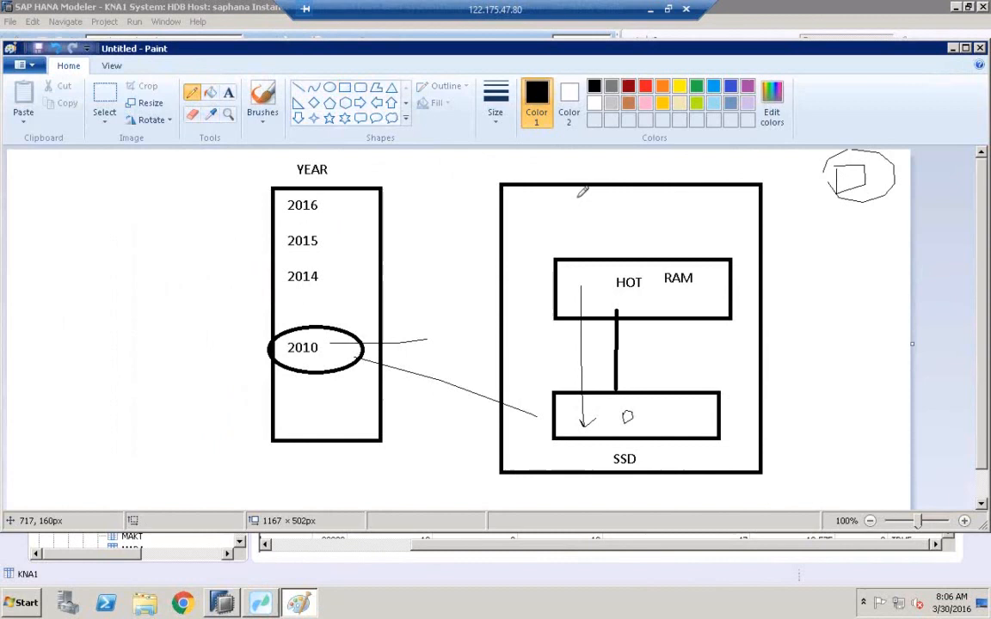
Sketch a line from the large rectangle to a second circled shape below the first.
{"action": "mouse_move", "coordinate": [678, 216]}
{"action": "left_mouse_down"}
{"action": "mouse_move", "coordinate": [882, 242]}
{"action": "mouse_move", "coordinate": [846, 241]}
{"action": "left_mouse_up"}
{"action": "left_click", "coordinate": [843, 243]}
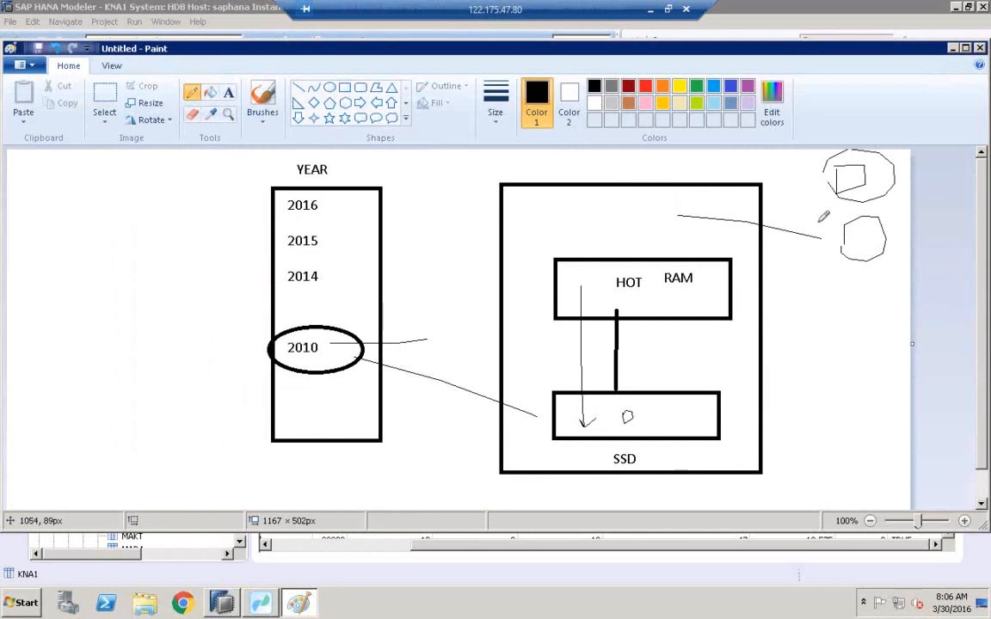
{"action": "mouse_move", "coordinate": [814, 224]}
{"action": "left_mouse_down"}
{"action": "mouse_move", "coordinate": [899, 262]}
{"action": "mouse_move", "coordinate": [815, 245]}
{"action": "mouse_move", "coordinate": [821, 219]}
{"action": "left_mouse_up"}
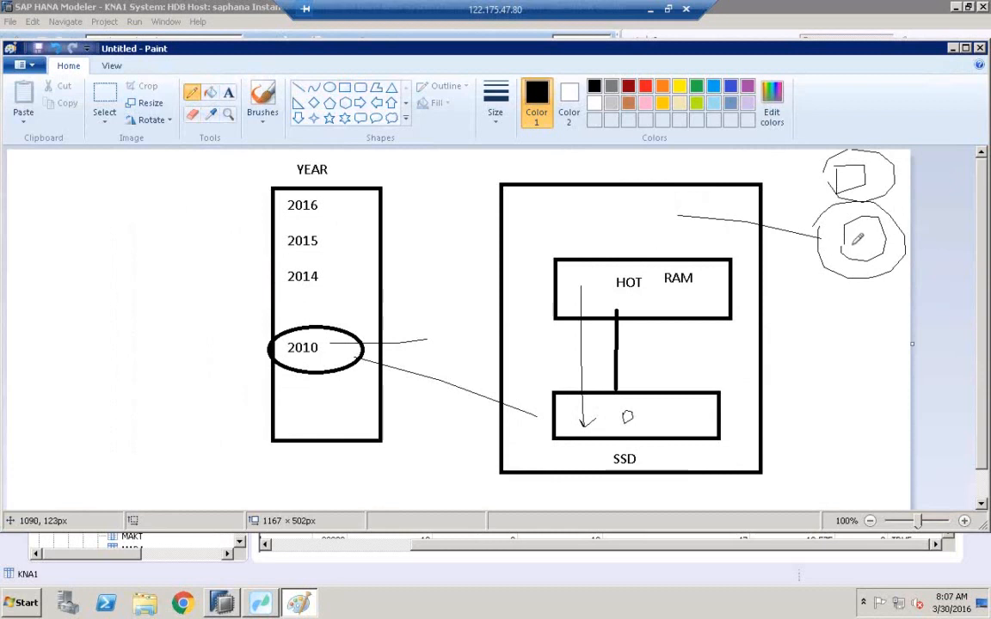
Extend a line below the circled shapes, circle the RAM label, and draw crossing strokes over the HOT box with the pencil.
{"action": "left_click_drag", "start_coordinate": [851, 246], "coordinate": [828, 294]}
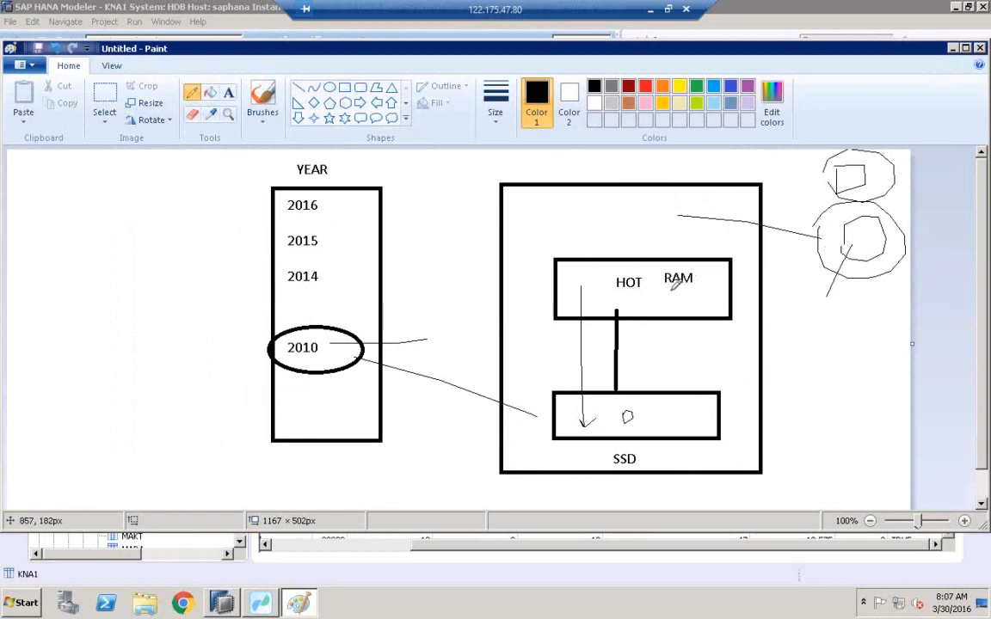
{"action": "mouse_move", "coordinate": [701, 248]}
{"action": "left_mouse_down"}
{"action": "mouse_move", "coordinate": [662, 285]}
{"action": "mouse_move", "coordinate": [703, 268]}
{"action": "left_mouse_up"}
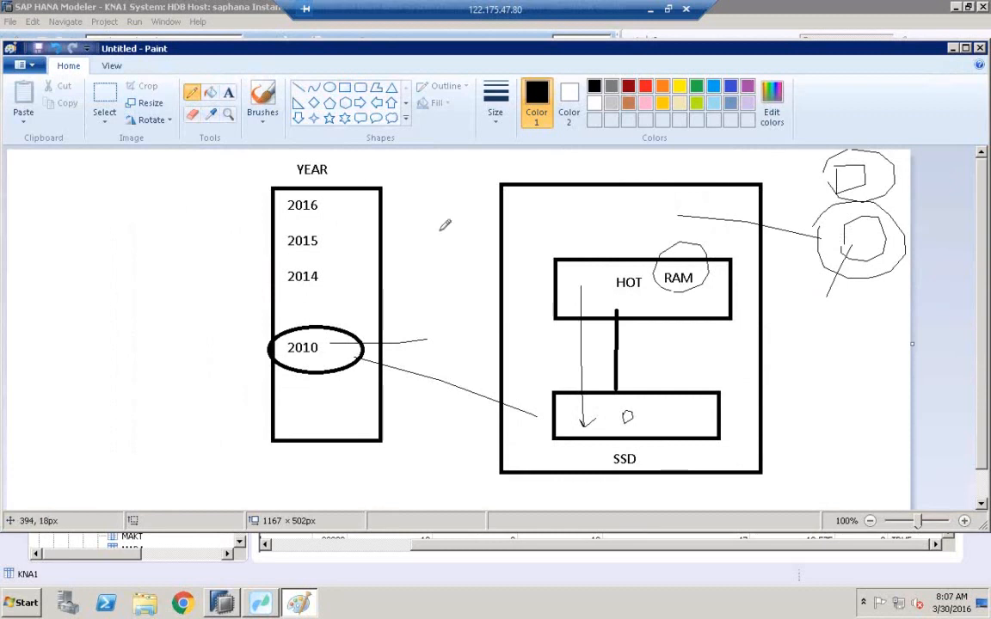
{"action": "left_click_drag", "start_coordinate": [578, 244], "coordinate": [701, 344]}
{"action": "left_click_drag", "start_coordinate": [564, 316], "coordinate": [645, 225]}
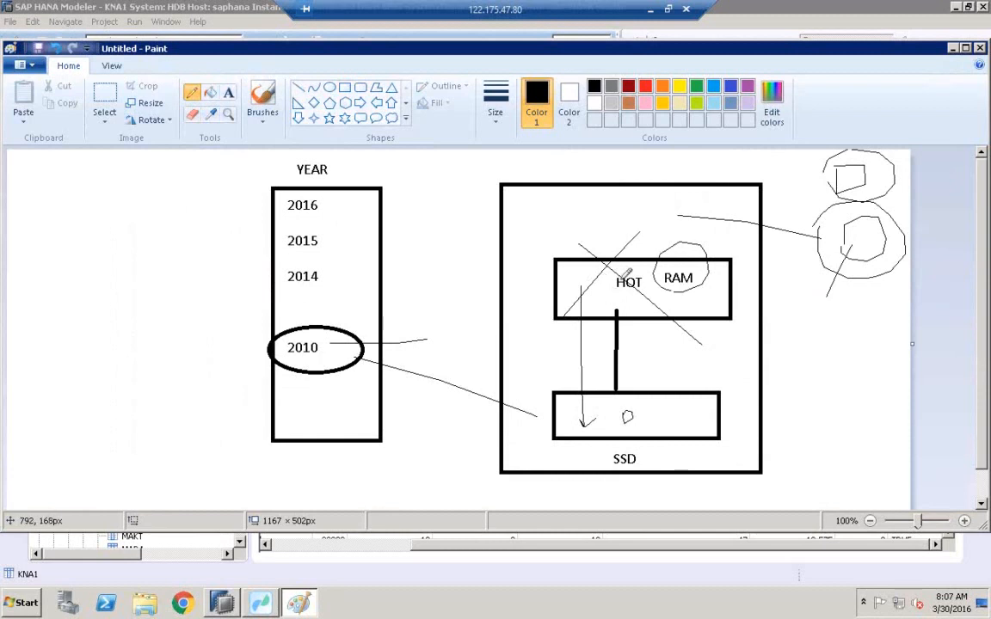
Draw pencil arrows and lines running from the HOT box down into the SSD box and circle a spot inside SSD.
{"action": "left_click_drag", "start_coordinate": [633, 307], "coordinate": [638, 338]}
{"action": "mouse_move", "coordinate": [646, 375]}
{"action": "left_mouse_down"}
{"action": "mouse_move", "coordinate": [654, 413]}
{"action": "mouse_move", "coordinate": [665, 401]}
{"action": "left_mouse_up"}
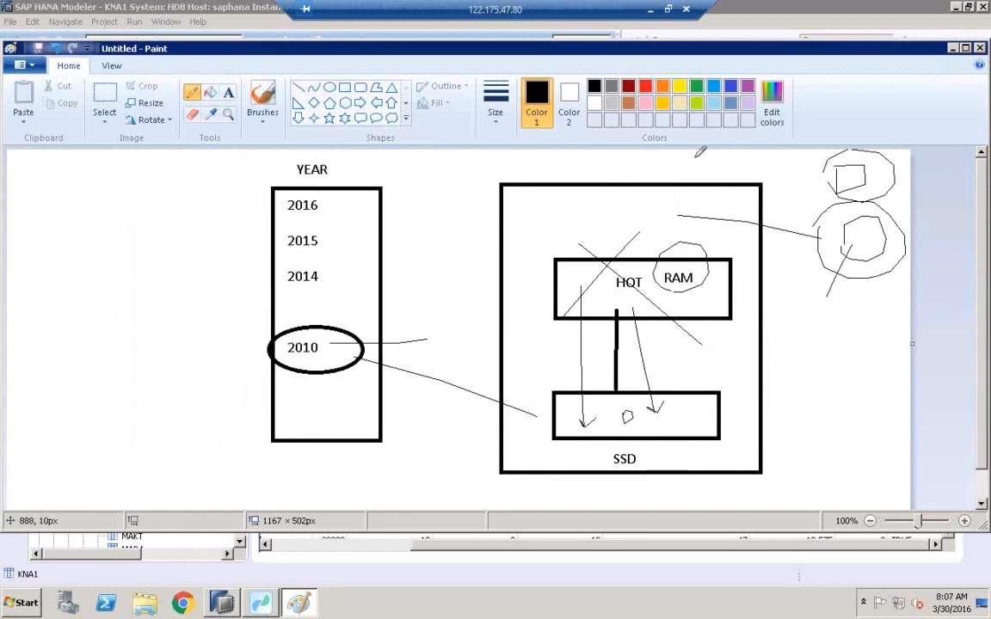
{"action": "mouse_move", "coordinate": [695, 156]}
{"action": "left_mouse_down"}
{"action": "mouse_move", "coordinate": [645, 259]}
{"action": "mouse_move", "coordinate": [654, 290]}
{"action": "mouse_move", "coordinate": [731, 370]}
{"action": "mouse_move", "coordinate": [690, 415]}
{"action": "left_mouse_up"}
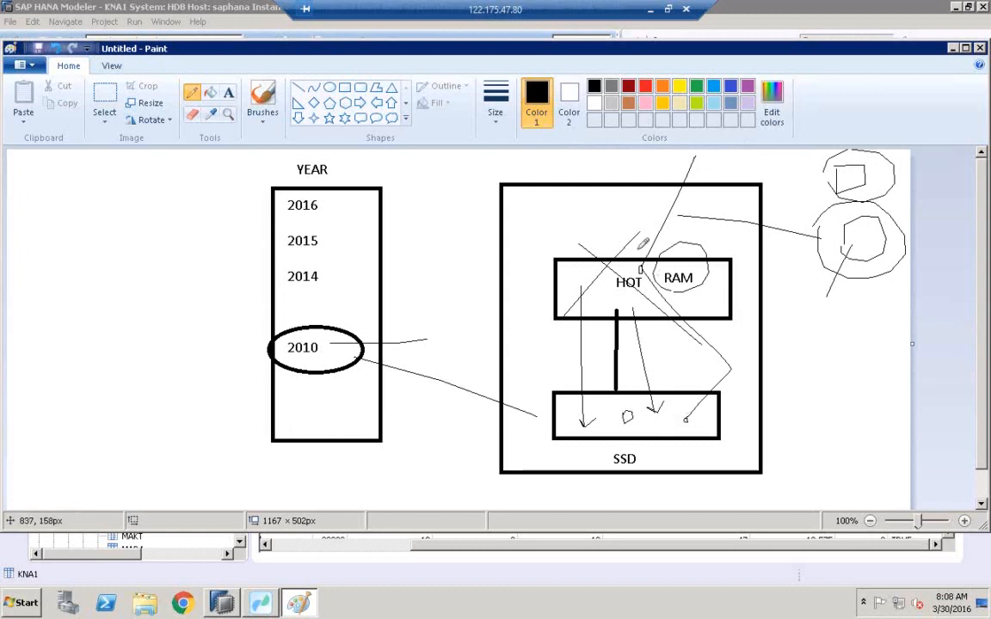
{"action": "mouse_move", "coordinate": [523, 160]}
{"action": "left_mouse_down"}
{"action": "mouse_move", "coordinate": [632, 263]}
{"action": "mouse_move", "coordinate": [641, 256]}
{"action": "mouse_move", "coordinate": [645, 277]}
{"action": "mouse_move", "coordinate": [633, 265]}
{"action": "left_mouse_up"}
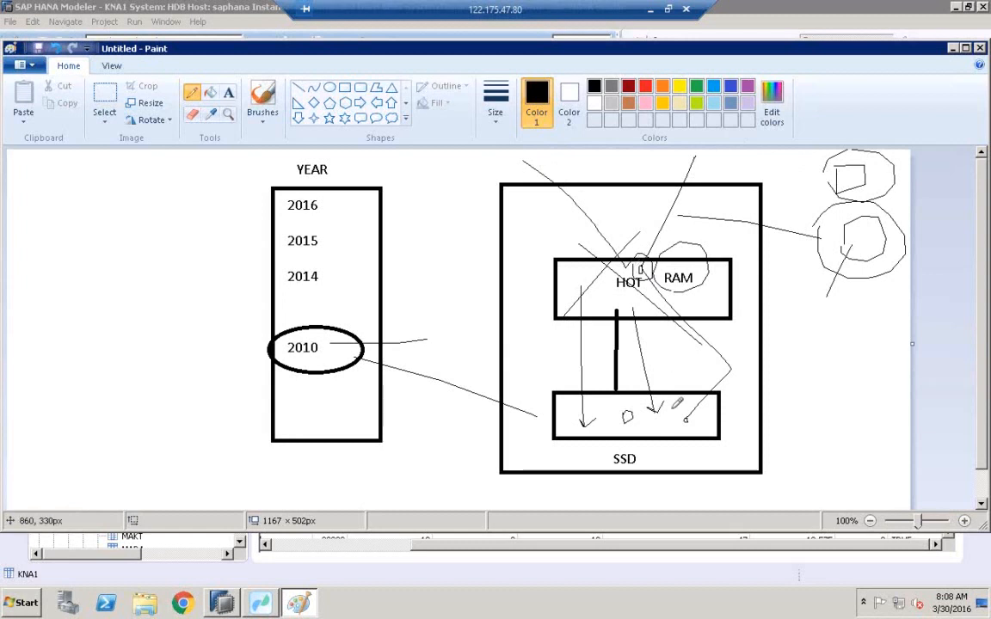
{"action": "mouse_move", "coordinate": [672, 419]}
{"action": "left_mouse_down"}
{"action": "mouse_move", "coordinate": [698, 426]}
{"action": "mouse_move", "coordinate": [670, 420]}
{"action": "left_mouse_up"}
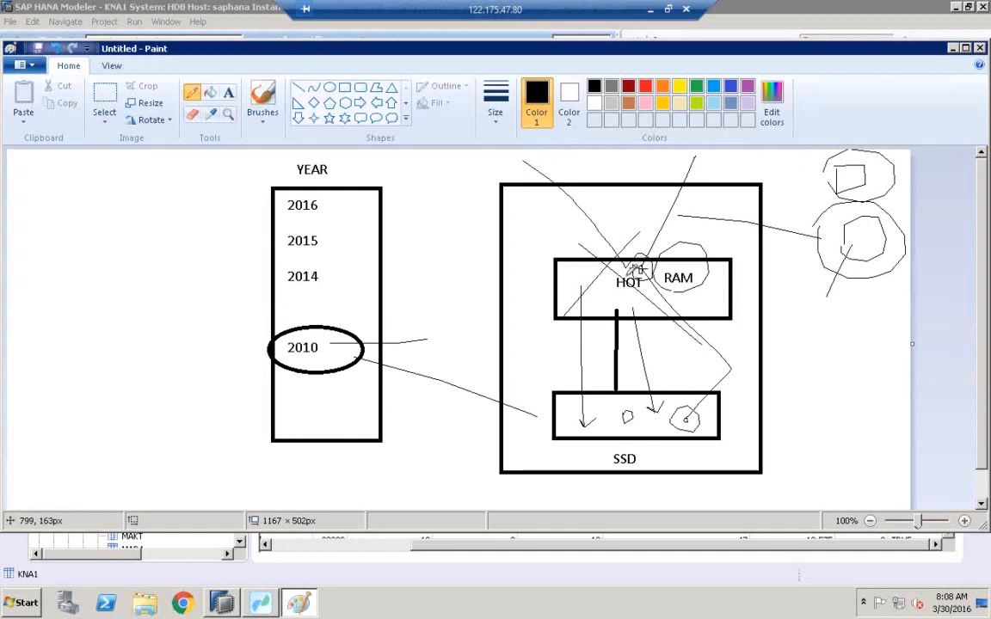
{"action": "mouse_move", "coordinate": [619, 251]}
{"action": "left_mouse_down"}
{"action": "mouse_move", "coordinate": [658, 380]}
{"action": "mouse_move", "coordinate": [672, 415]}
{"action": "mouse_move", "coordinate": [688, 413]}
{"action": "mouse_move", "coordinate": [685, 425]}
{"action": "mouse_move", "coordinate": [647, 300]}
{"action": "mouse_move", "coordinate": [659, 293]}
{"action": "mouse_move", "coordinate": [650, 296]}
{"action": "left_mouse_up"}
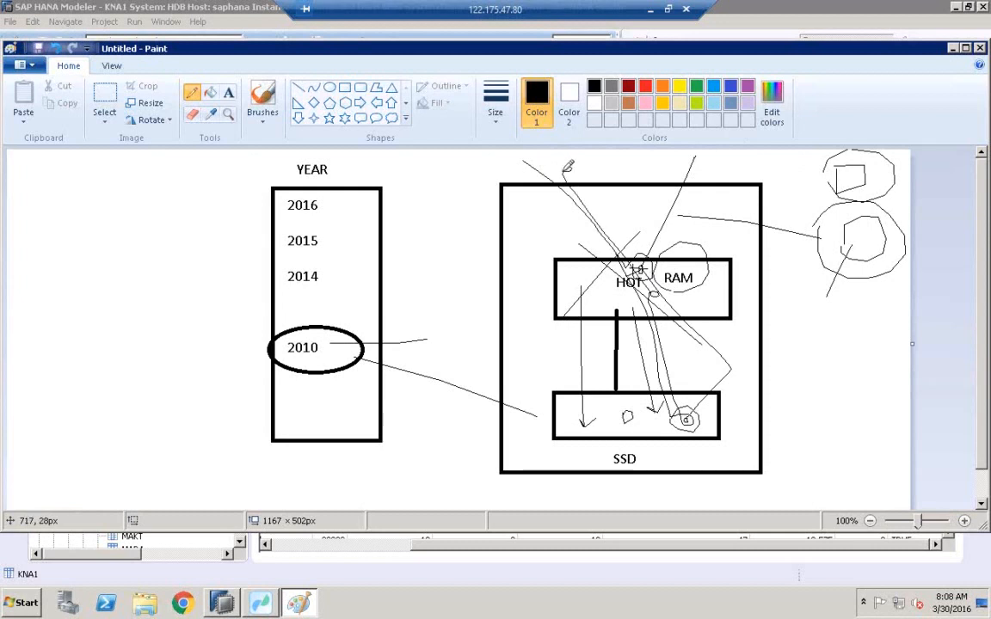
Switch to SAP HANA Modeler, confirm unloading KNA1 from memory, and refresh its runtime information.
{"action": "left_click", "coordinate": [221, 607]}
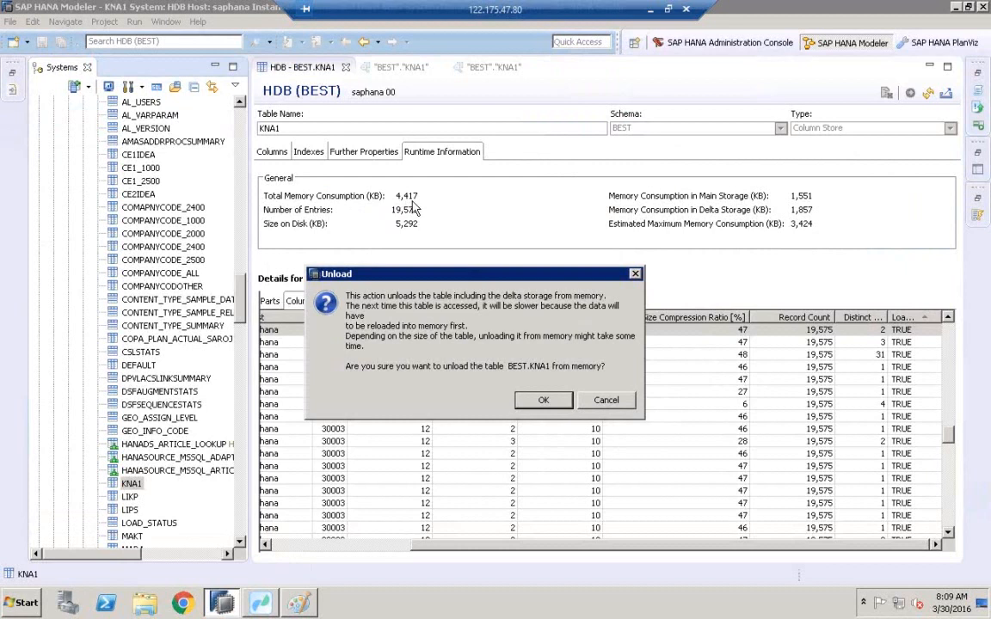
{"action": "left_click", "coordinate": [544, 401]}
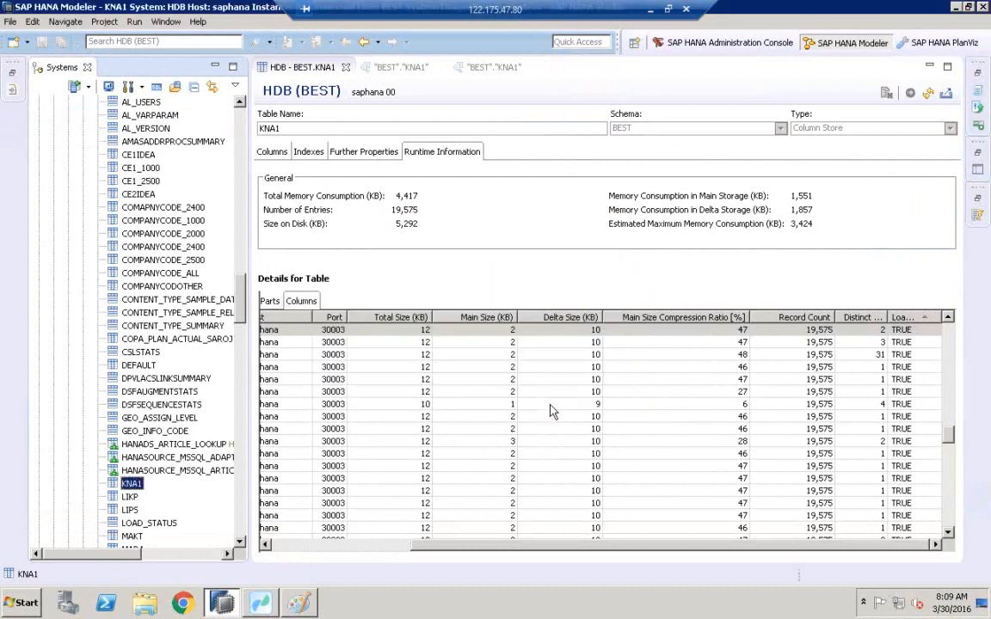
{"action": "left_click", "coordinate": [931, 92]}
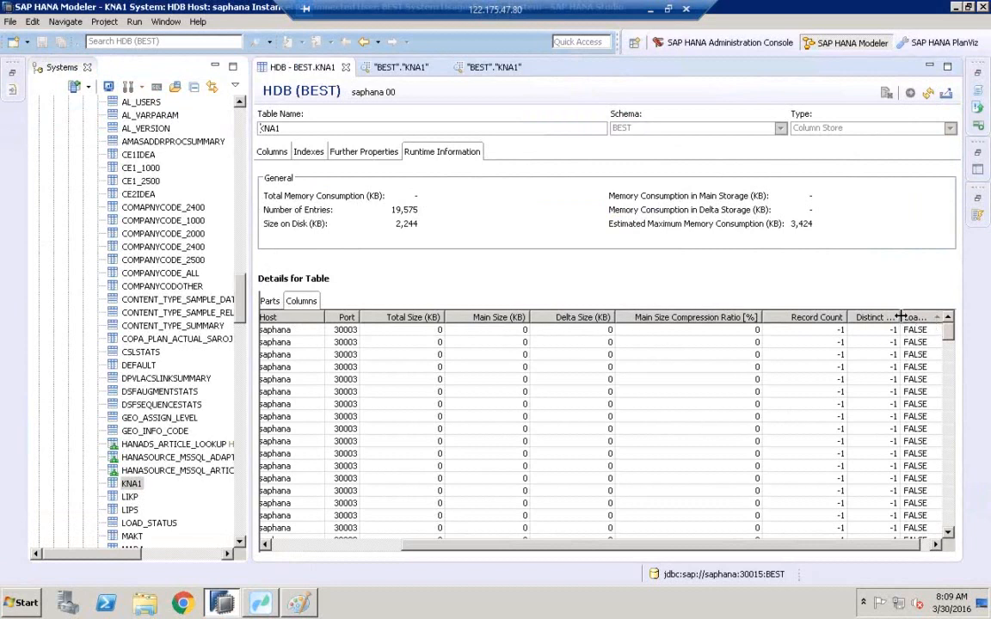
{"action": "left_click_drag", "start_coordinate": [899, 317], "coordinate": [873, 317]}
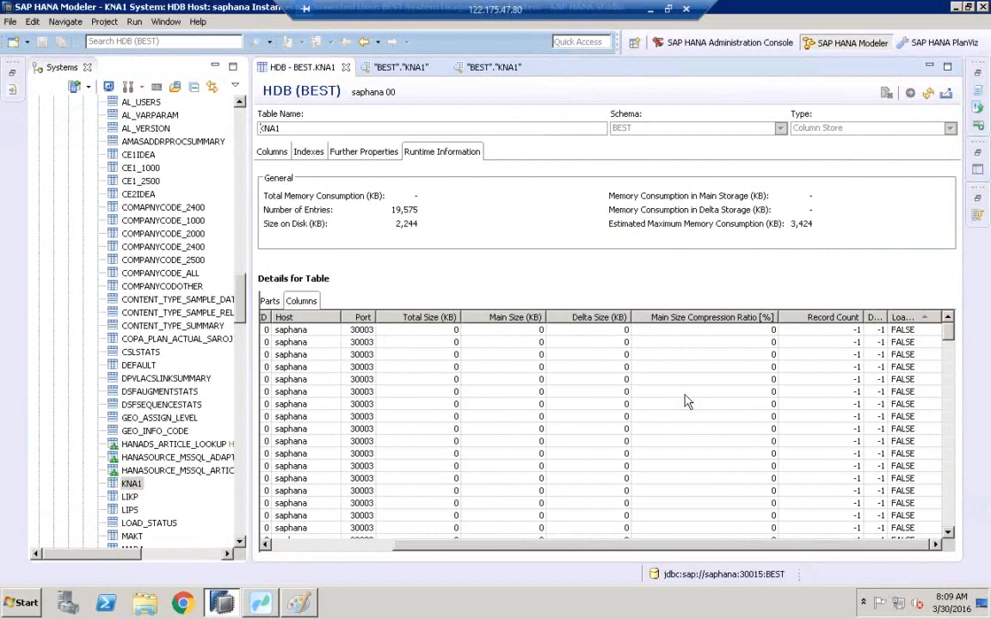
Start loading the KNA1 table back into memory from its context menu.
{"action": "left_click", "coordinate": [299, 603]}
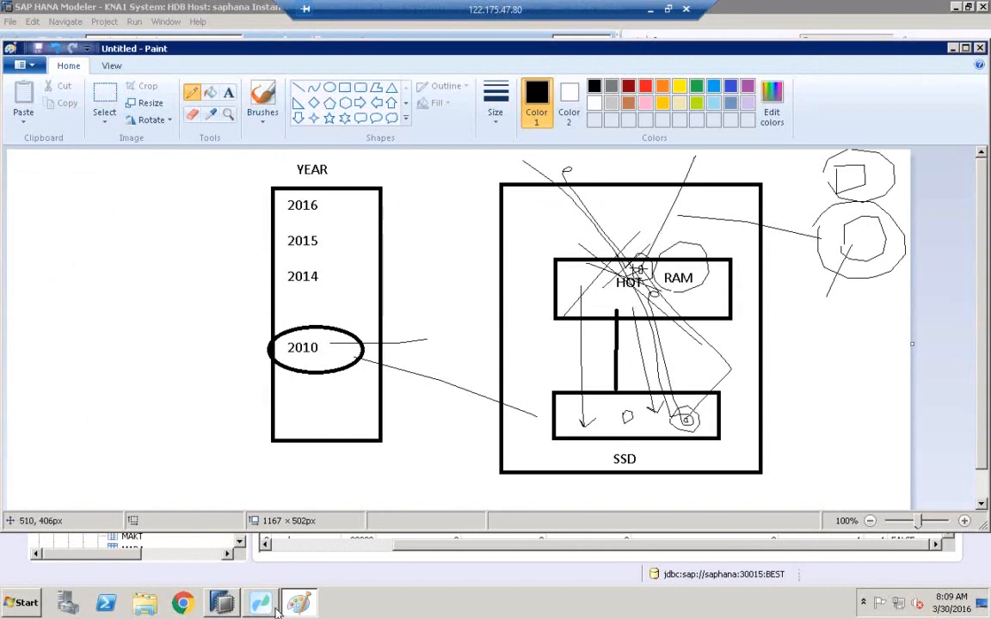
{"action": "left_click", "coordinate": [224, 604]}
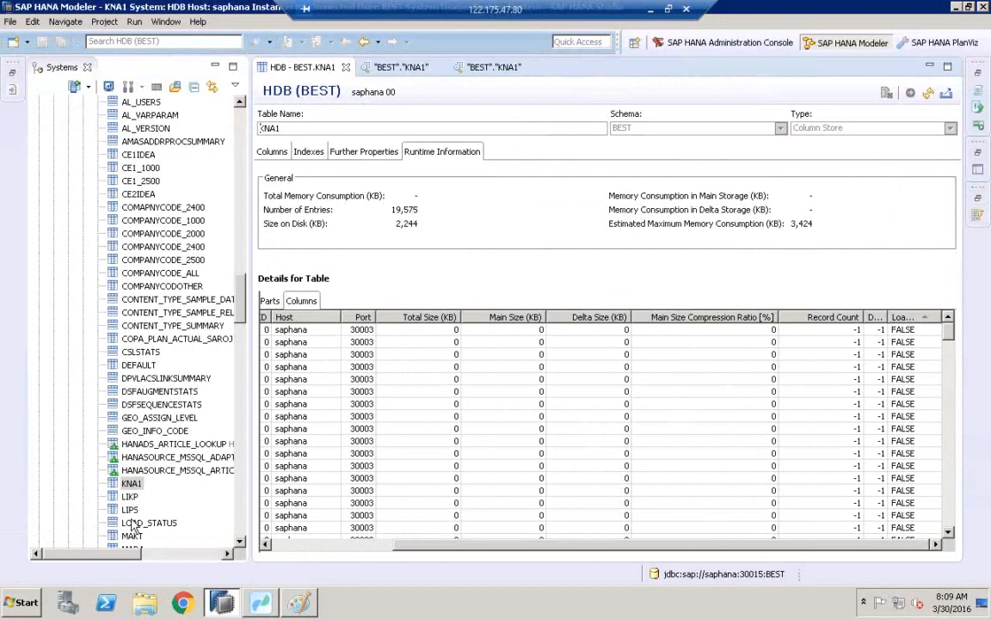
{"action": "left_click", "coordinate": [129, 487]}
{"action": "right_click", "coordinate": [126, 490]}
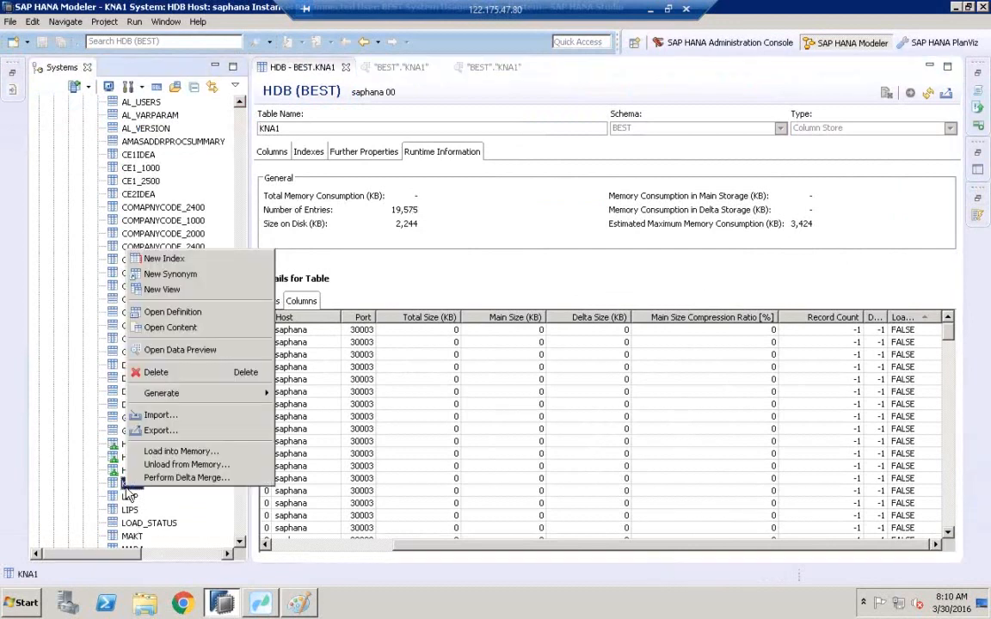
{"action": "left_click", "coordinate": [171, 453]}
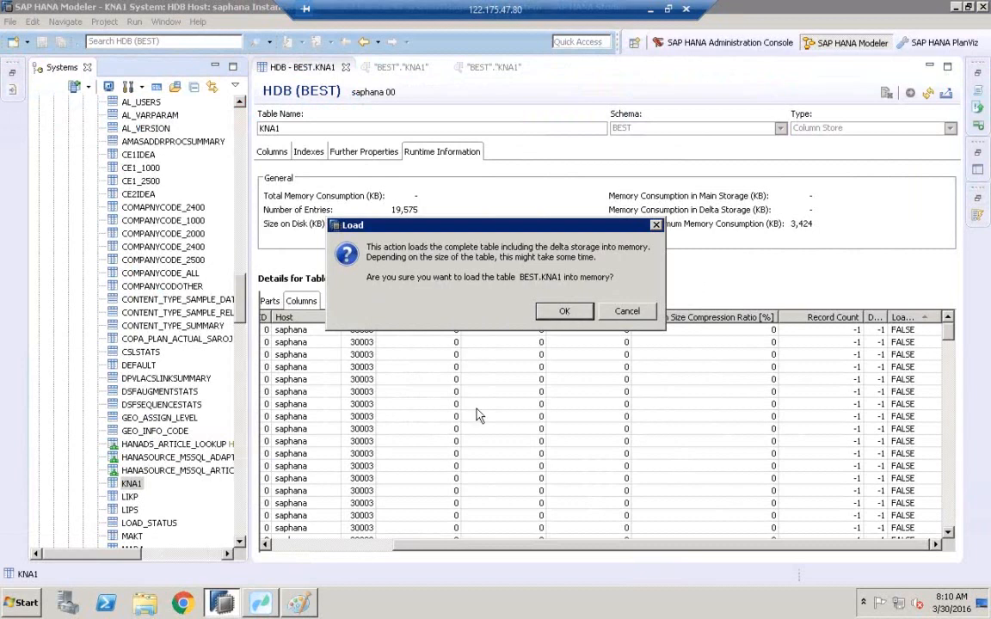
Return to Paint and sketch circles in the HOT and SSD boxes joined by a curve, circle the SSD label, and add a horizontal line.
{"action": "left_click", "coordinate": [299, 601]}
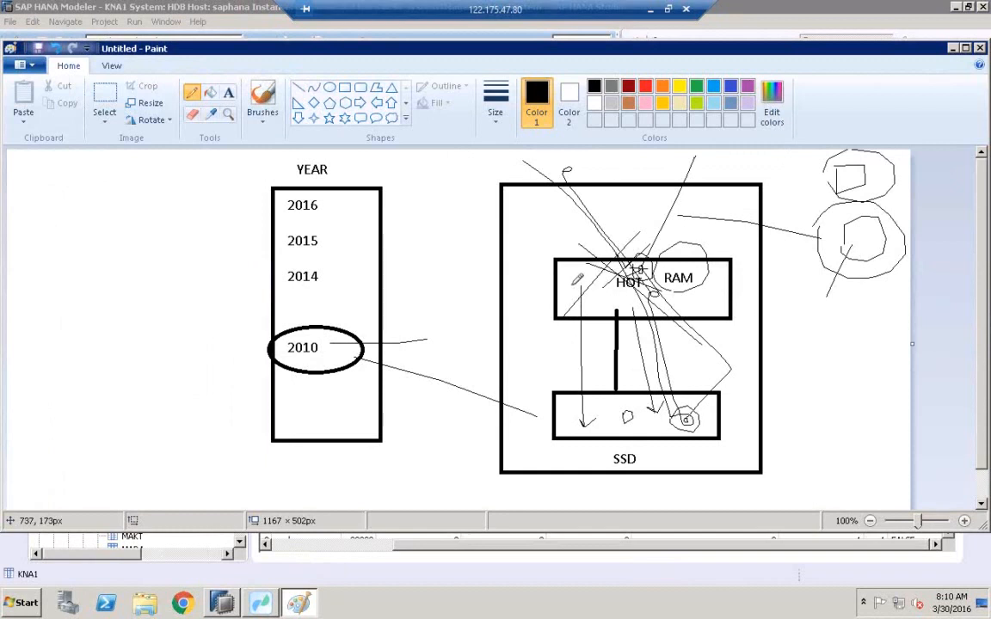
{"action": "mouse_move", "coordinate": [570, 282]}
{"action": "left_mouse_down"}
{"action": "mouse_move", "coordinate": [577, 271]}
{"action": "mouse_move", "coordinate": [600, 280]}
{"action": "mouse_move", "coordinate": [570, 266]}
{"action": "mouse_move", "coordinate": [570, 281]}
{"action": "mouse_move", "coordinate": [614, 279]}
{"action": "left_mouse_up"}
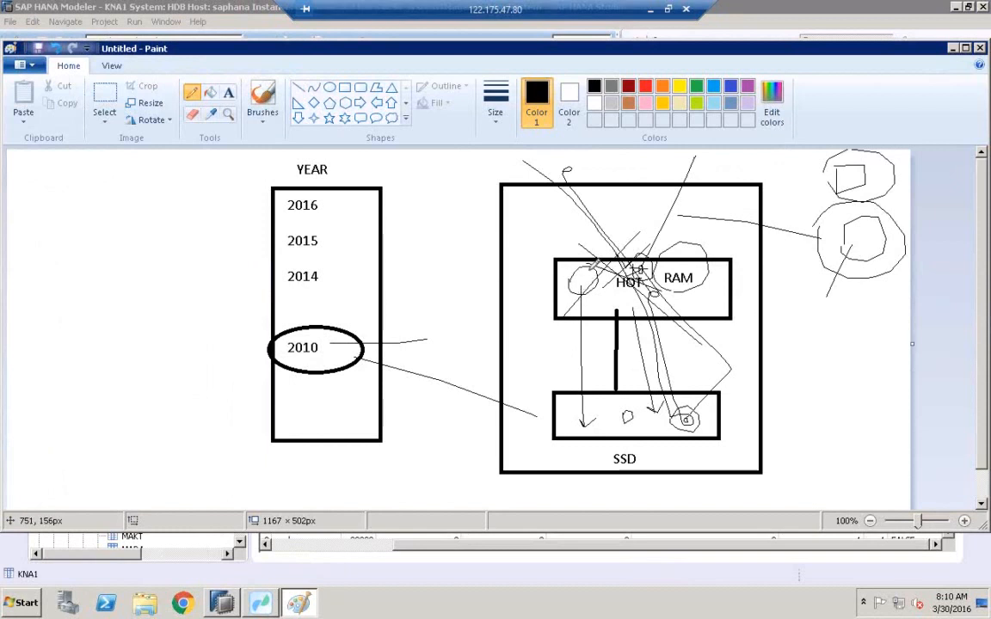
{"action": "mouse_move", "coordinate": [591, 414]}
{"action": "left_mouse_down"}
{"action": "mouse_move", "coordinate": [592, 405]}
{"action": "mouse_move", "coordinate": [607, 417]}
{"action": "mouse_move", "coordinate": [596, 416]}
{"action": "left_mouse_up"}
{"action": "mouse_move", "coordinate": [597, 405]}
{"action": "left_mouse_down"}
{"action": "mouse_move", "coordinate": [592, 421]}
{"action": "mouse_move", "coordinate": [606, 424]}
{"action": "left_mouse_up"}
{"action": "mouse_move", "coordinate": [599, 419]}
{"action": "left_mouse_down"}
{"action": "mouse_move", "coordinate": [550, 400]}
{"action": "mouse_move", "coordinate": [534, 361]}
{"action": "mouse_move", "coordinate": [550, 327]}
{"action": "mouse_move", "coordinate": [581, 306]}
{"action": "left_mouse_up"}
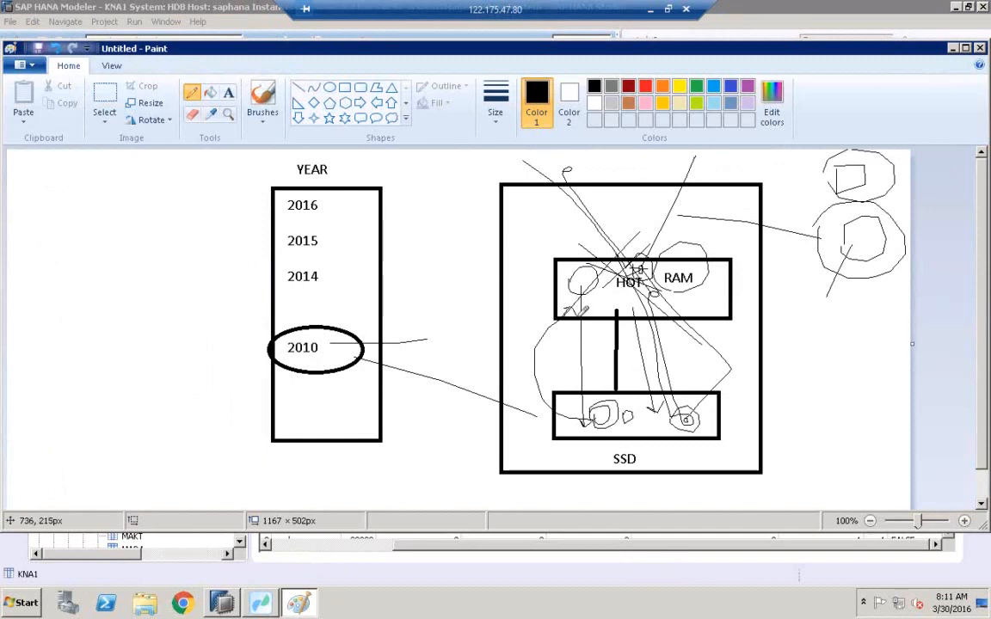
{"action": "mouse_move", "coordinate": [611, 465]}
{"action": "left_mouse_down"}
{"action": "mouse_move", "coordinate": [626, 446]}
{"action": "mouse_move", "coordinate": [639, 461]}
{"action": "mouse_move", "coordinate": [613, 464]}
{"action": "left_mouse_up"}
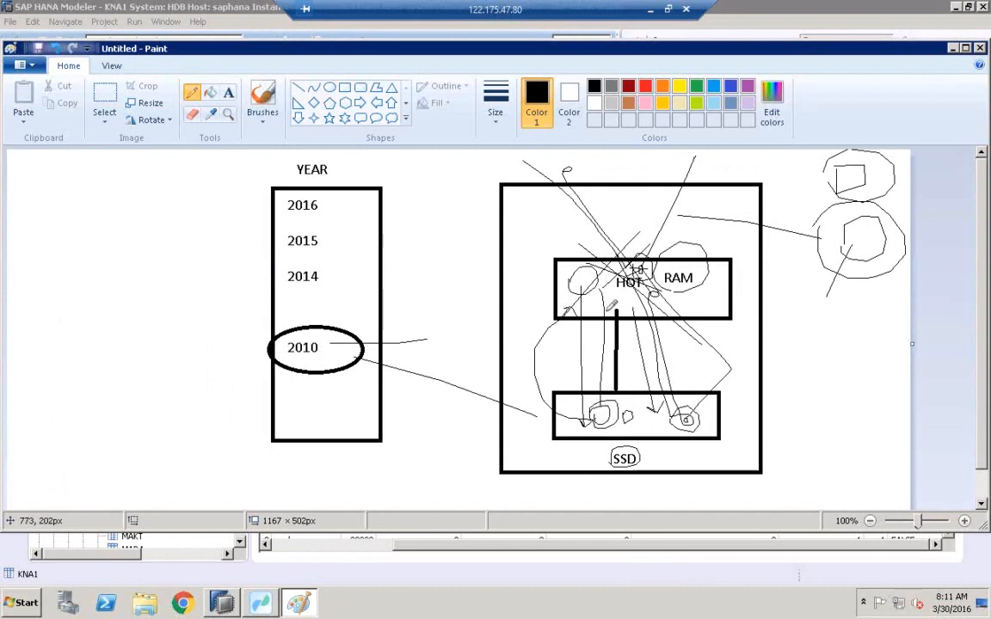
{"action": "left_click_drag", "start_coordinate": [691, 342], "coordinate": [779, 348]}
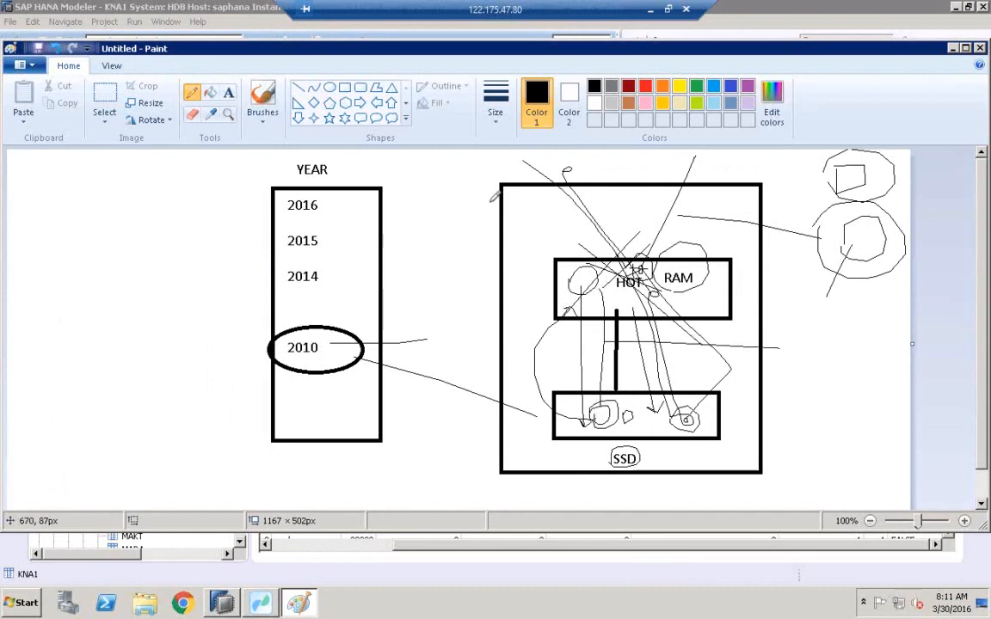
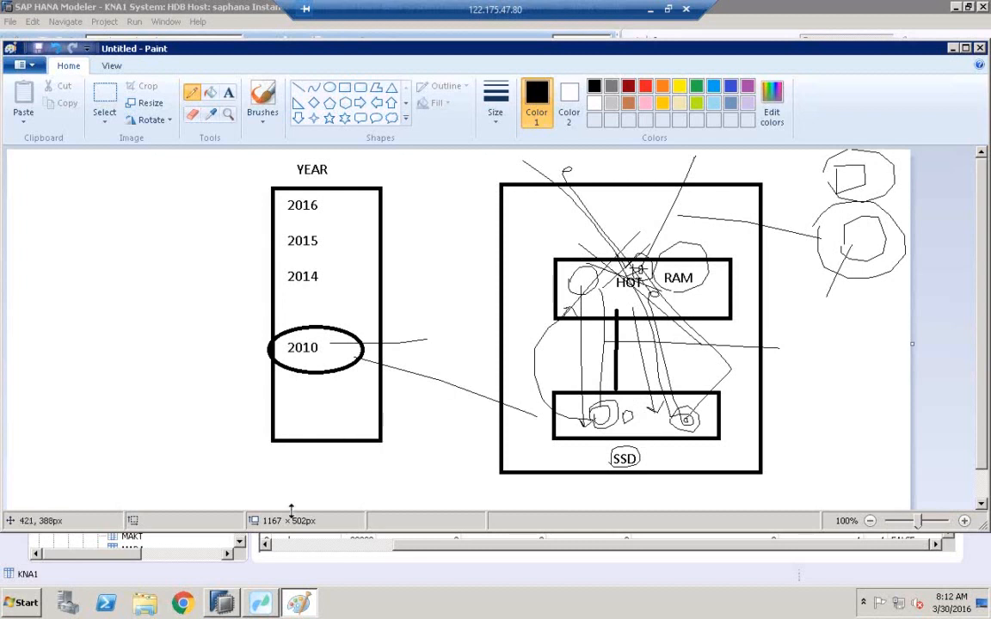
Switch to SAP HANA Modeler, confirm loading KNA1 into memory, and refresh its runtime information.
{"action": "left_click", "coordinate": [223, 603]}
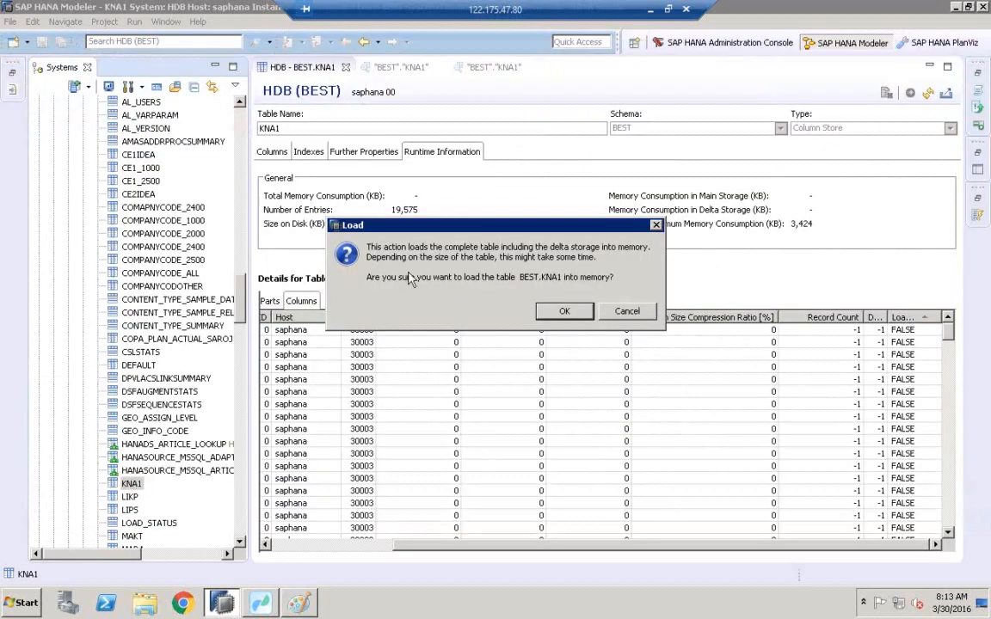
{"action": "left_click", "coordinate": [564, 315]}
{"action": "left_click", "coordinate": [564, 313]}
{"action": "left_click", "coordinate": [564, 313]}
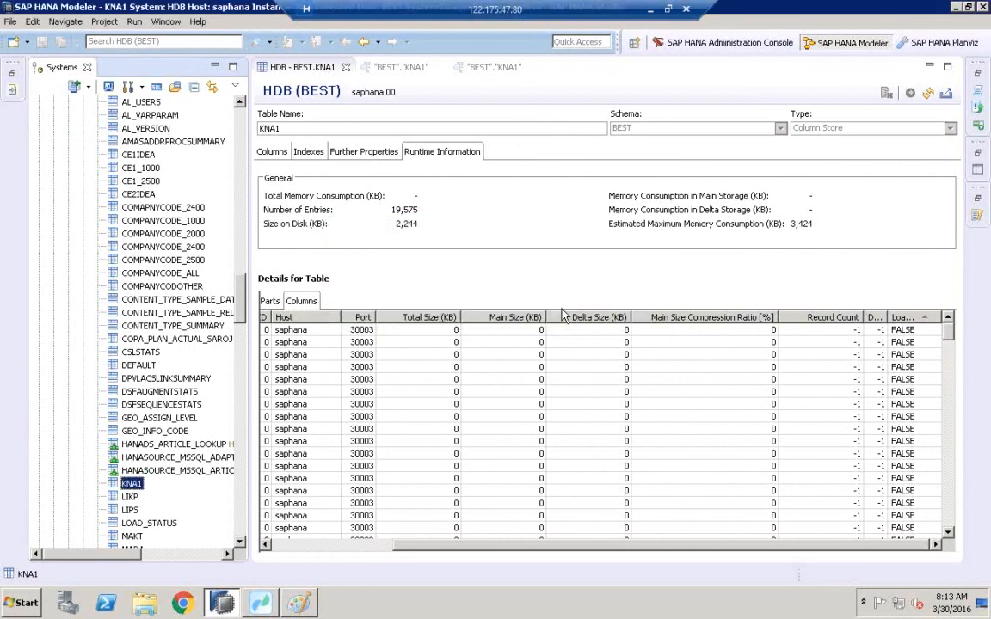
{"action": "left_click", "coordinate": [929, 95]}
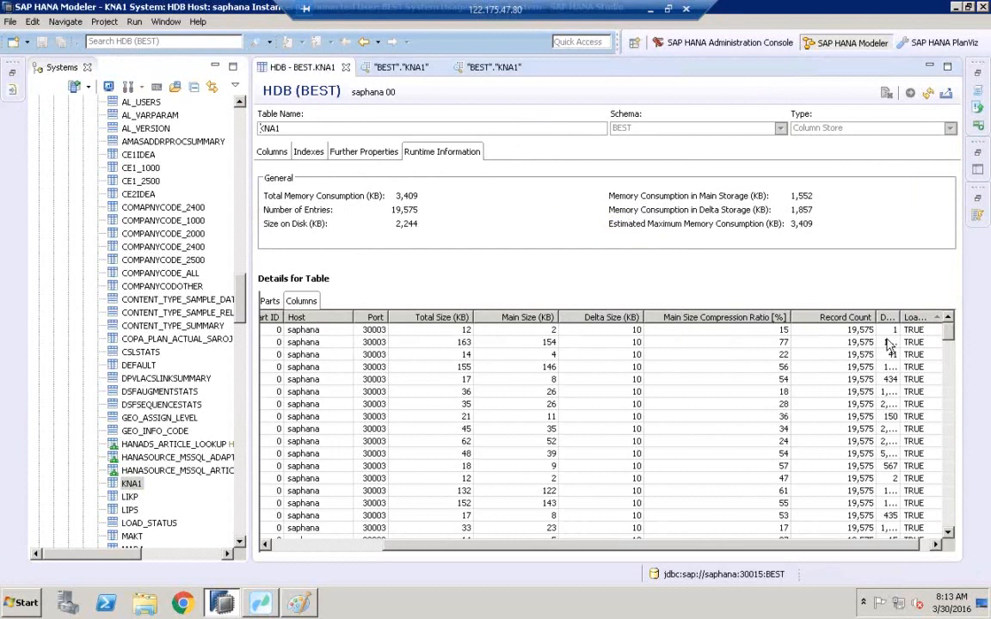
{"action": "mouse_move", "coordinate": [946, 335]}
{"action": "left_mouse_down"}
{"action": "mouse_move", "coordinate": [939, 507]}
{"action": "mouse_move", "coordinate": [945, 331]}
{"action": "left_mouse_up"}
{"action": "left_click", "coordinate": [132, 483]}
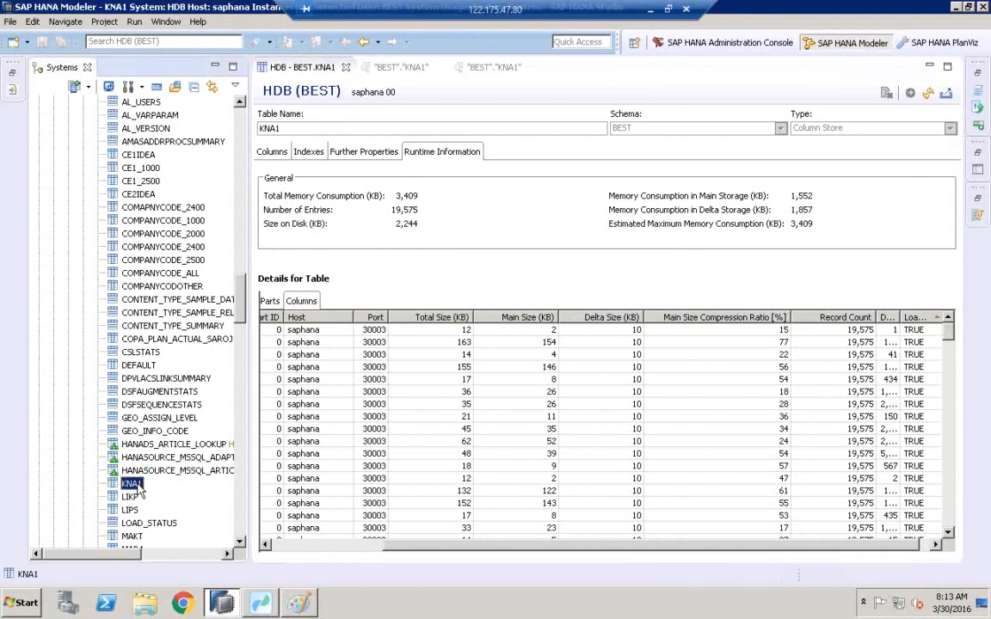
{"action": "right_click", "coordinate": [137, 483]}
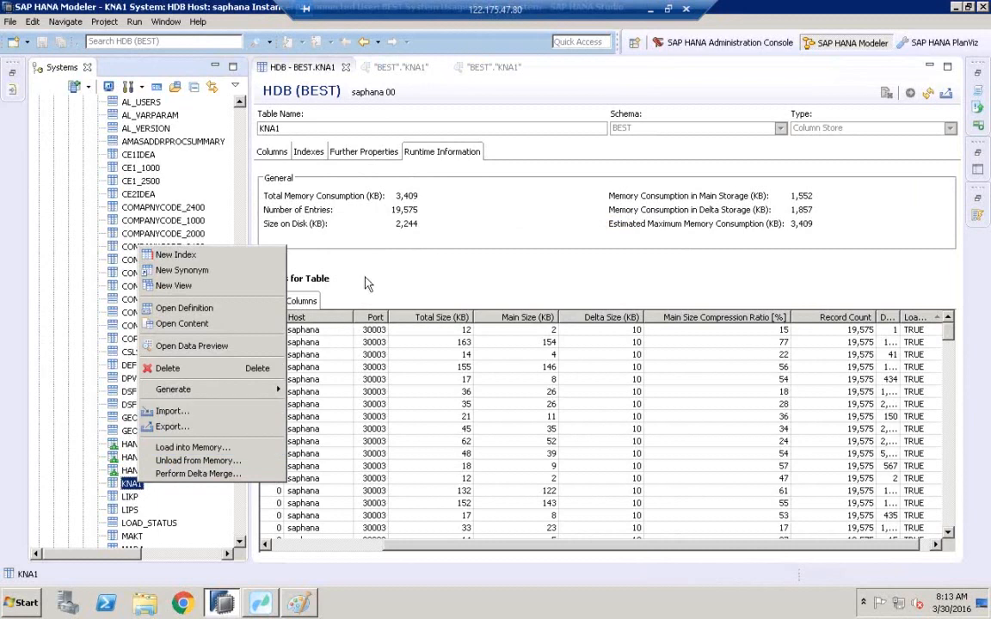
{"action": "left_click", "coordinate": [409, 200]}
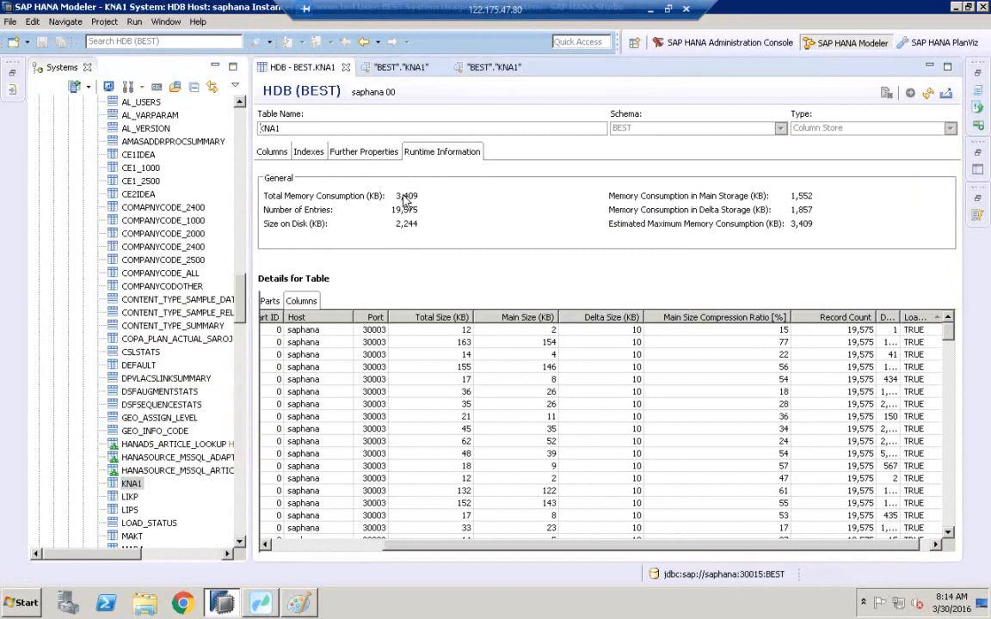
{"action": "left_click", "coordinate": [132, 486]}
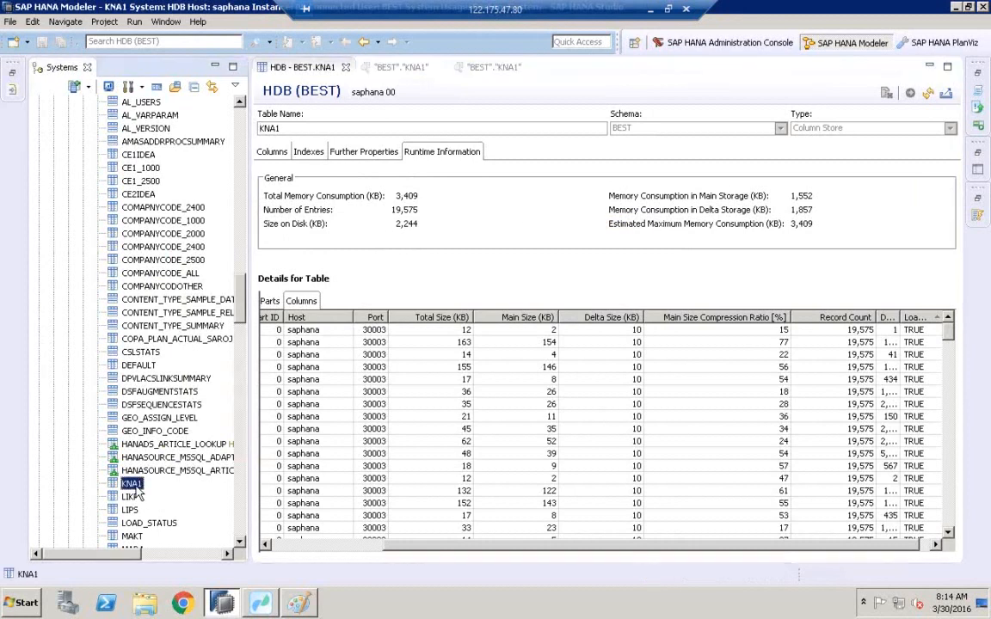
{"action": "right_click", "coordinate": [133, 487]}
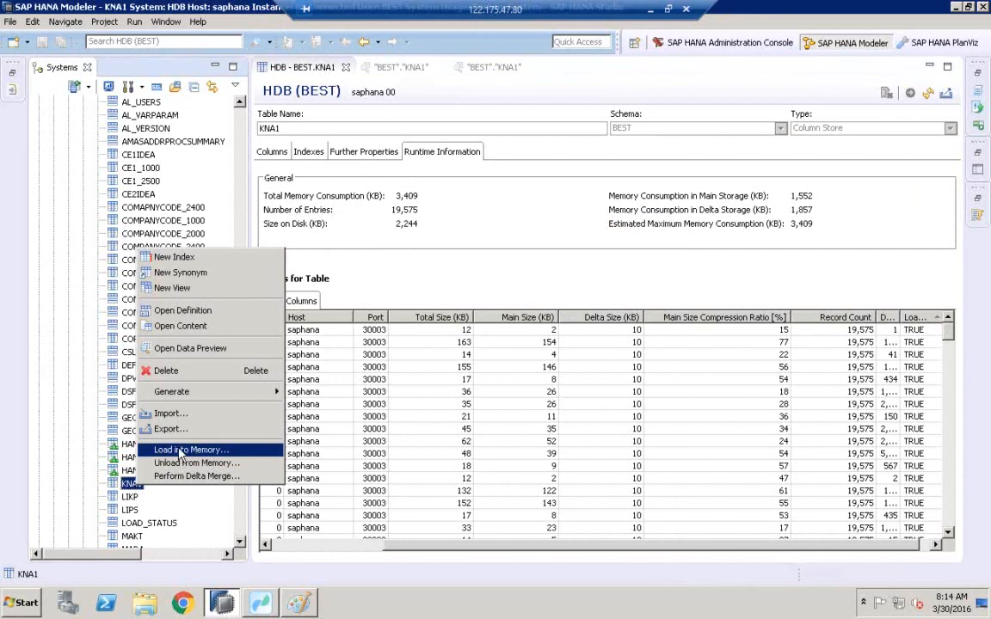
Unload the KNA1 table from memory and refresh its runtime information.
{"action": "left_click", "coordinate": [132, 484]}
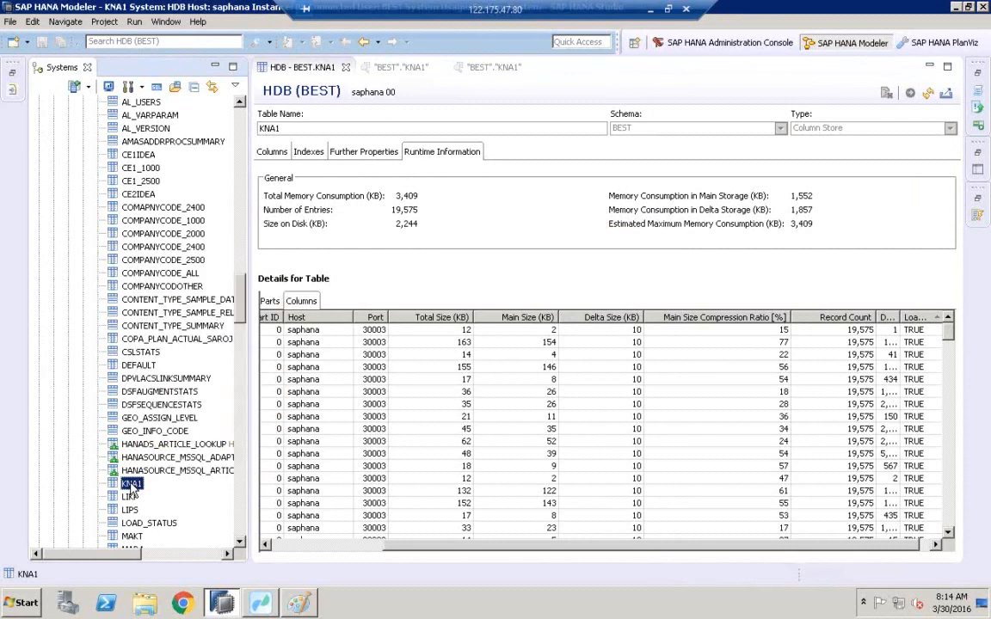
{"action": "right_click", "coordinate": [131, 487]}
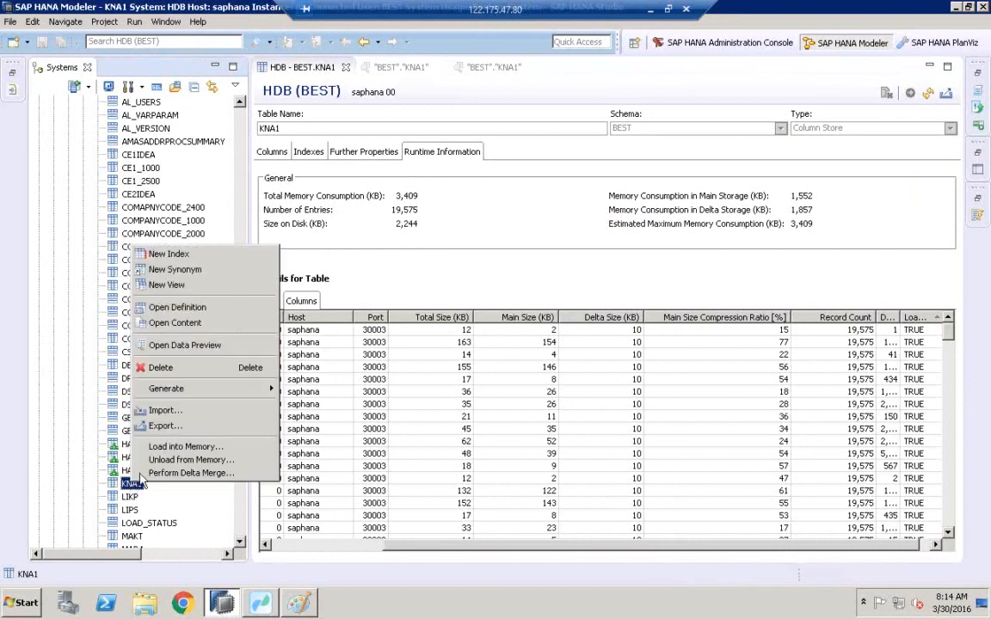
{"action": "left_click", "coordinate": [184, 462]}
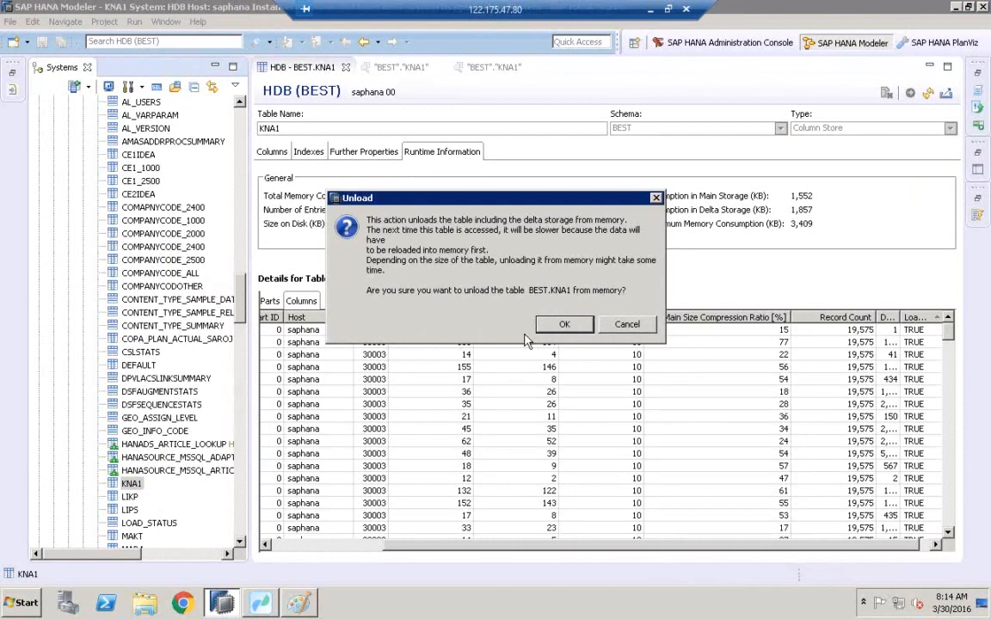
{"action": "left_click", "coordinate": [558, 326]}
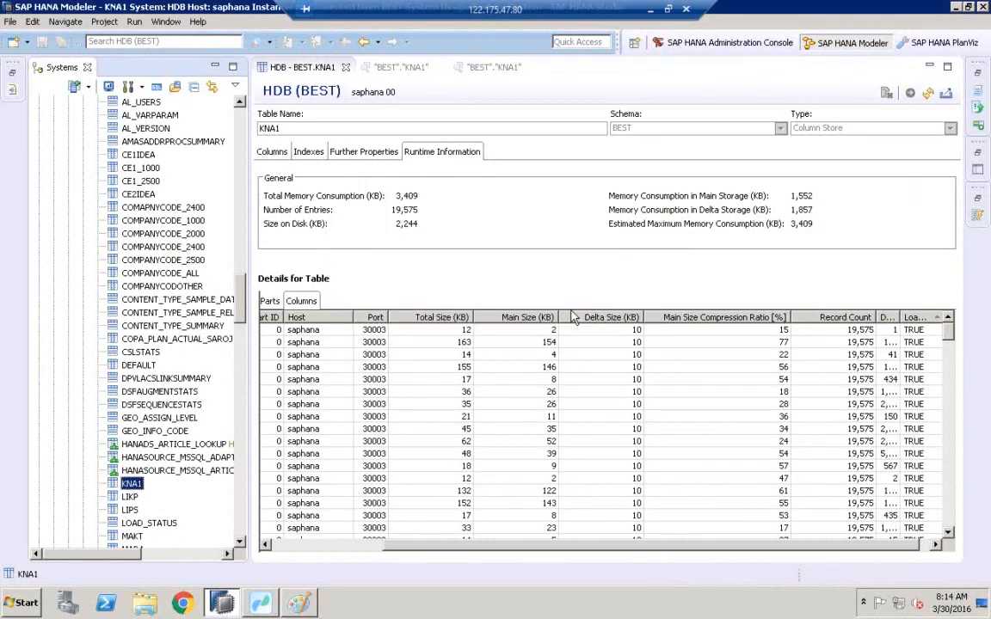
{"action": "left_click", "coordinate": [928, 94]}
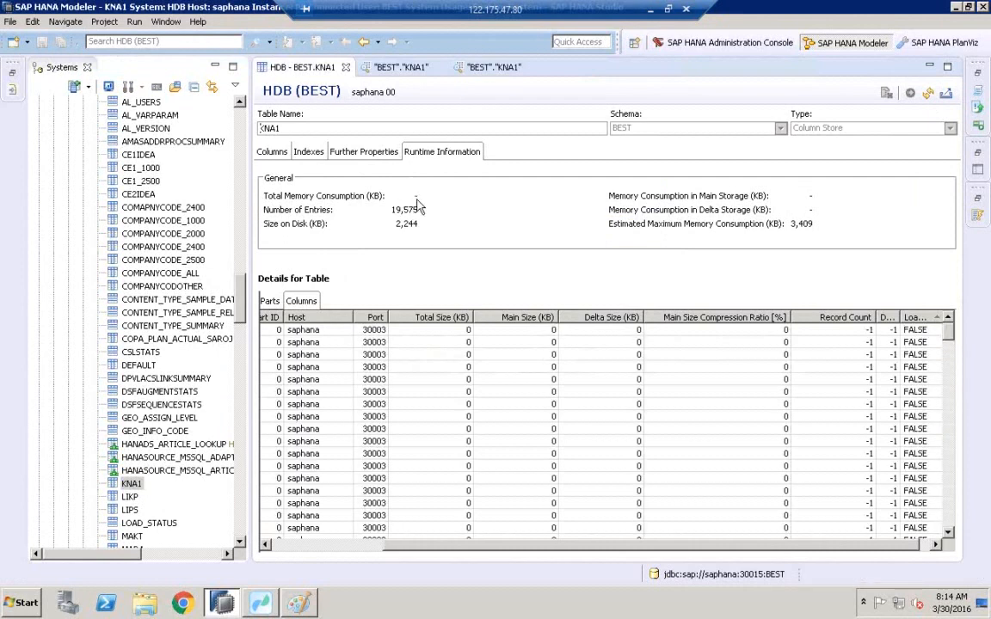
Open a data preview of the KNA1 table.
{"action": "left_click", "coordinate": [131, 485]}
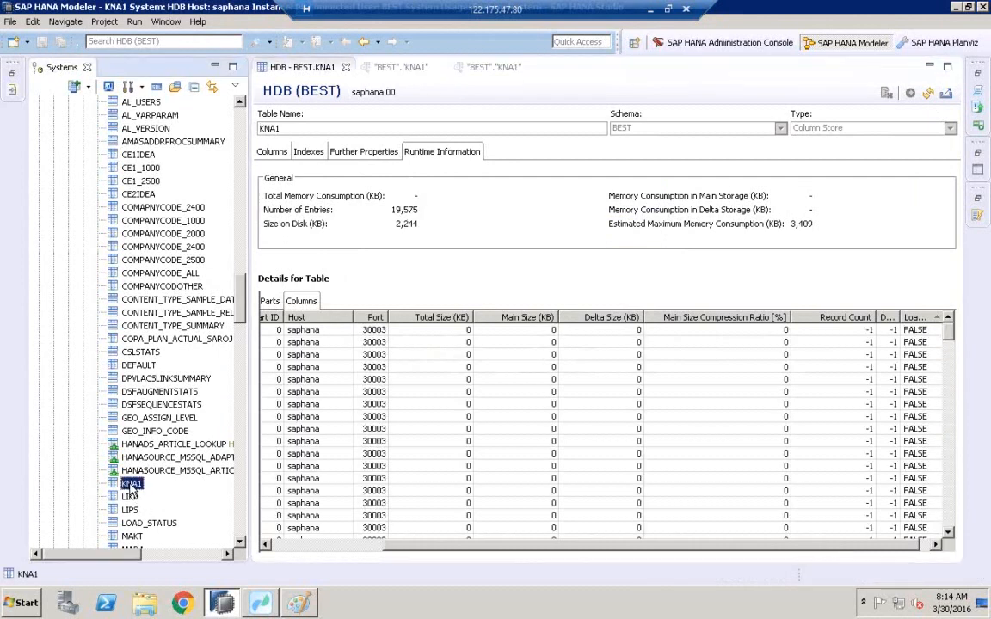
{"action": "right_click", "coordinate": [130, 486]}
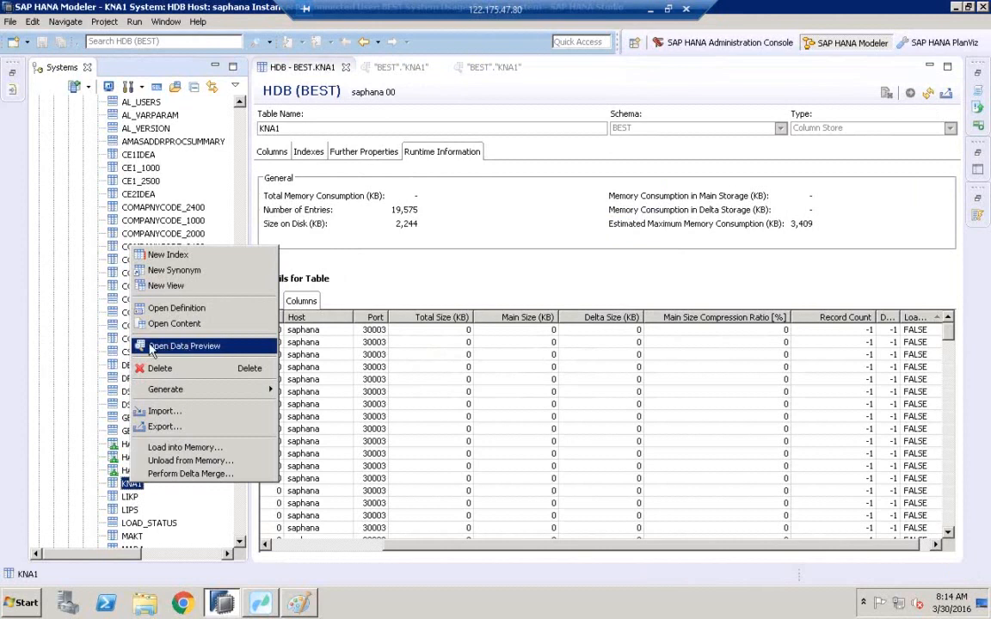
{"action": "left_click", "coordinate": [176, 349]}
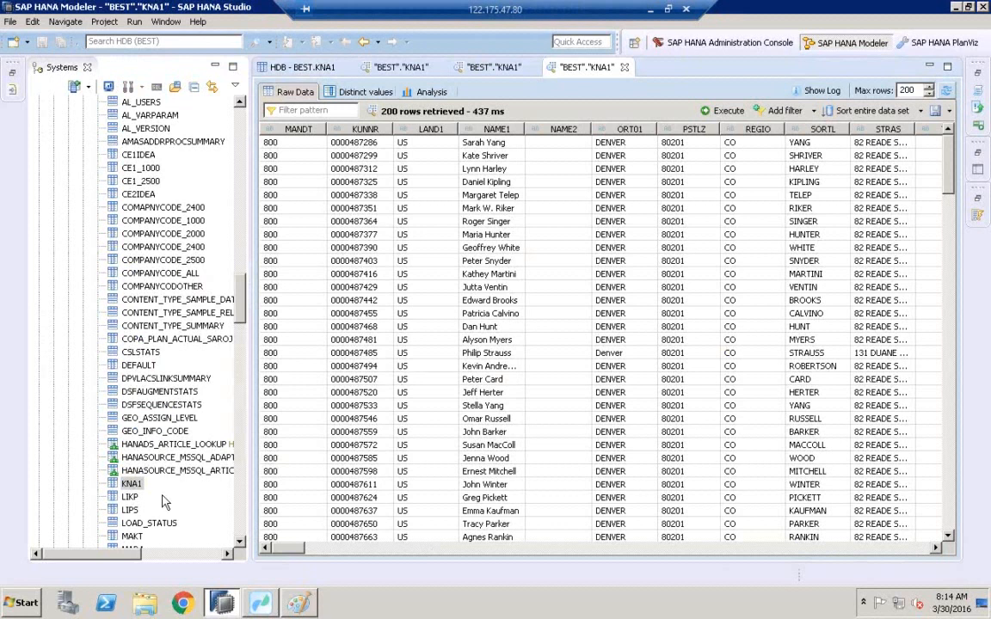
Switch to Paint and draw a pencil curve from the upper-left of the large box into the HOT box.
{"action": "left_click", "coordinate": [304, 604]}
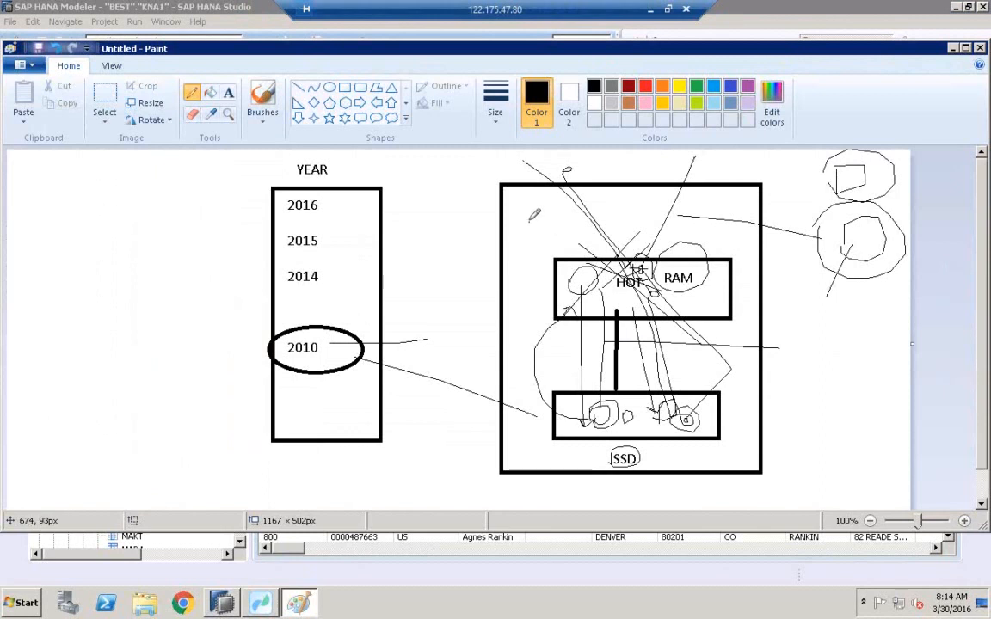
{"action": "mouse_move", "coordinate": [534, 221]}
{"action": "left_mouse_down"}
{"action": "mouse_move", "coordinate": [552, 227]}
{"action": "mouse_move", "coordinate": [587, 275]}
{"action": "left_mouse_up"}
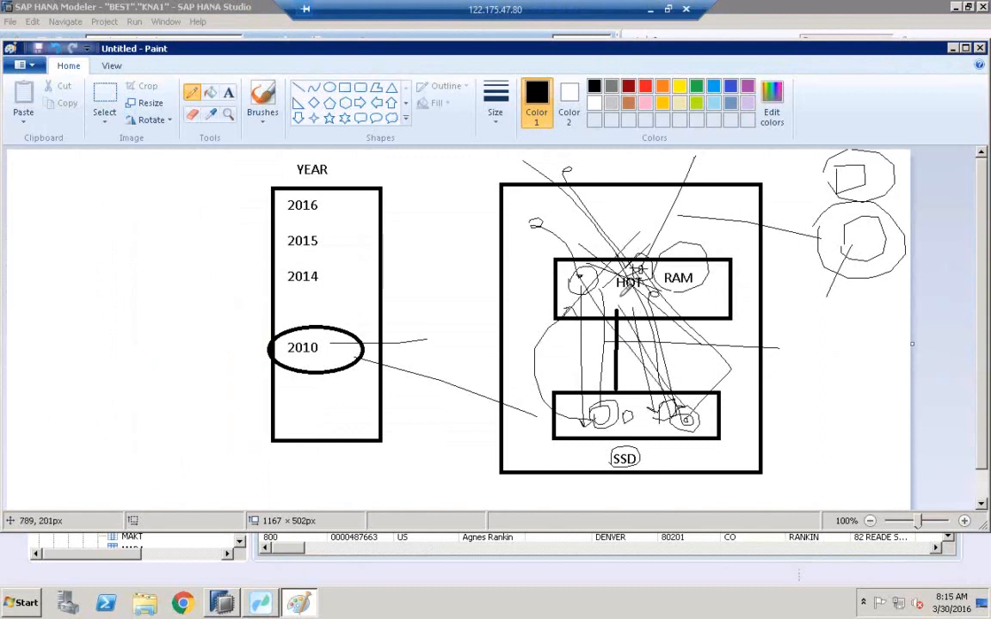
Switch back, open another data preview of KNA1, and re-run the preview query several times.
{"action": "left_click", "coordinate": [233, 606]}
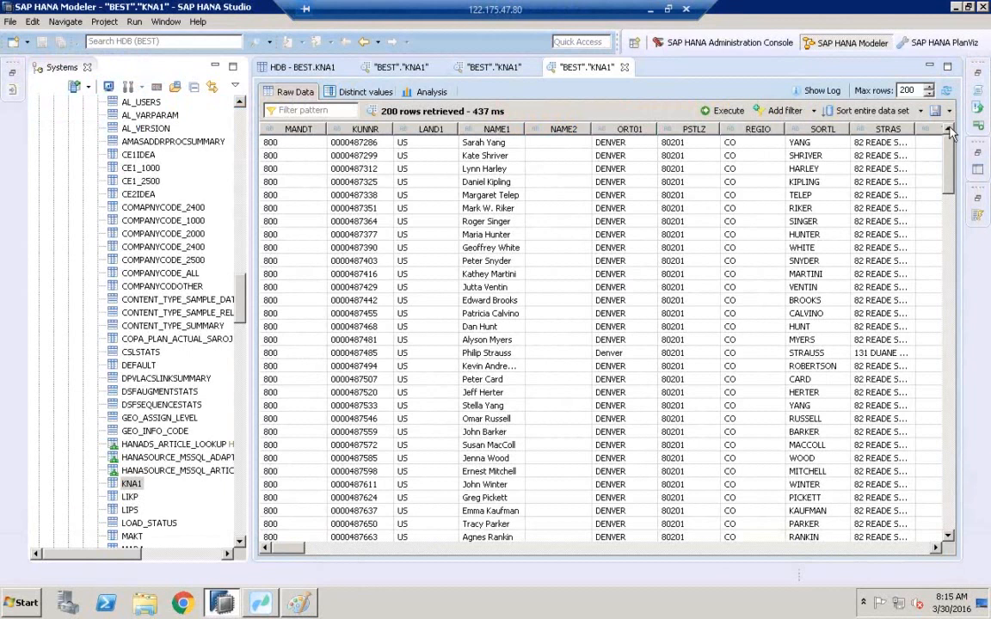
{"action": "left_click", "coordinate": [130, 485]}
{"action": "right_click", "coordinate": [131, 488]}
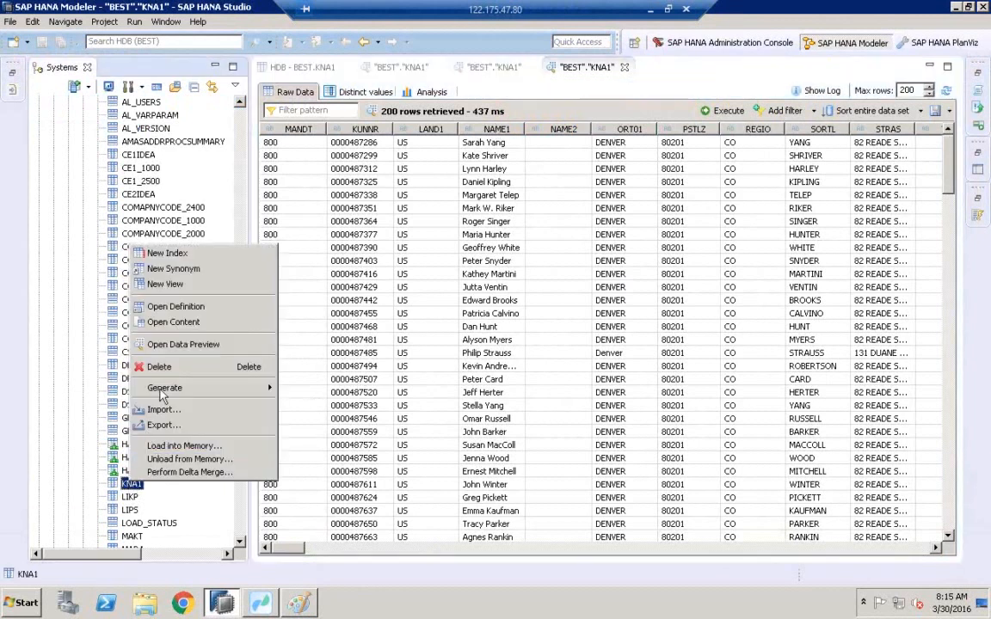
{"action": "left_click", "coordinate": [171, 345]}
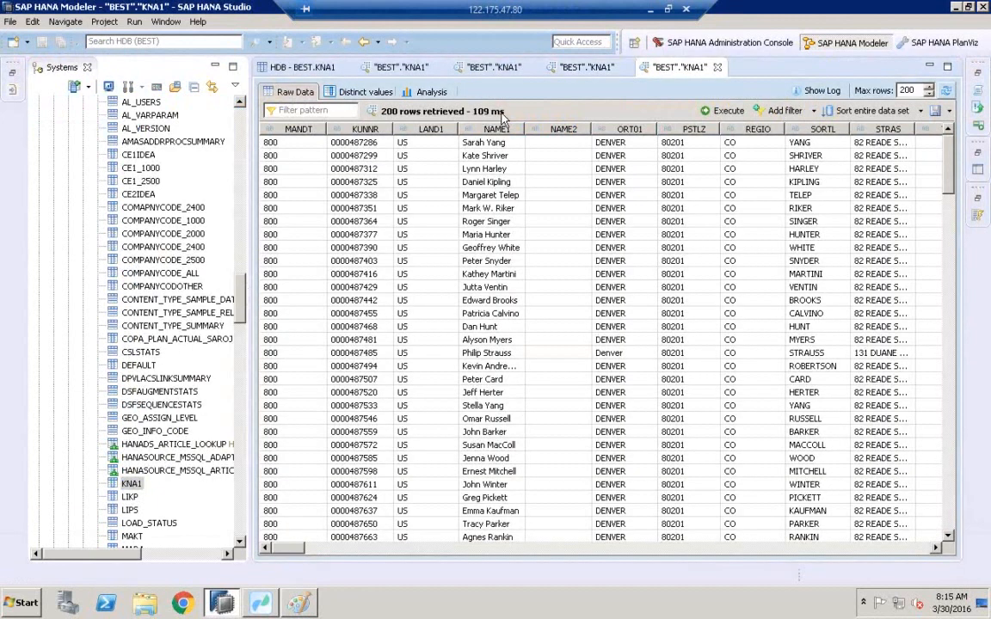
{"action": "left_click", "coordinate": [947, 92]}
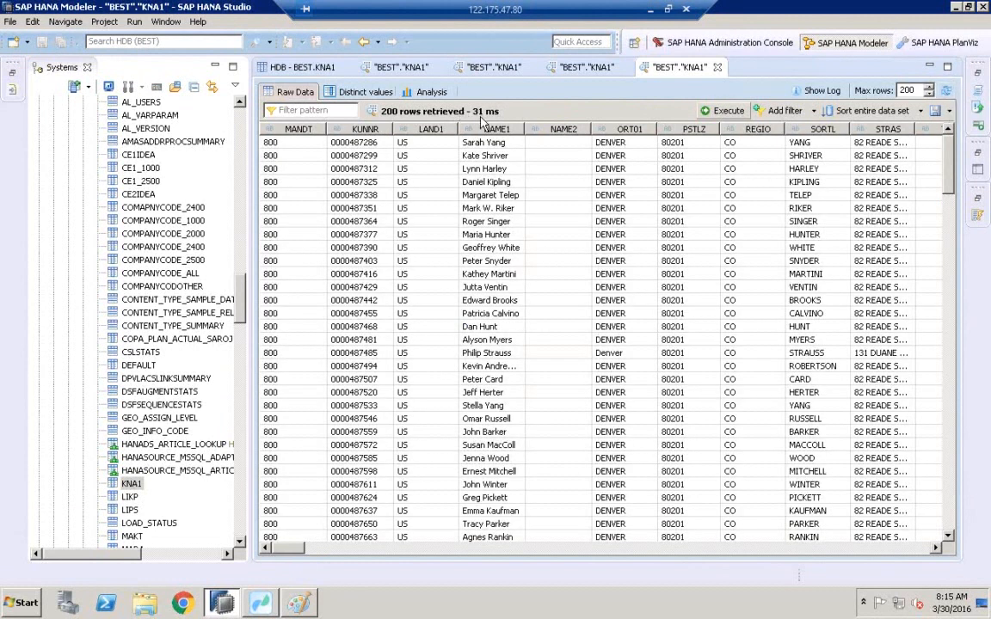
{"action": "left_click", "coordinate": [946, 92]}
{"action": "left_click", "coordinate": [946, 92]}
In Paint, draw small pencil loops near the large box's upper-left corner and a line into the HOT box.
{"action": "left_click", "coordinate": [298, 603]}
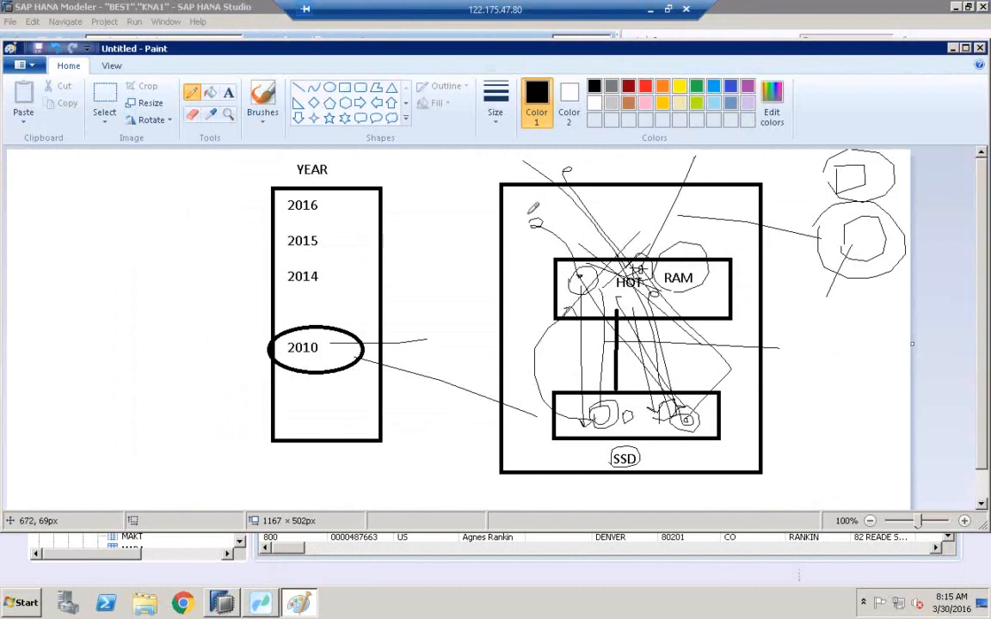
{"action": "mouse_move", "coordinate": [527, 215]}
{"action": "left_mouse_down"}
{"action": "mouse_move", "coordinate": [545, 221]}
{"action": "mouse_move", "coordinate": [527, 224]}
{"action": "mouse_move", "coordinate": [588, 293]}
{"action": "mouse_move", "coordinate": [641, 424]}
{"action": "mouse_move", "coordinate": [637, 307]}
{"action": "mouse_move", "coordinate": [645, 304]}
{"action": "mouse_move", "coordinate": [634, 310]}
{"action": "mouse_move", "coordinate": [554, 212]}
{"action": "left_mouse_up"}
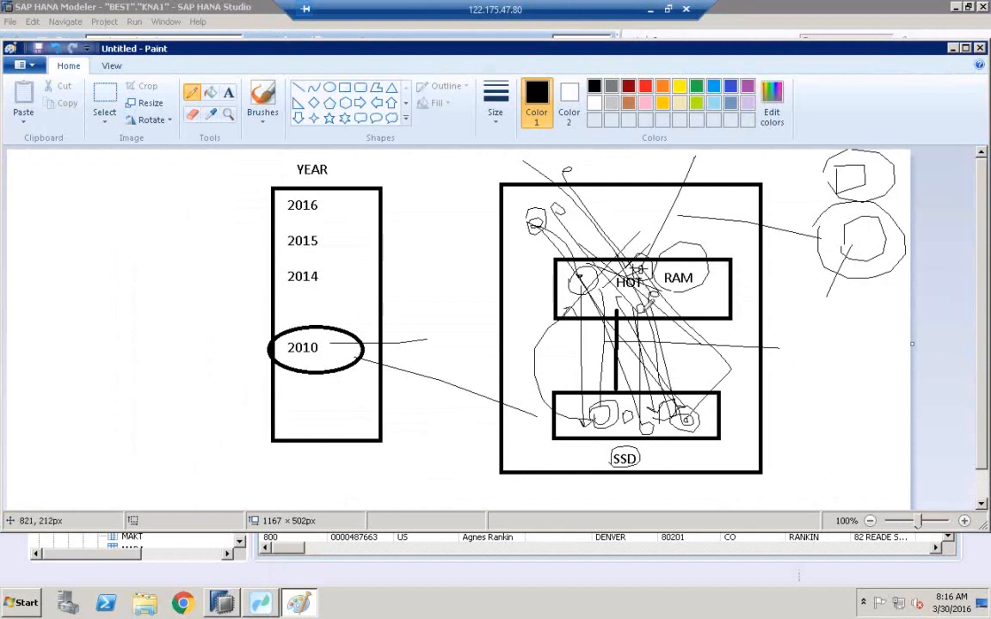
{"action": "left_click_drag", "start_coordinate": [502, 259], "coordinate": [567, 306]}
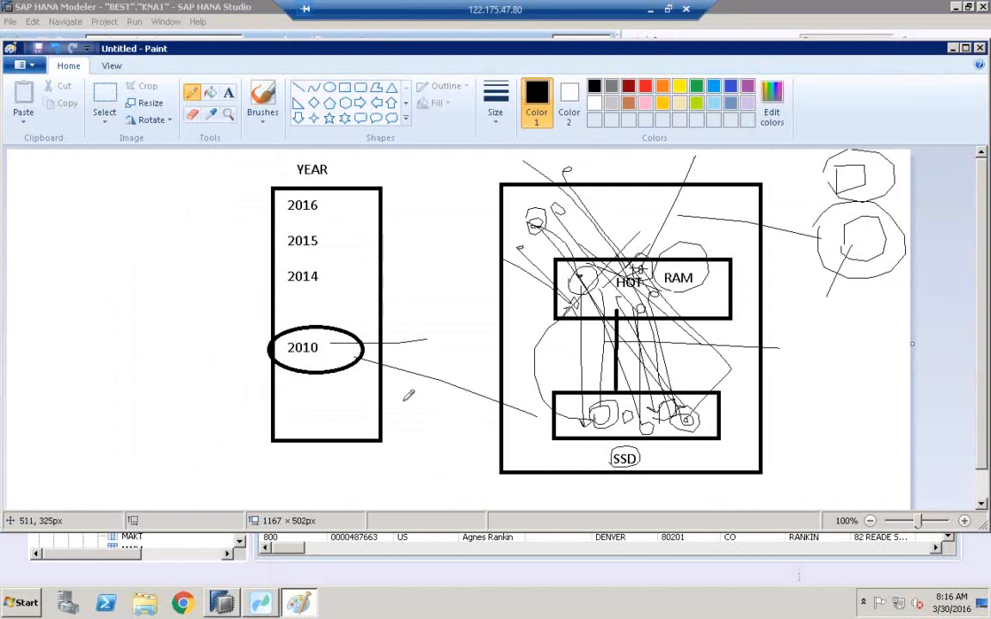
Switch back, open the KNA1 table definition, and refresh its runtime information.
{"action": "left_click", "coordinate": [224, 604]}
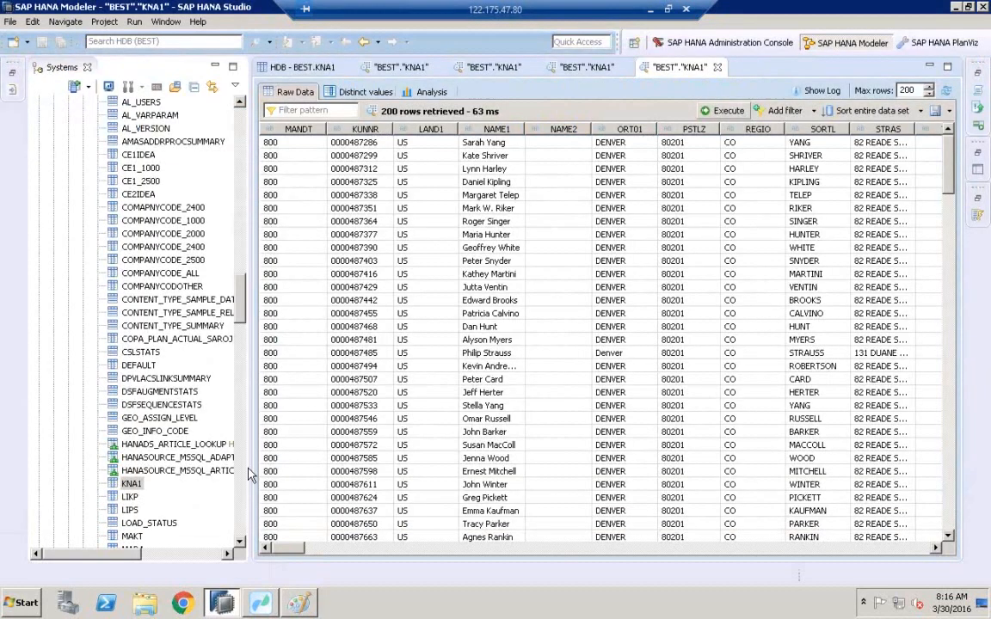
{"action": "left_click", "coordinate": [133, 487]}
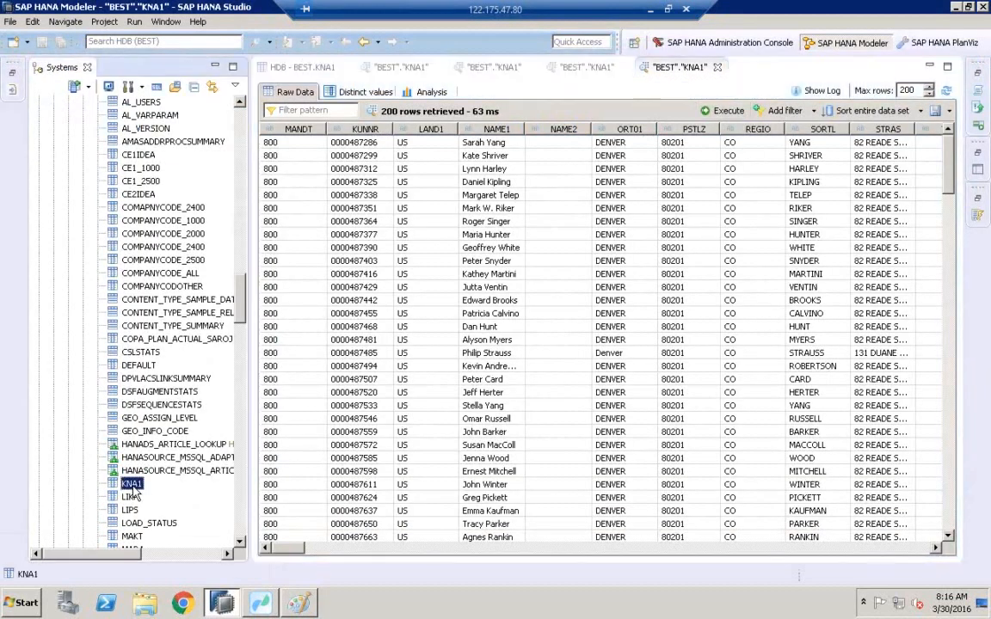
{"action": "right_click", "coordinate": [134, 490]}
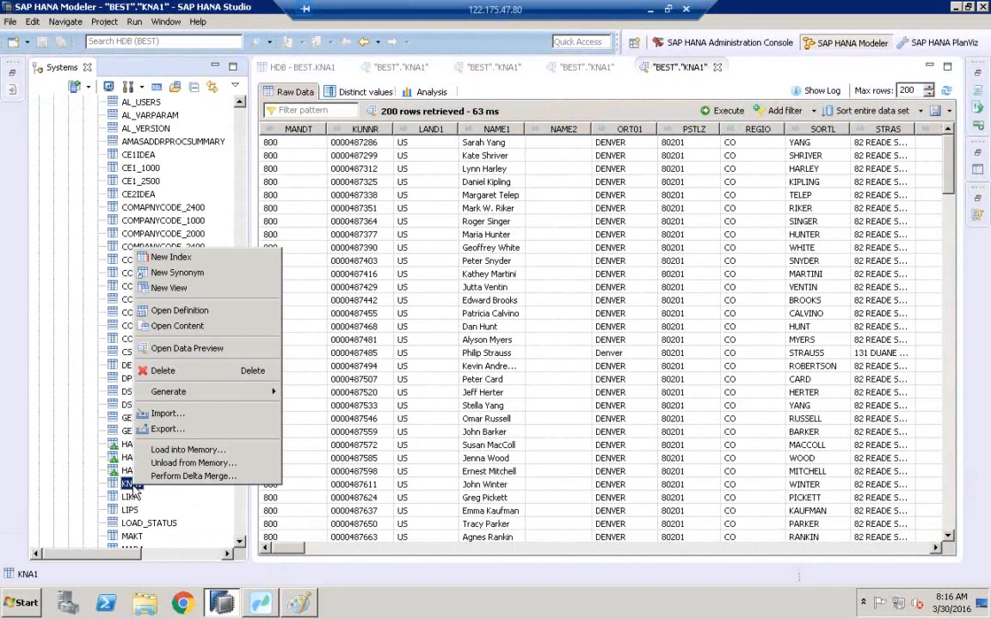
{"action": "left_click", "coordinate": [199, 311]}
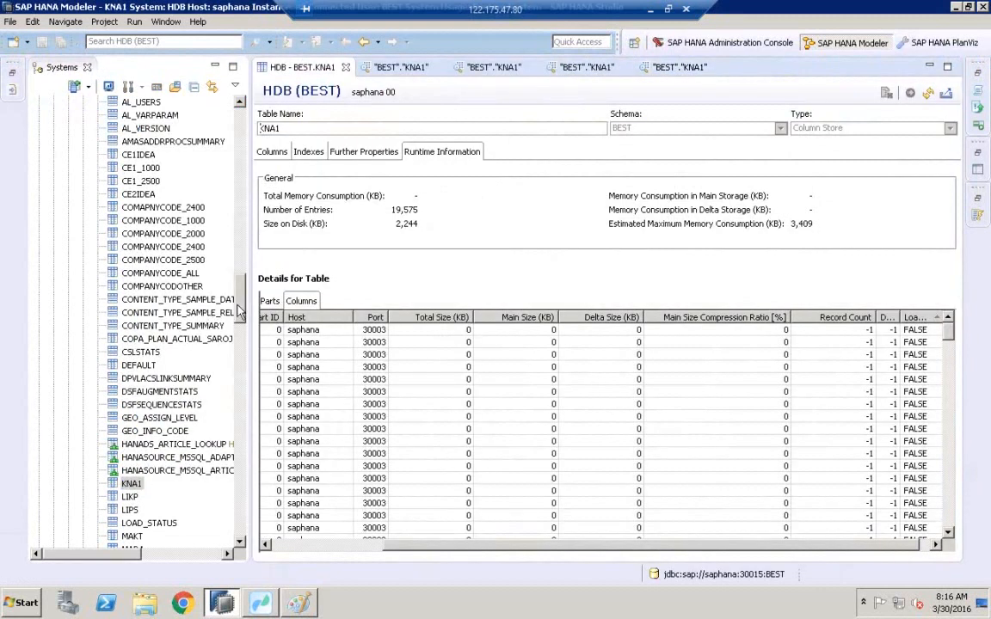
{"action": "left_click", "coordinate": [928, 93]}
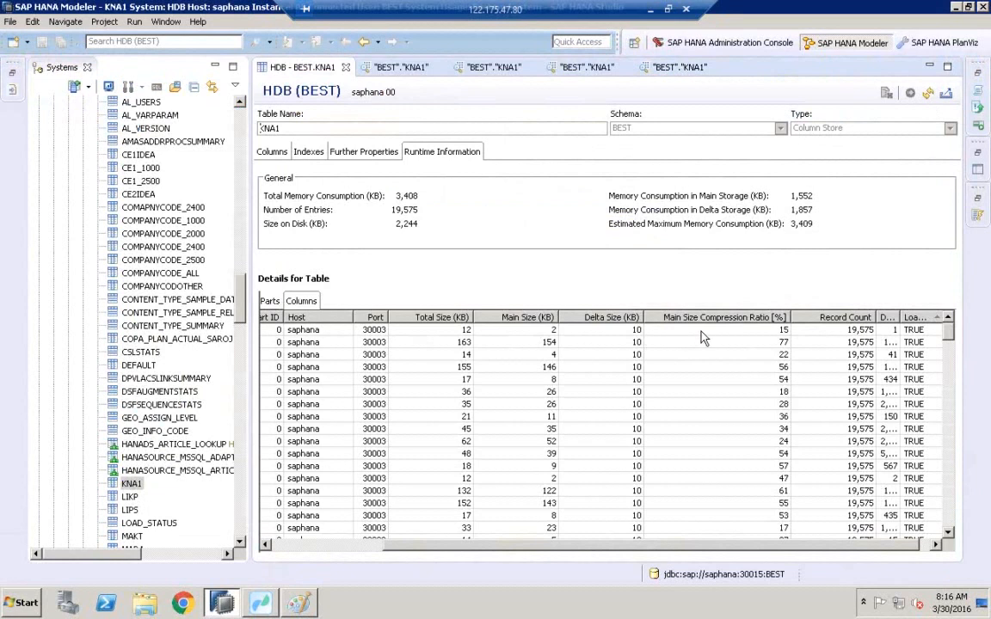
Narrow the Systems panel and widen the Distinct Records column to review KNA1's per-column memory statistics.
{"action": "left_click_drag", "start_coordinate": [407, 551], "coordinate": [288, 536]}
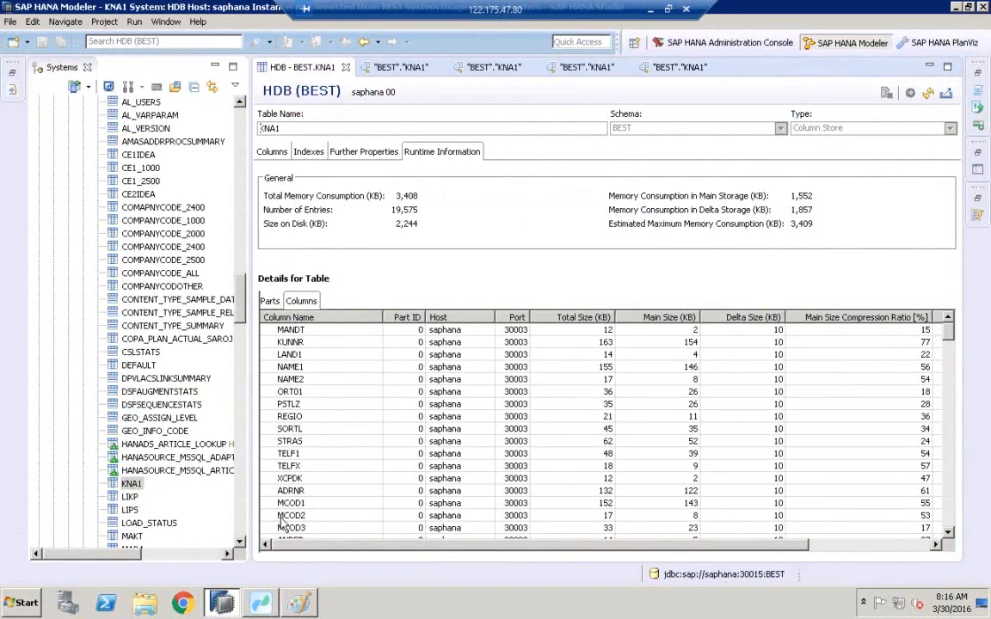
{"action": "left_click_drag", "start_coordinate": [254, 470], "coordinate": [221, 471]}
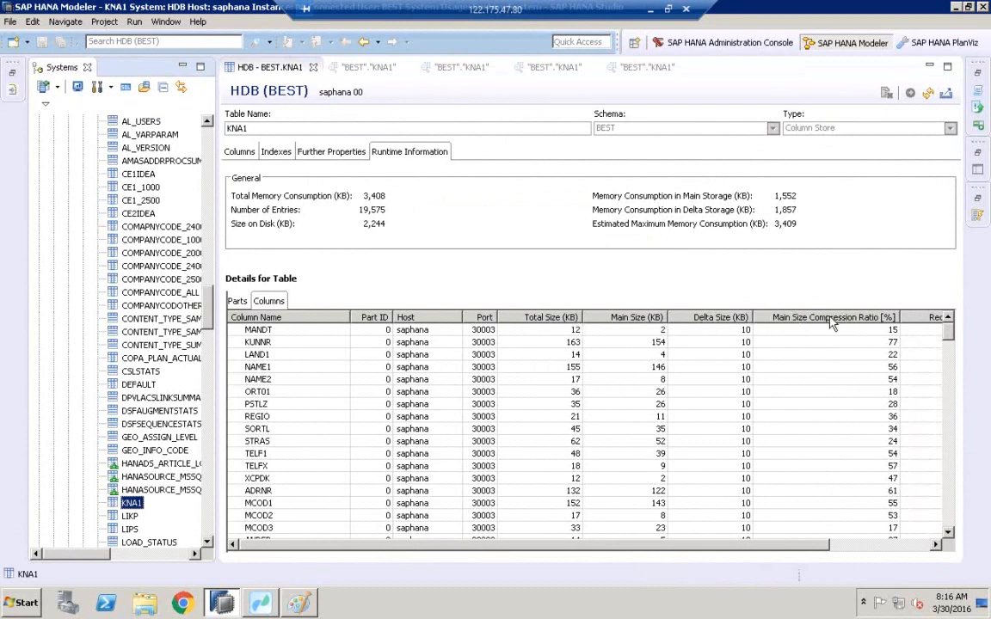
{"action": "left_click_drag", "start_coordinate": [784, 546], "coordinate": [886, 546]}
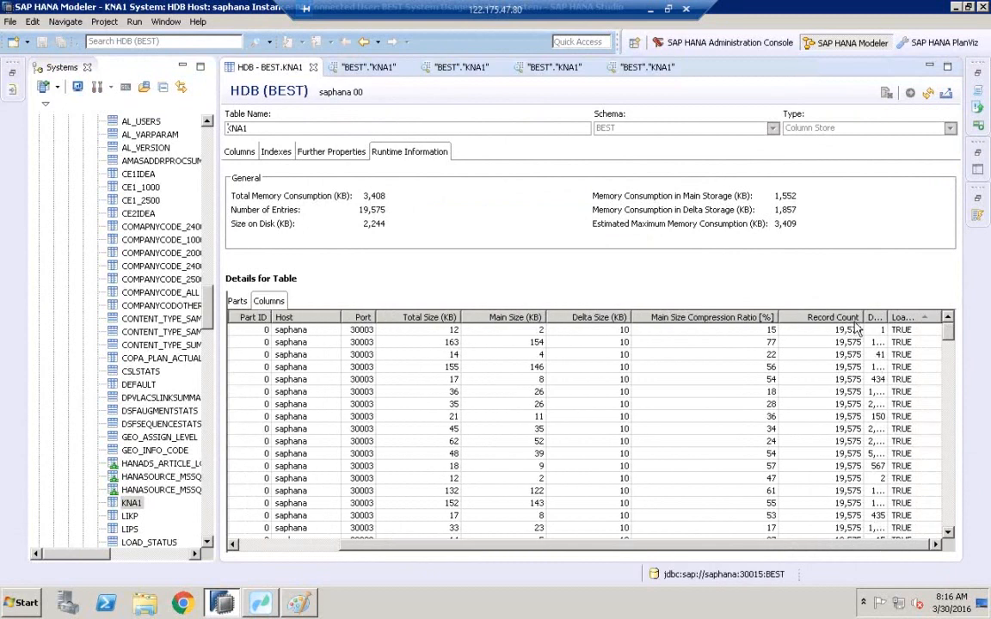
{"action": "left_click_drag", "start_coordinate": [885, 317], "coordinate": [933, 316]}
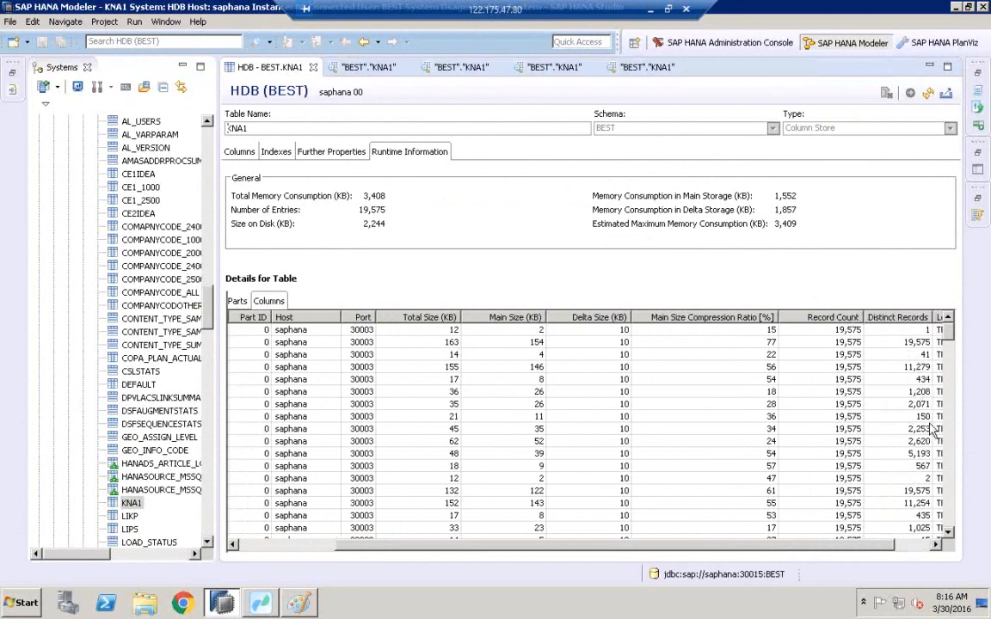
{"action": "left_click_drag", "start_coordinate": [851, 543], "coordinate": [903, 547]}
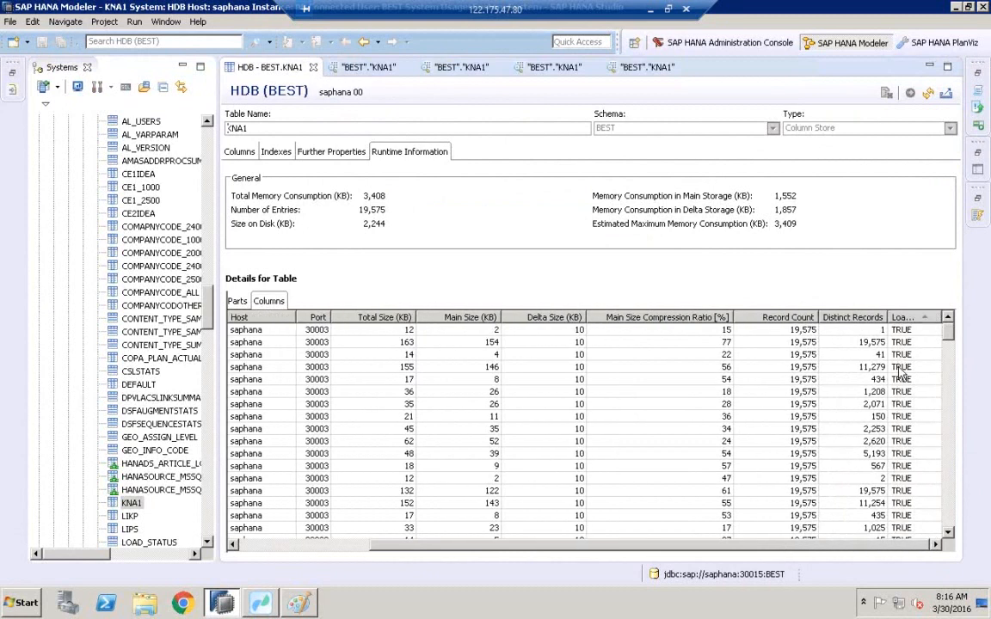
Add the Compression Type column to the table's per-column runtime statistics view.
{"action": "right_click", "coordinate": [658, 346]}
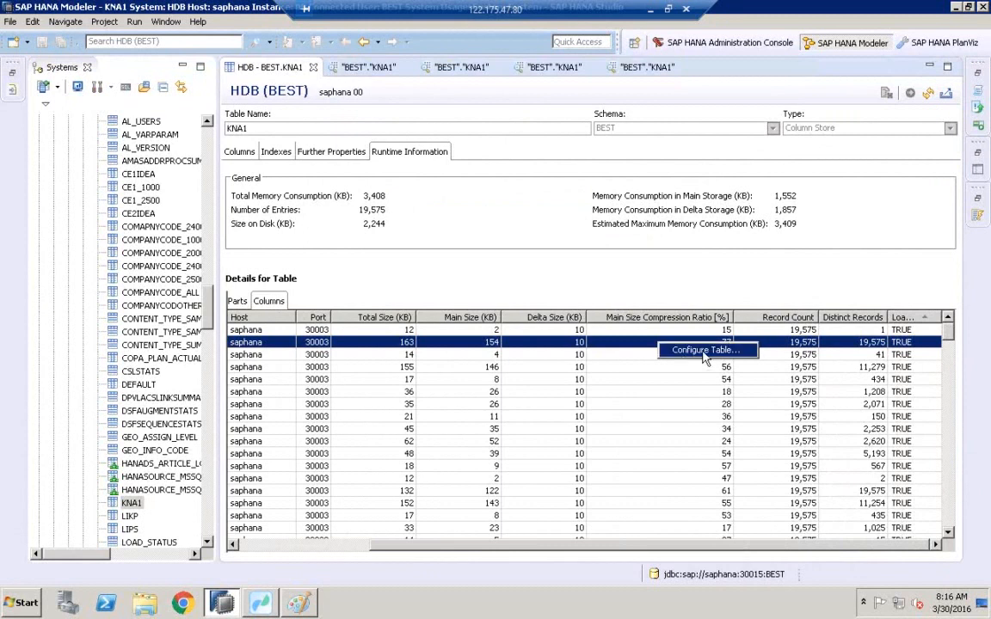
{"action": "left_click", "coordinate": [703, 351]}
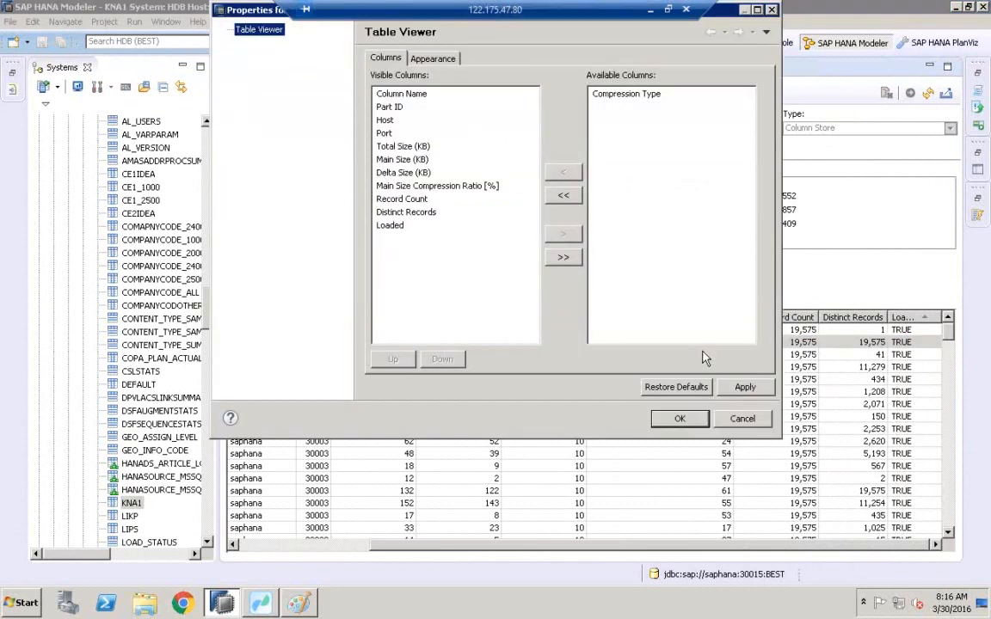
{"action": "left_click", "coordinate": [632, 99]}
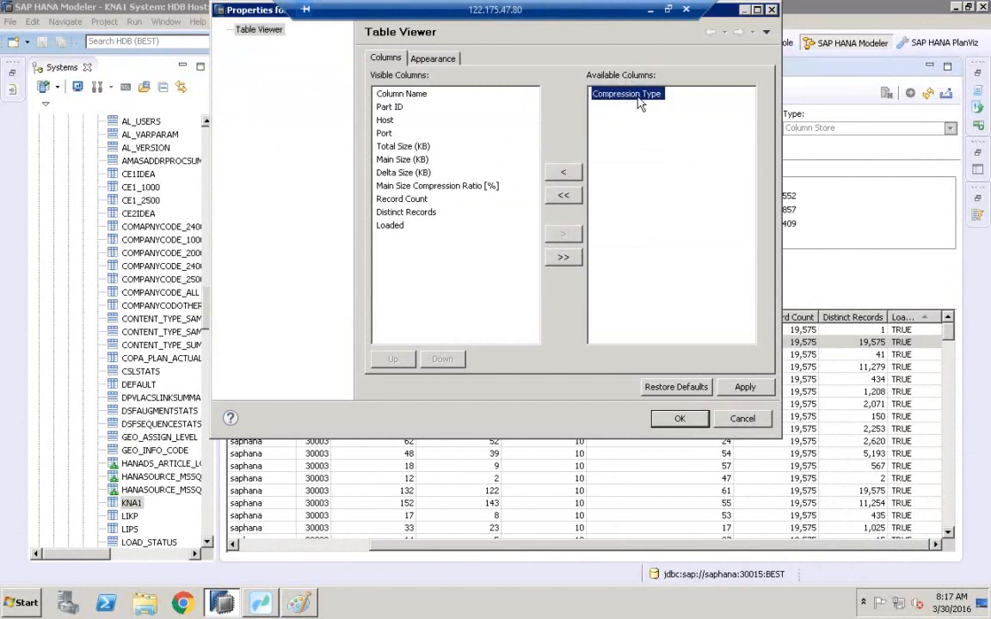
{"action": "left_click", "coordinate": [563, 172]}
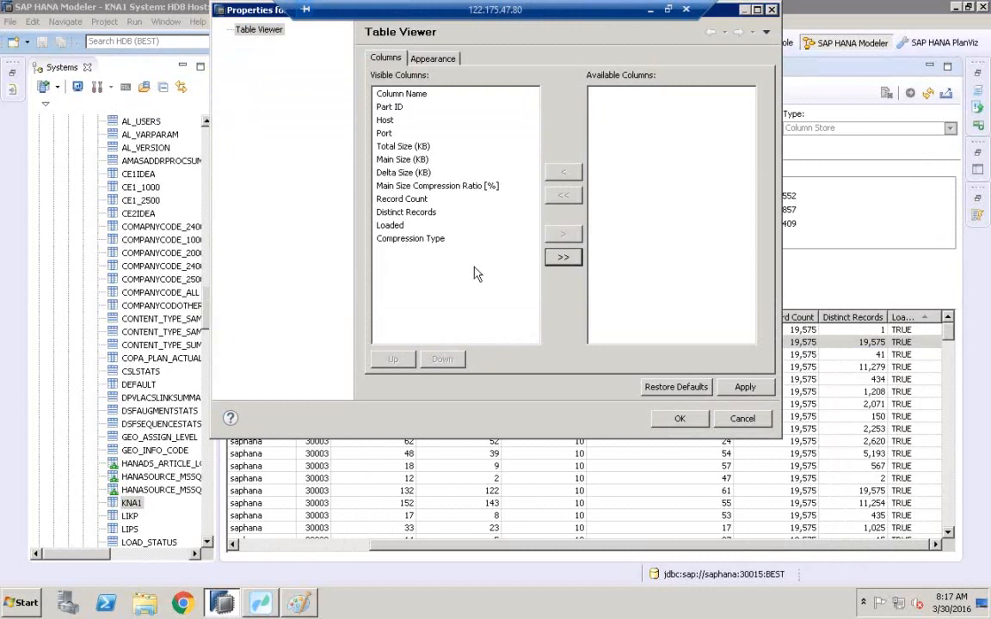
{"action": "left_click", "coordinate": [753, 391]}
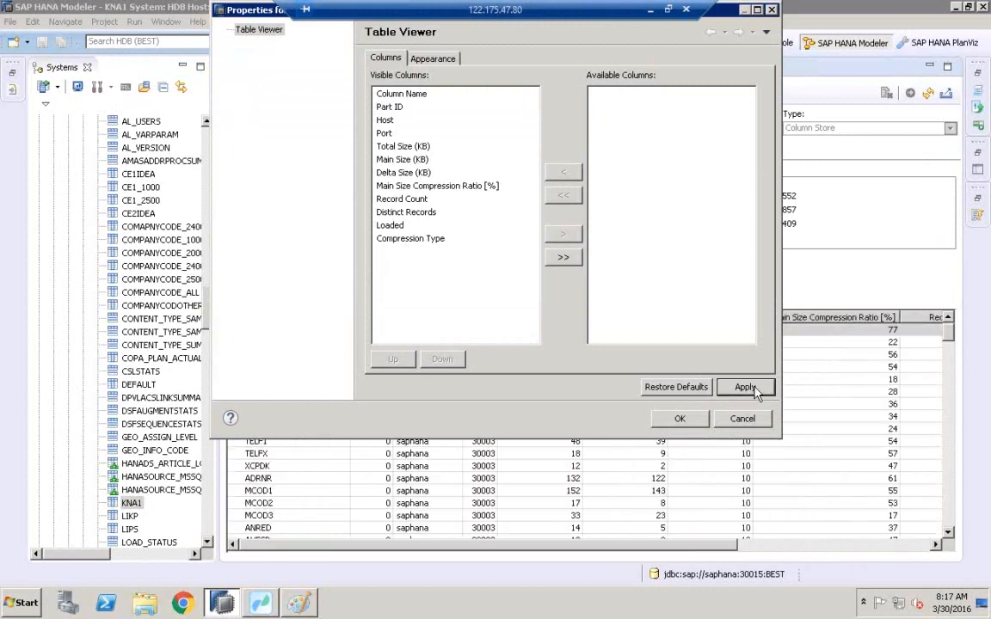
{"action": "left_click", "coordinate": [683, 419]}
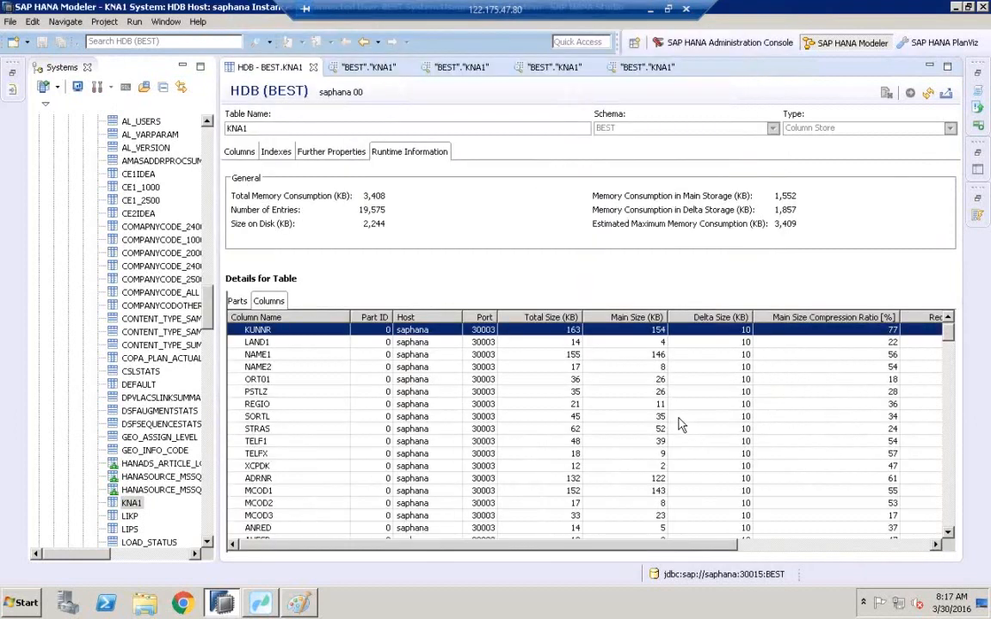
Scroll through the per-column statistics to review each KNA1 column's compression type.
{"action": "left_click_drag", "start_coordinate": [619, 544], "coordinate": [842, 537]}
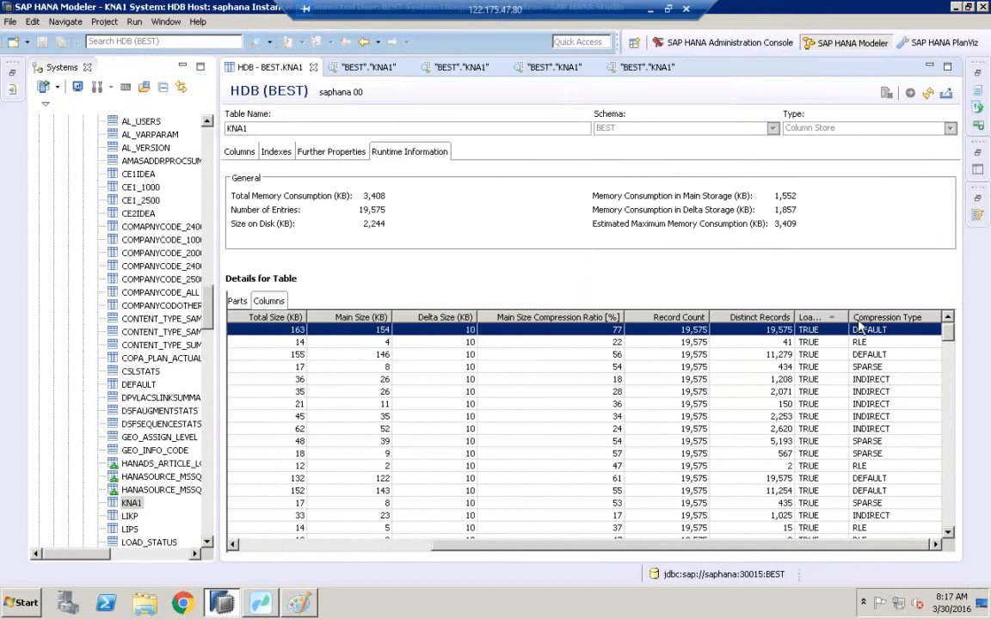
{"action": "left_click_drag", "start_coordinate": [796, 317], "coordinate": [760, 317]}
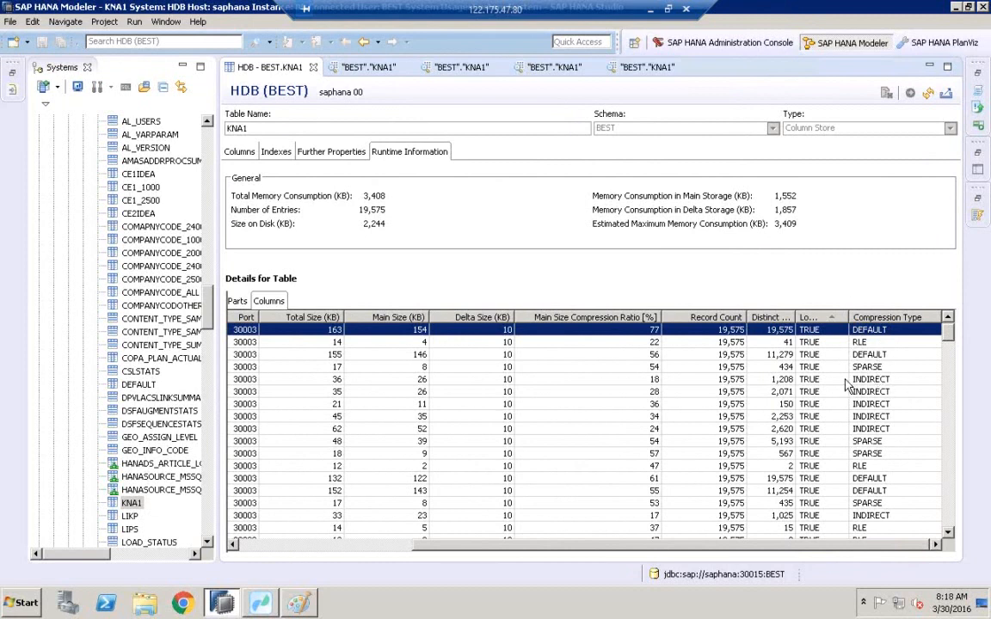
{"action": "left_click_drag", "start_coordinate": [949, 339], "coordinate": [947, 361]}
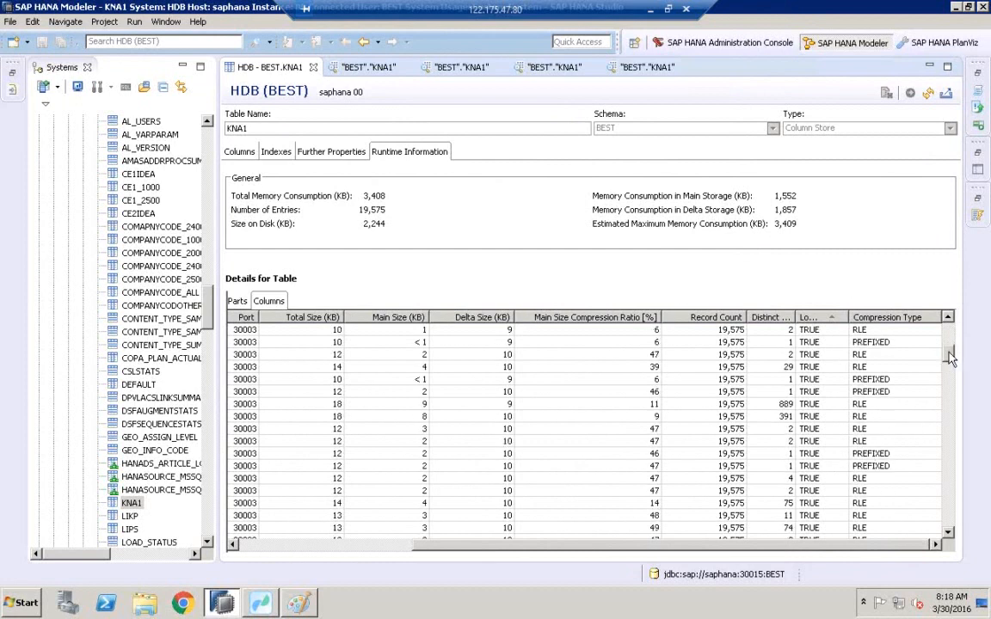
{"action": "left_click_drag", "start_coordinate": [950, 359], "coordinate": [949, 319]}
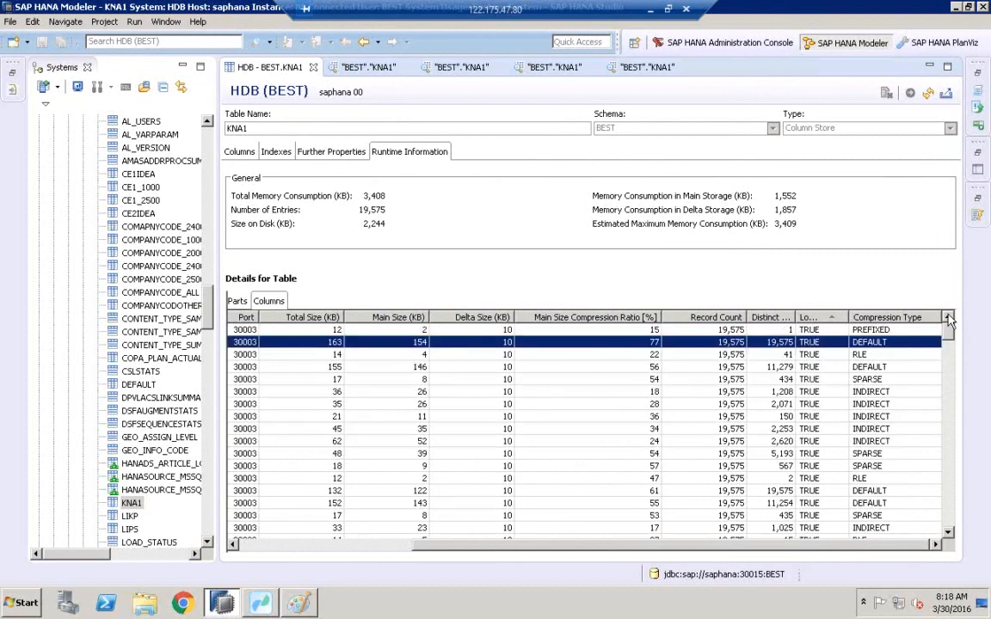
{"action": "left_click_drag", "start_coordinate": [632, 548], "coordinate": [422, 546]}
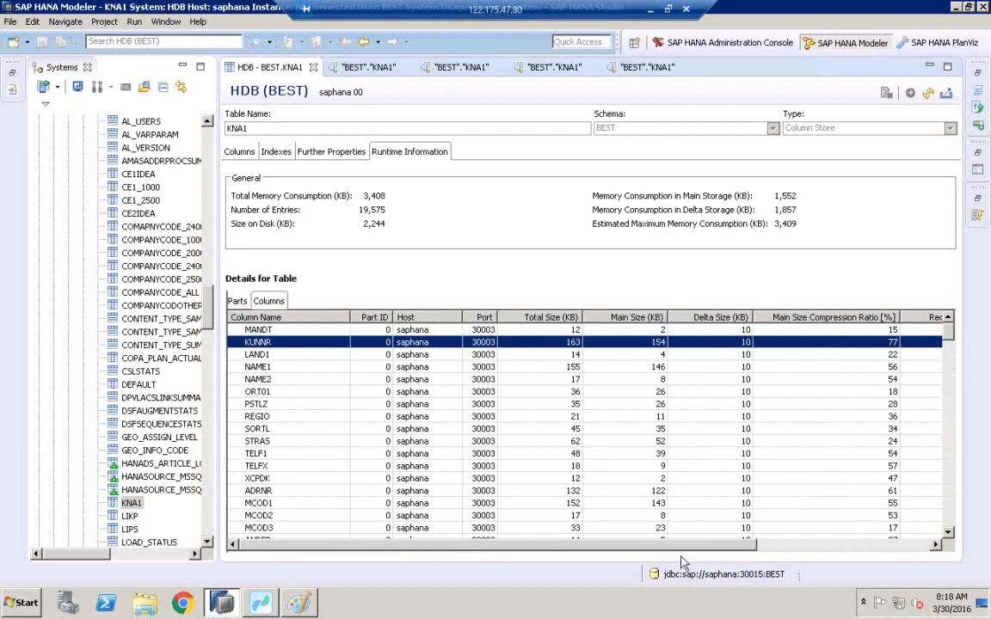
{"action": "left_click_drag", "start_coordinate": [681, 551], "coordinate": [598, 540]}
Open a data preview of KNA1 and refresh it.
{"action": "left_click", "coordinate": [131, 505]}
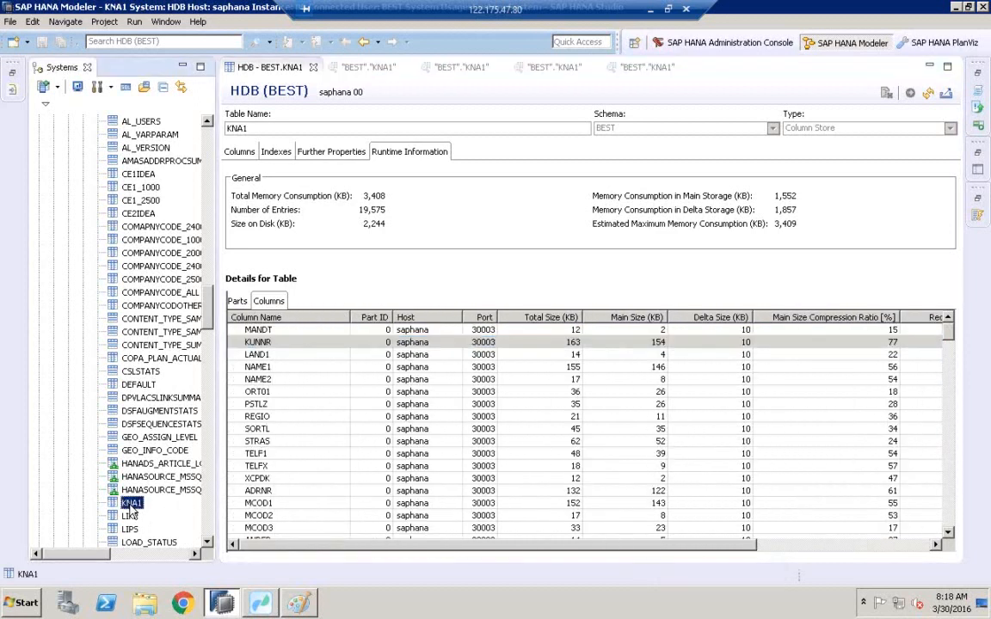
{"action": "right_click", "coordinate": [132, 510]}
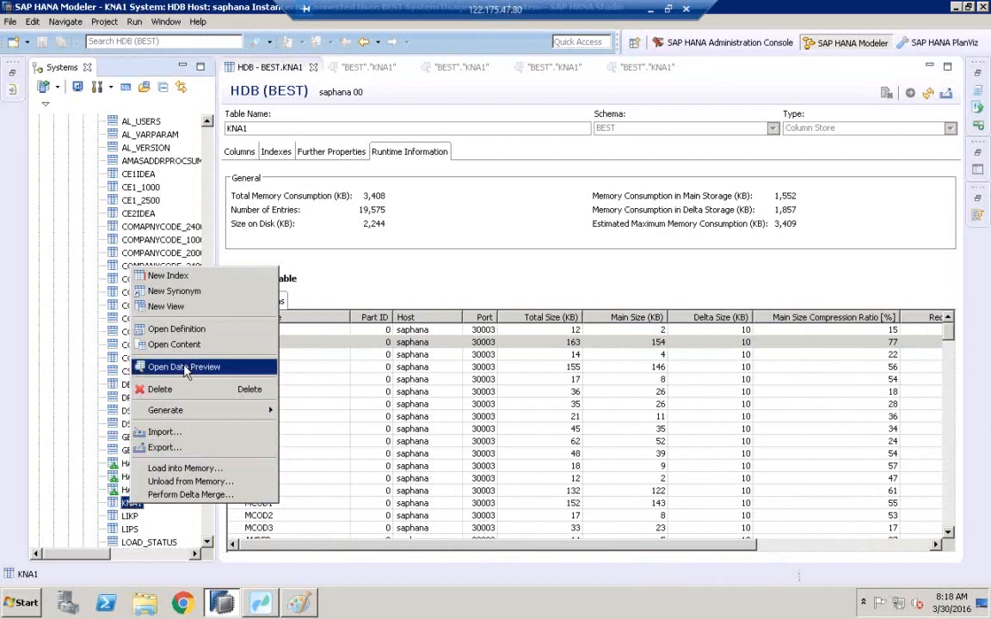
{"action": "left_click", "coordinate": [165, 328]}
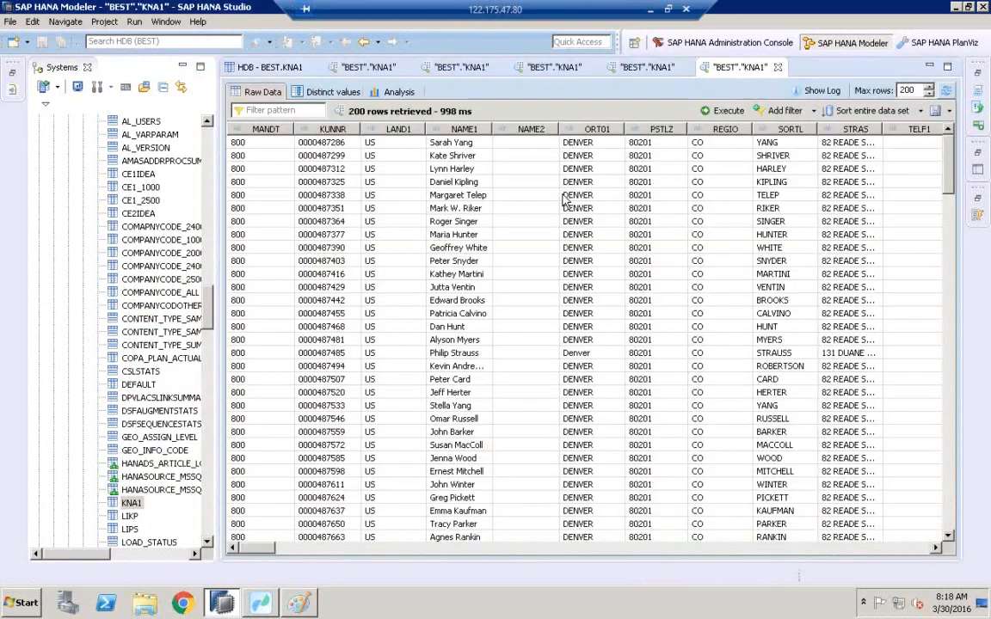
{"action": "left_click", "coordinate": [946, 91]}
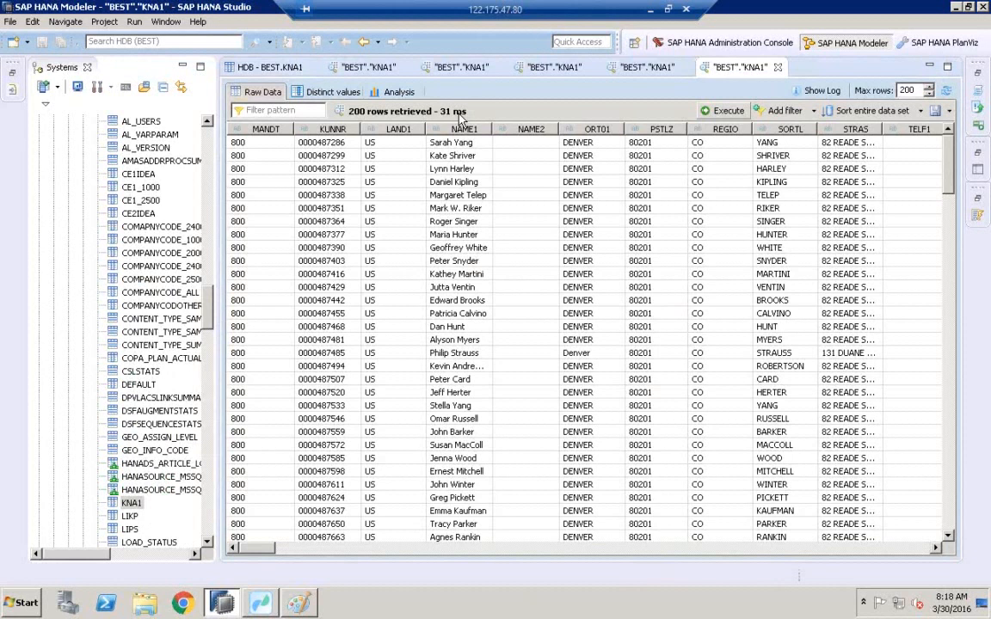
Perform a delta merge on the KNA1 table.
{"action": "left_click", "coordinate": [130, 505]}
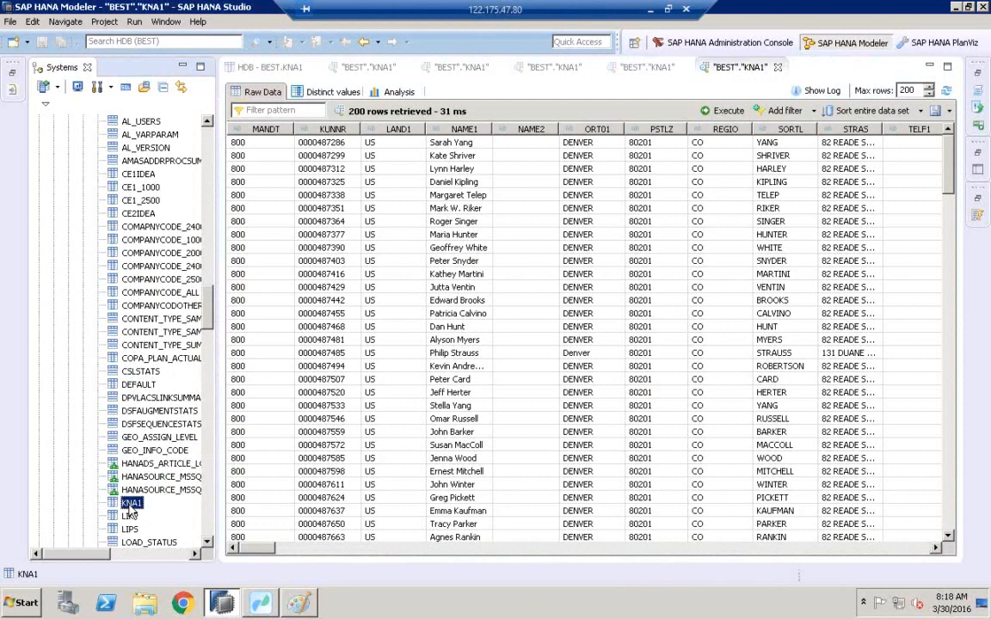
{"action": "right_click", "coordinate": [129, 505]}
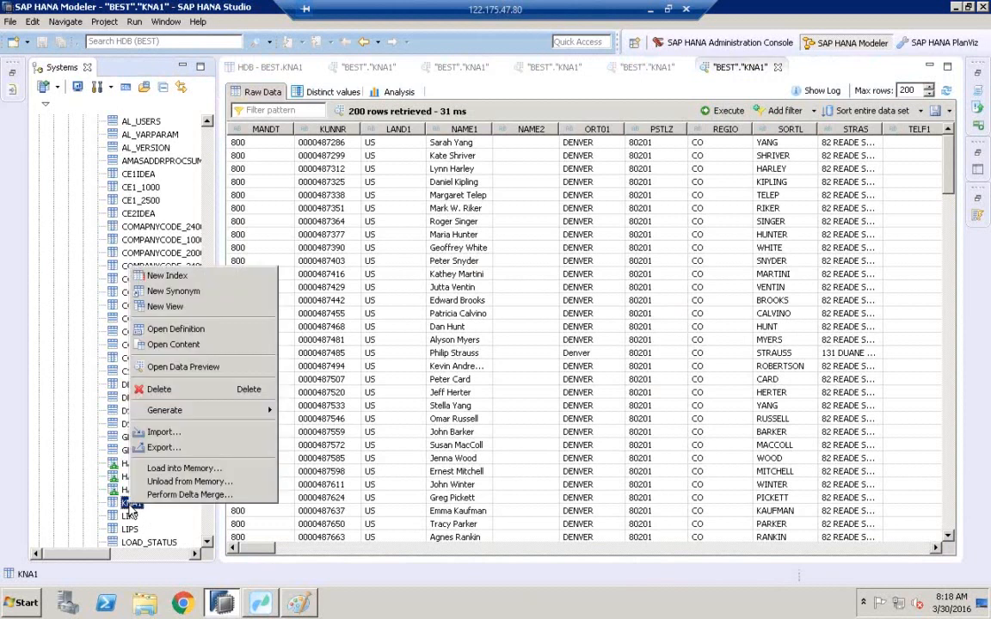
{"action": "left_click", "coordinate": [186, 496]}
{"action": "left_click", "coordinate": [577, 321]}
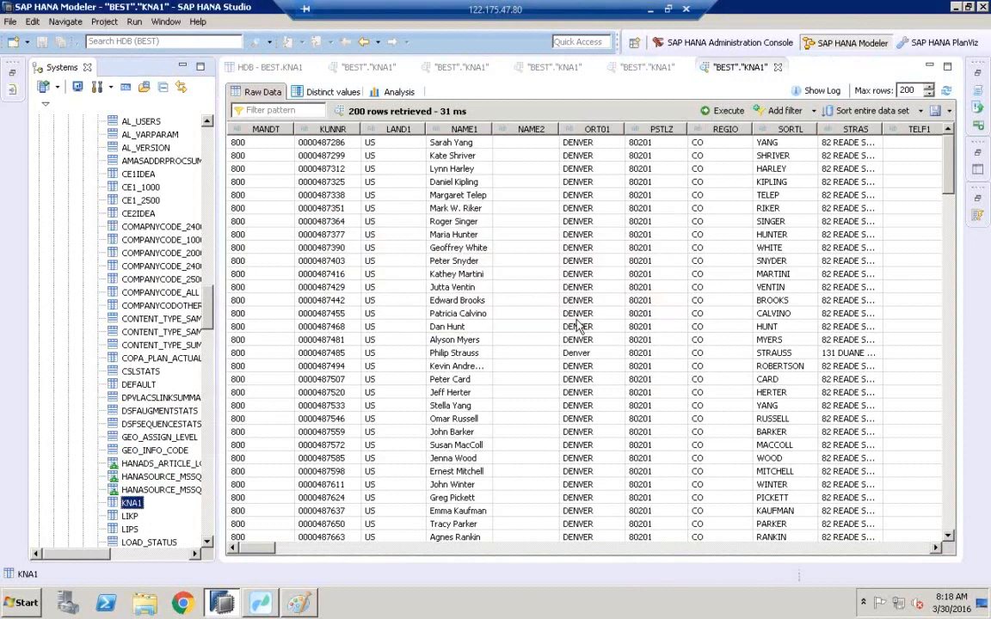
Reopen the KNA1 table definition and refresh its runtime information.
{"action": "right_click", "coordinate": [127, 509]}
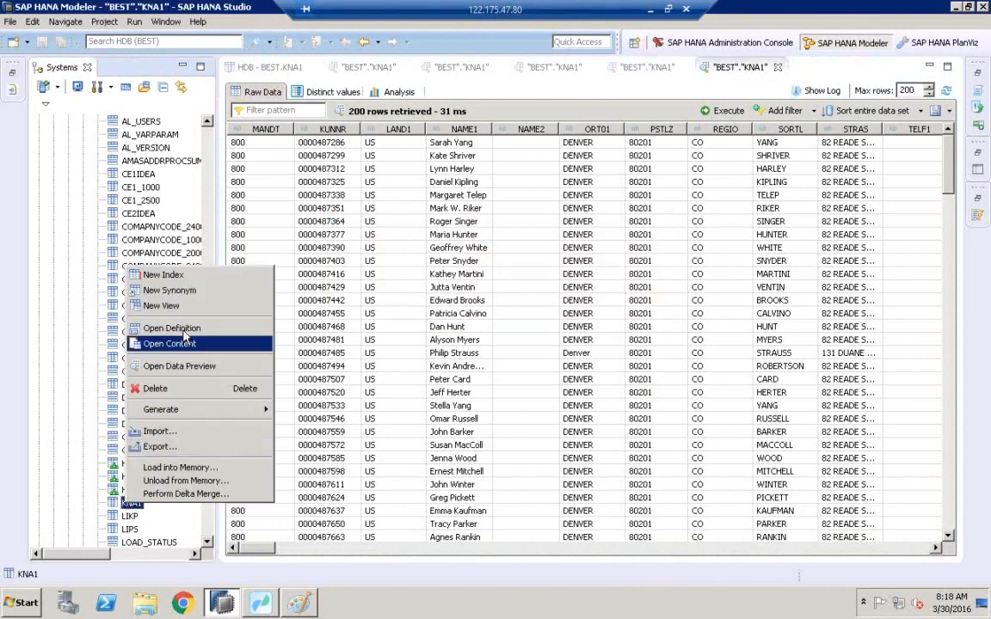
{"action": "left_click", "coordinate": [172, 328]}
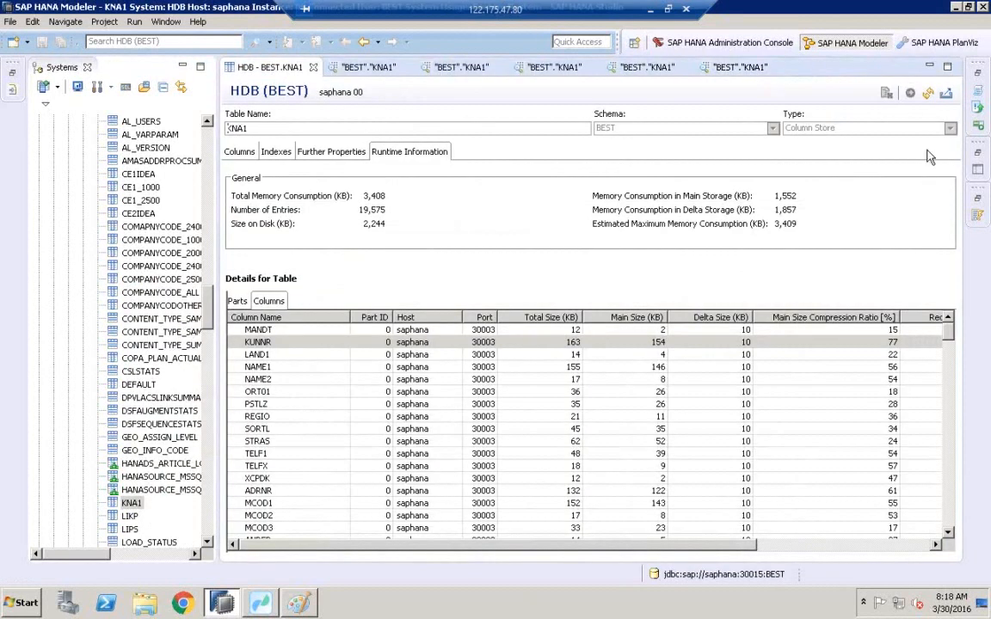
{"action": "left_click", "coordinate": [928, 93]}
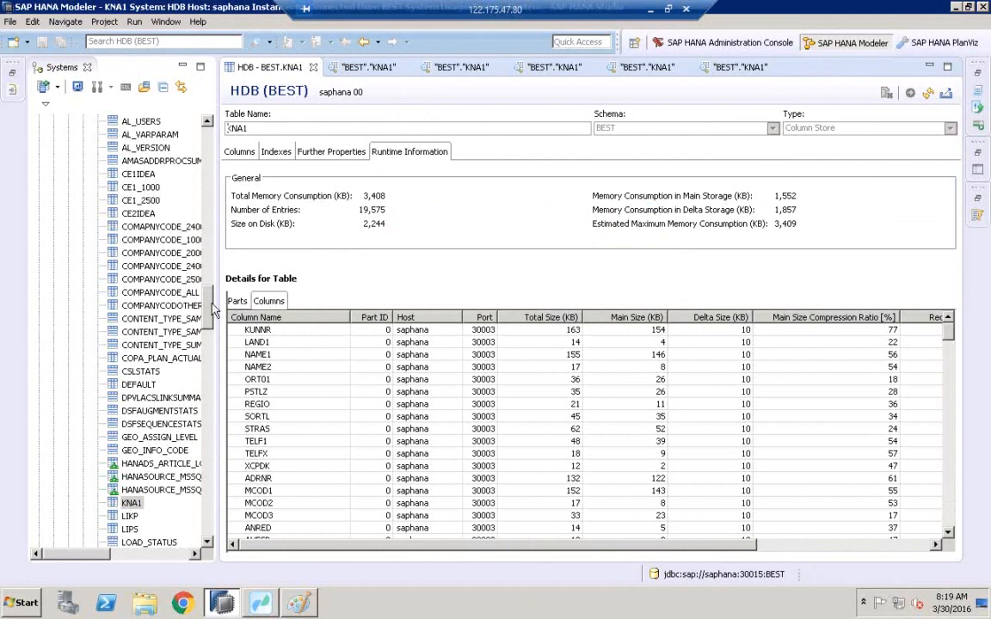
Open the administration overview of the HDB (BEST) system.
{"action": "left_click_drag", "start_coordinate": [215, 310], "coordinate": [273, 124]}
{"action": "left_click", "coordinate": [77, 102]}
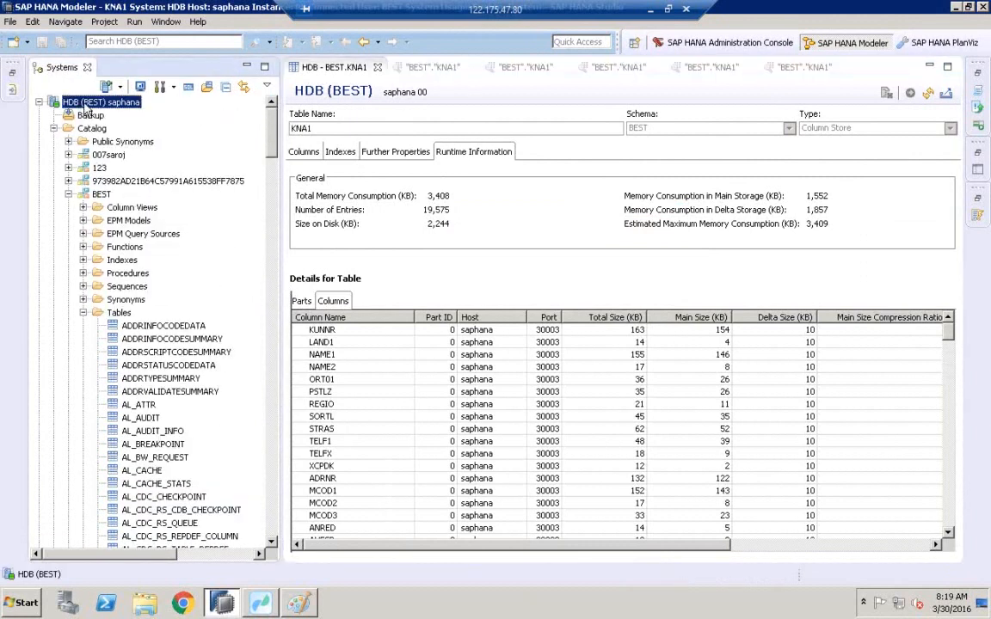
{"action": "double_click", "coordinate": [73, 104]}
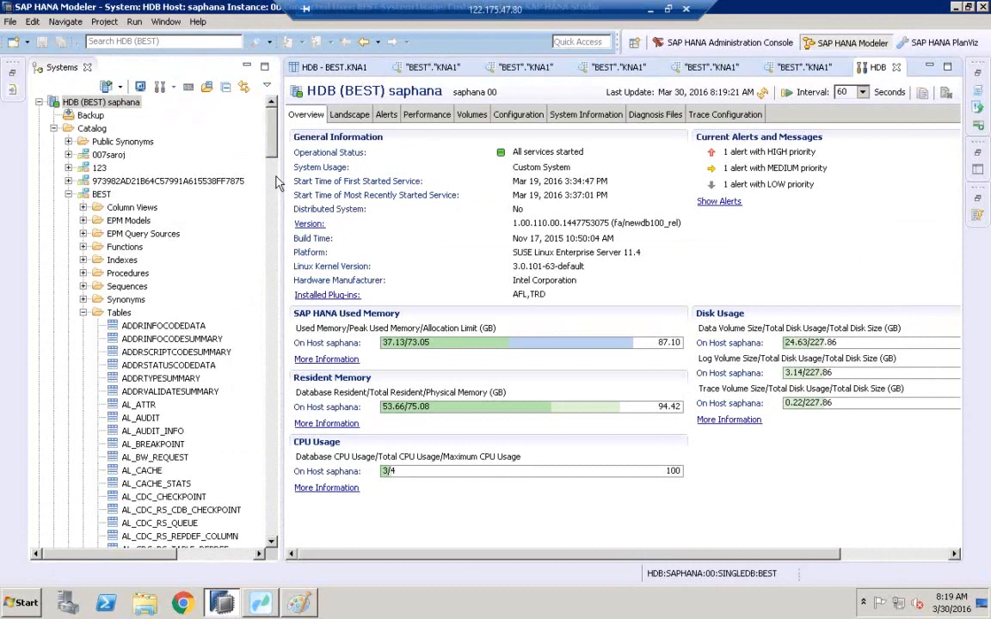
{"action": "left_click_drag", "start_coordinate": [279, 185], "coordinate": [204, 176]}
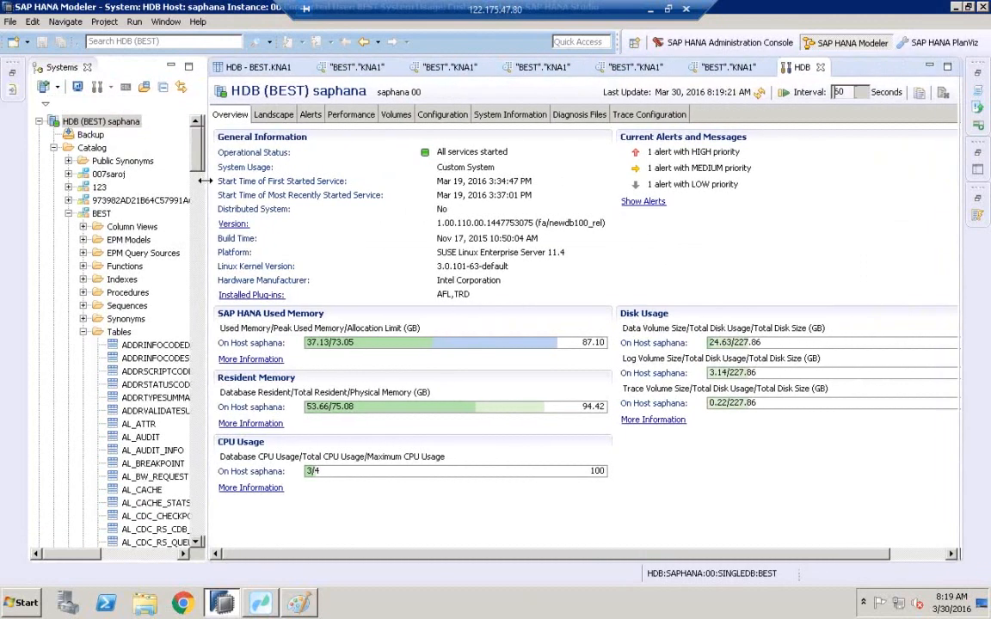
Open the Merge Statistics view from the system's predefined System Information statements.
{"action": "left_click", "coordinate": [439, 115]}
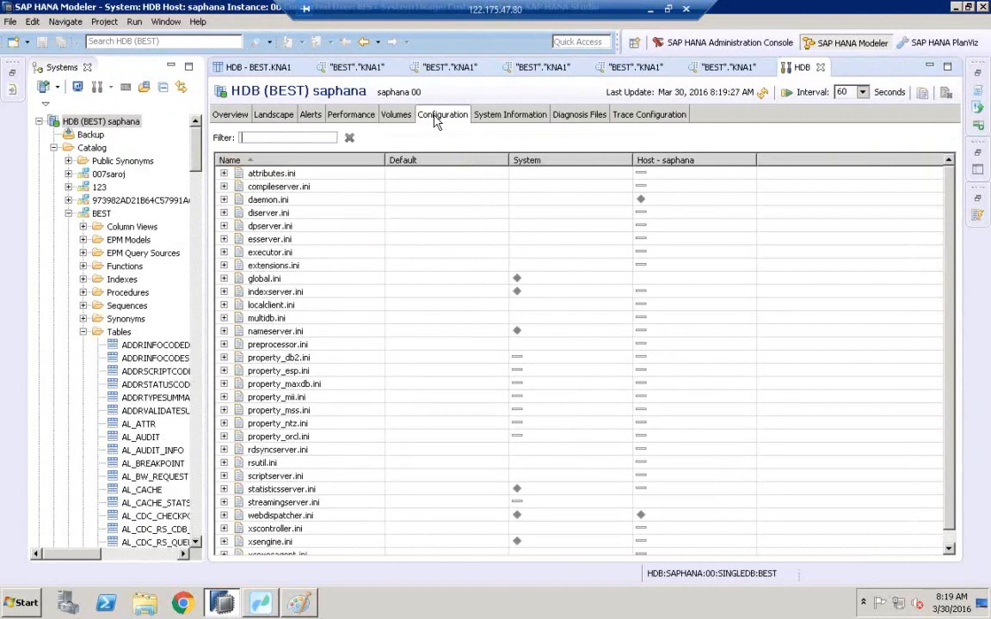
{"action": "left_click", "coordinate": [487, 123]}
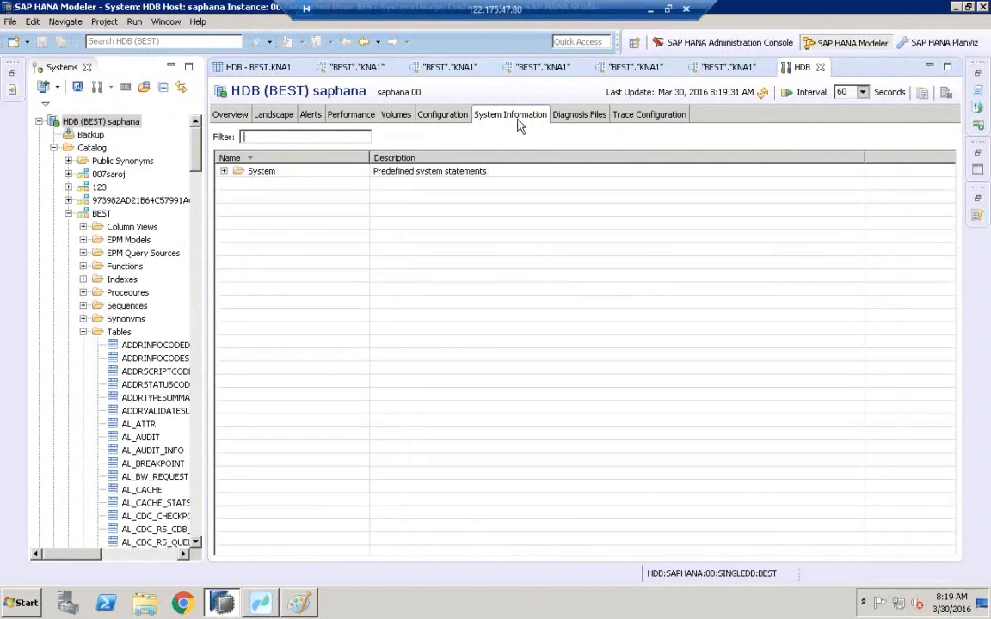
{"action": "left_click", "coordinate": [224, 171]}
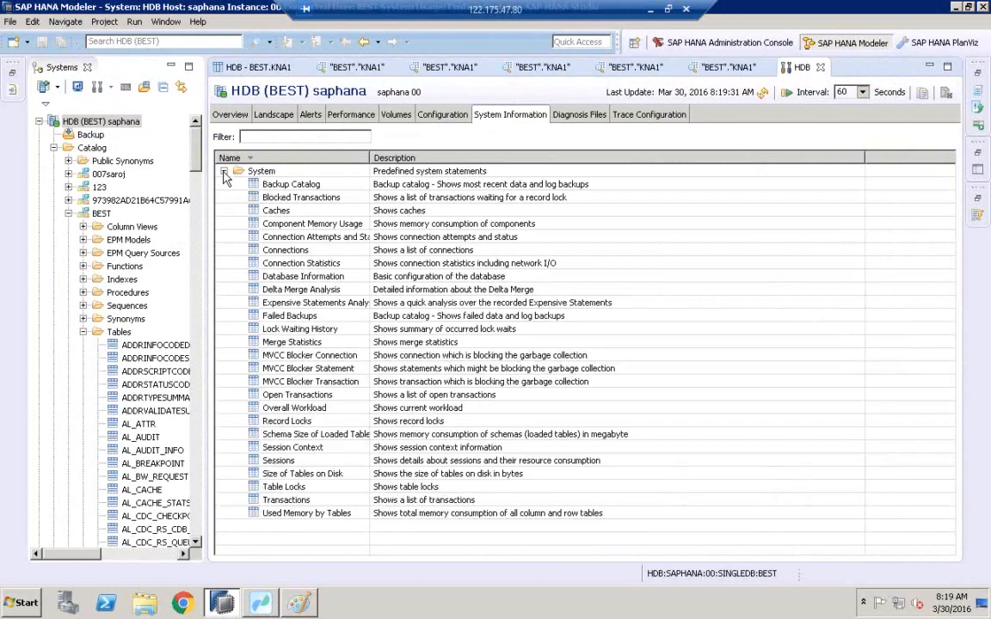
{"action": "double_click", "coordinate": [370, 159]}
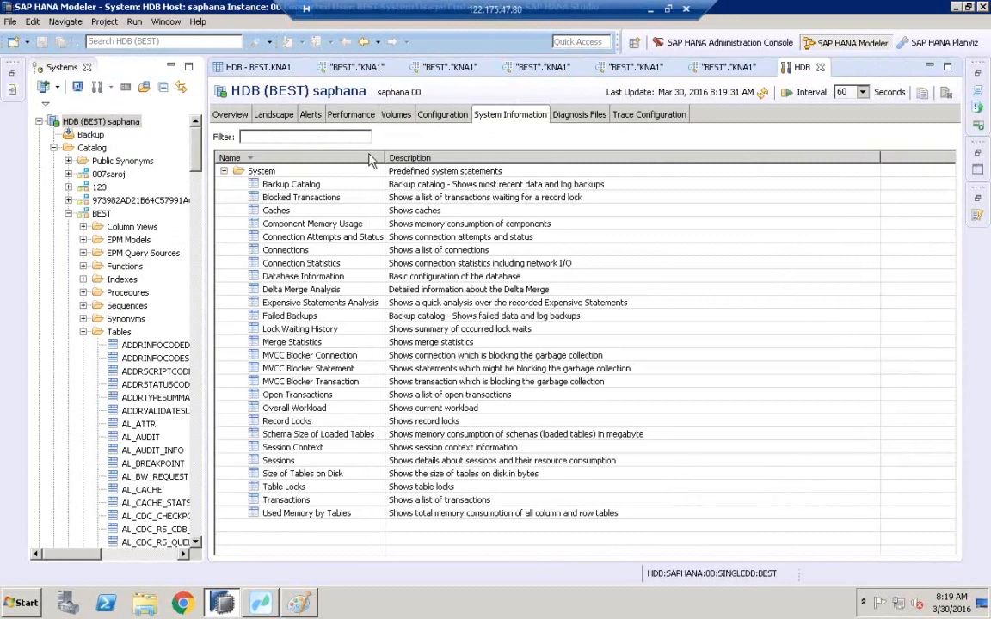
{"action": "double_click", "coordinate": [335, 342]}
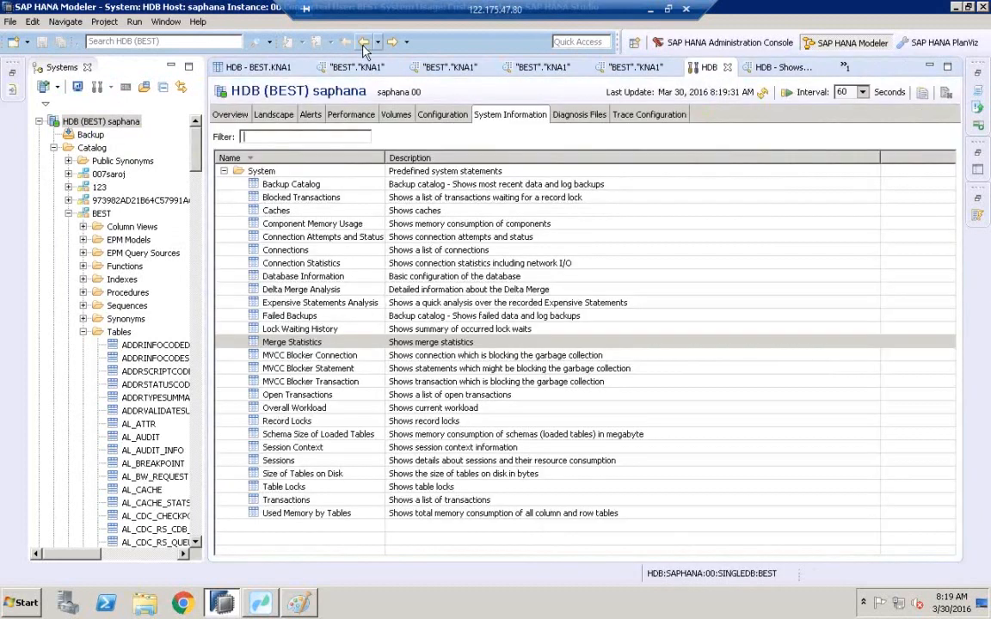
{"action": "left_click", "coordinate": [310, 341]}
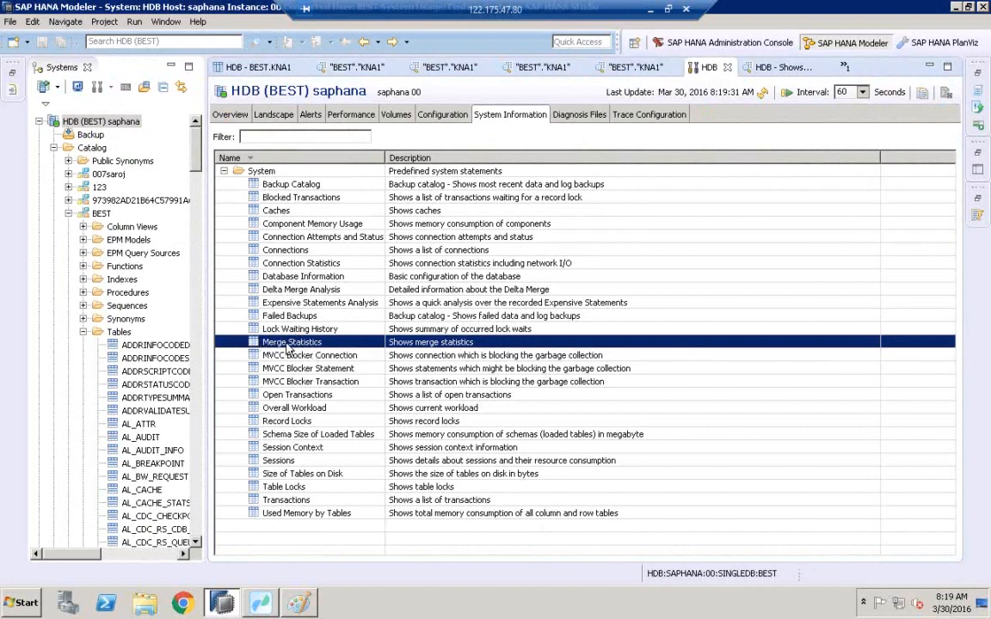
{"action": "double_click", "coordinate": [289, 342]}
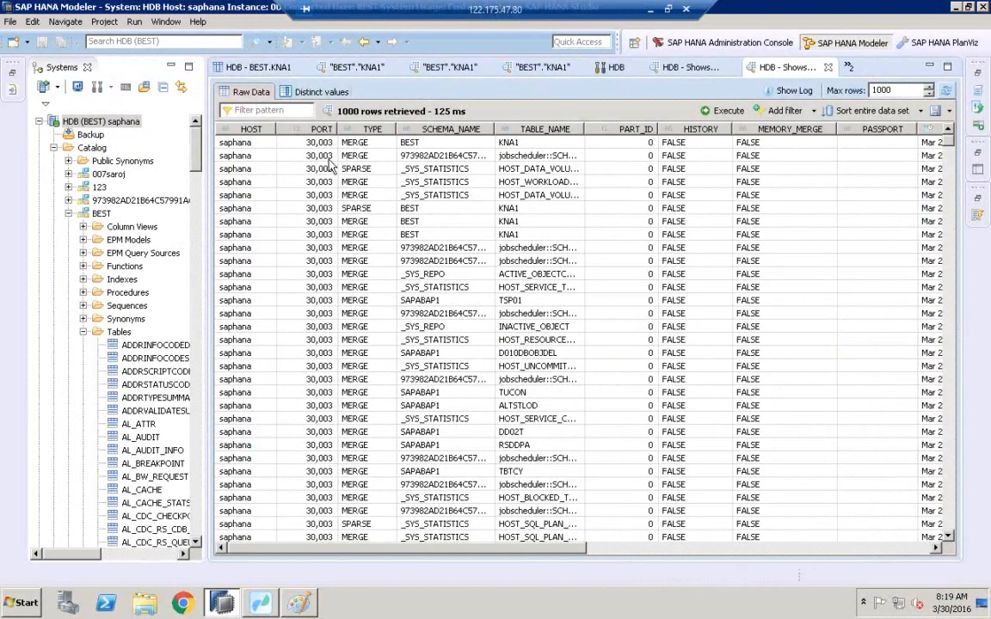
Examine the KNA1 merge entries, including their start time, motivation, success and merged delta records.
{"action": "left_click", "coordinate": [388, 235]}
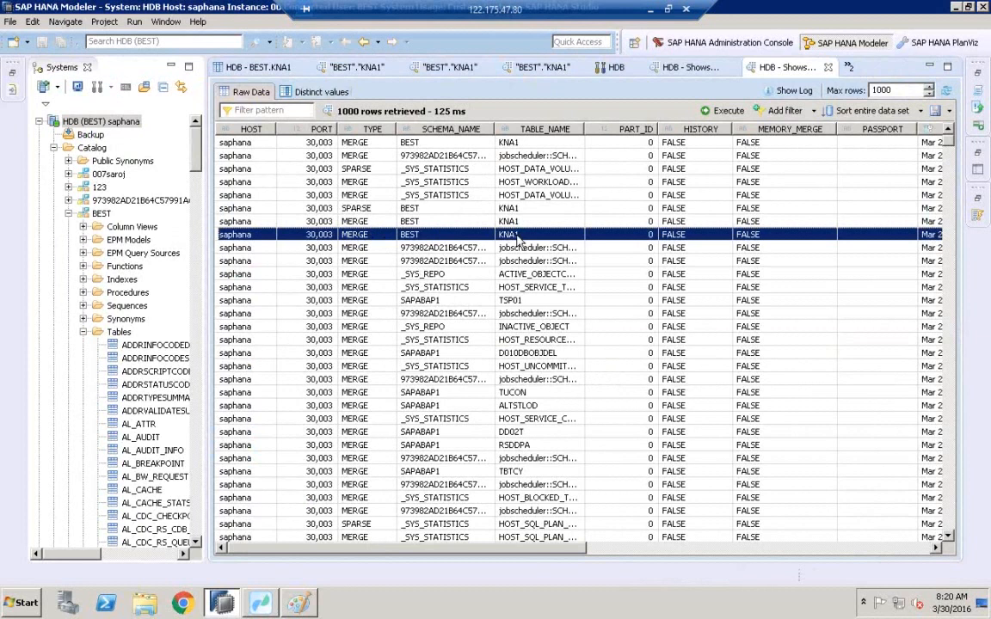
{"action": "left_click_drag", "start_coordinate": [530, 552], "coordinate": [479, 552]}
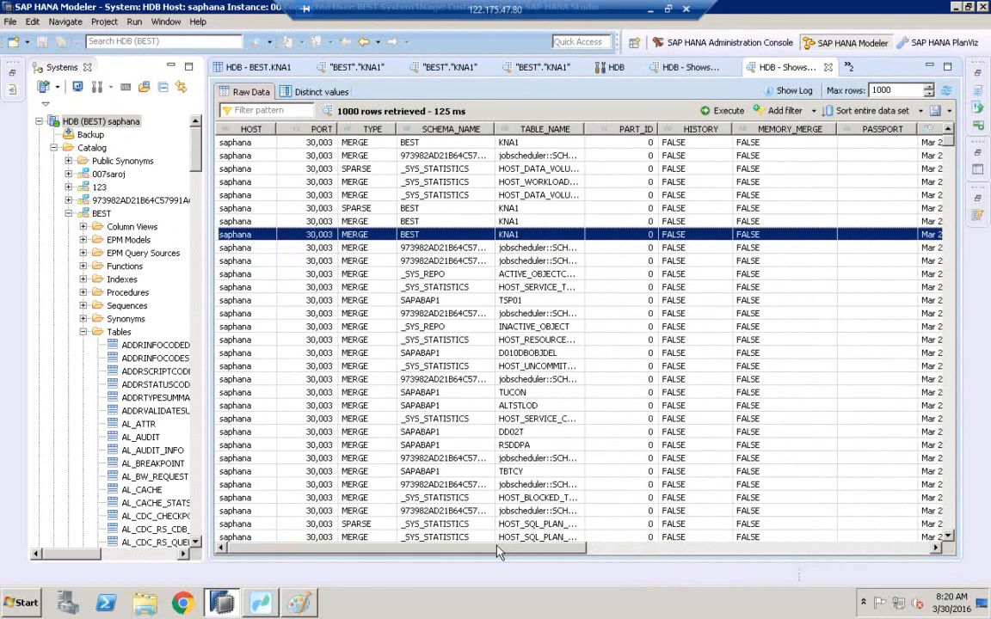
{"action": "left_click", "coordinate": [469, 221]}
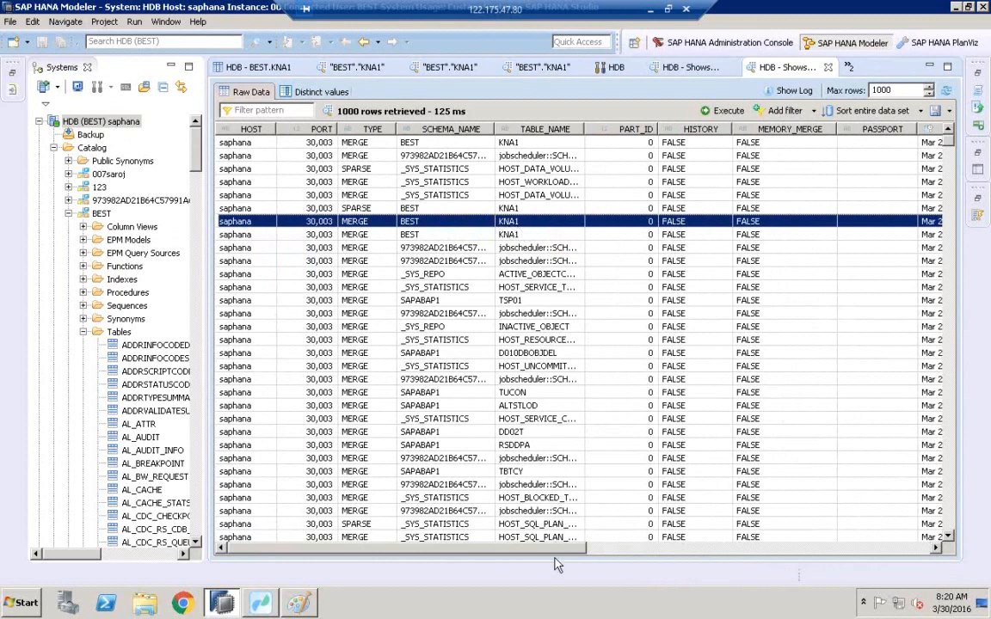
{"action": "left_click_drag", "start_coordinate": [556, 557], "coordinate": [912, 550]}
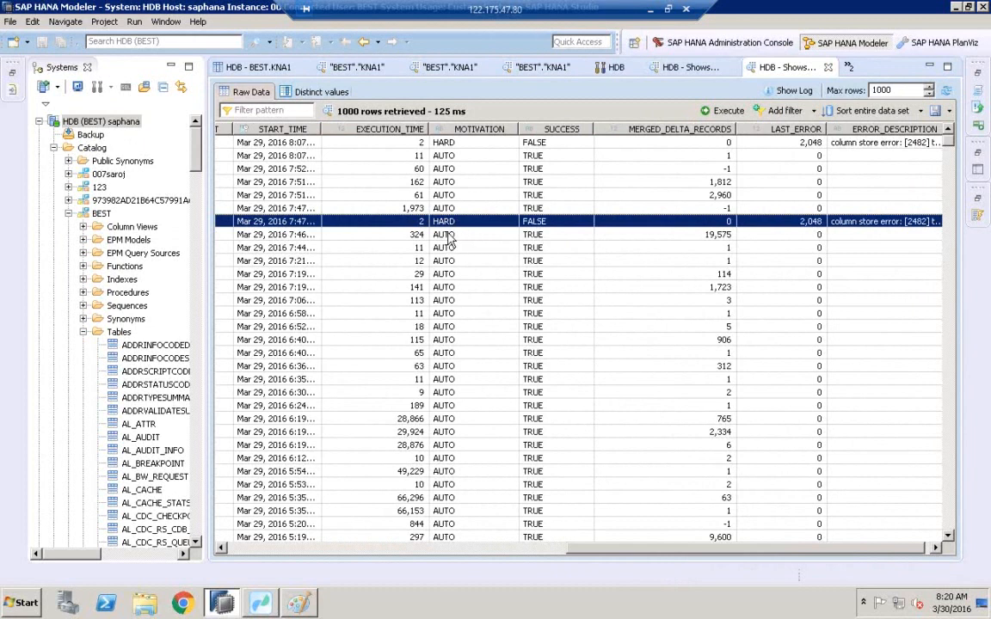
{"action": "left_click", "coordinate": [439, 145]}
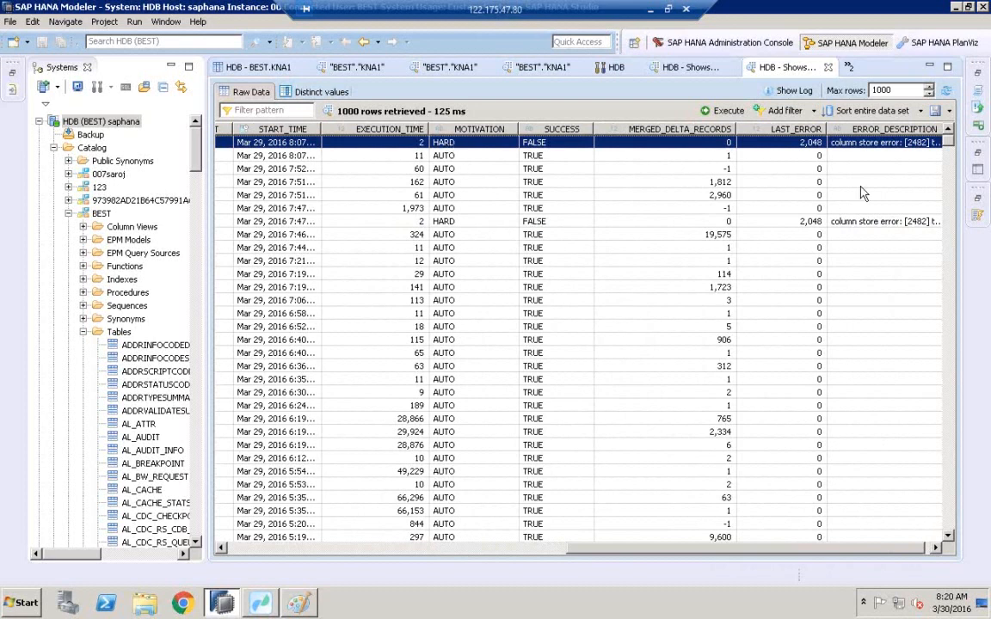
{"action": "left_click_drag", "start_coordinate": [947, 142], "coordinate": [946, 106]}
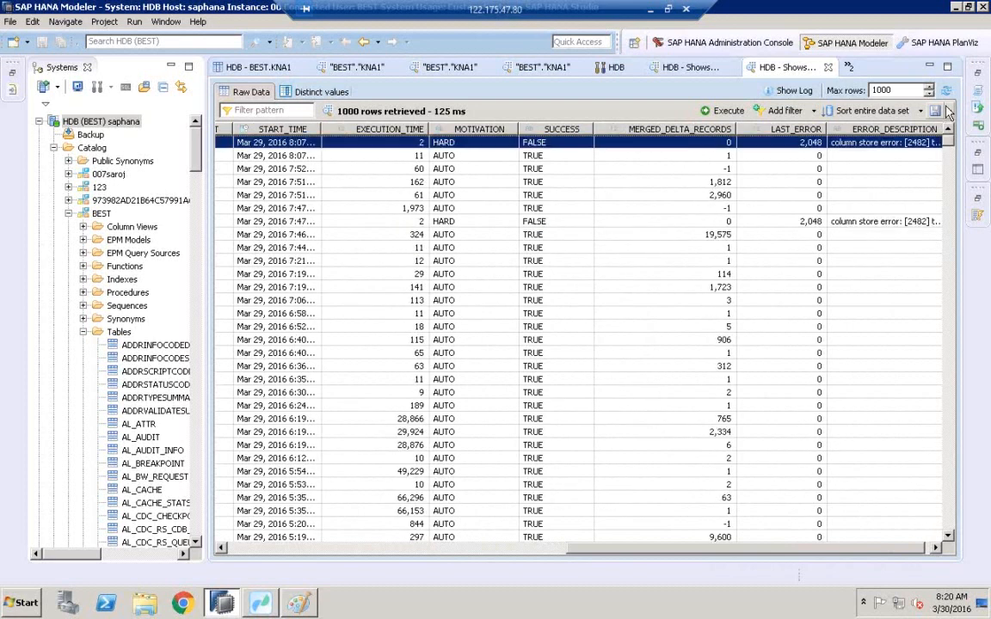
{"action": "left_click", "coordinate": [269, 110]}
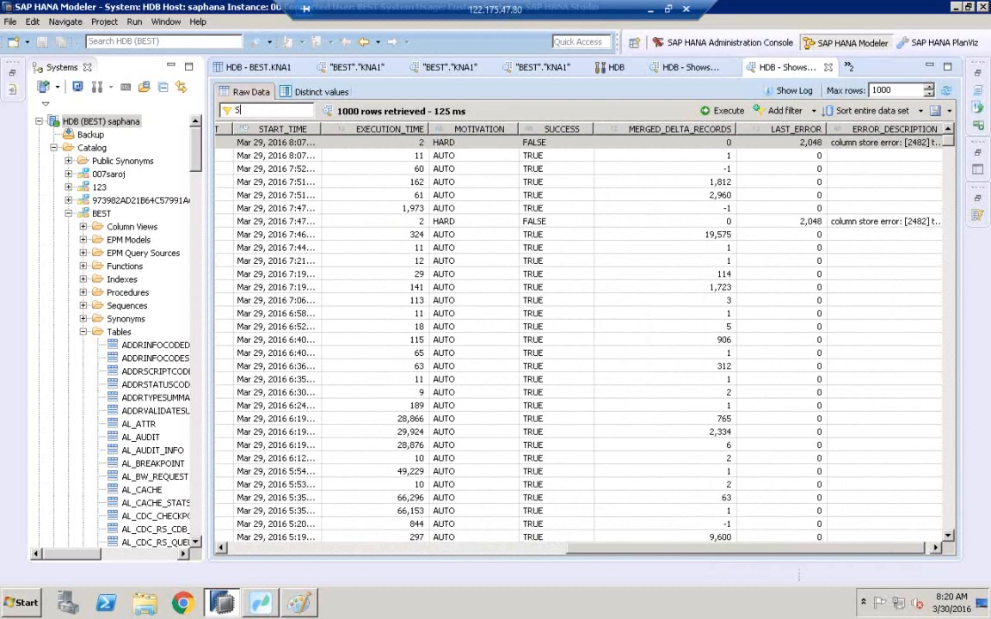
{"action": "key", "text": "Return"}
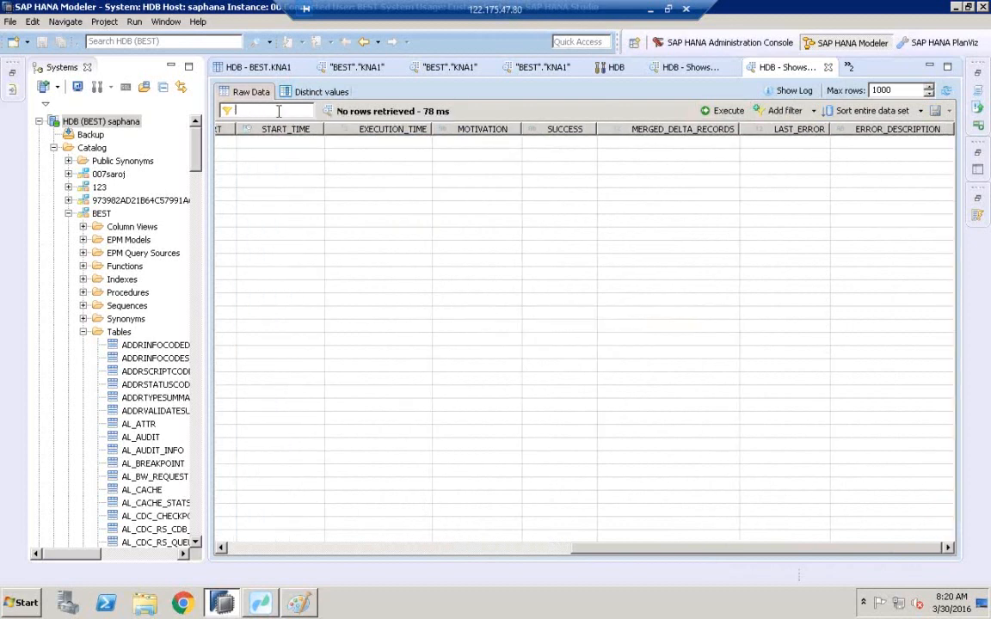
{"action": "key", "text": "Return"}
{"action": "left_click", "coordinate": [559, 156]}
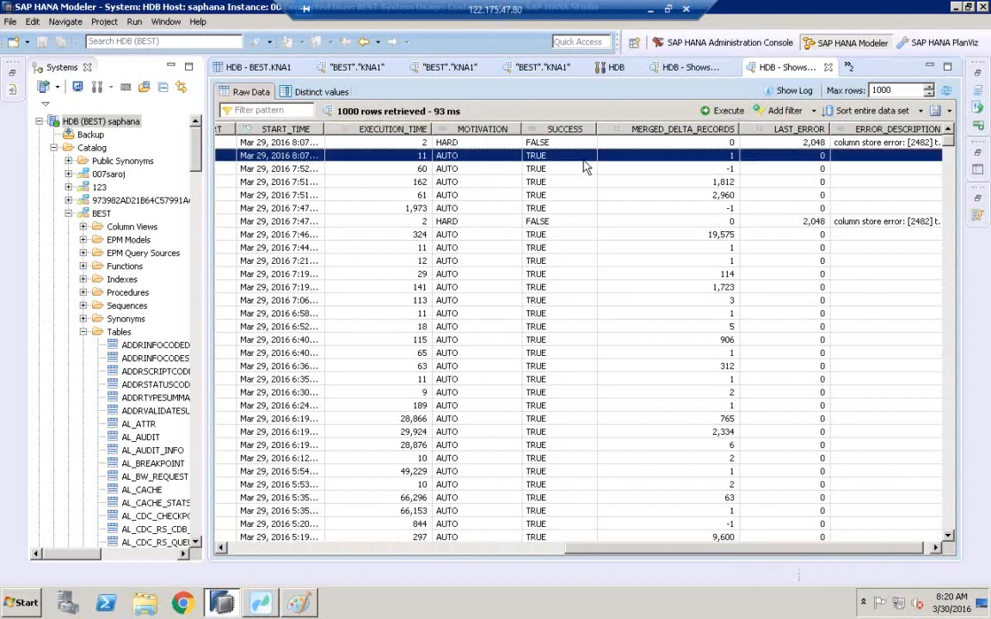
Scroll through the merge statistics history to examine older merge entries.
{"action": "scroll", "coordinate": [568, 317], "scroll_direction": "down", "scroll_amount": 20}
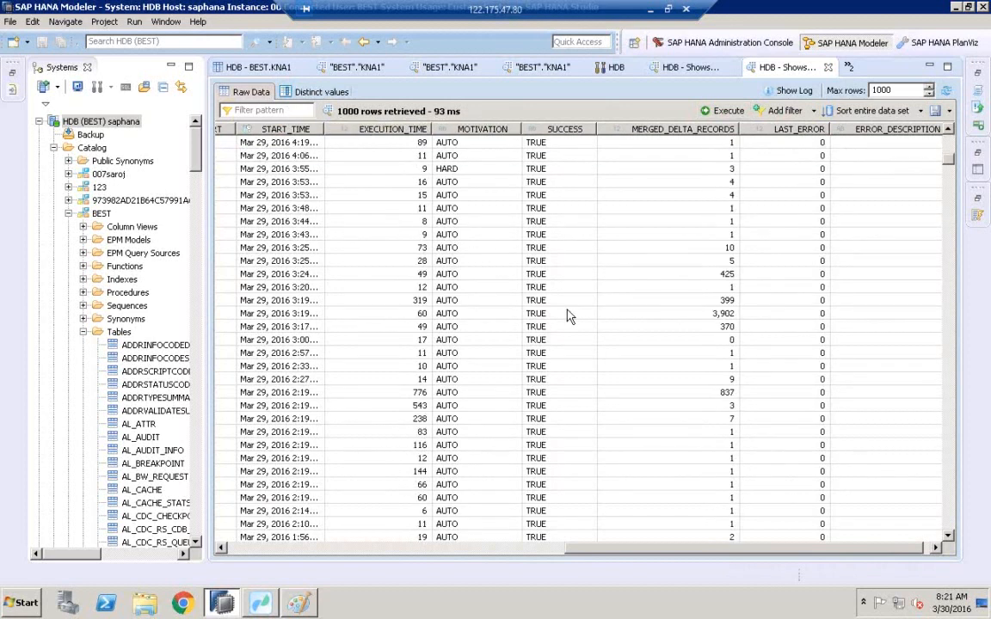
{"action": "scroll", "coordinate": [568, 317], "scroll_direction": "down", "scroll_amount": 10}
{"action": "scroll", "coordinate": [566, 317], "scroll_direction": "down", "scroll_amount": 20}
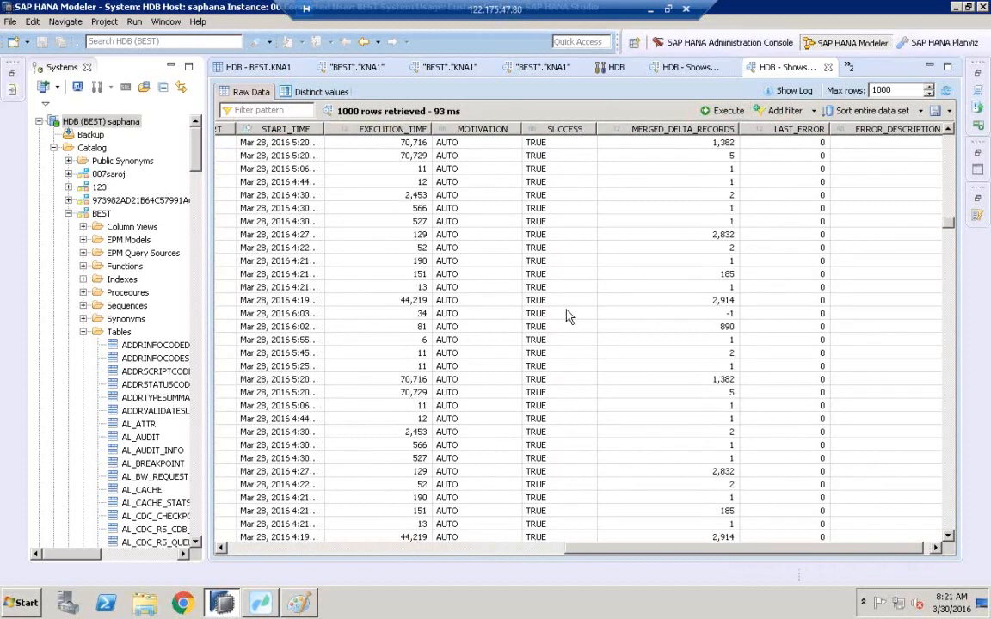
{"action": "scroll", "coordinate": [566, 316], "scroll_direction": "down", "scroll_amount": 15}
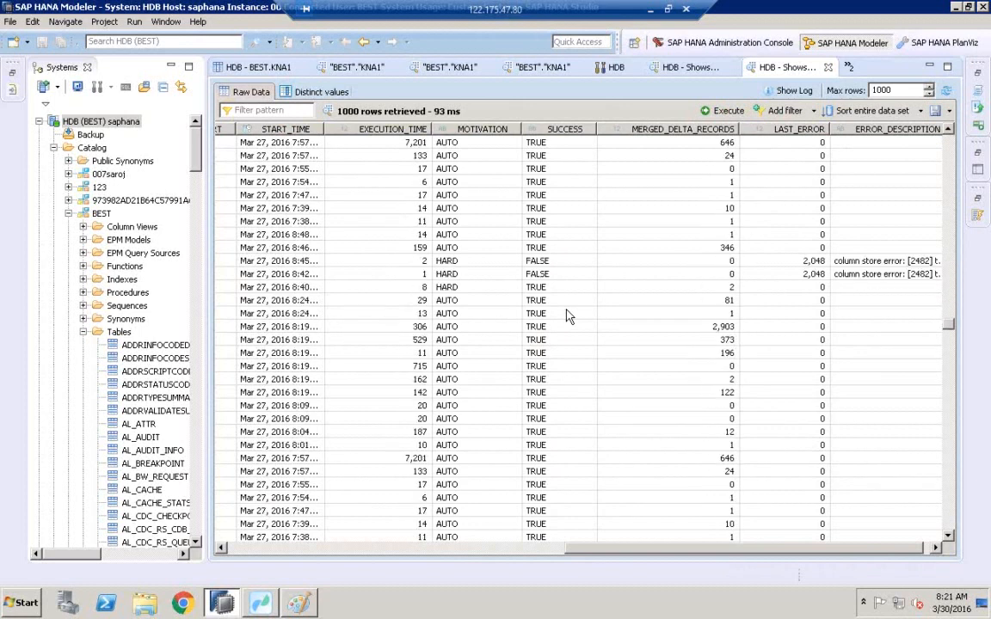
{"action": "scroll", "coordinate": [566, 316], "scroll_direction": "up", "scroll_amount": 15}
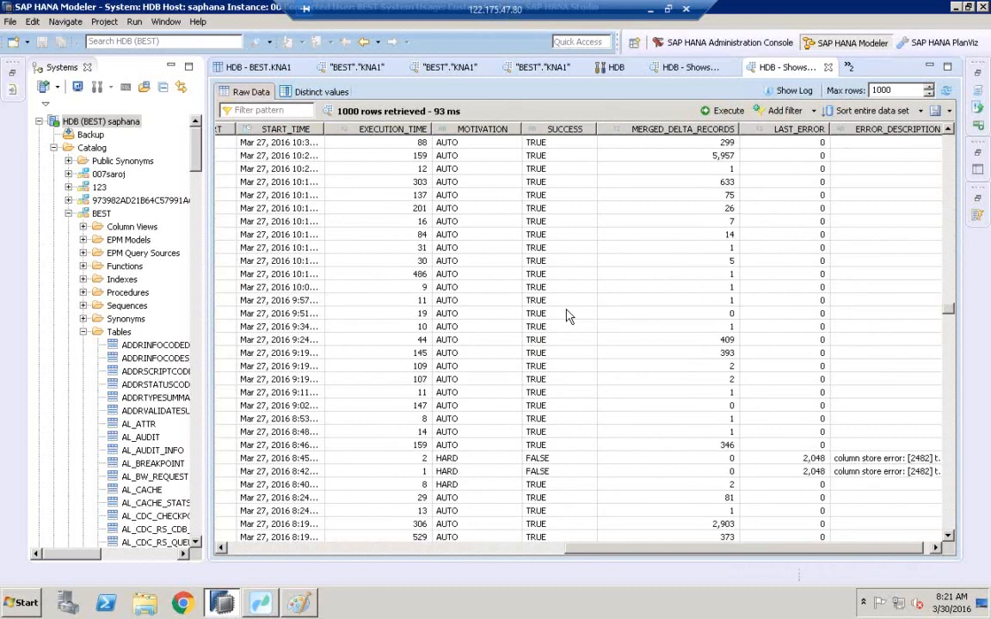
{"action": "scroll", "coordinate": [566, 316], "scroll_direction": "down", "scroll_amount": 15}
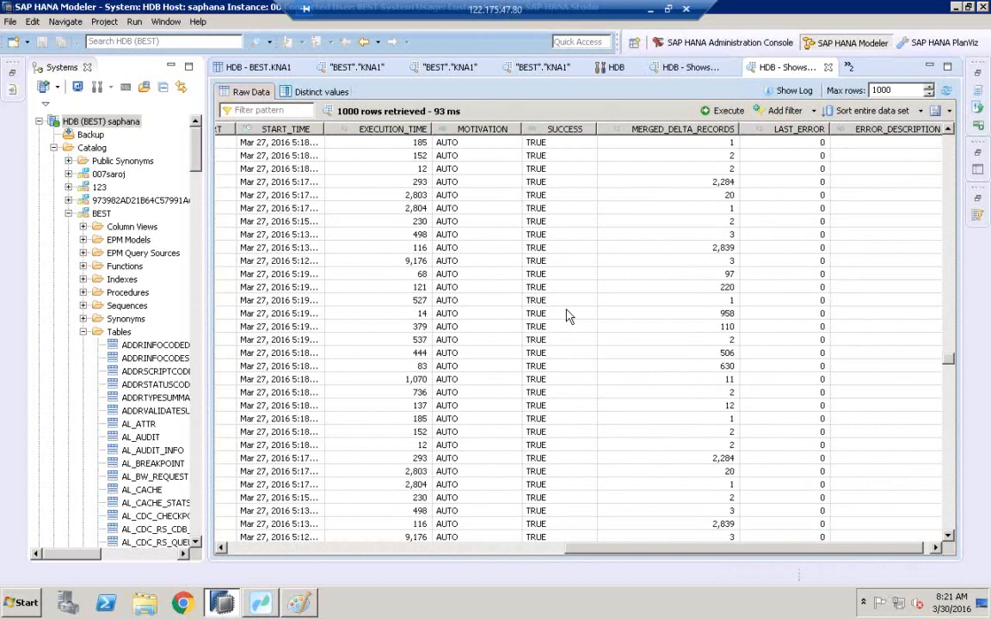
{"action": "scroll", "coordinate": [566, 316], "scroll_direction": "down", "scroll_amount": 15}
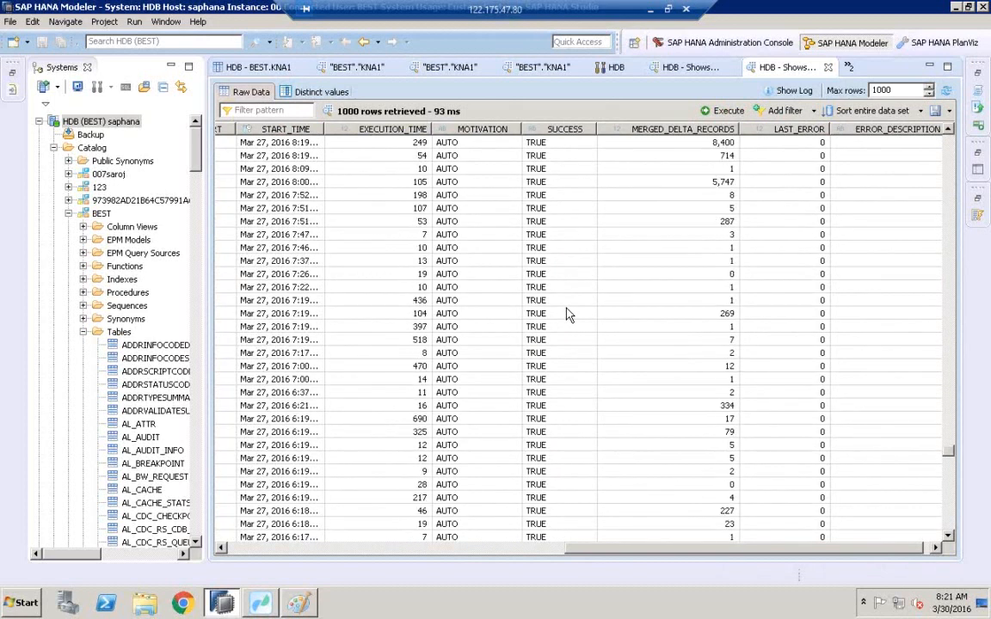
{"action": "scroll", "coordinate": [566, 317], "scroll_direction": "down", "scroll_amount": 10}
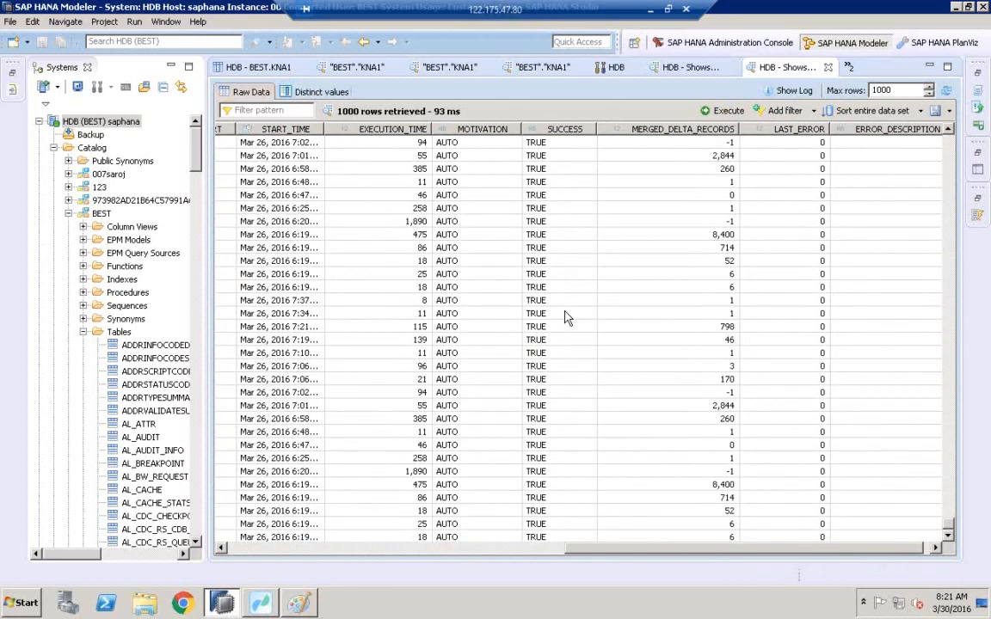
Launch SAP Logon and open the BW74ONHANA system connection.
{"action": "left_click", "coordinate": [26, 608]}
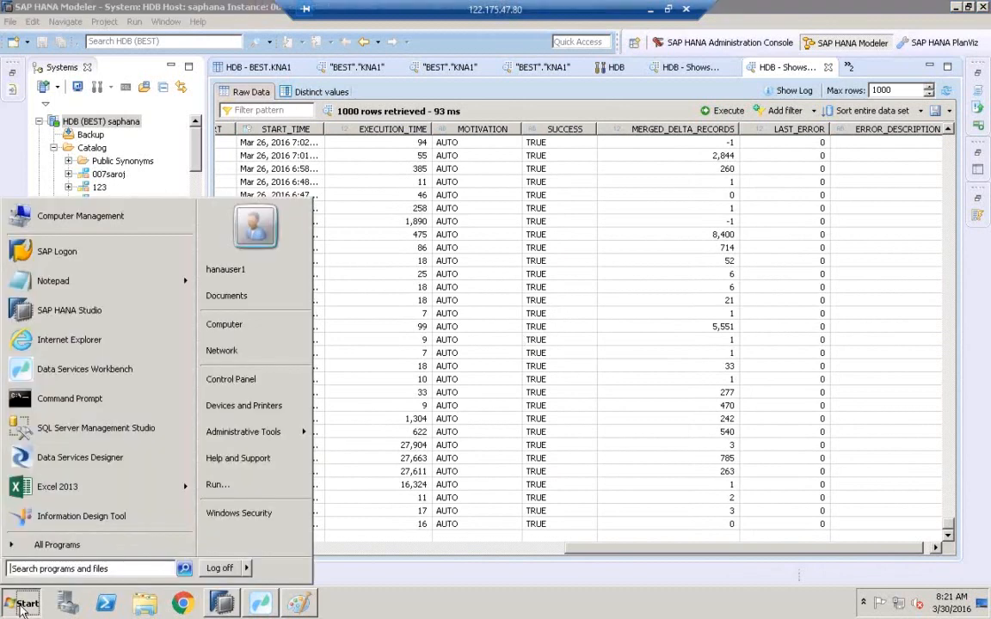
{"action": "left_click", "coordinate": [50, 237]}
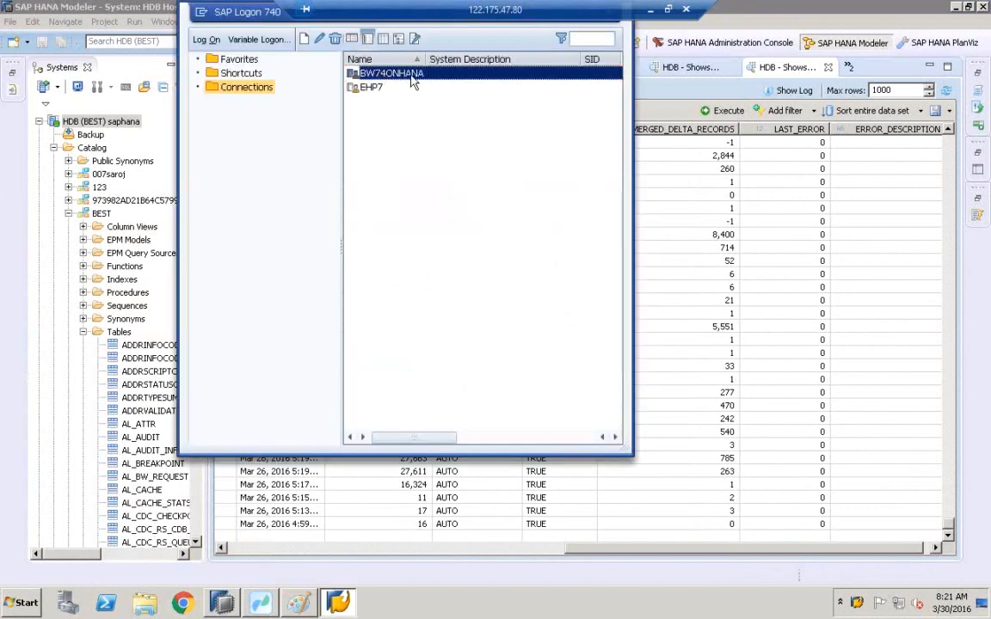
{"action": "double_click", "coordinate": [413, 76]}
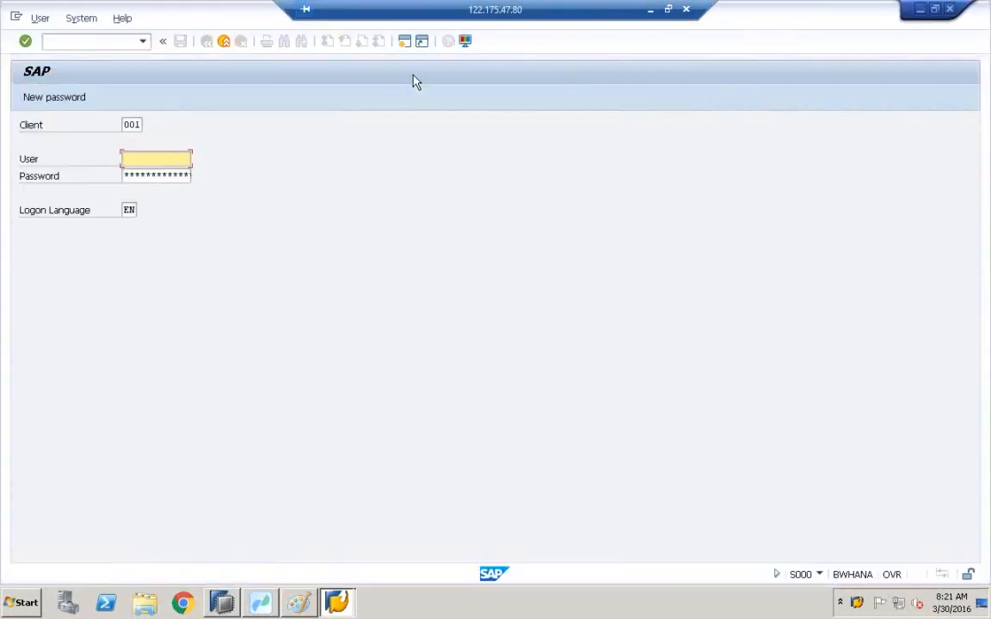
Log on to the BW system in client 001 as user best with the stored password.
{"action": "type", "text": "SURYA"}
{"action": "key", "text": "Tab"}
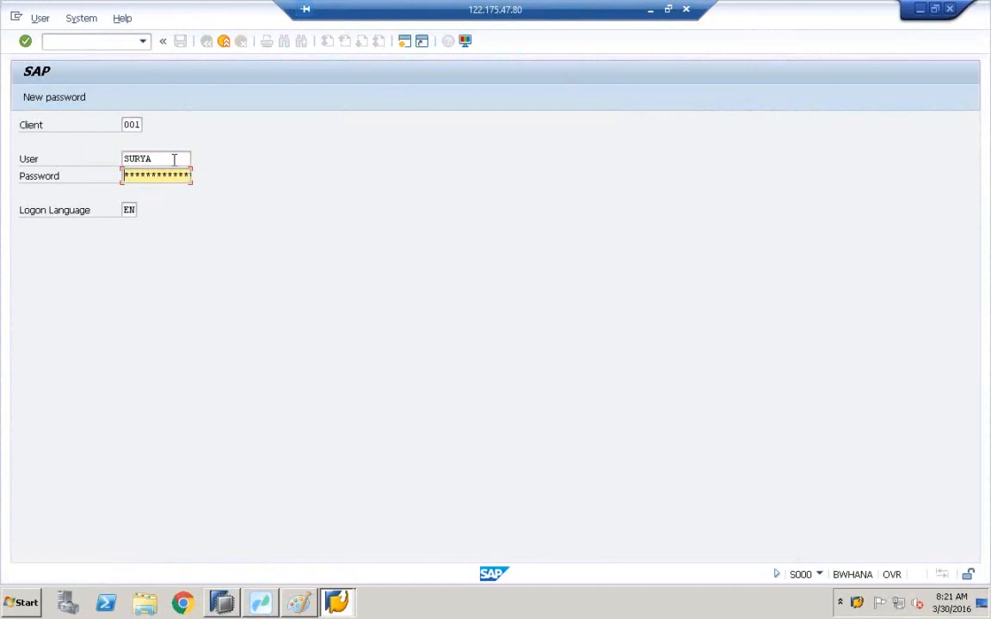
{"action": "left_click", "coordinate": [173, 160]}
{"action": "key", "text": "BackSpace"}
{"action": "key", "text": "BackSpace"}
{"action": "key", "text": "BackSpace"}
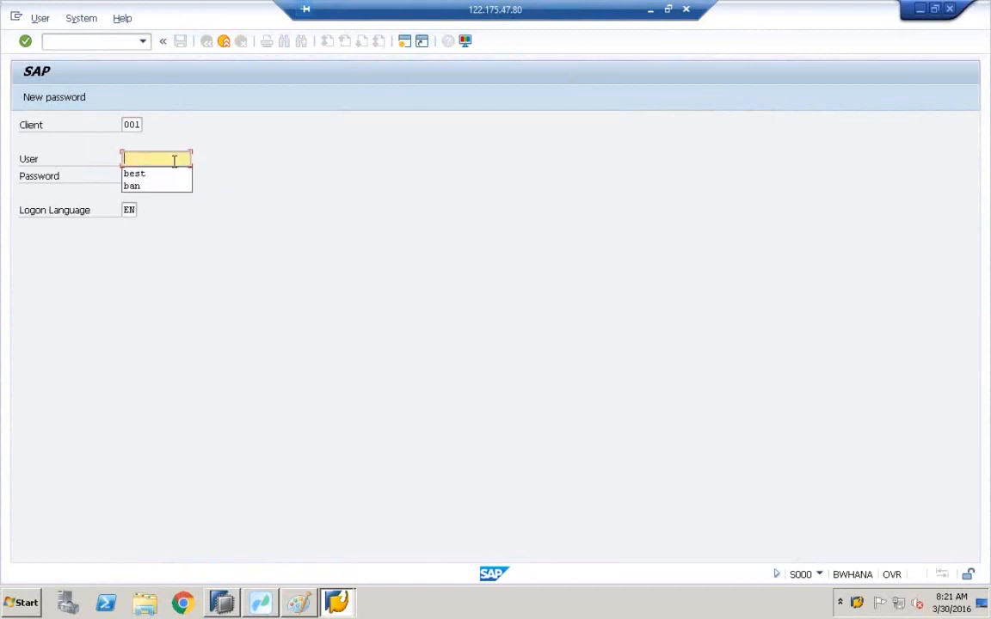
{"action": "left_click", "coordinate": [155, 175]}
{"action": "key", "text": "Tab"}
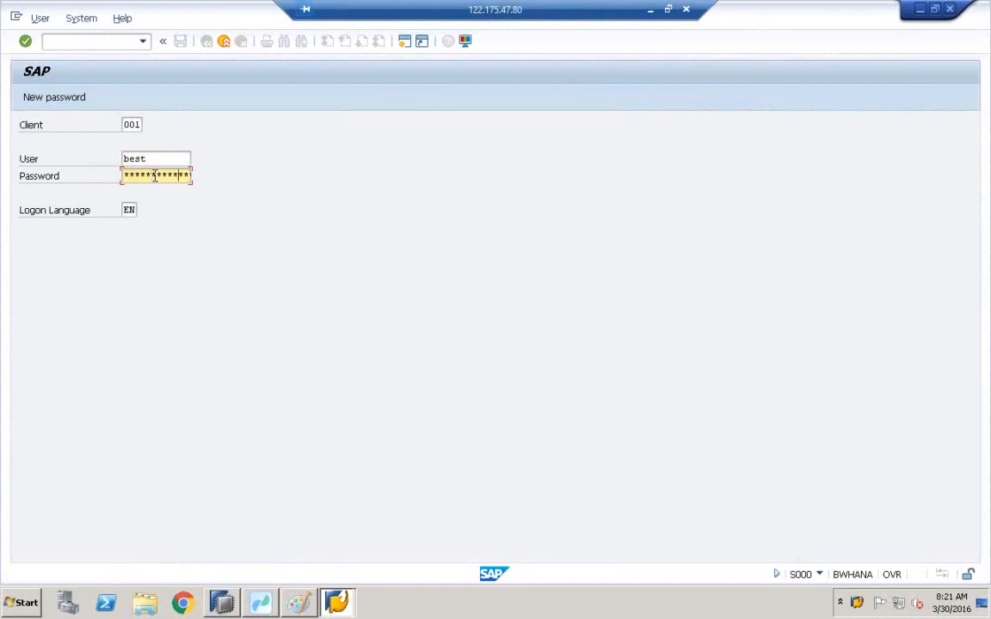
{"action": "key", "text": "Return"}
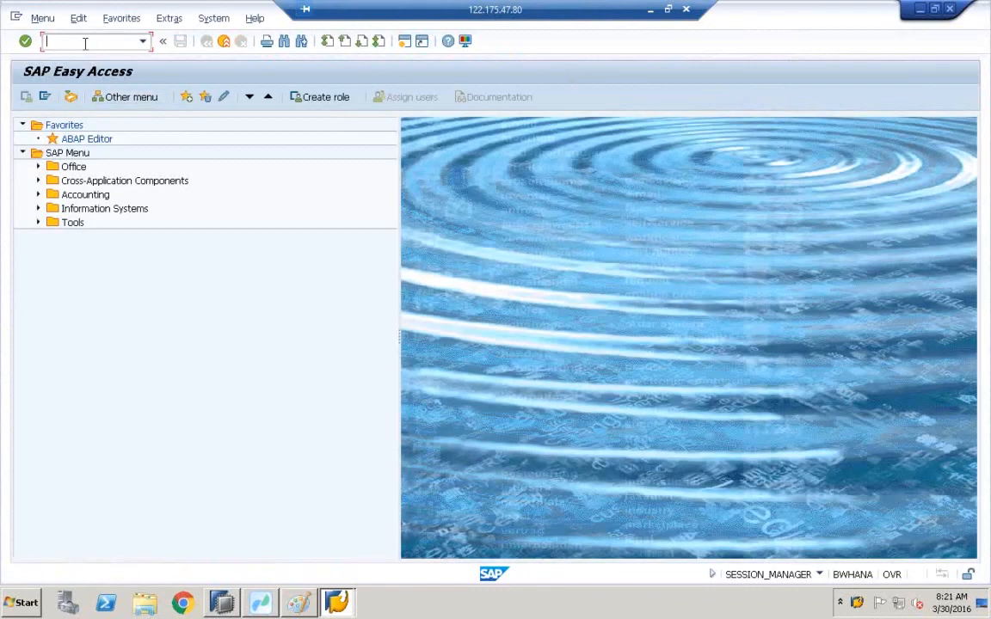
Open the Data Warehousing Workbench InfoProvider view and expand the Open ODS under Info Area.
{"action": "key", "text": "Return"}
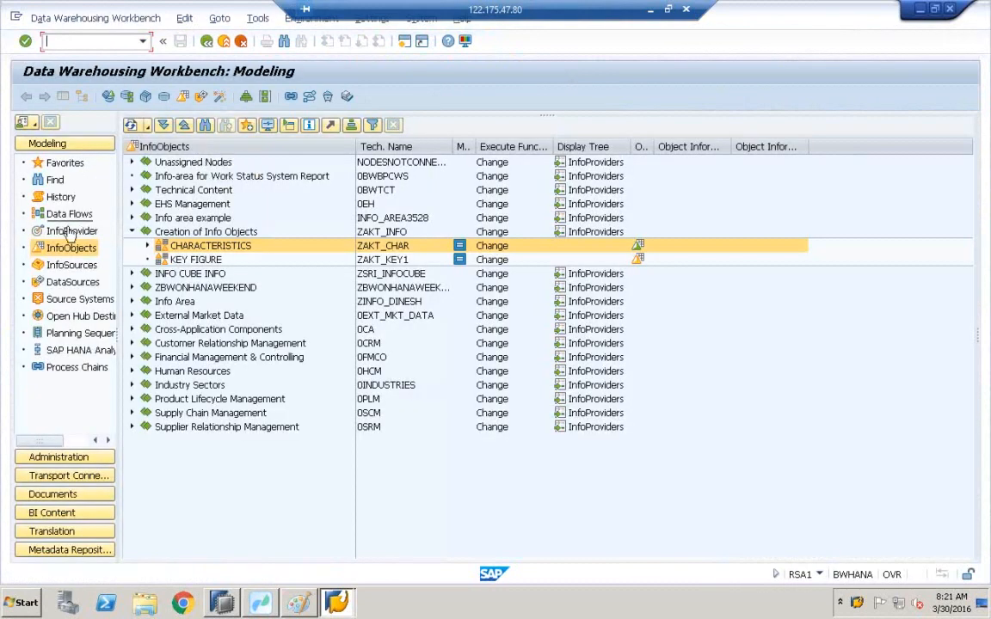
{"action": "left_click", "coordinate": [72, 230]}
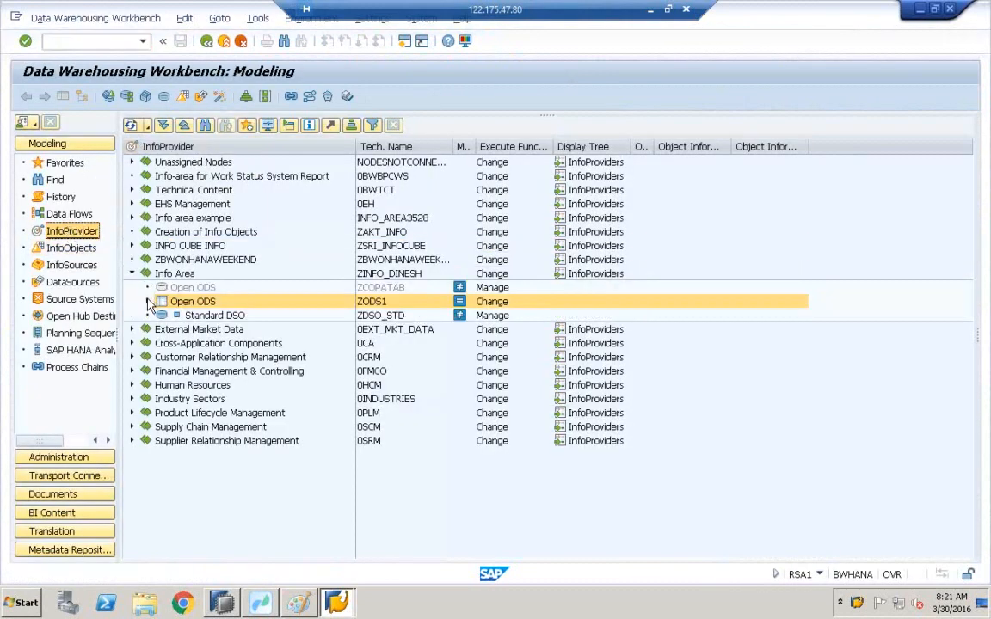
{"action": "left_click", "coordinate": [148, 301]}
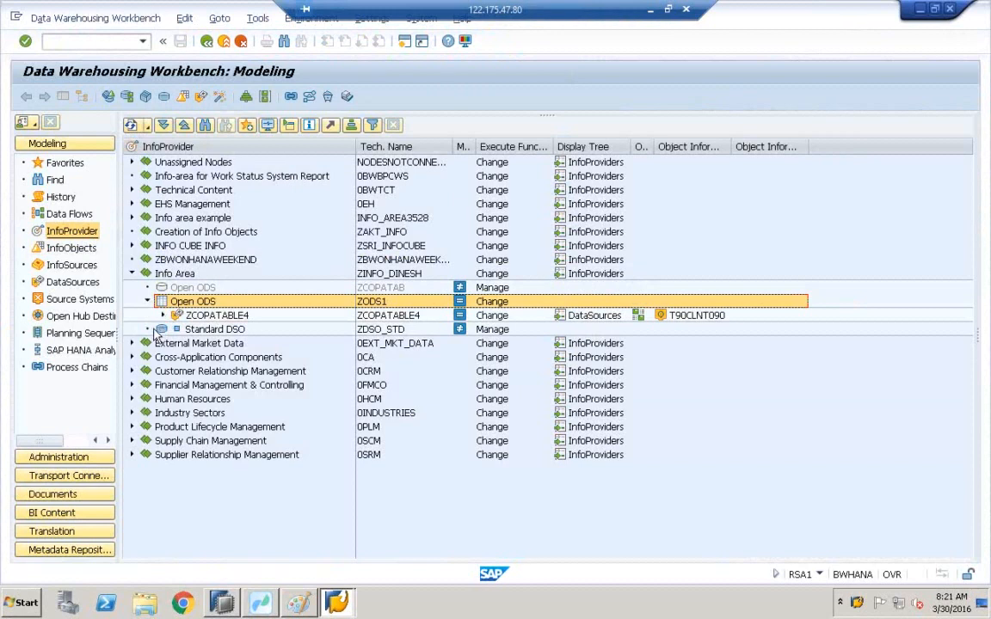
Start creating a Data Transfer Process for the Standard DSO ZDSO_STD.
{"action": "left_click", "coordinate": [160, 331]}
{"action": "right_click", "coordinate": [161, 330]}
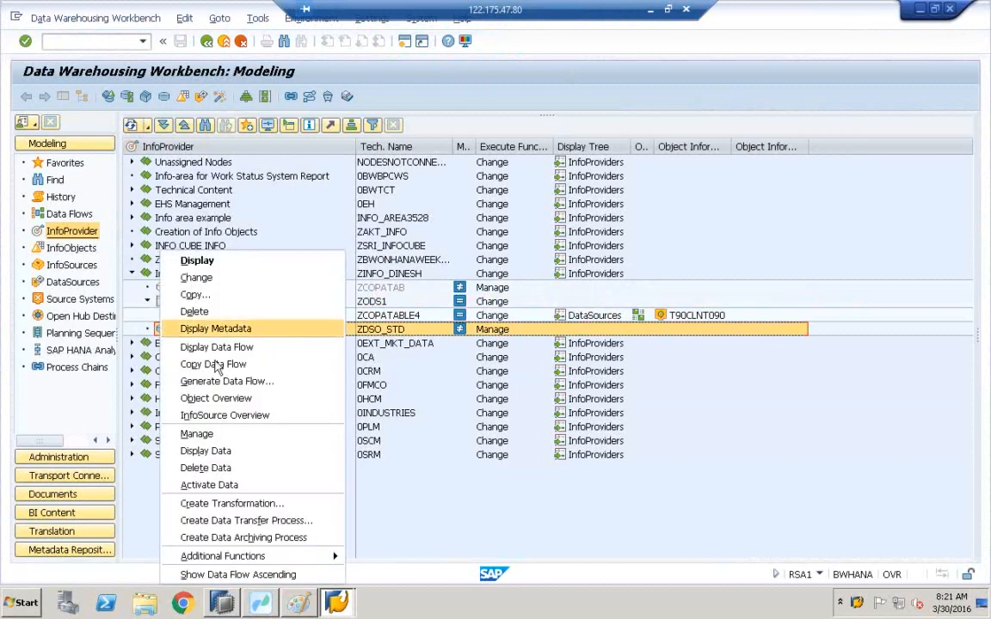
{"action": "left_click", "coordinate": [237, 524]}
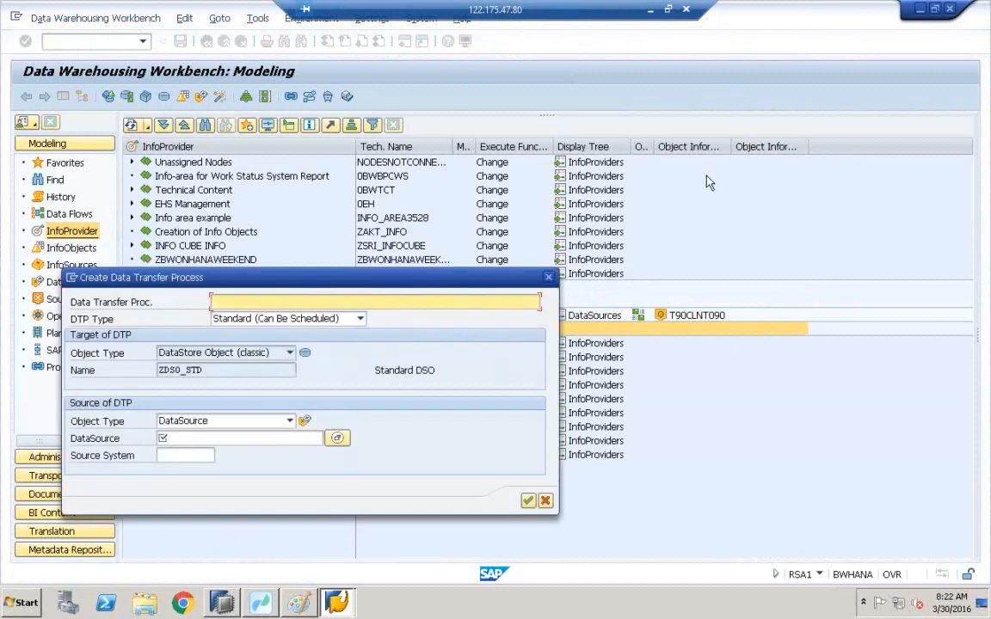
Select DataSource ZCOPATABLE4 from source system T90CLNT090 as the DTP's source.
{"action": "left_click", "coordinate": [241, 439]}
{"action": "left_click", "coordinate": [337, 439]}
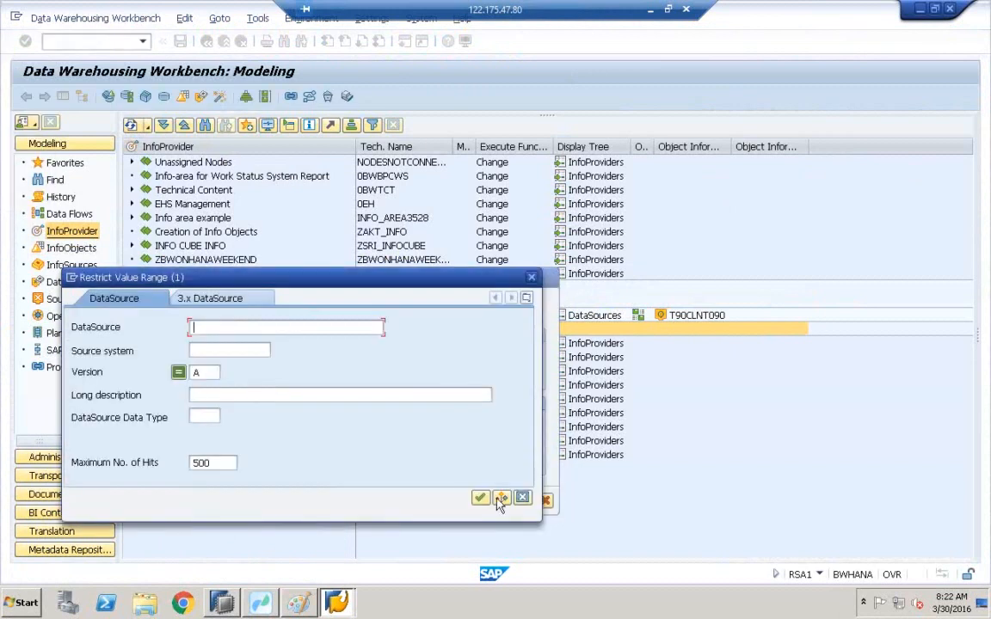
{"action": "left_click", "coordinate": [501, 499]}
{"action": "left_click", "coordinate": [125, 129]}
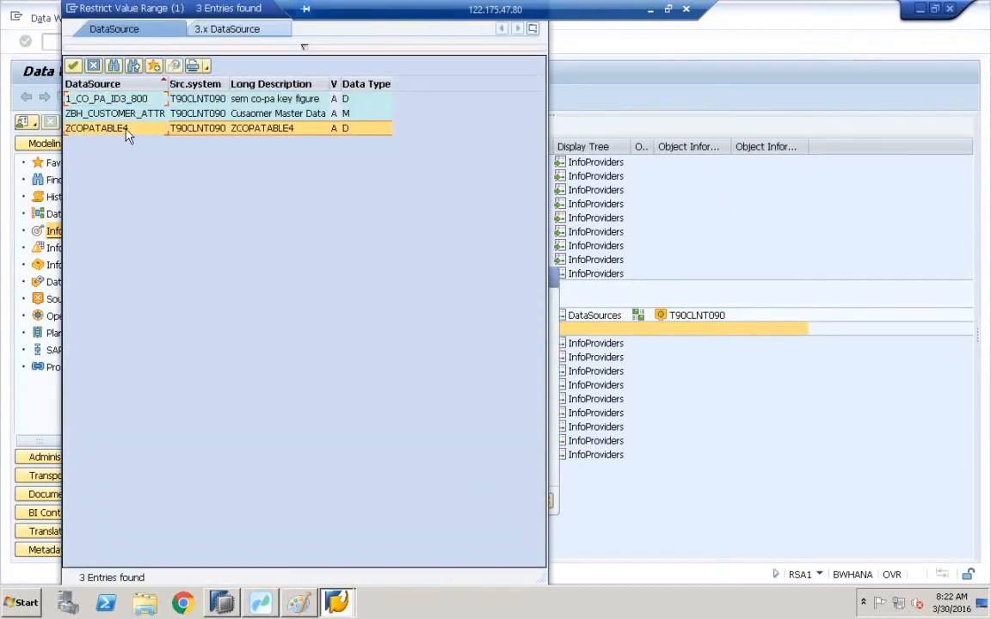
{"action": "double_click", "coordinate": [125, 129]}
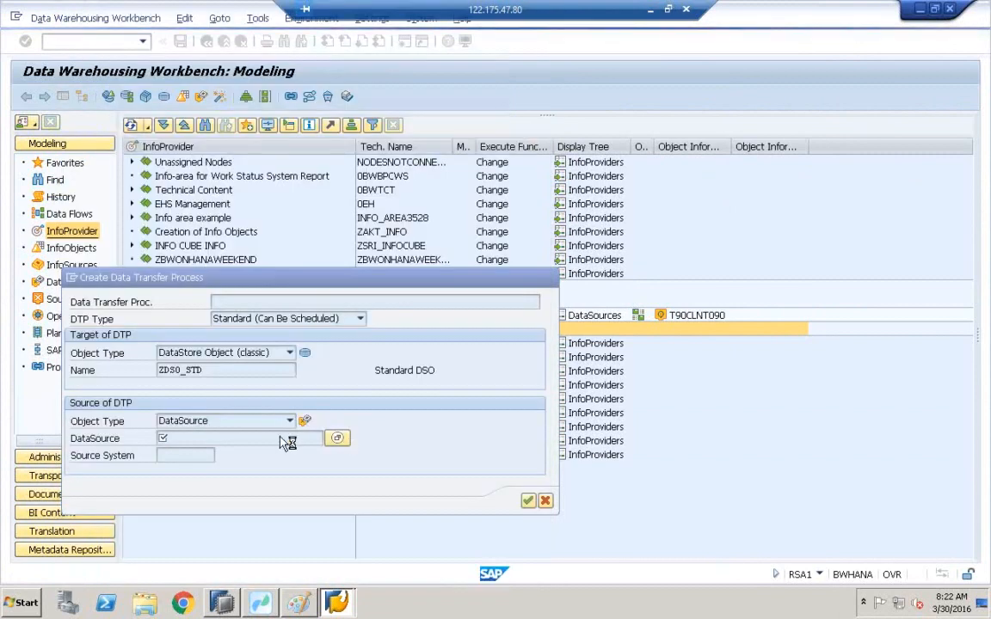
Confirm the DTP, accept generating a default transformation, and acknowledge the resulting information message.
{"action": "left_click", "coordinate": [525, 500]}
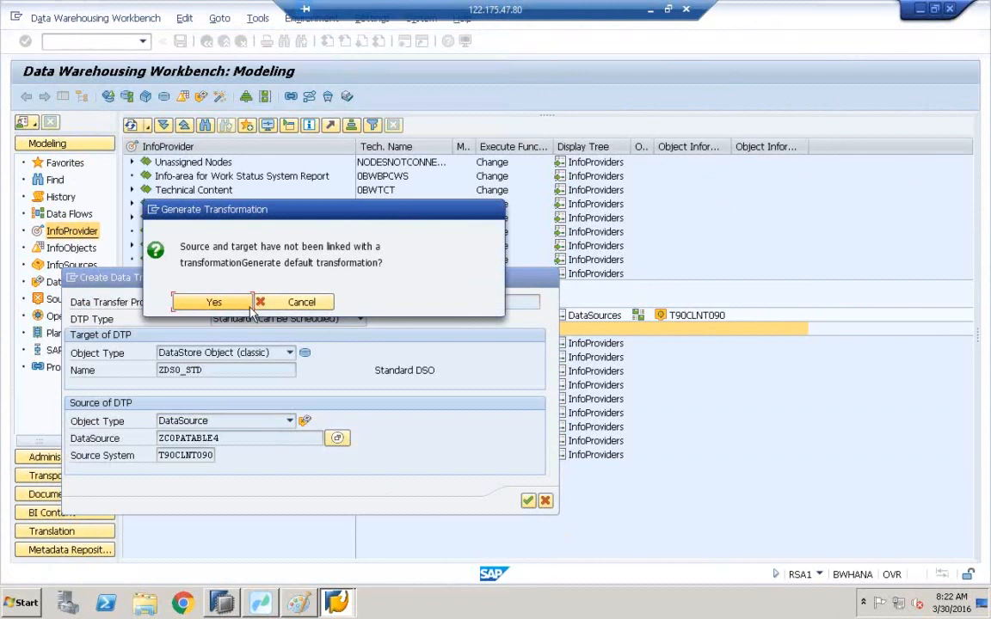
{"action": "left_click", "coordinate": [241, 305]}
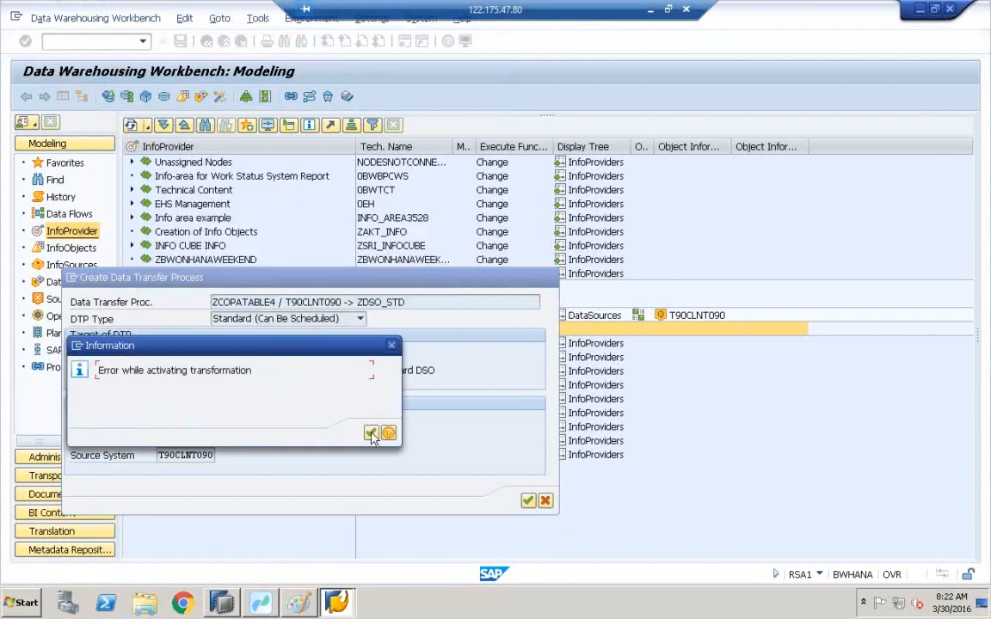
{"action": "left_click", "coordinate": [371, 433]}
{"action": "left_click", "coordinate": [528, 501]}
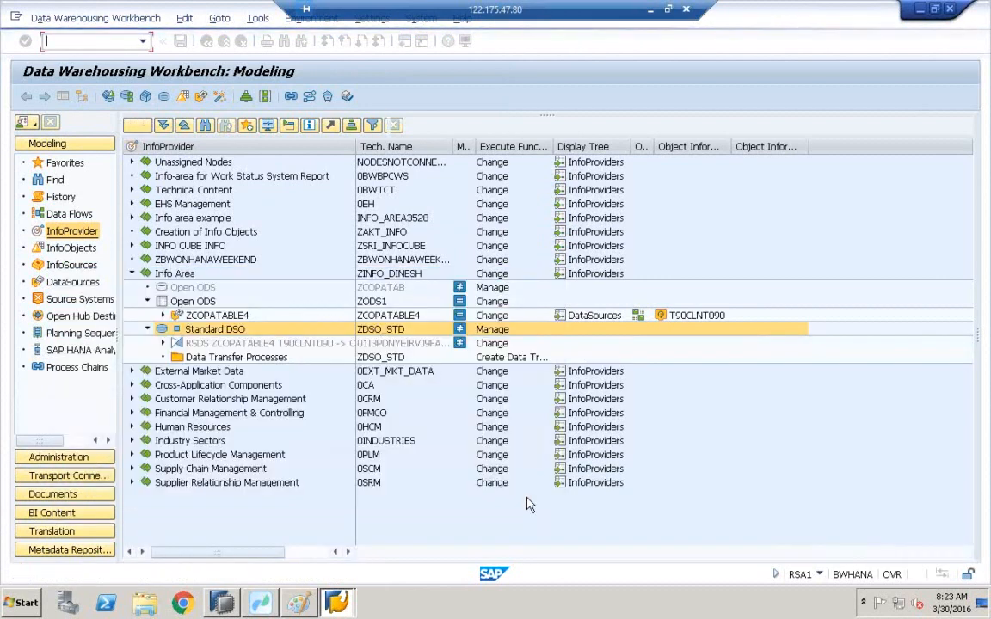
{"action": "right_click", "coordinate": [184, 357]}
{"action": "left_click", "coordinate": [221, 372]}
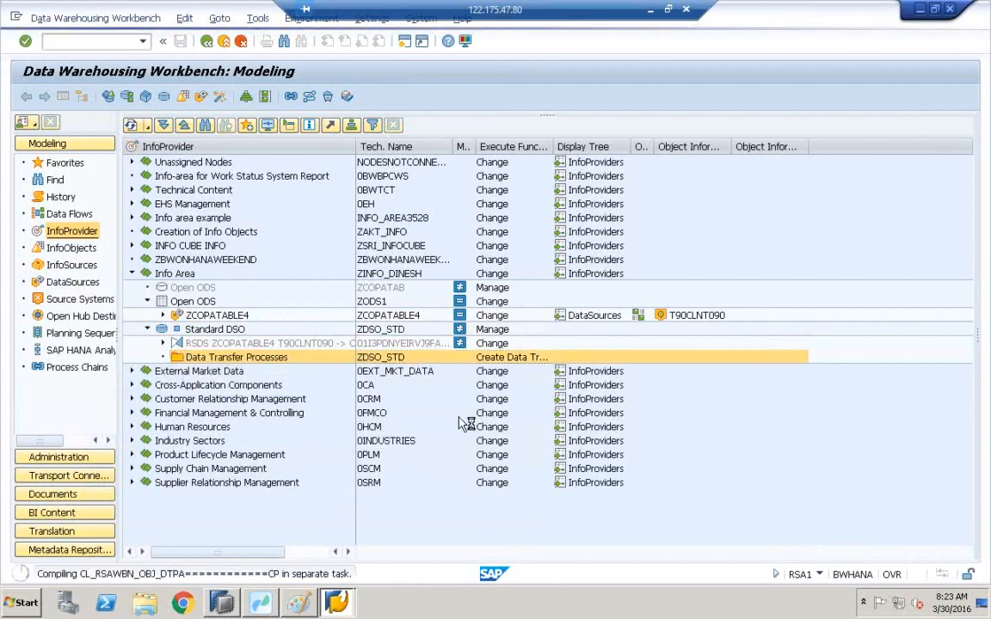
{"action": "left_click", "coordinate": [528, 501]}
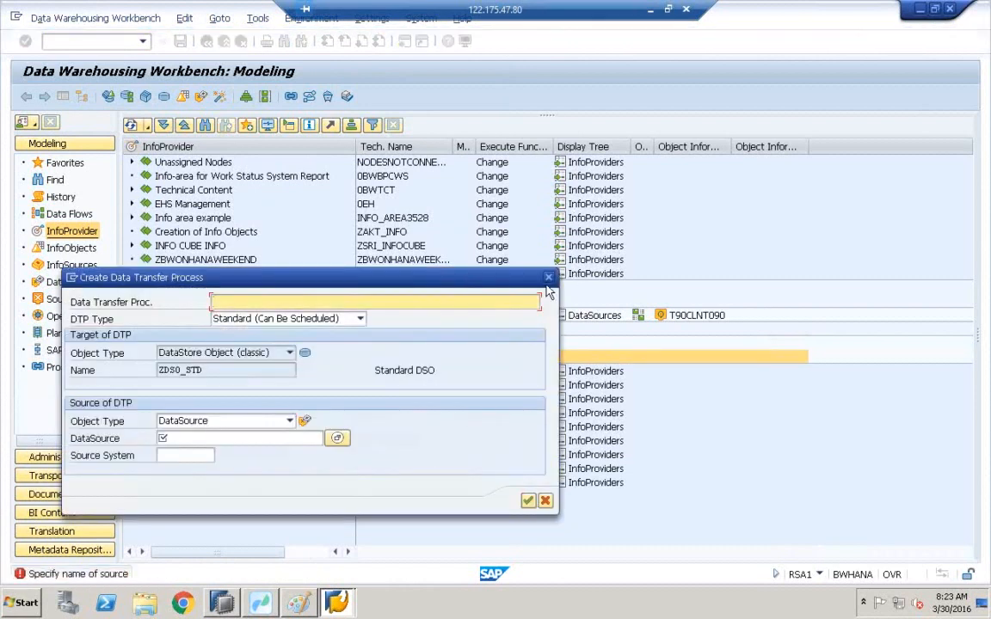
{"action": "left_click", "coordinate": [547, 278]}
Create a transformation for InfoCube ZIFCB_352 in Info area example, using DataStore Object (classic) ZDT_36 as its source.
{"action": "left_click", "coordinate": [131, 246]}
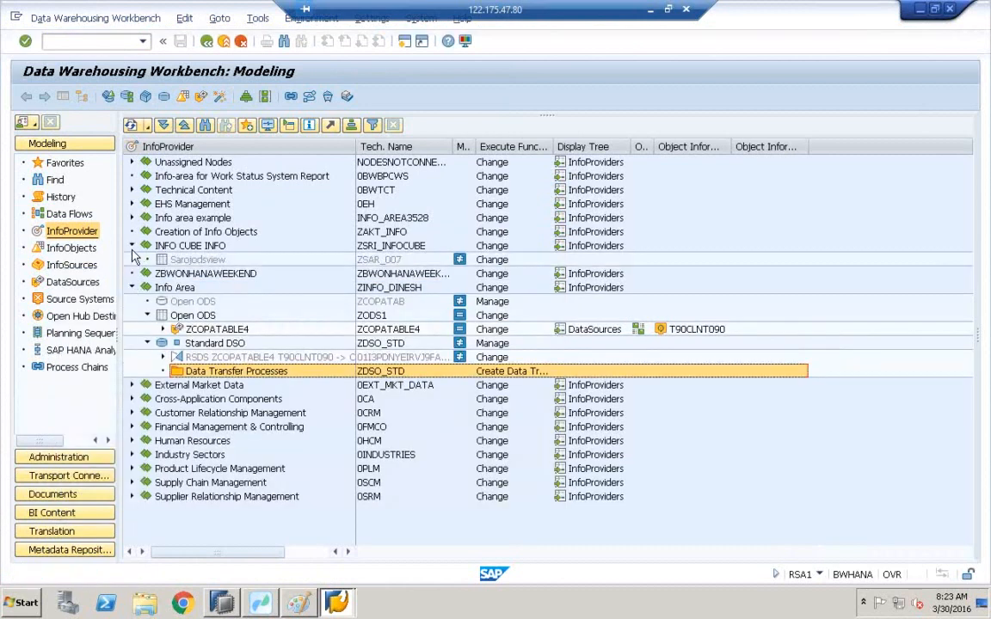
{"action": "left_click", "coordinate": [131, 218]}
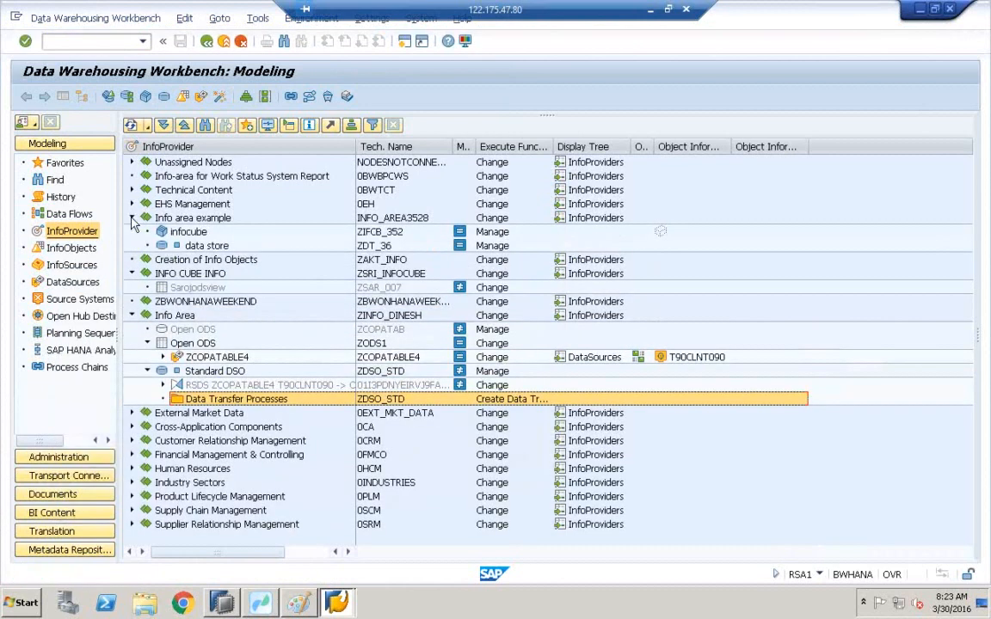
{"action": "left_click", "coordinate": [175, 233]}
{"action": "right_click", "coordinate": [175, 233]}
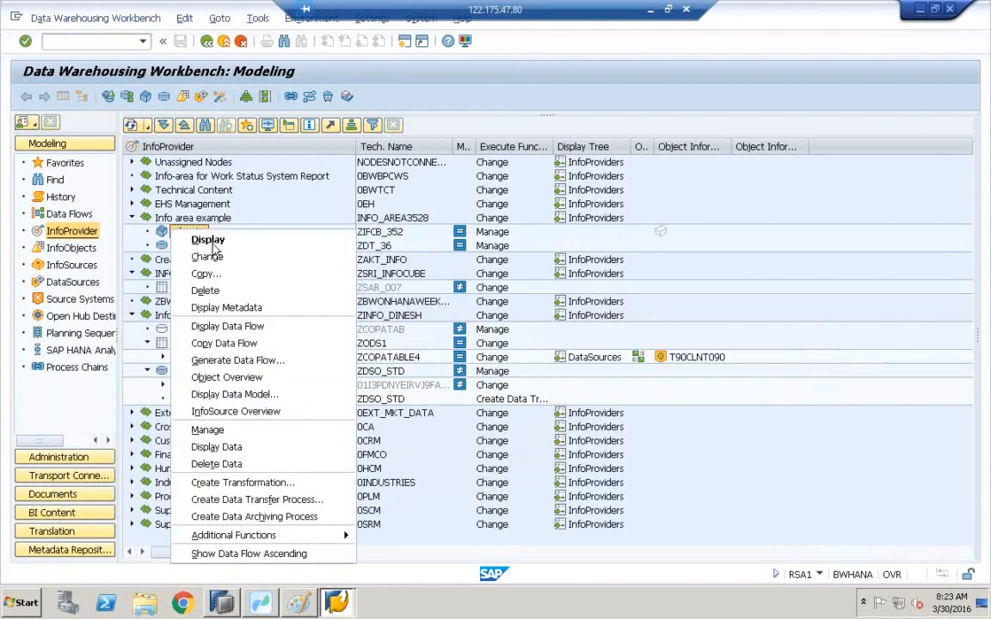
{"action": "left_click", "coordinate": [241, 487]}
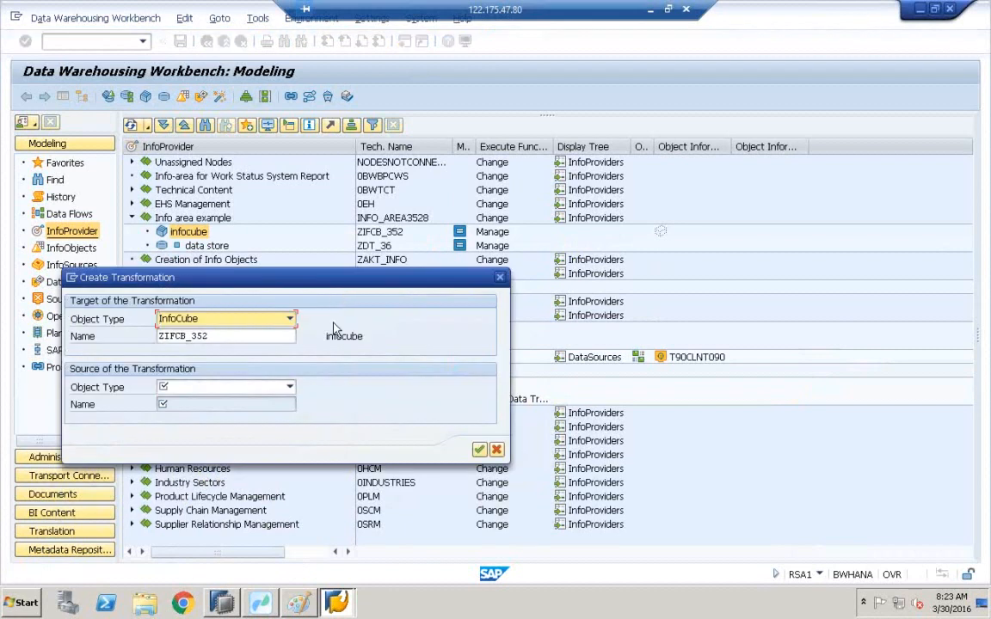
{"action": "left_click", "coordinate": [290, 388]}
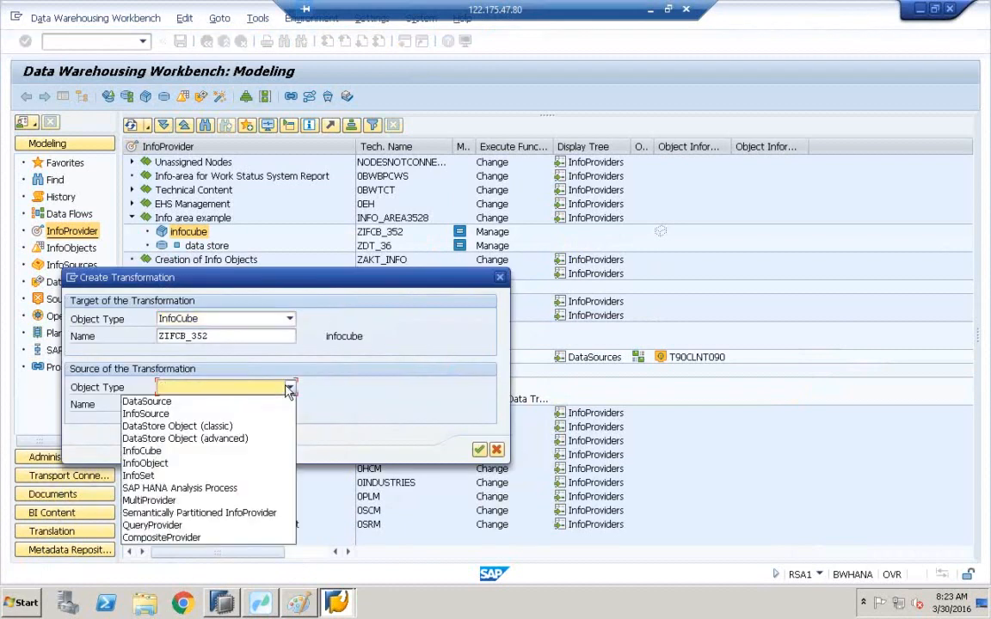
{"action": "left_click", "coordinate": [200, 428]}
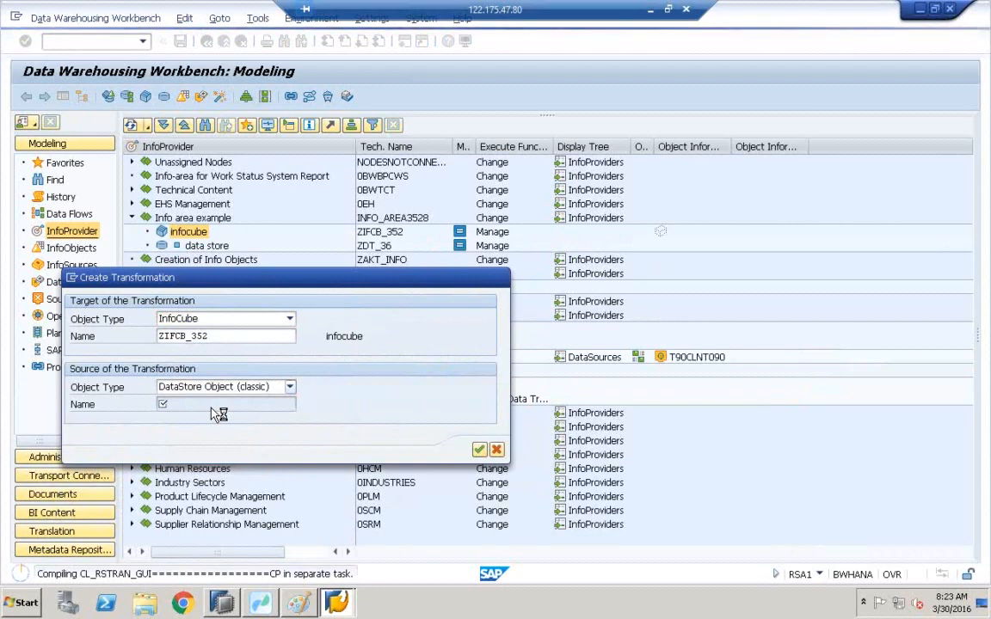
{"action": "left_click", "coordinate": [213, 405]}
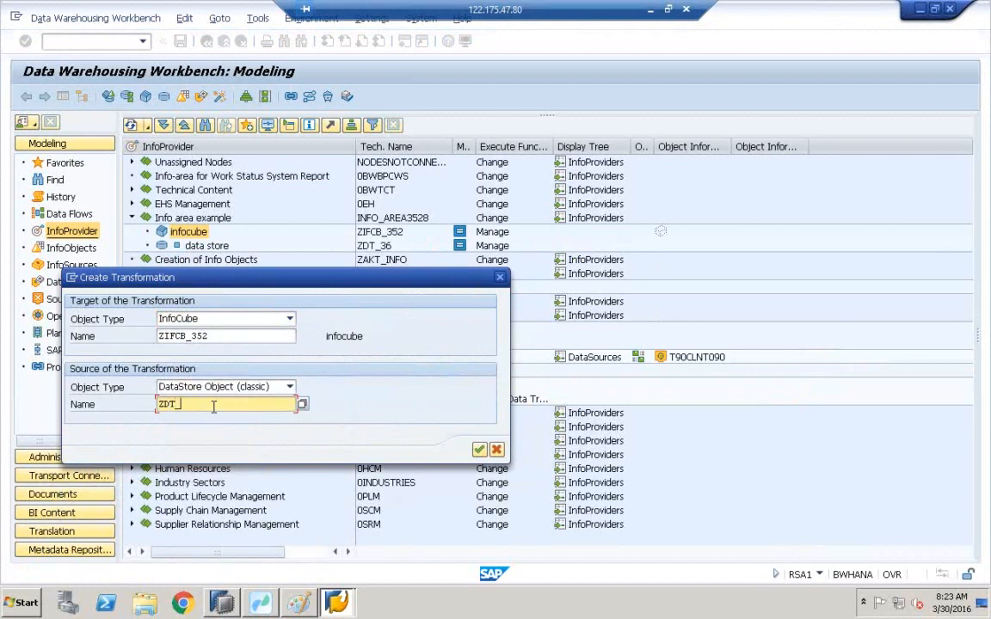
{"action": "left_click", "coordinate": [479, 451]}
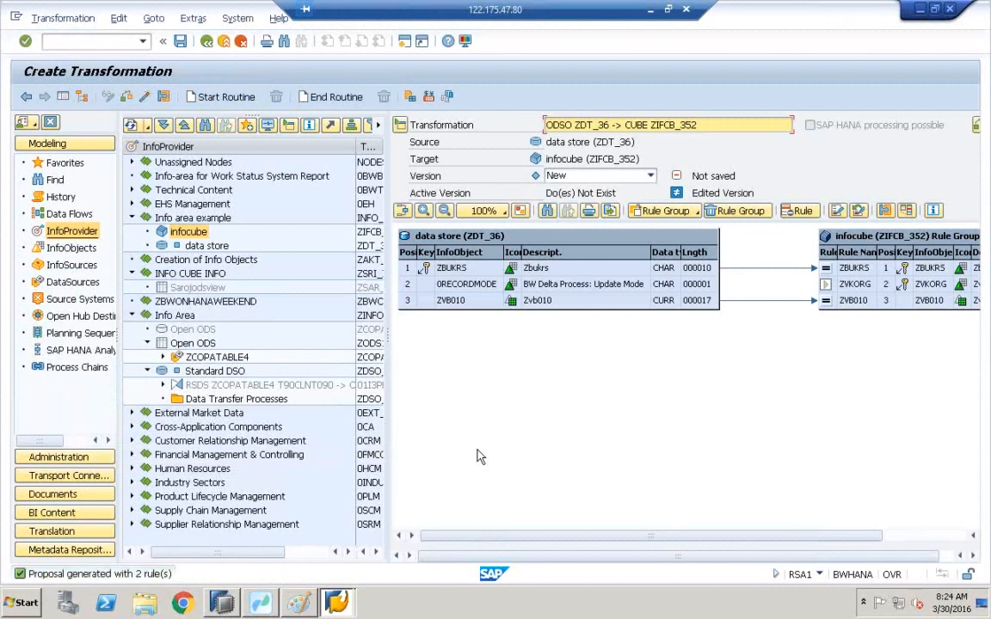
Check the new transformation ZDT_36 -> ZIFCB_352 for consistency and close the log display.
{"action": "left_click", "coordinate": [145, 98]}
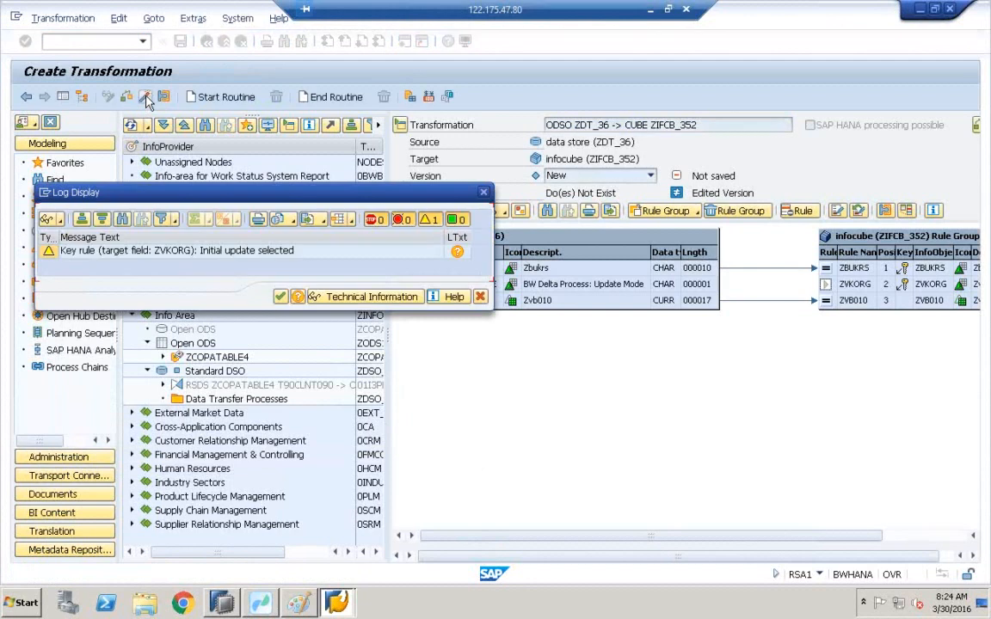
{"action": "left_click", "coordinate": [281, 297]}
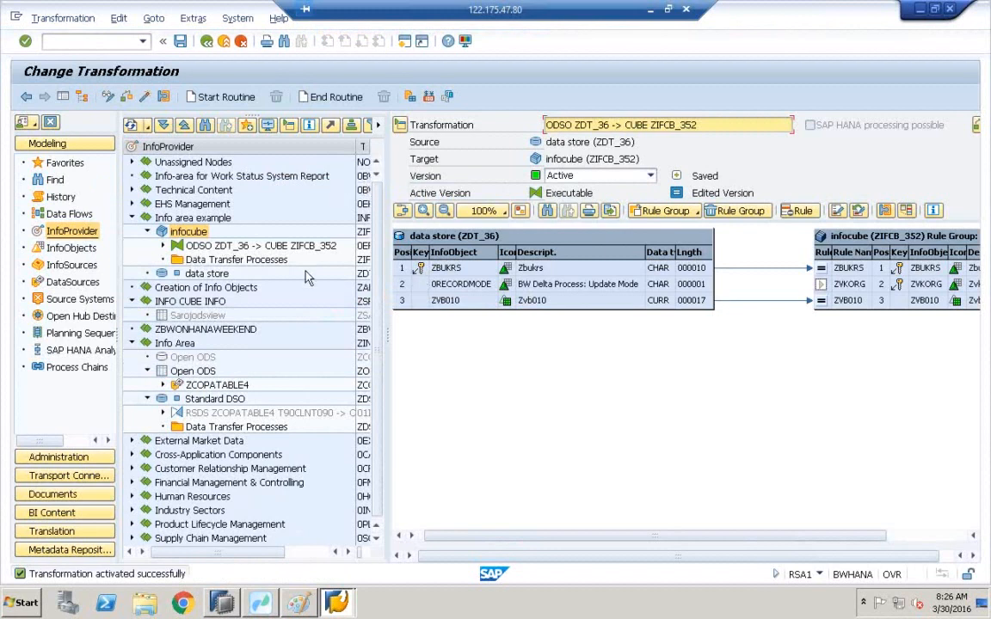
{"action": "left_click", "coordinate": [176, 261]}
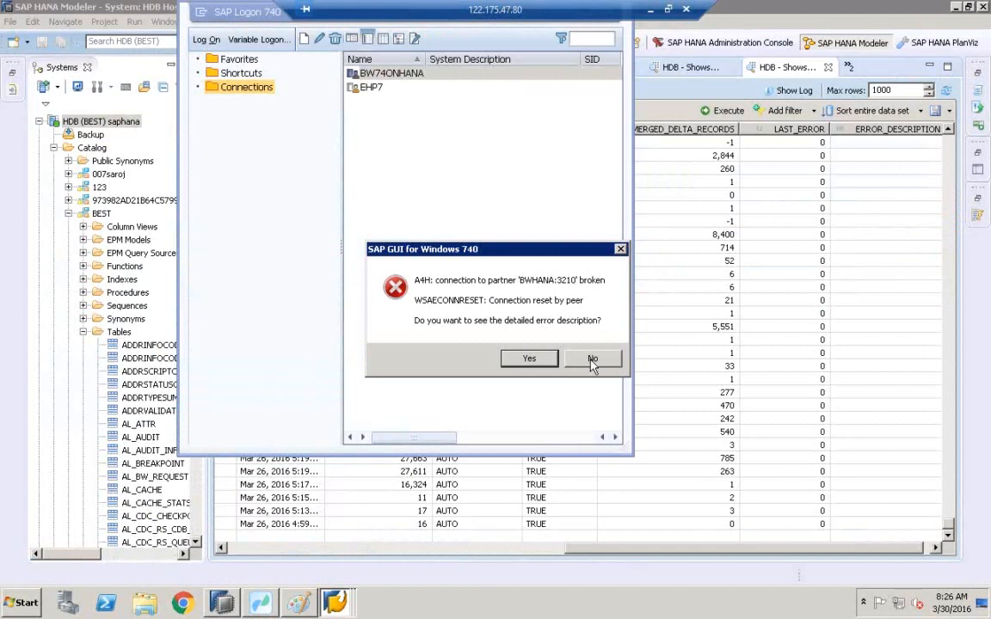
Dismiss the broken-connection error and log back on to BW74ONHANA as user BEST with the account password.
{"action": "left_click", "coordinate": [592, 360]}
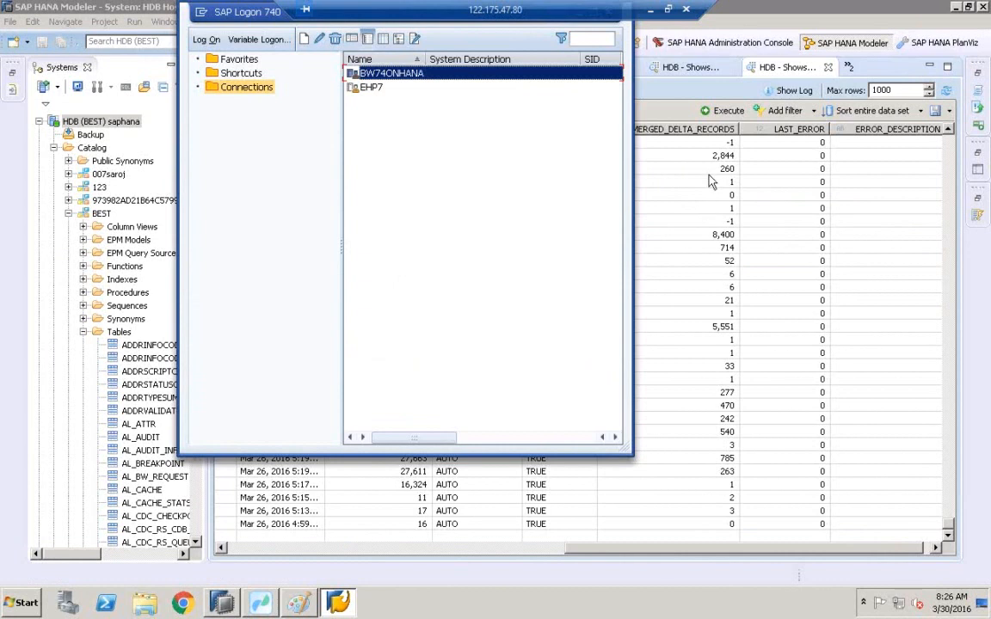
{"action": "double_click", "coordinate": [400, 80]}
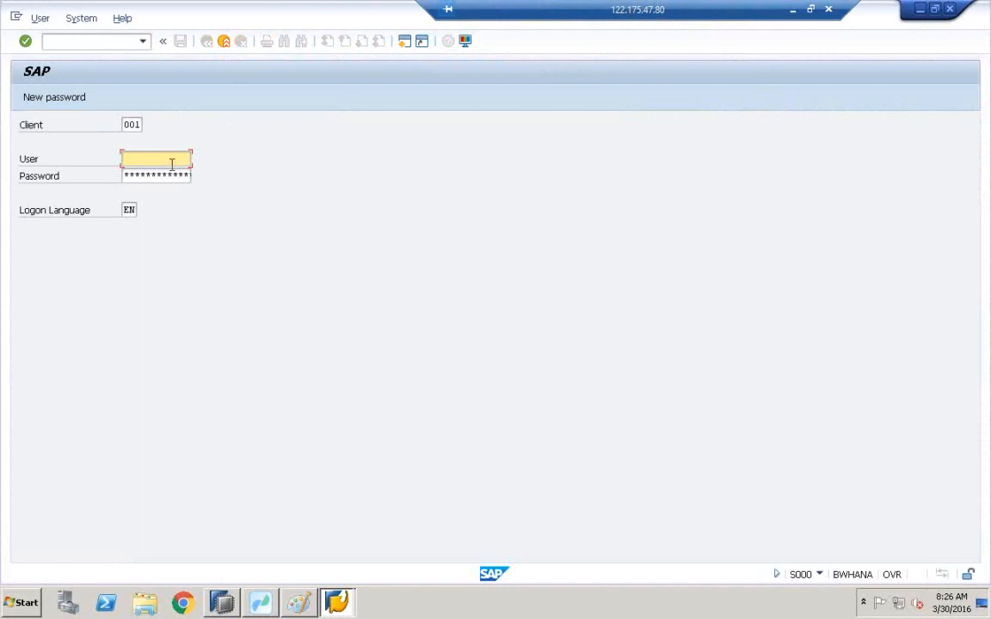
{"action": "type", "text": "BEST"}
{"action": "key", "text": "Tab"}
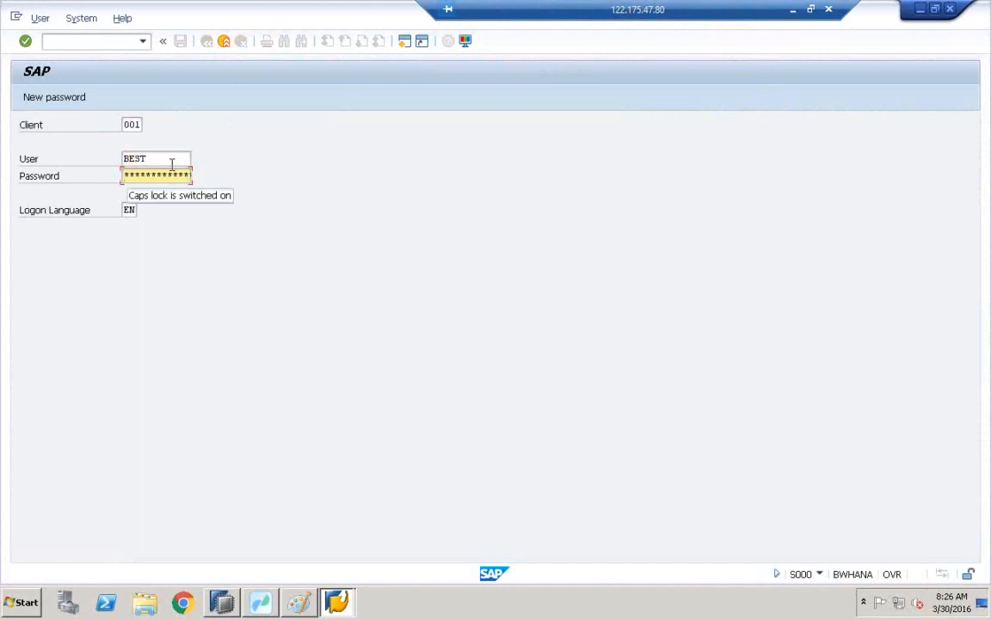
{"action": "type", "text": "**********"}
{"action": "key", "text": "Return"}
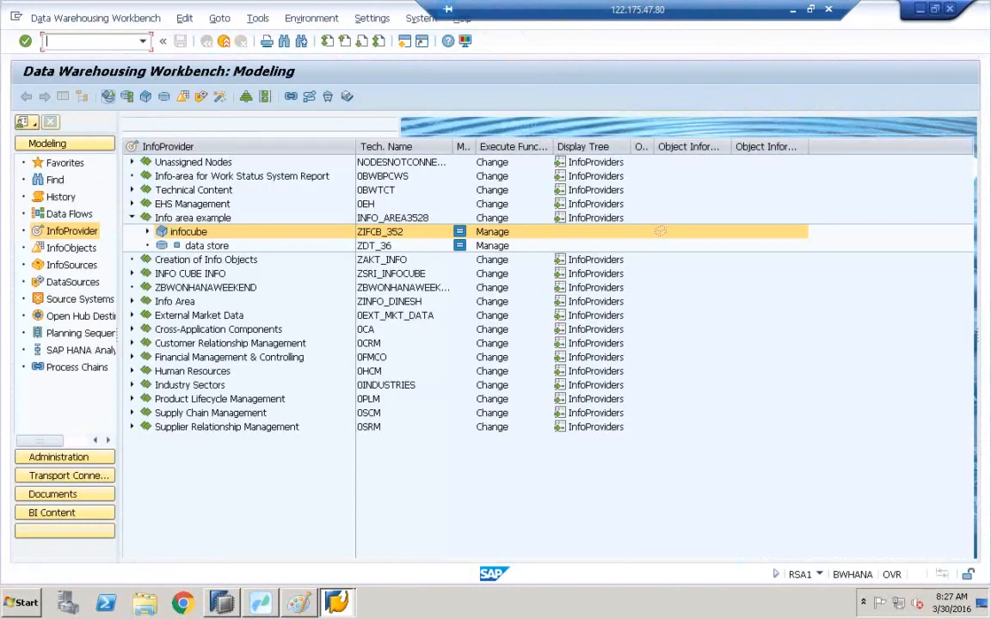
Create a standard DTP ZDT_36 -> ZIFCB_352 under the infocube's Data Transfer Processes folder.
{"action": "left_click", "coordinate": [147, 231]}
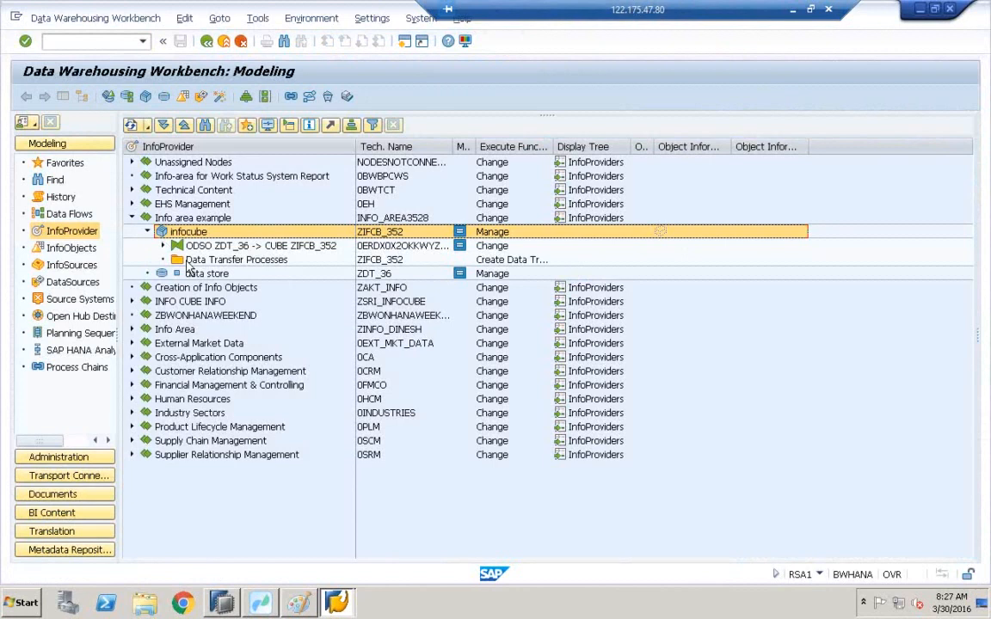
{"action": "left_click", "coordinate": [190, 261]}
{"action": "right_click", "coordinate": [187, 264]}
{"action": "left_click", "coordinate": [202, 270]}
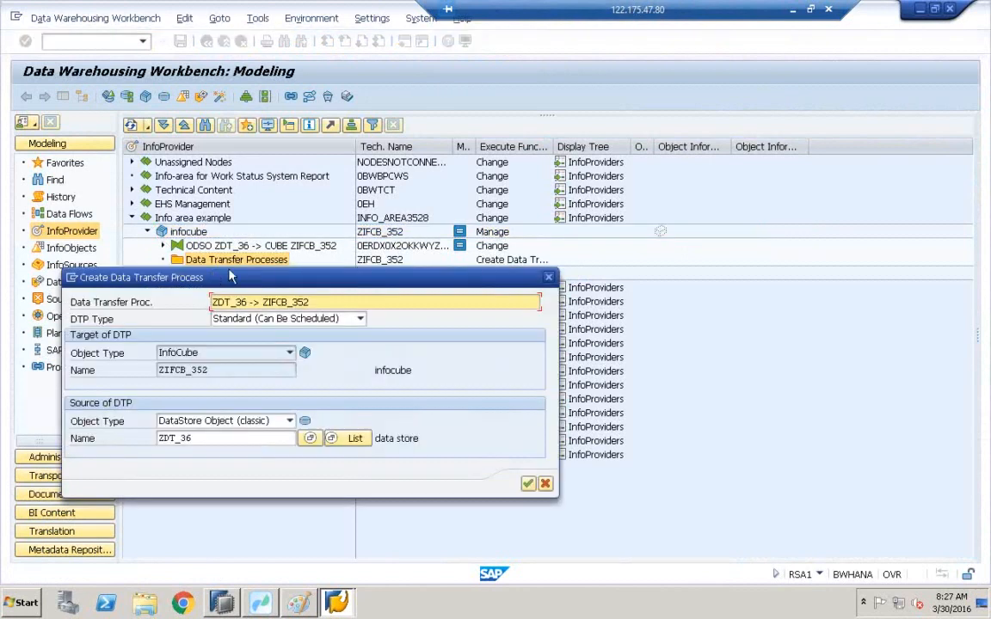
{"action": "left_click", "coordinate": [528, 484]}
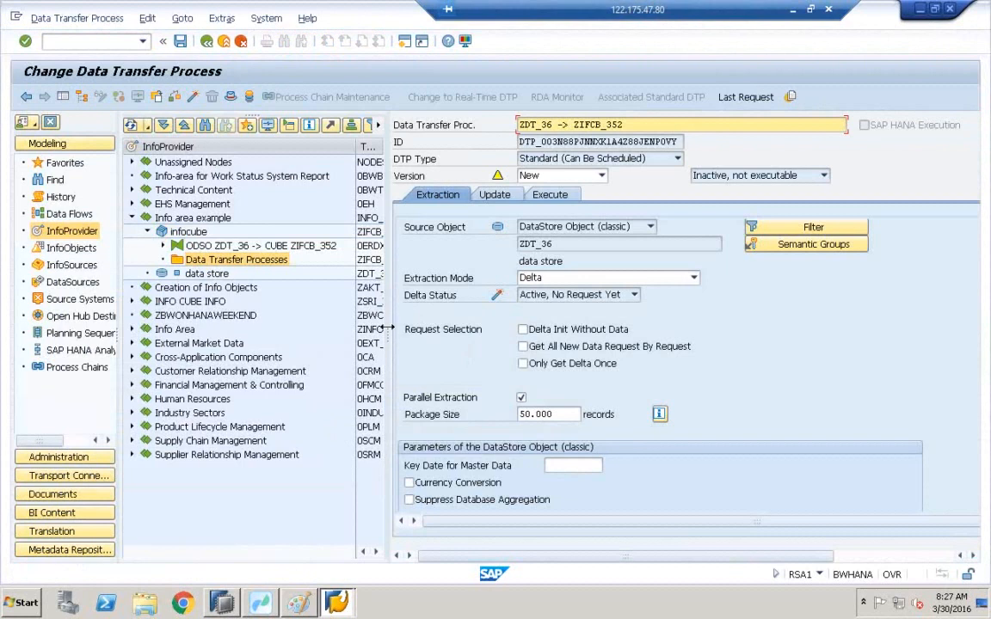
Review the DTP's update settings and activate the DTP.
{"action": "left_click_drag", "start_coordinate": [386, 327], "coordinate": [352, 326]}
{"action": "left_click", "coordinate": [468, 196]}
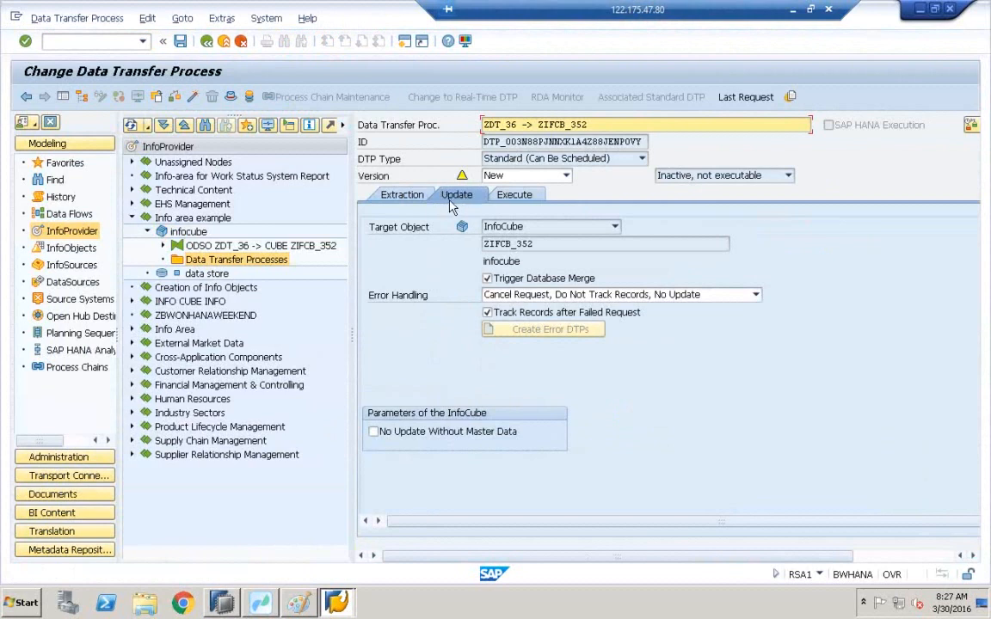
{"action": "left_click", "coordinate": [196, 98]}
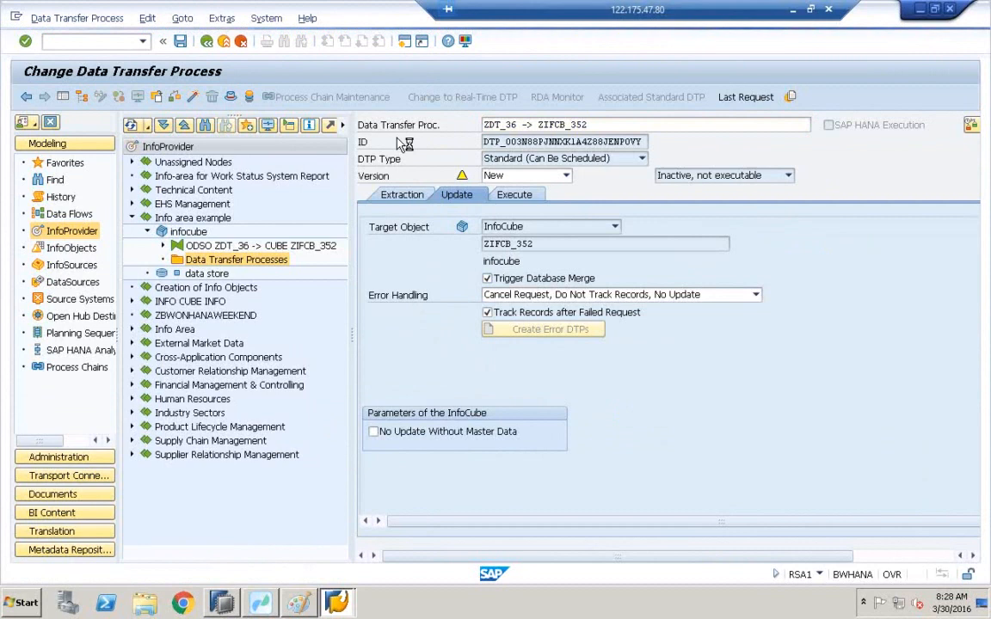
Execute the DTP, open its request monitor, and refresh the request status repeatedly.
{"action": "left_click", "coordinate": [525, 195]}
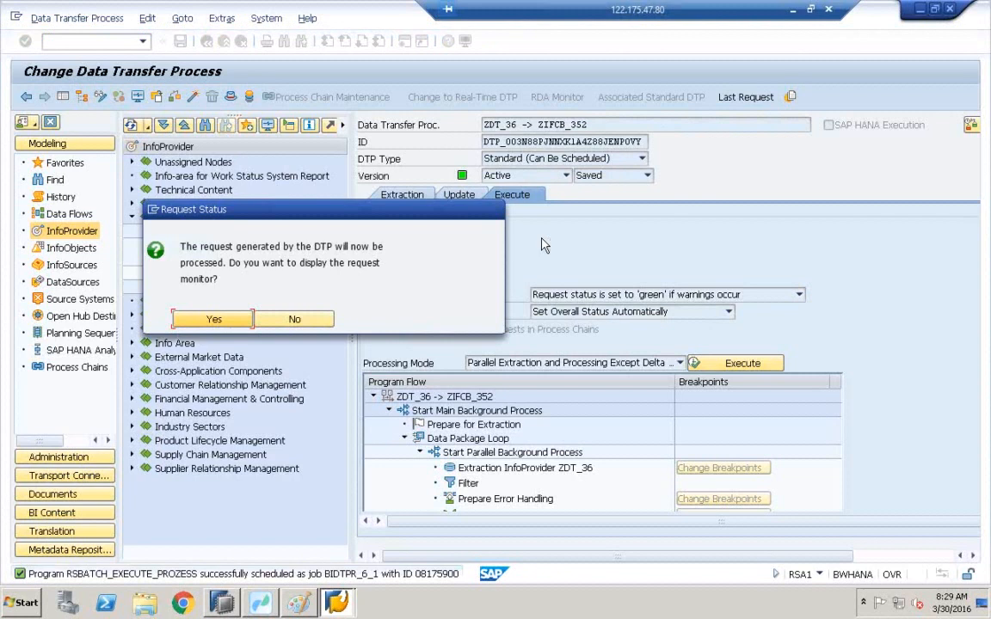
{"action": "left_click", "coordinate": [207, 321]}
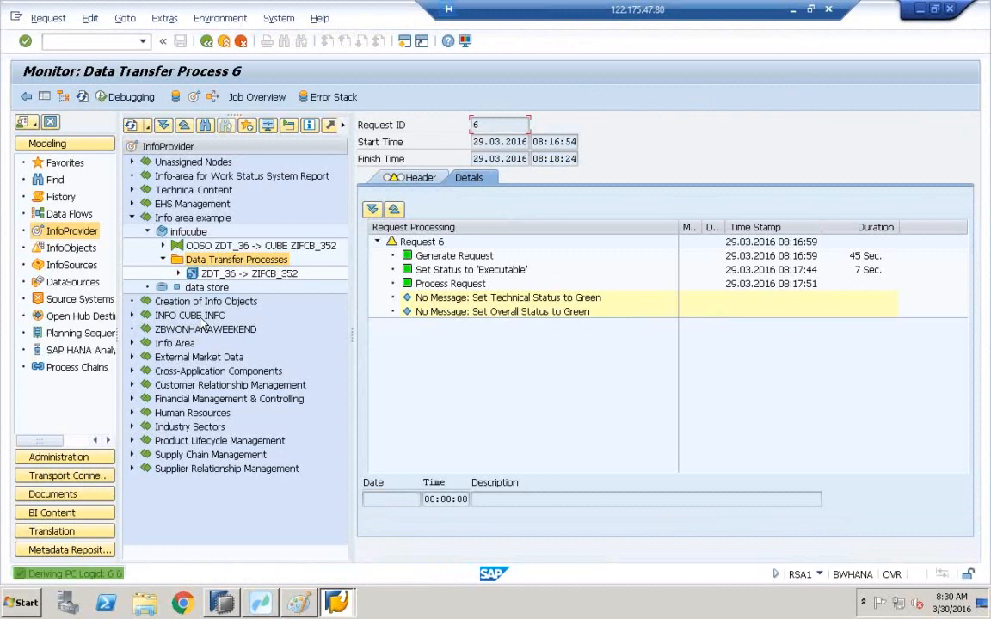
{"action": "left_click", "coordinate": [81, 97]}
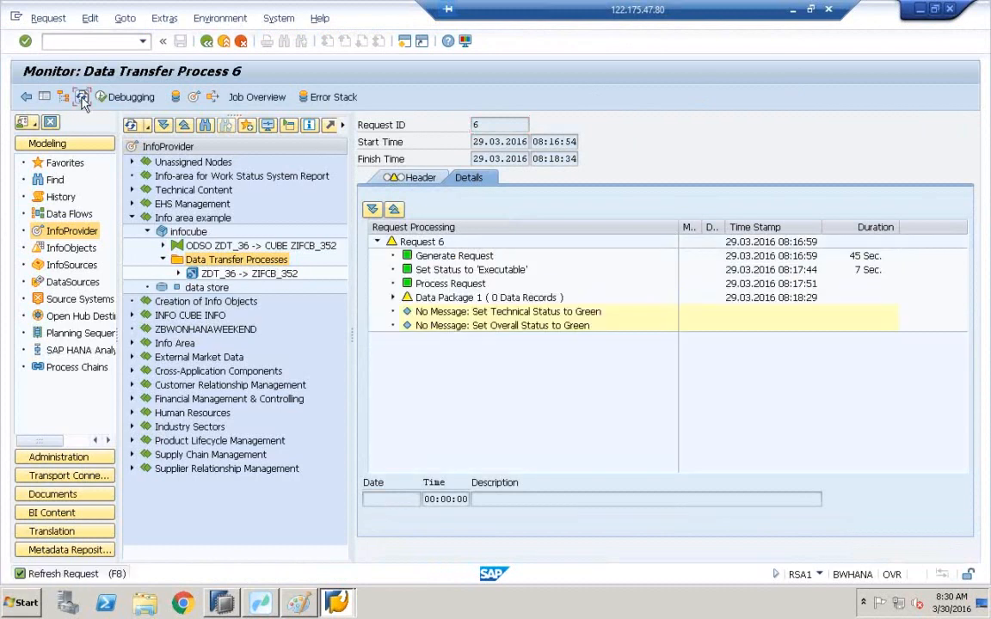
{"action": "left_click", "coordinate": [82, 97]}
{"action": "left_click", "coordinate": [81, 97]}
{"action": "left_click", "coordinate": [82, 98]}
{"action": "left_click", "coordinate": [82, 97]}
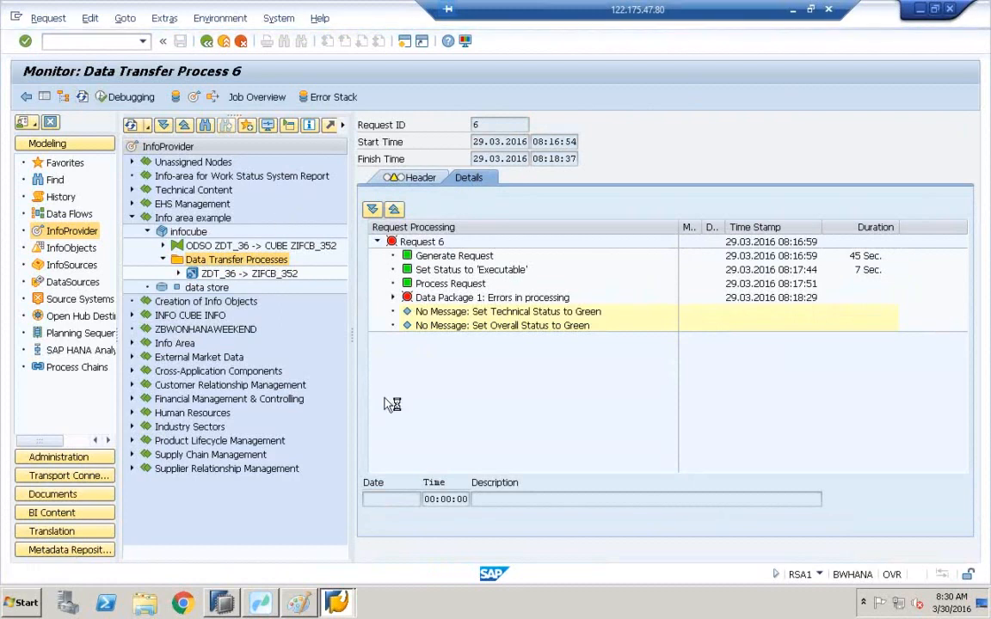
Switch to SAP HANA Studio, refresh the delta merge history results and scroll to the newest entries.
{"action": "left_click", "coordinate": [231, 601]}
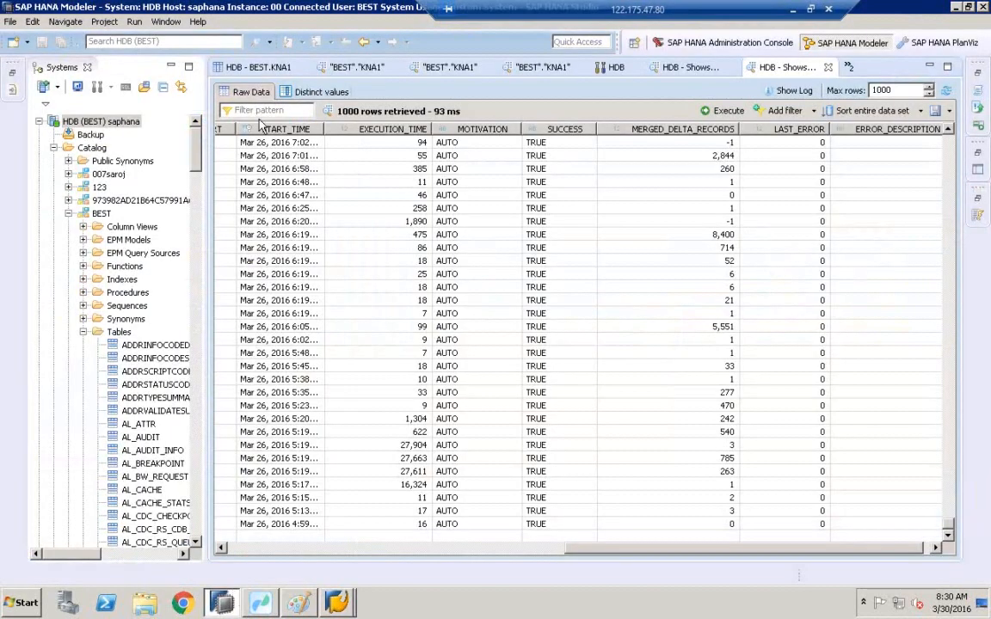
{"action": "left_click", "coordinate": [260, 112]}
{"action": "left_click", "coordinate": [946, 91]}
{"action": "left_click", "coordinate": [946, 92]}
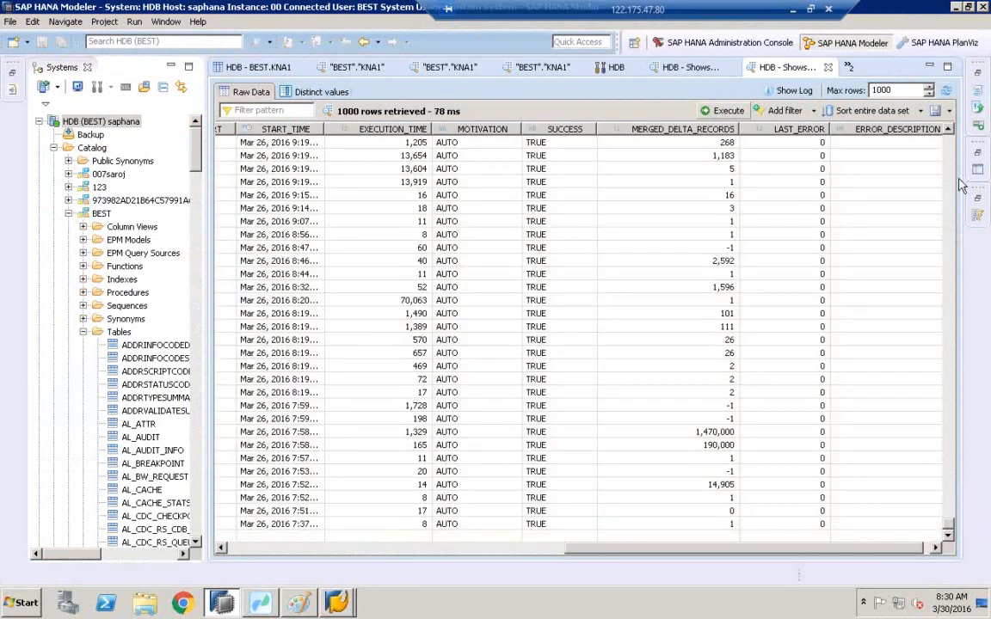
{"action": "left_click_drag", "start_coordinate": [948, 524], "coordinate": [949, 127]}
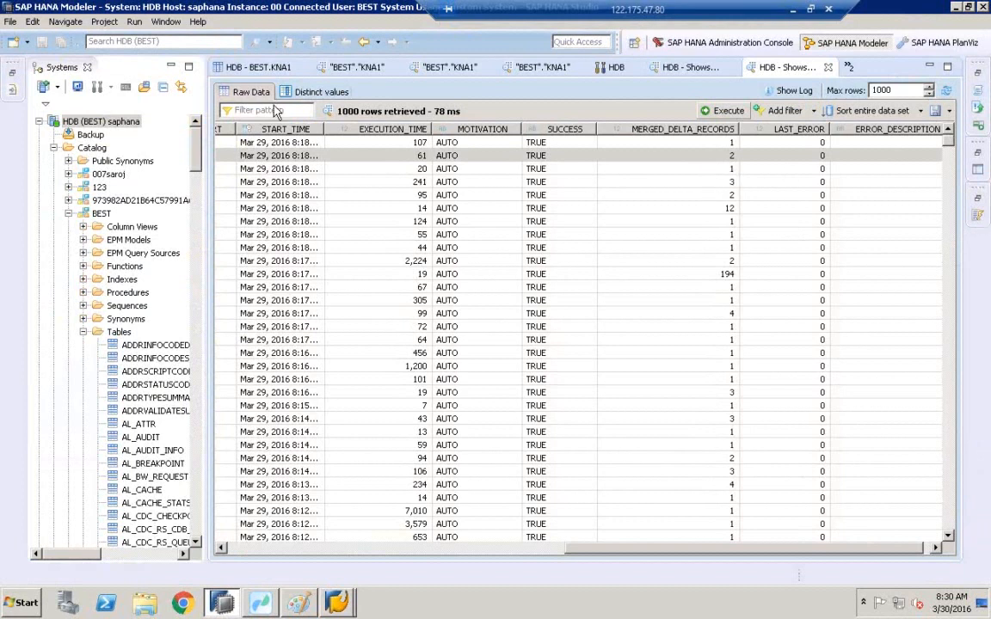
Filter the merge history results by the pattern smart.
{"action": "left_click", "coordinate": [261, 110]}
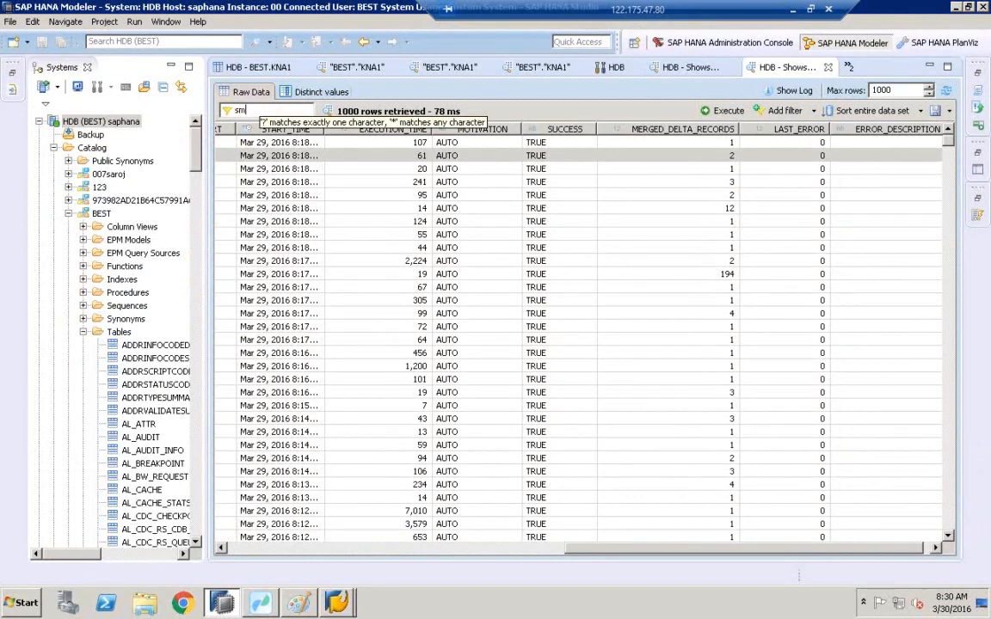
{"action": "type", "text": "smart"}
{"action": "key", "text": "Return"}
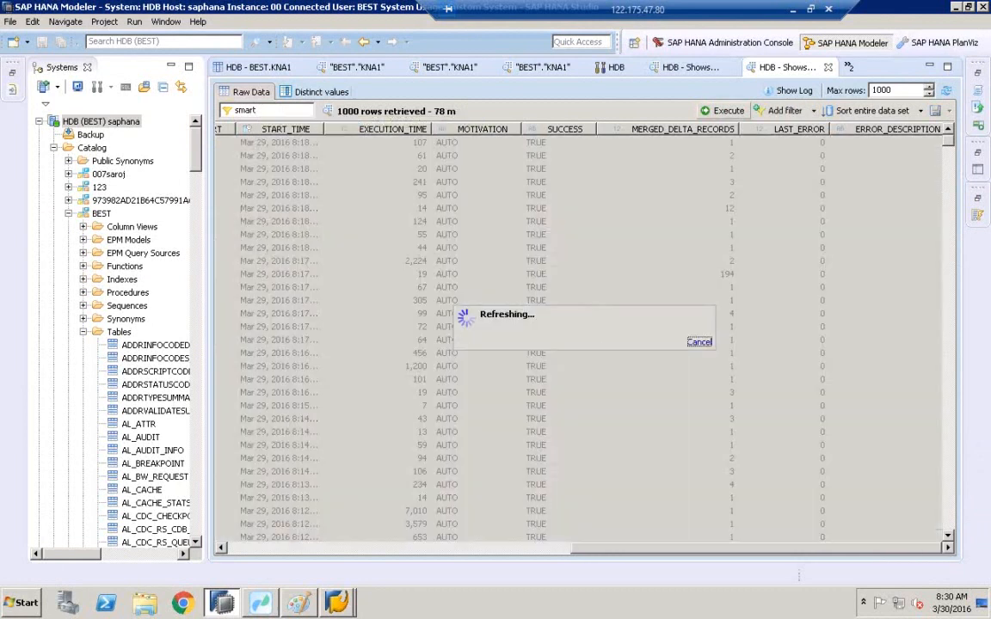
Return to the DTP monitor and inspect the error messages of the failed data package's extraction step.
{"action": "left_click", "coordinate": [336, 602]}
{"action": "left_click", "coordinate": [370, 514]}
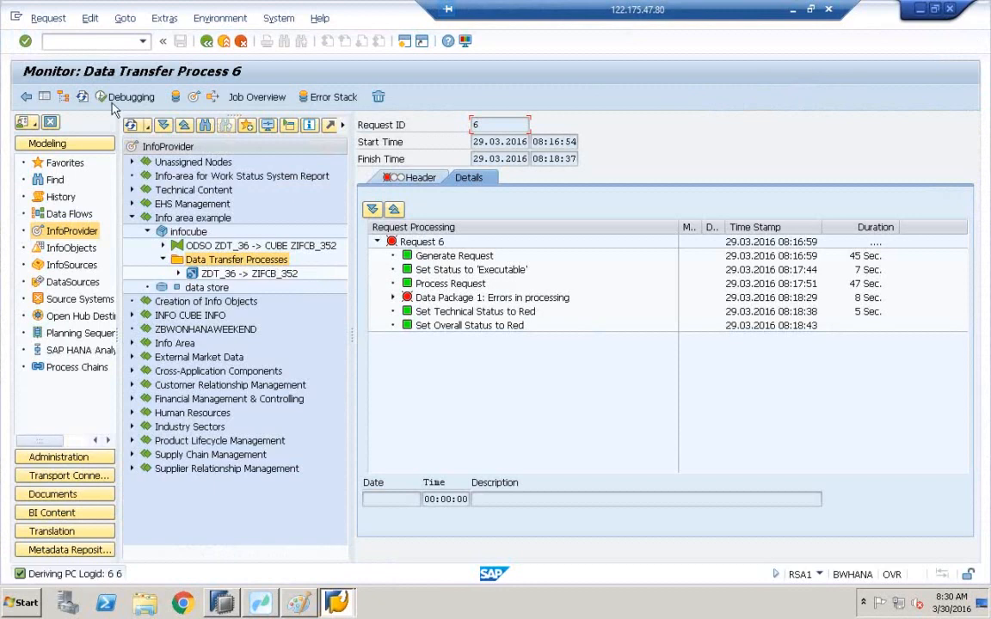
{"action": "left_click", "coordinate": [392, 298]}
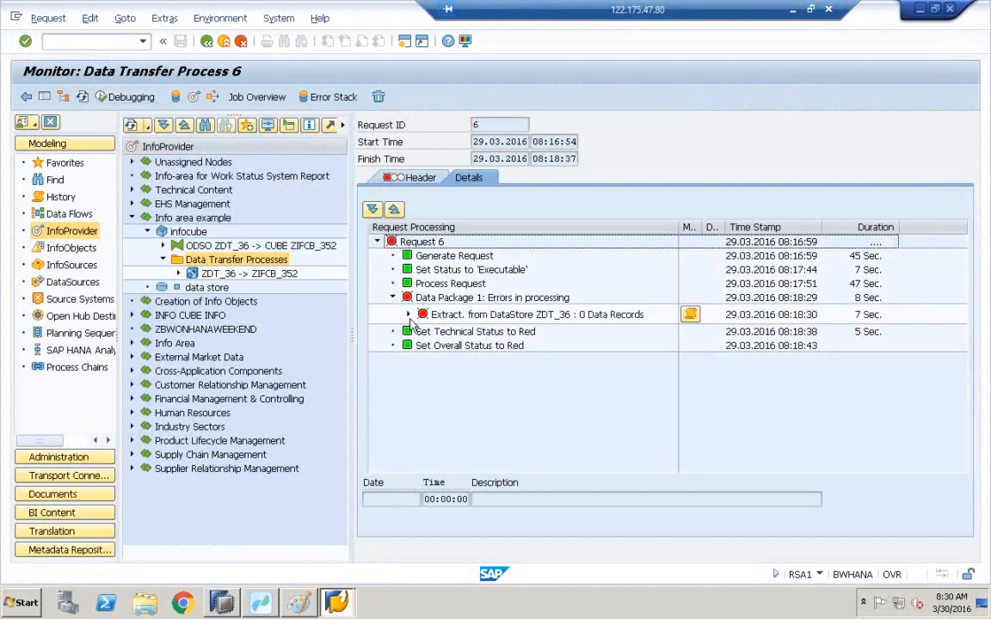
{"action": "left_click", "coordinate": [410, 314]}
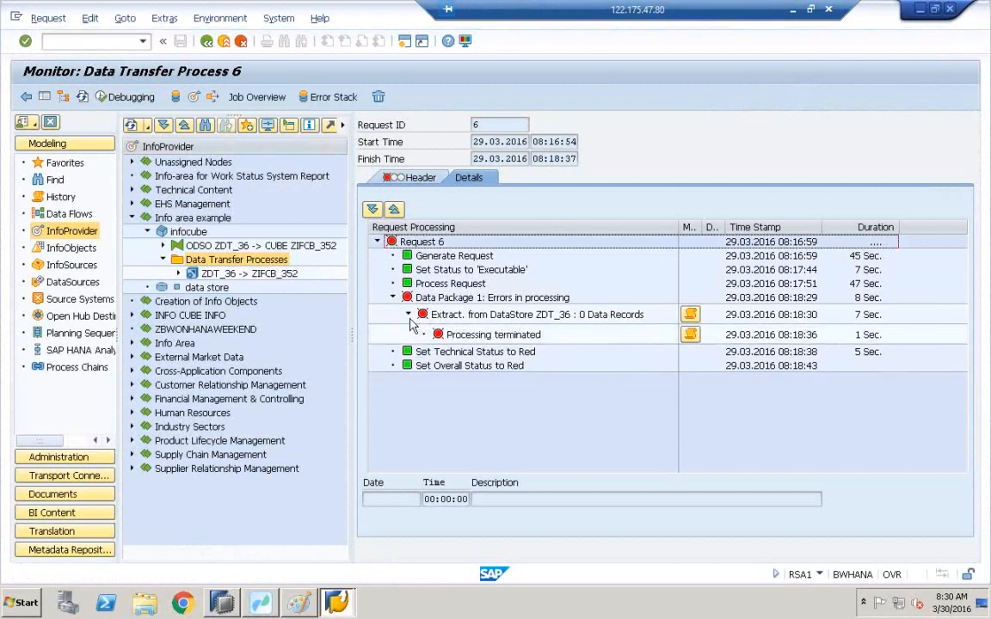
{"action": "left_click", "coordinate": [693, 335]}
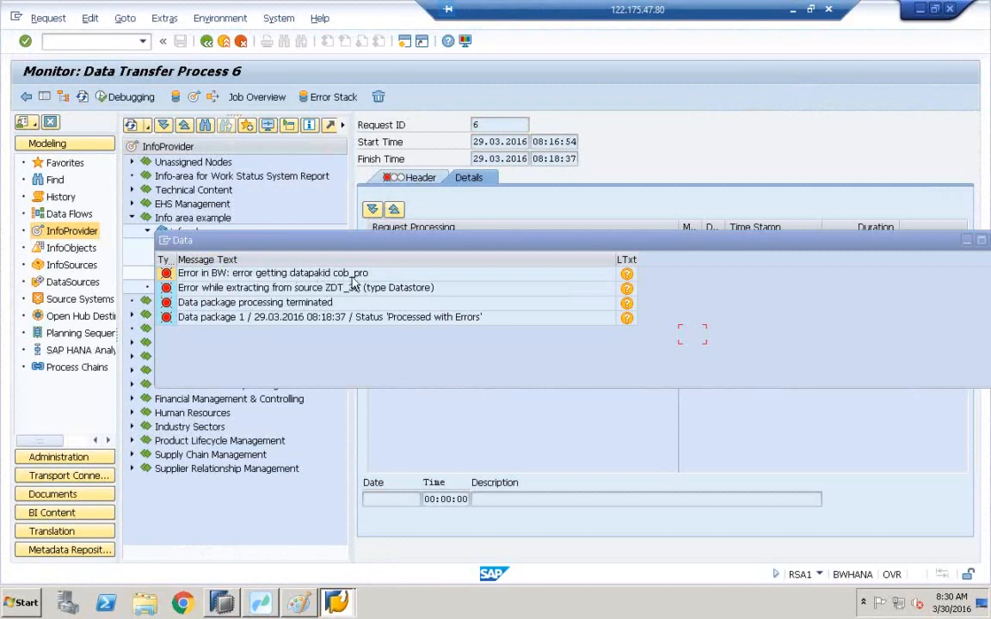
{"action": "left_click", "coordinate": [471, 250]}
{"action": "left_click_drag", "start_coordinate": [472, 250], "coordinate": [237, 254]}
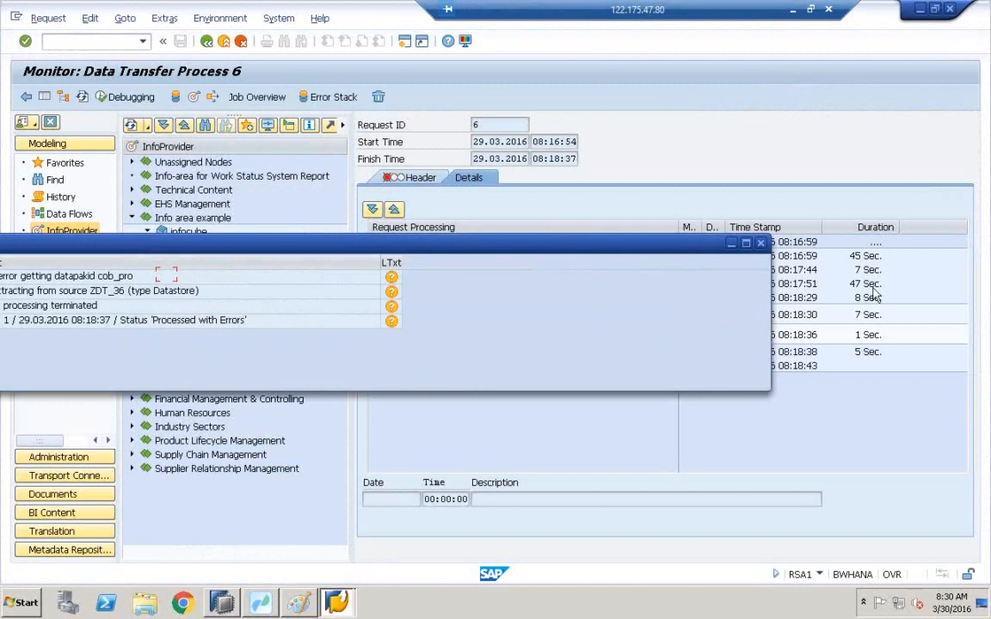
Close the error messages, view the request header, and open the DTP's update settings.
{"action": "left_click", "coordinate": [758, 243]}
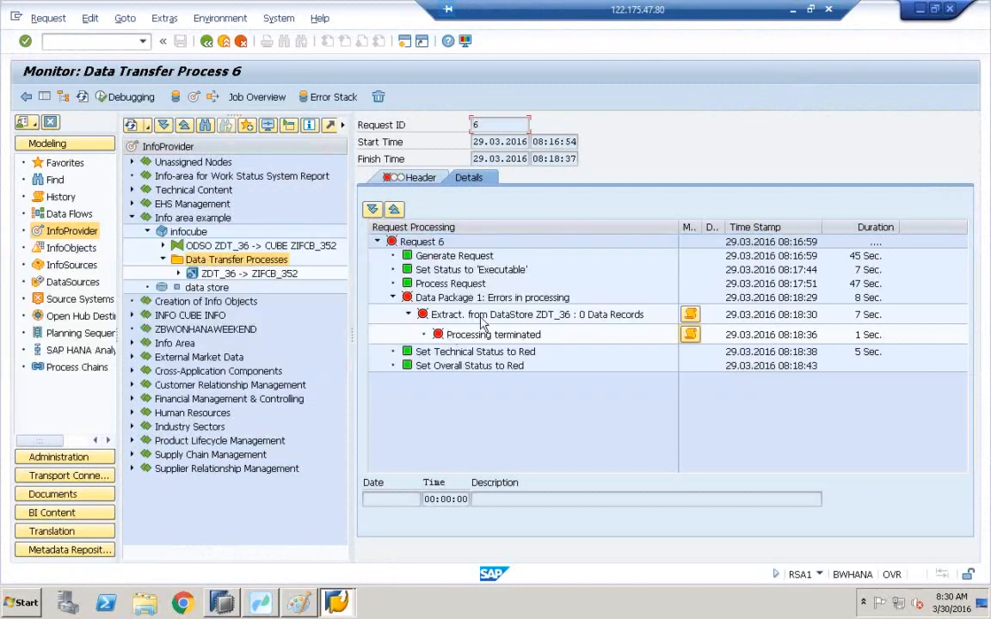
{"action": "left_click", "coordinate": [421, 178]}
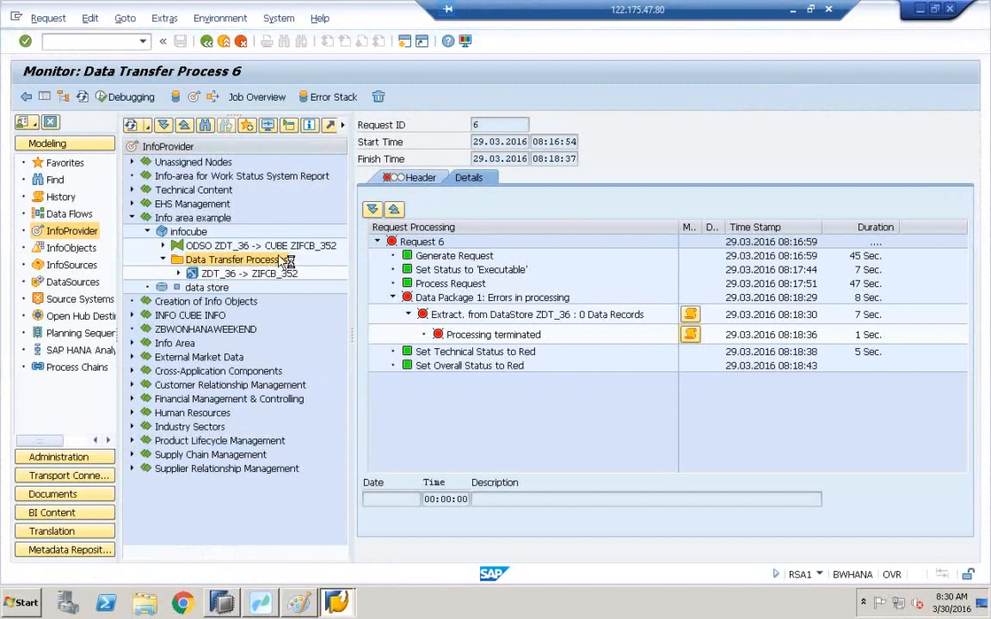
{"action": "left_click", "coordinate": [239, 276]}
{"action": "double_click", "coordinate": [239, 279]}
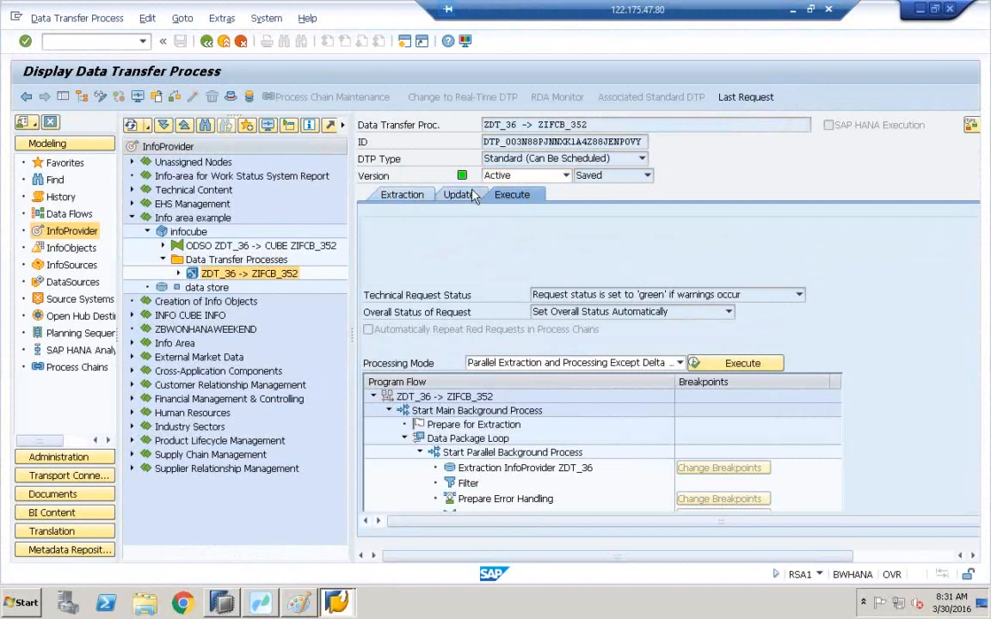
{"action": "left_click", "coordinate": [458, 194]}
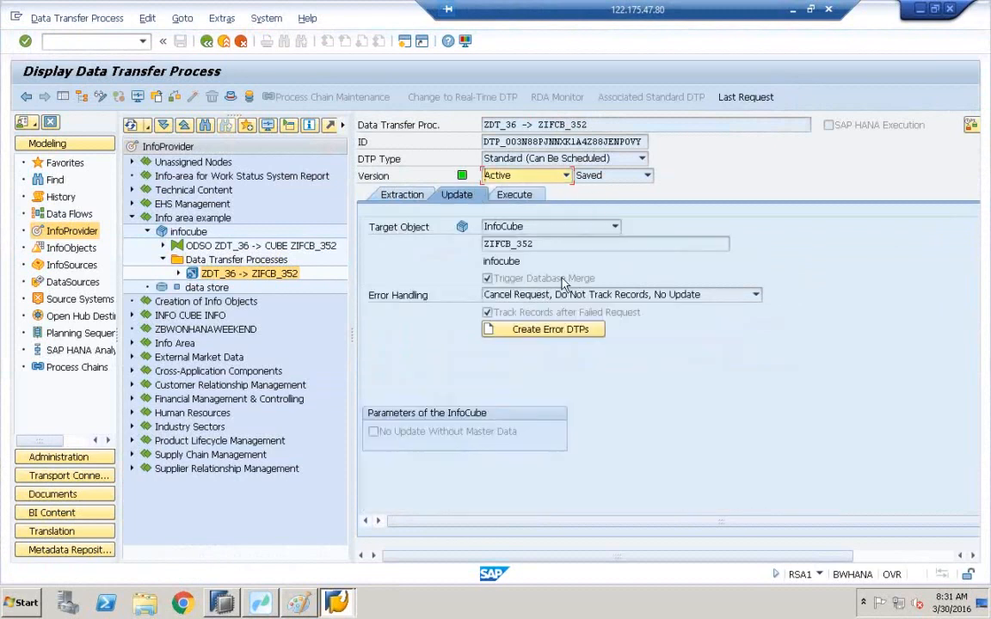
Switch to SAP HANA Studio and clear the merge history filter pattern.
{"action": "left_click", "coordinate": [218, 605]}
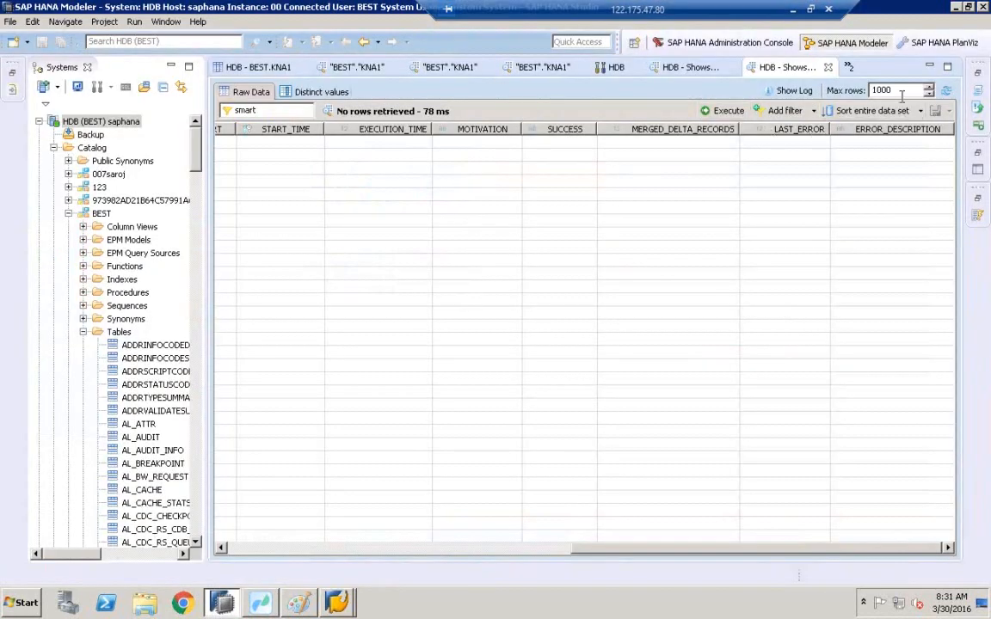
{"action": "left_click", "coordinate": [294, 109]}
{"action": "key", "text": "BackSpace"}
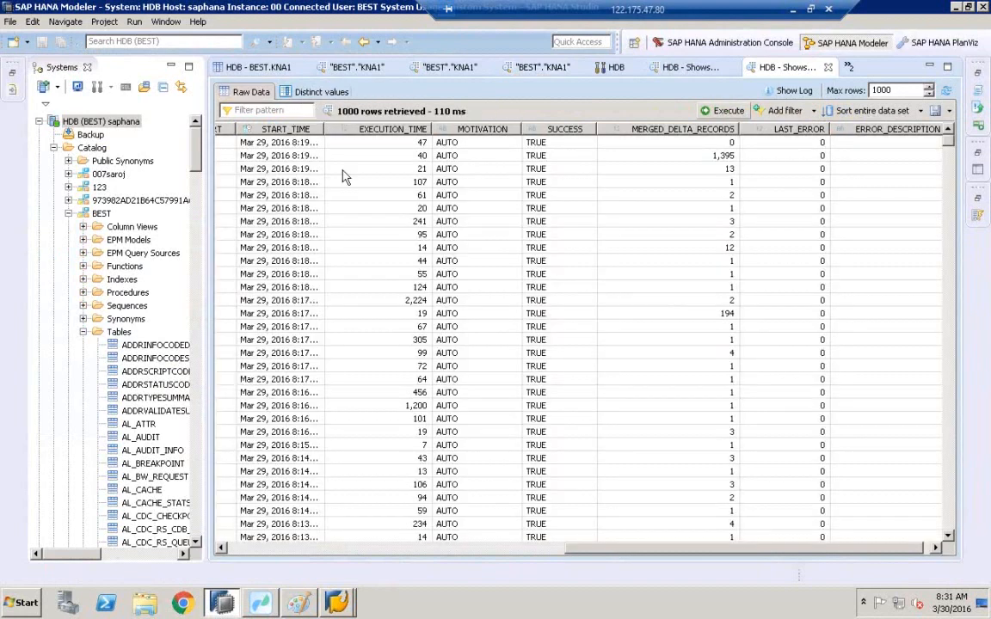
Return to the InfoCube, open its Dictionary/DB status and copy the fact table name /BIC/FZIFCB_352.
{"action": "mouse_move", "coordinate": [297, 601]}
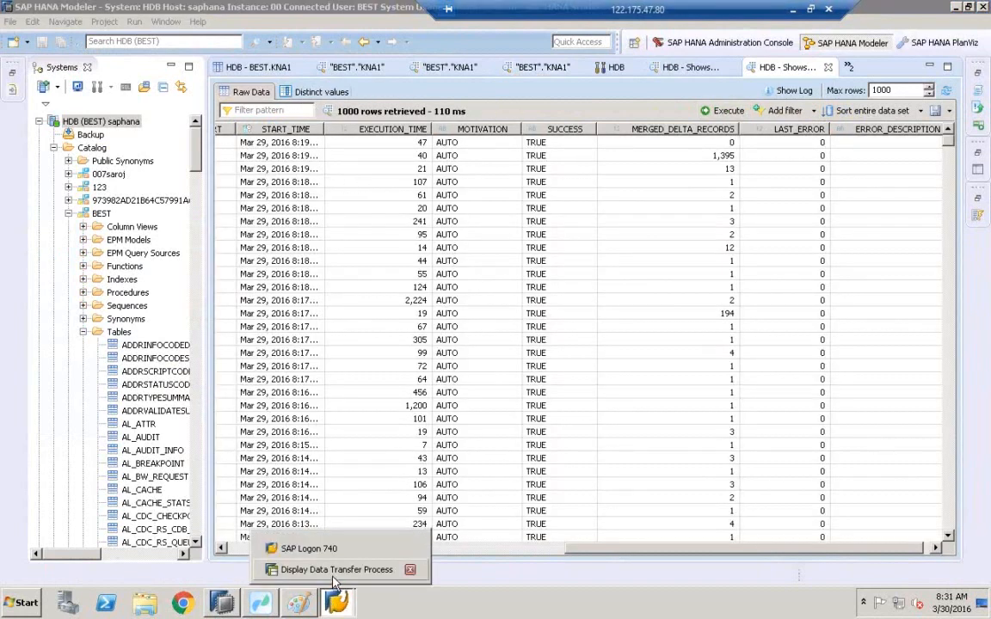
{"action": "left_click", "coordinate": [318, 573]}
{"action": "left_click", "coordinate": [193, 232]}
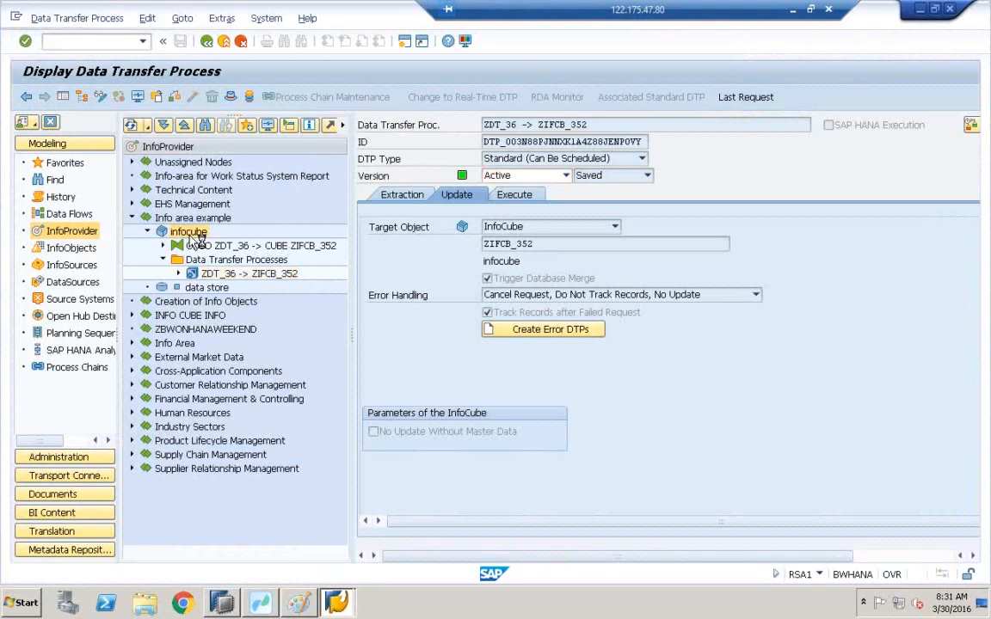
{"action": "double_click", "coordinate": [199, 232]}
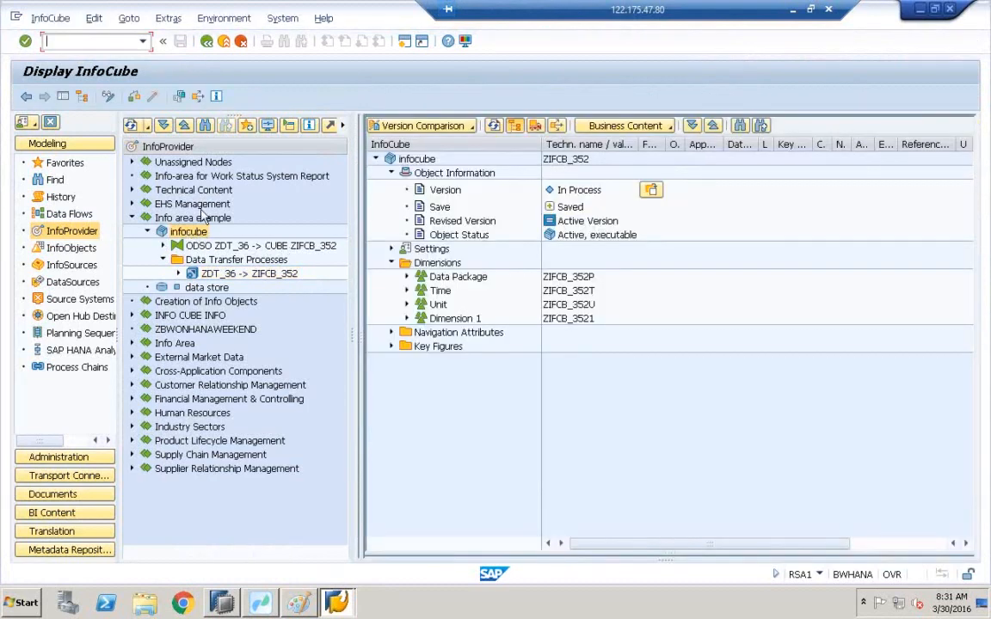
{"action": "left_click", "coordinate": [216, 97]}
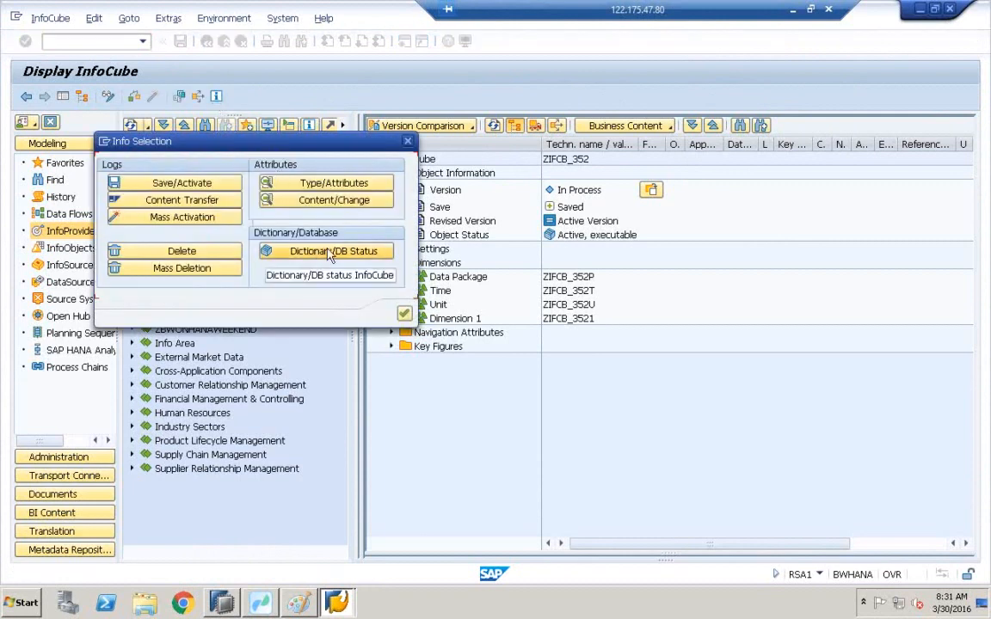
{"action": "left_click", "coordinate": [331, 251]}
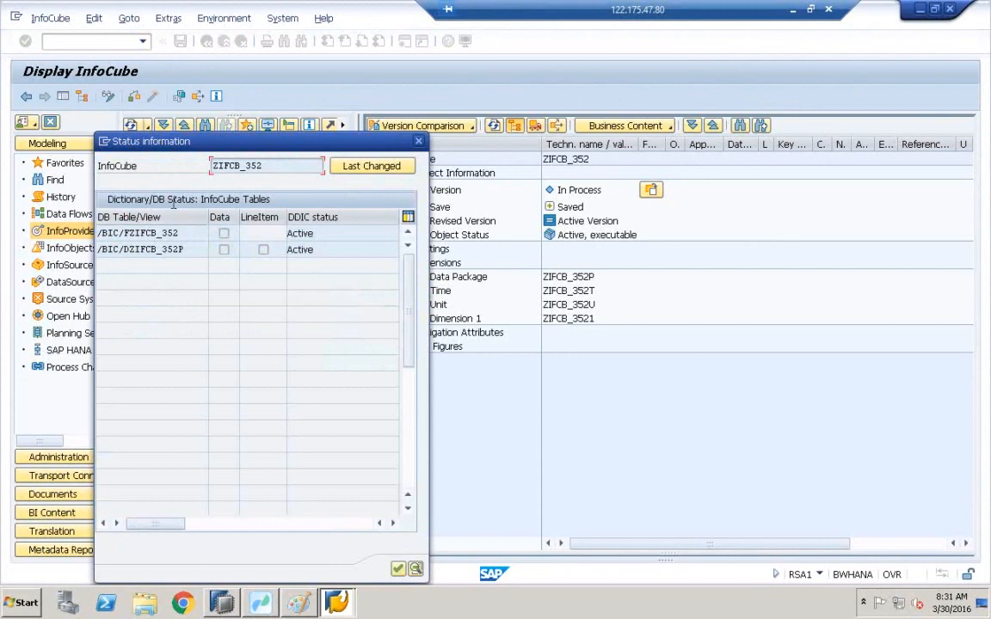
{"action": "double_click", "coordinate": [138, 234]}
{"action": "key", "text": "ctrl+c"}
{"action": "left_click", "coordinate": [98, 235]}
{"action": "left_click", "coordinate": [418, 142]}
{"action": "left_click", "coordinate": [409, 141]}
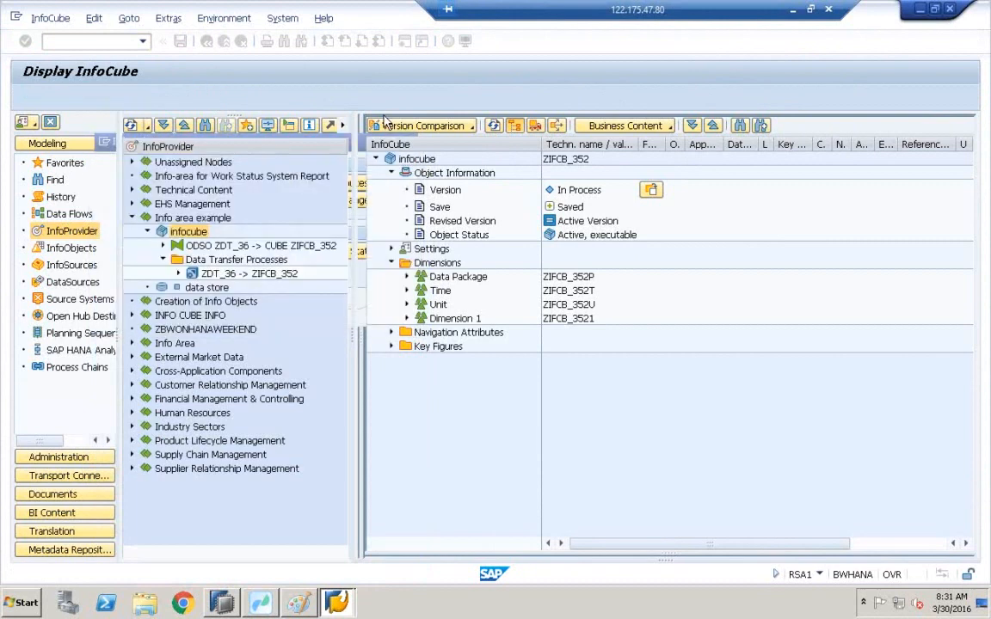
Open the system status and select the database owner schema name.
{"action": "left_click", "coordinate": [291, 21]}
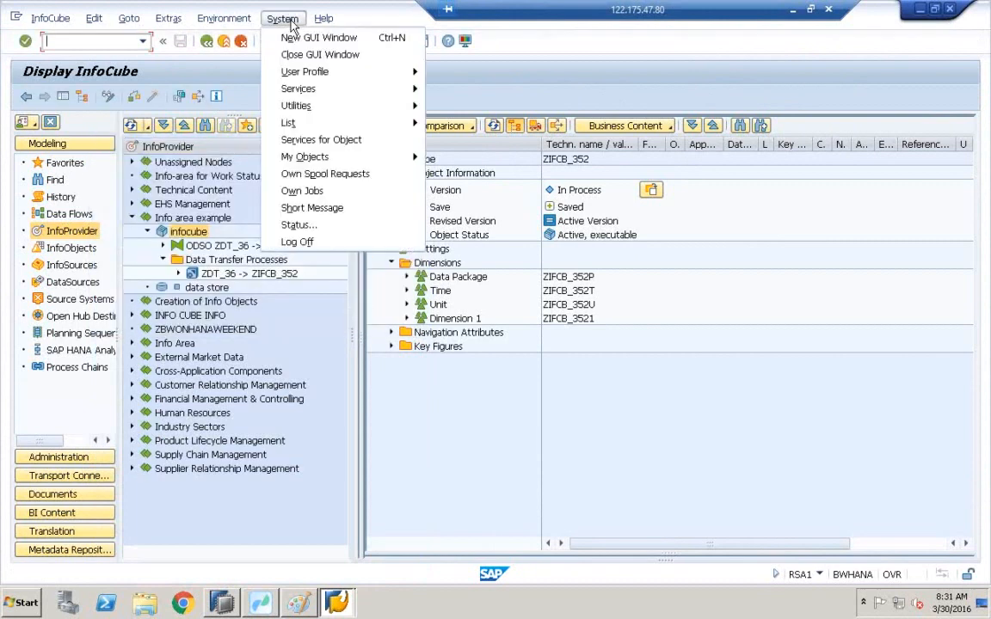
{"action": "left_click", "coordinate": [311, 226]}
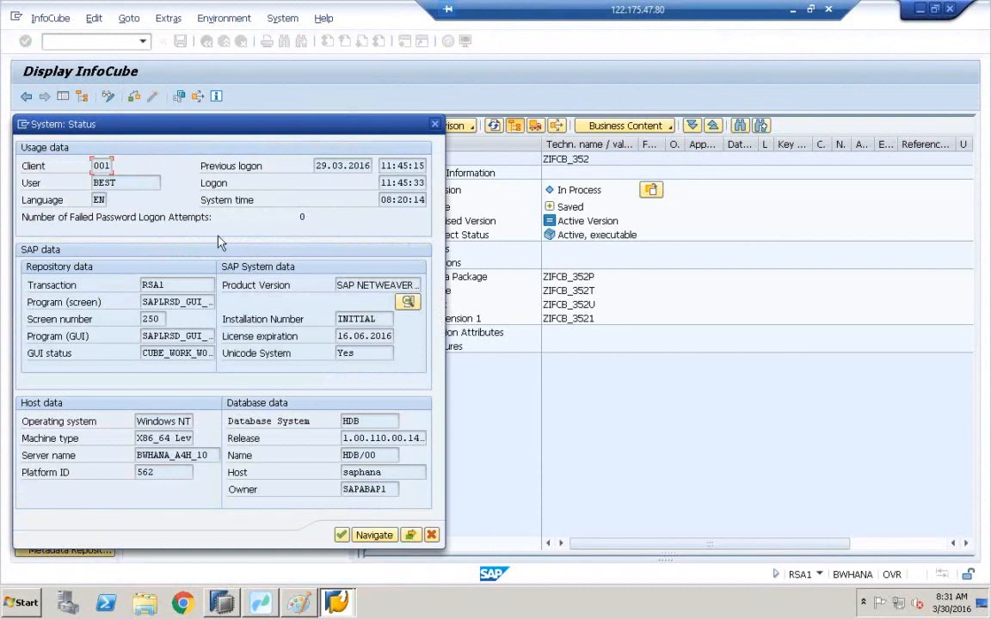
{"action": "double_click", "coordinate": [363, 419]}
{"action": "left_click_drag", "start_coordinate": [392, 489], "coordinate": [344, 488]}
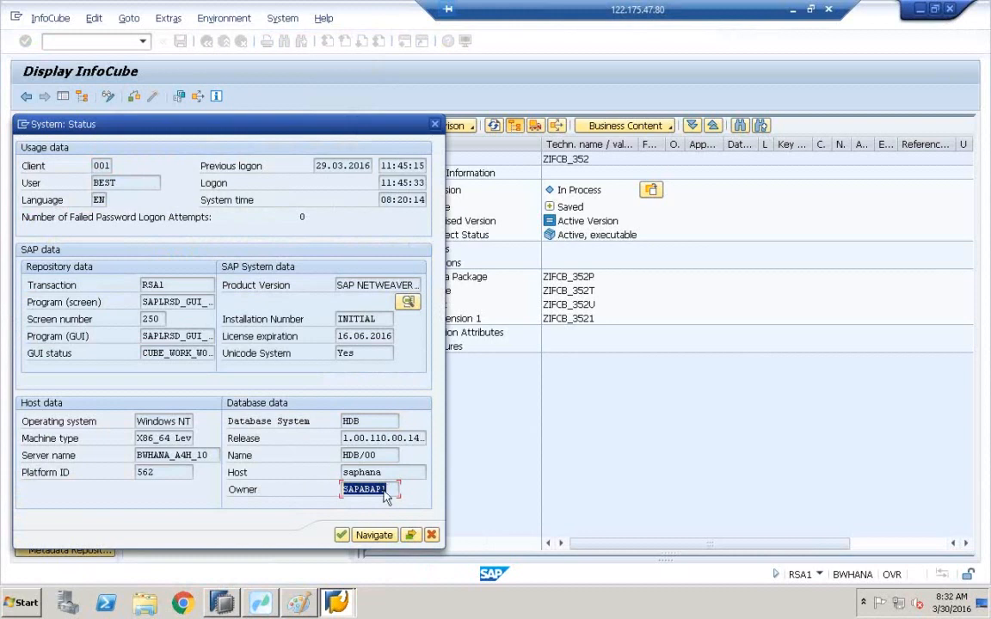
Switch to SAP HANA Studio, widen the Systems pane, and expand the SAPABAP1 schema's Tables folder.
{"action": "left_click", "coordinate": [221, 604]}
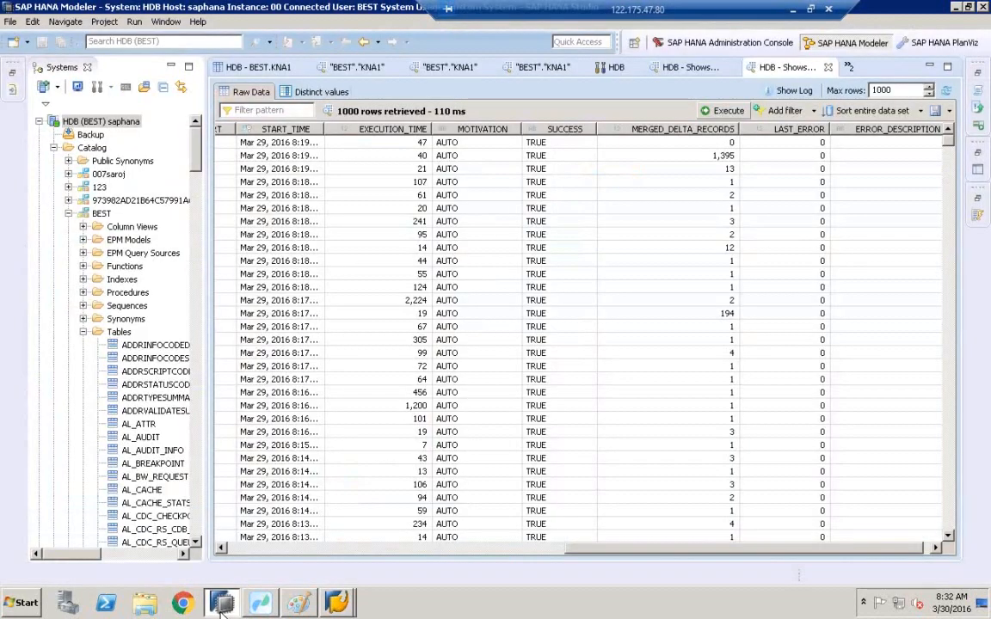
{"action": "left_click", "coordinate": [70, 213]}
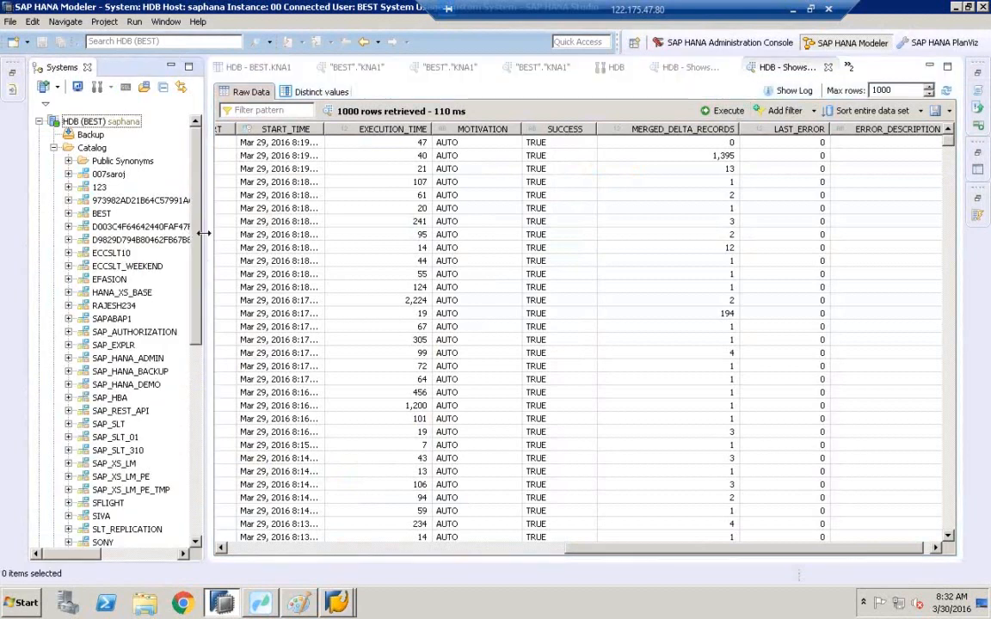
{"action": "left_click_drag", "start_coordinate": [203, 233], "coordinate": [293, 233]}
{"action": "left_click", "coordinate": [103, 300]}
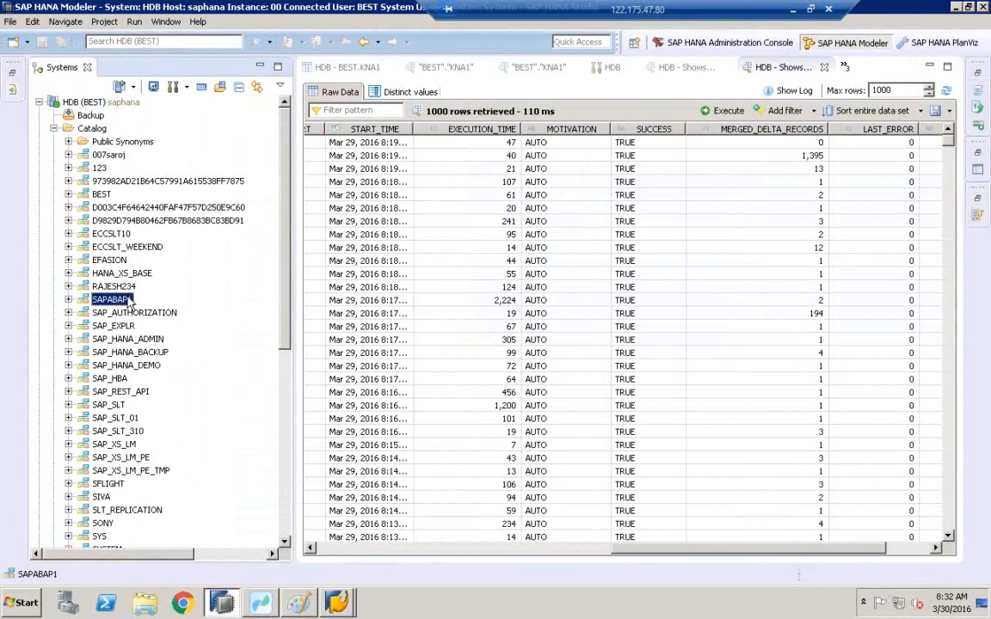
{"action": "left_click", "coordinate": [69, 301]}
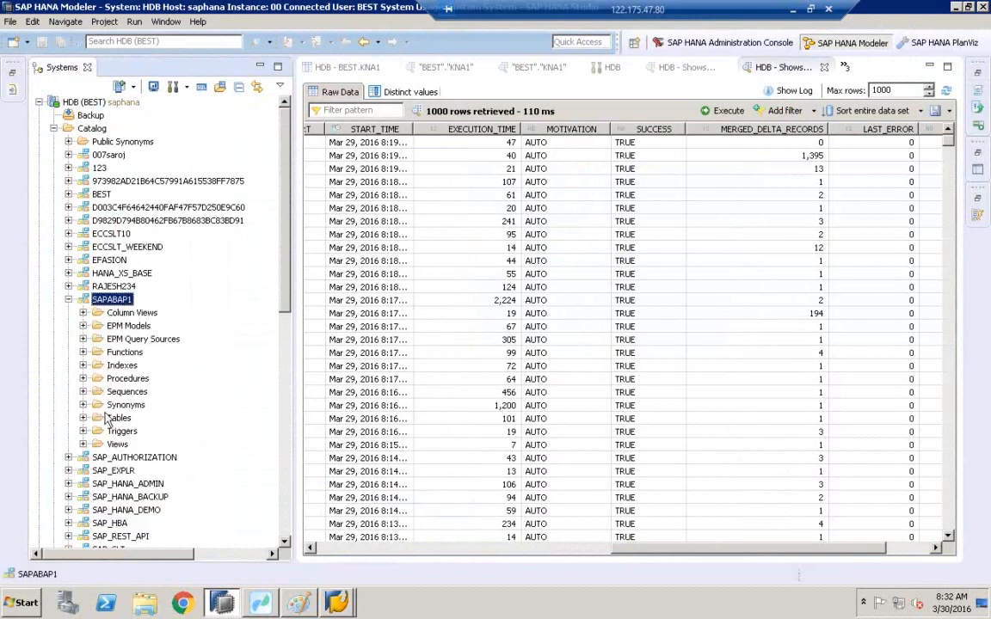
{"action": "left_click", "coordinate": [117, 419]}
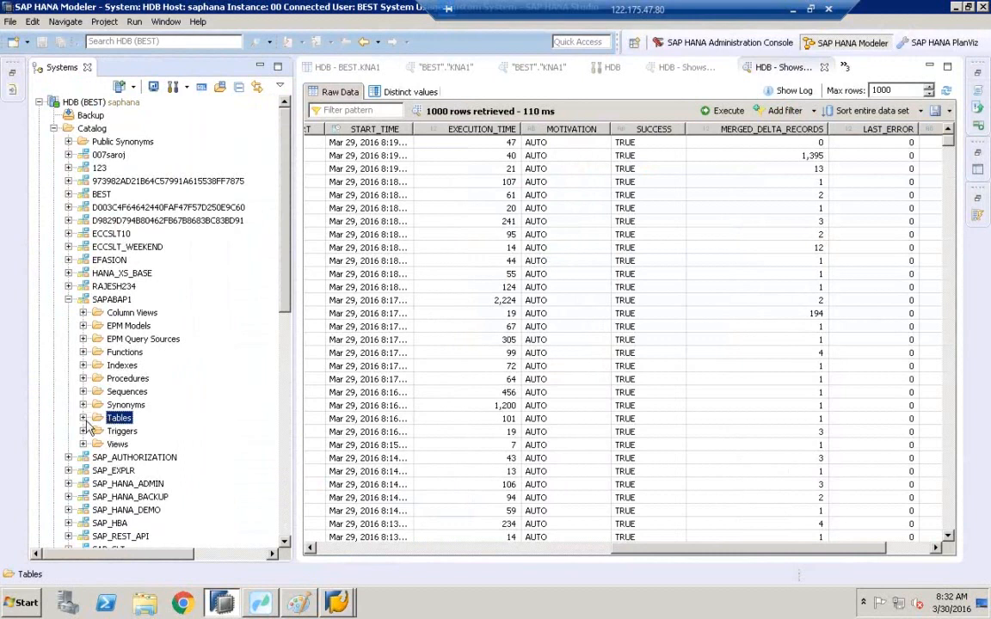
{"action": "left_click", "coordinate": [83, 417]}
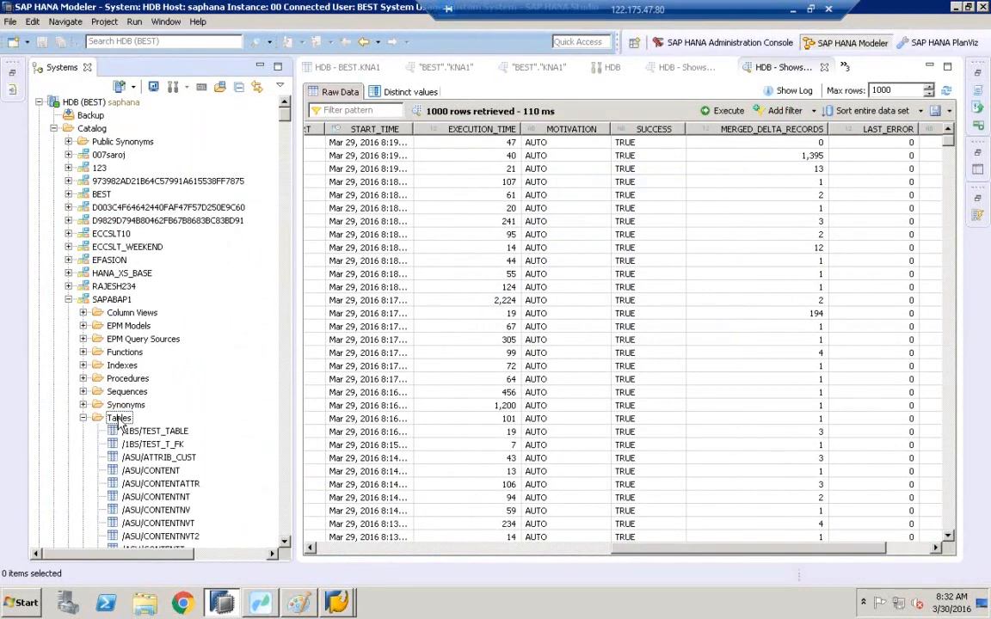
Filter the SAPABAP1 tables by the pasted name /BIC/FZIFCB_352 as a whole word.
{"action": "right_click", "coordinate": [117, 419]}
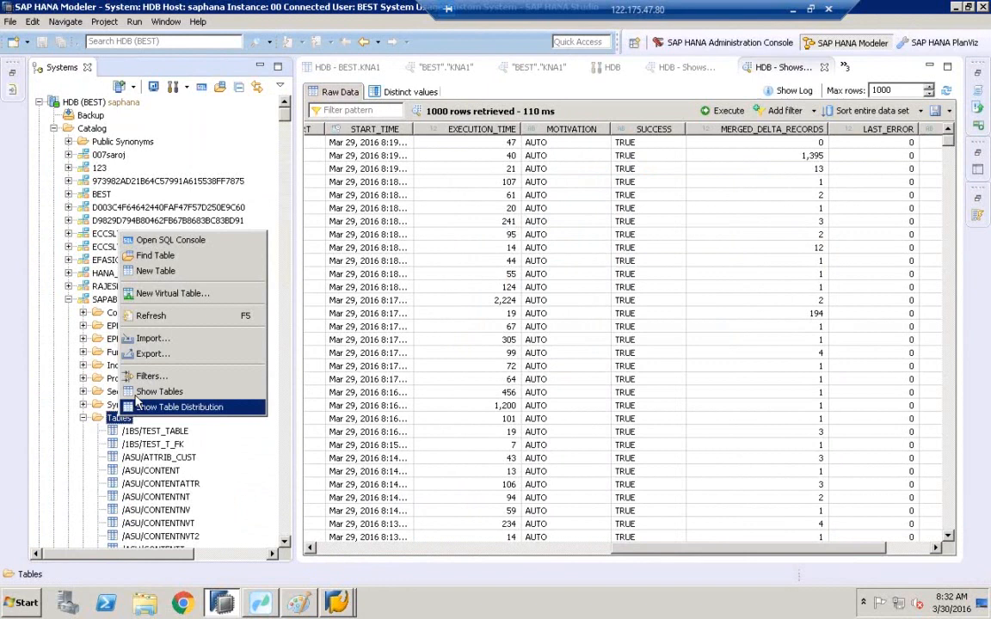
{"action": "left_click", "coordinate": [147, 378]}
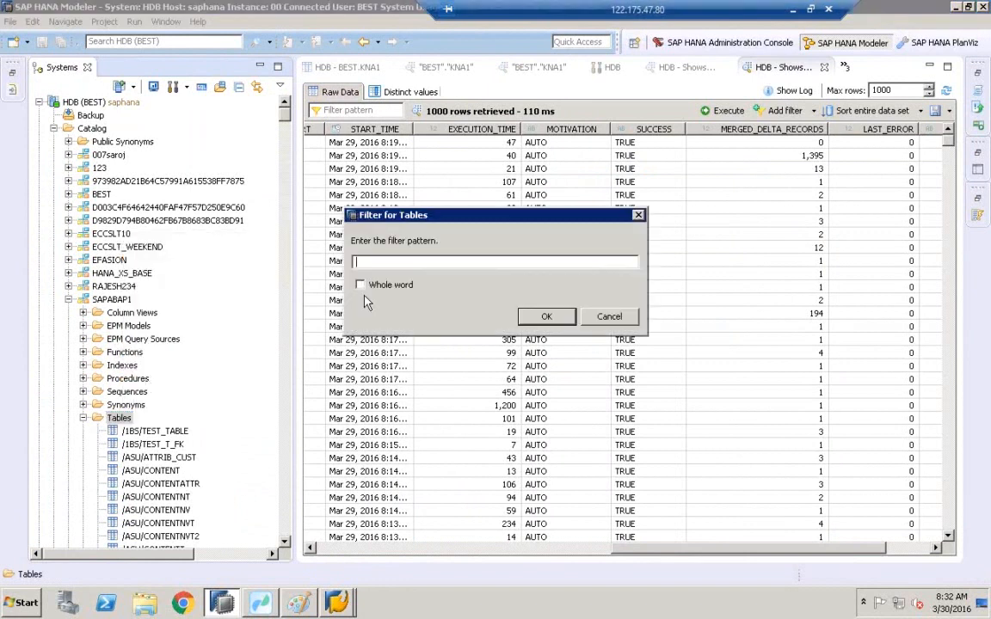
{"action": "key", "text": "ctrl+v"}
{"action": "left_click", "coordinate": [360, 287]}
{"action": "left_click", "coordinate": [546, 317]}
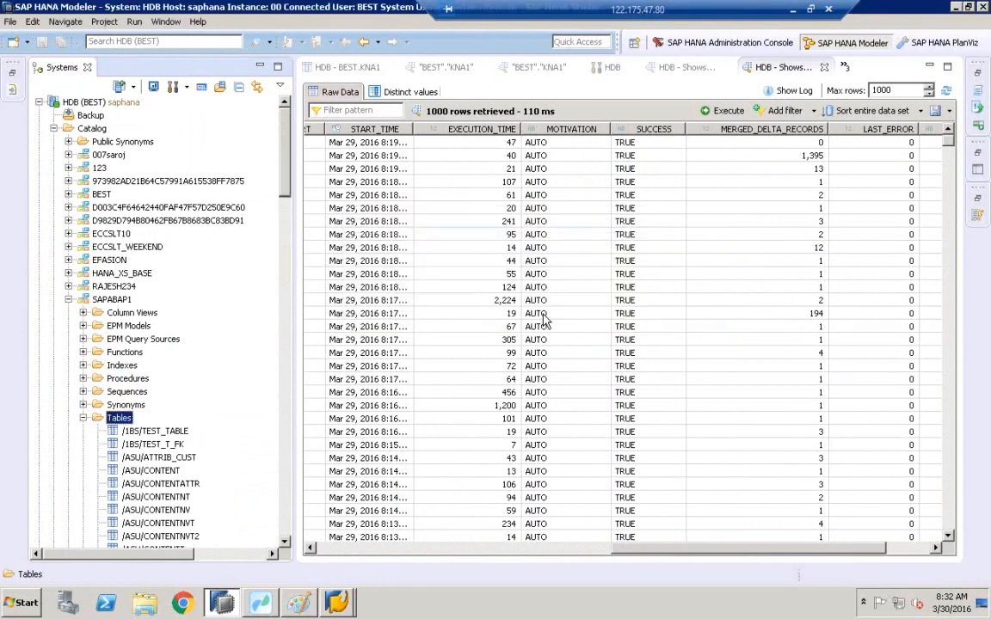
Open the definition of the /BIC/FZIFCB_352 table.
{"action": "left_click", "coordinate": [137, 431]}
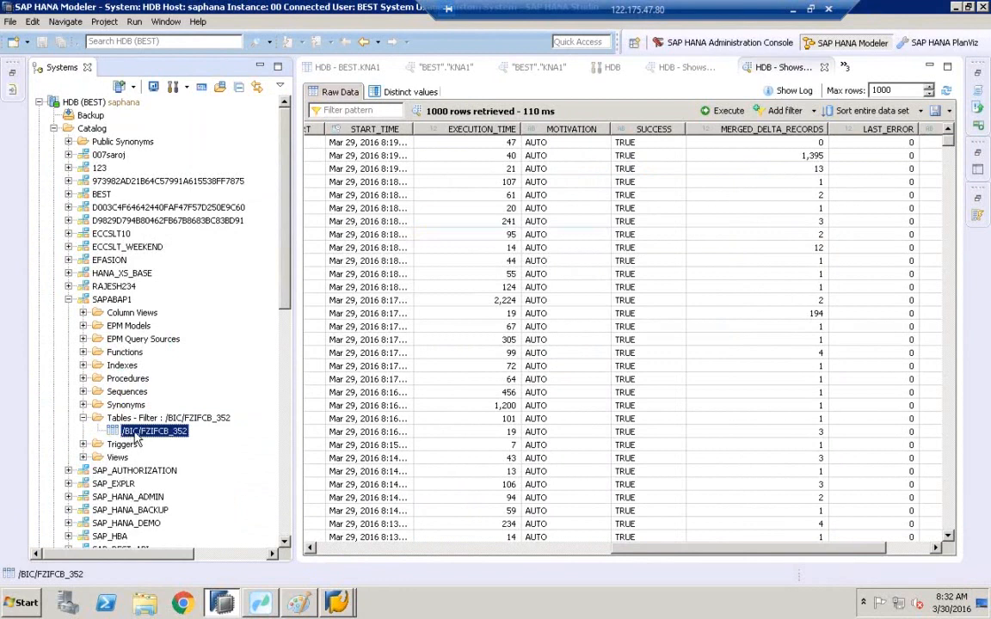
{"action": "right_click", "coordinate": [135, 437]}
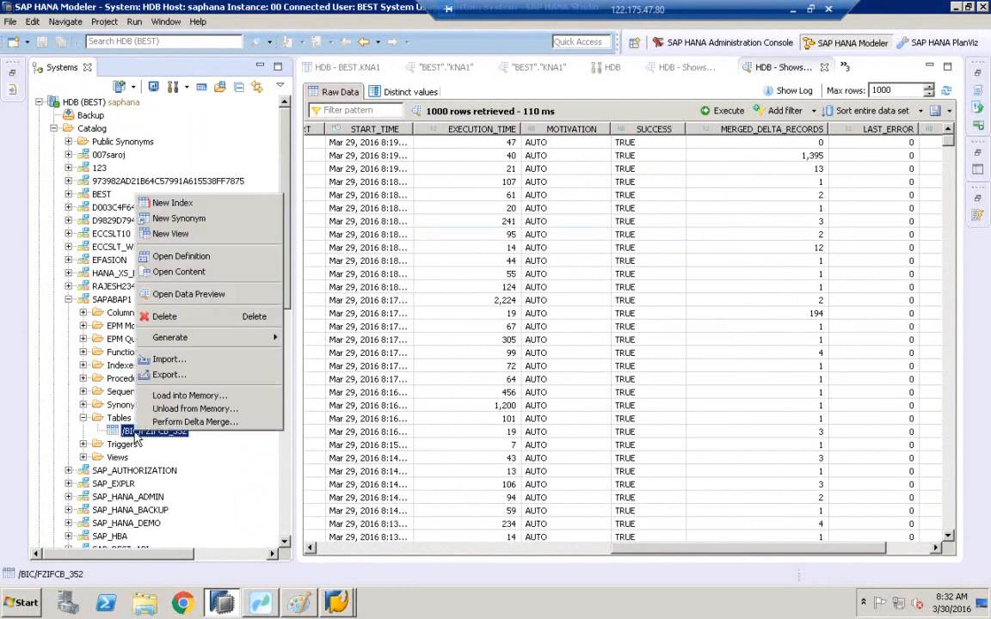
{"action": "left_click", "coordinate": [185, 249]}
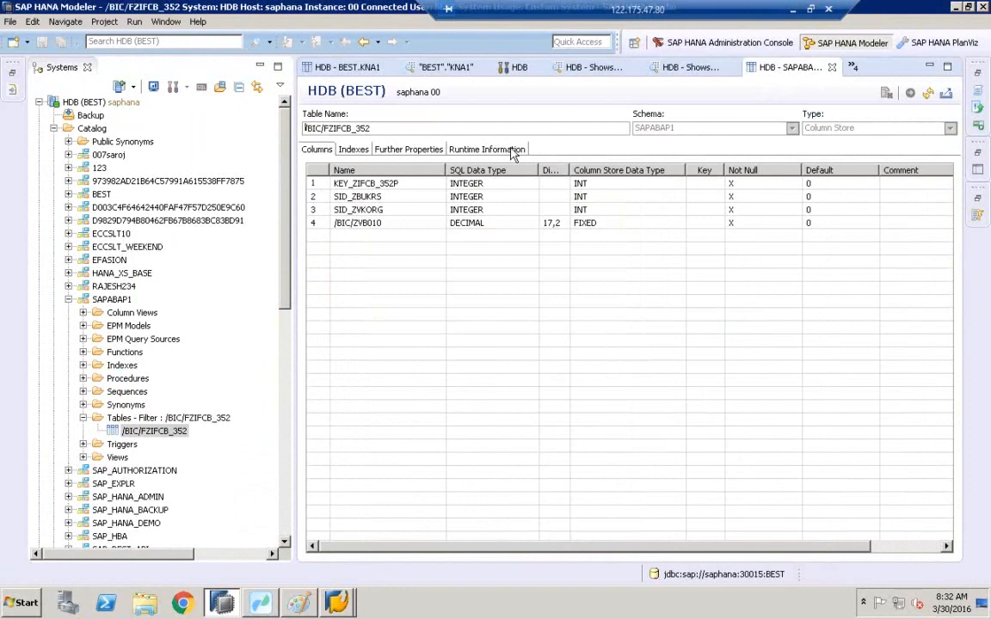
Examine the table's runtime information, expanding its partition parts and viewing per-column details.
{"action": "left_click", "coordinate": [472, 153]}
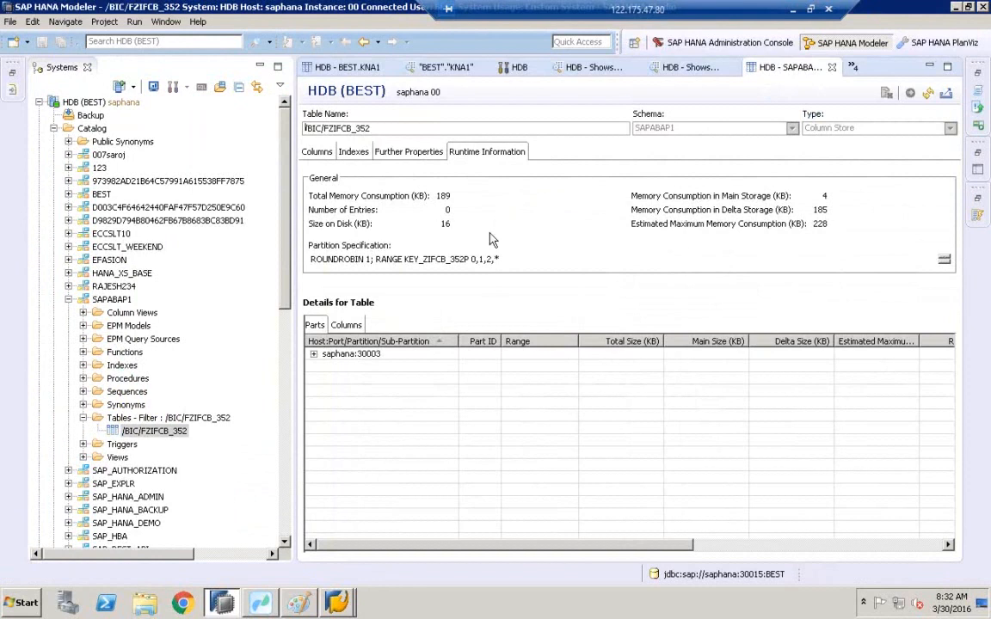
{"action": "left_click", "coordinate": [314, 355]}
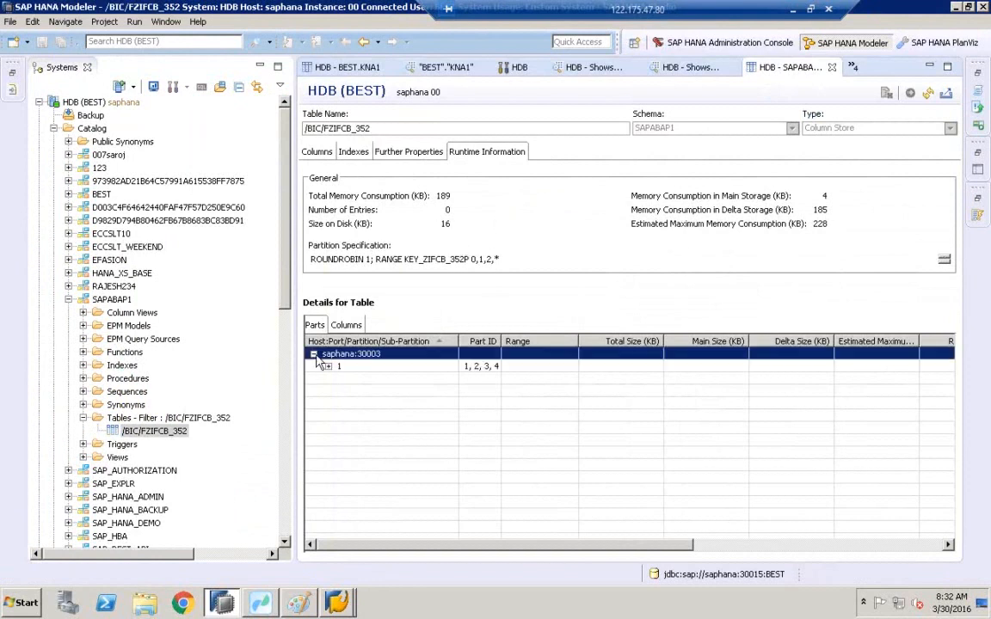
{"action": "left_click", "coordinate": [345, 325]}
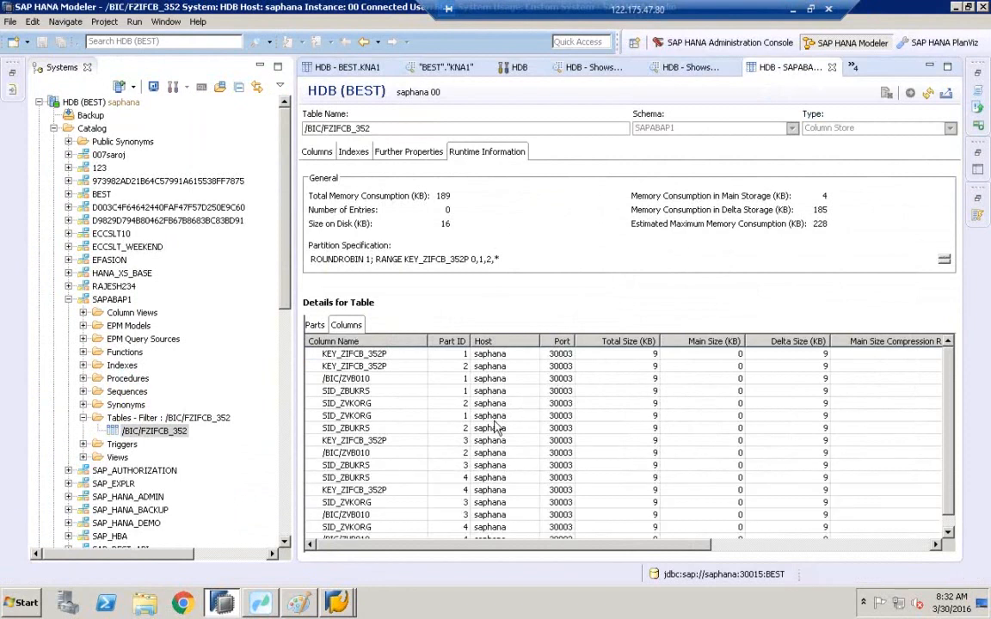
{"action": "left_click", "coordinate": [171, 433]}
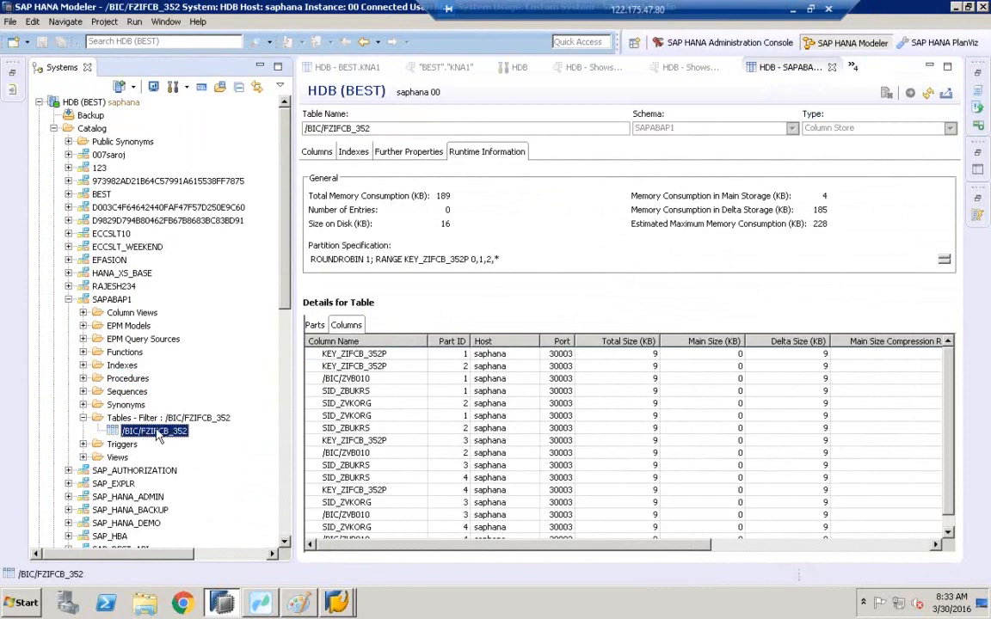
Switch to Paint and launch a fresh mspaint window from the Start menu.
{"action": "left_click", "coordinate": [300, 602]}
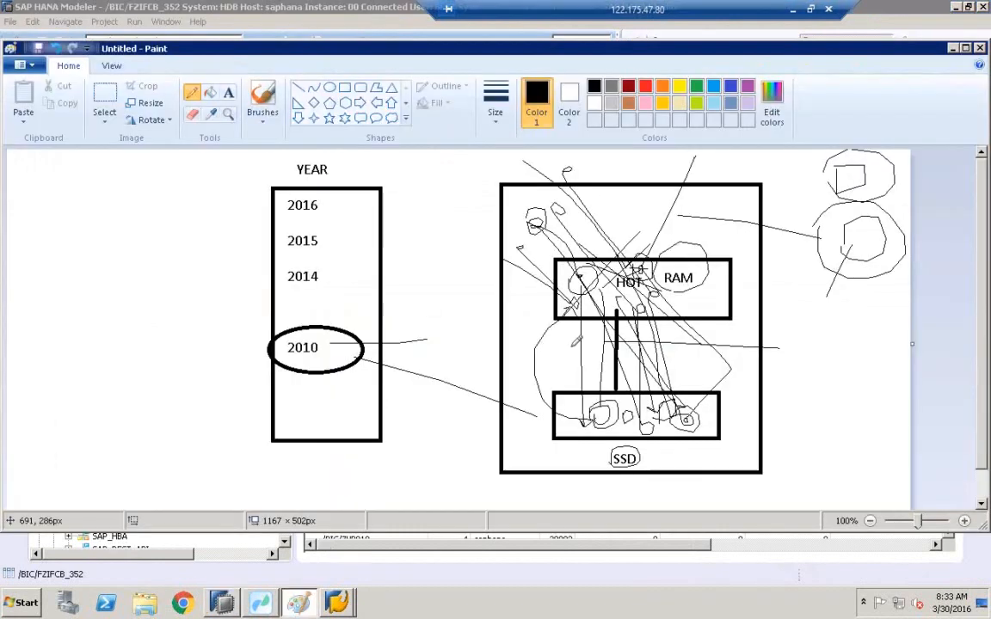
{"action": "key", "text": "super"}
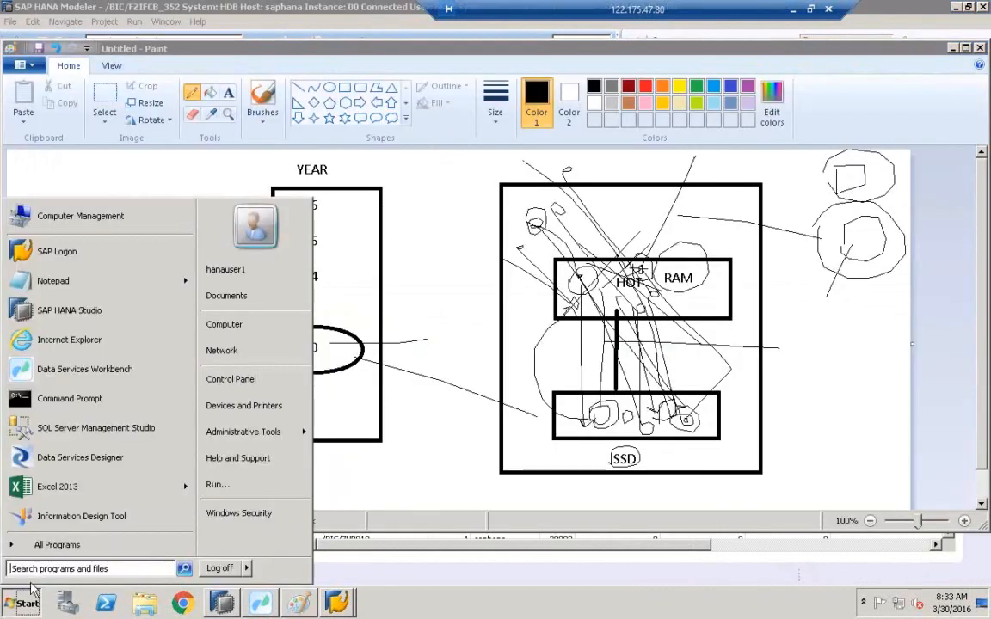
{"action": "type", "text": "mspaint"}
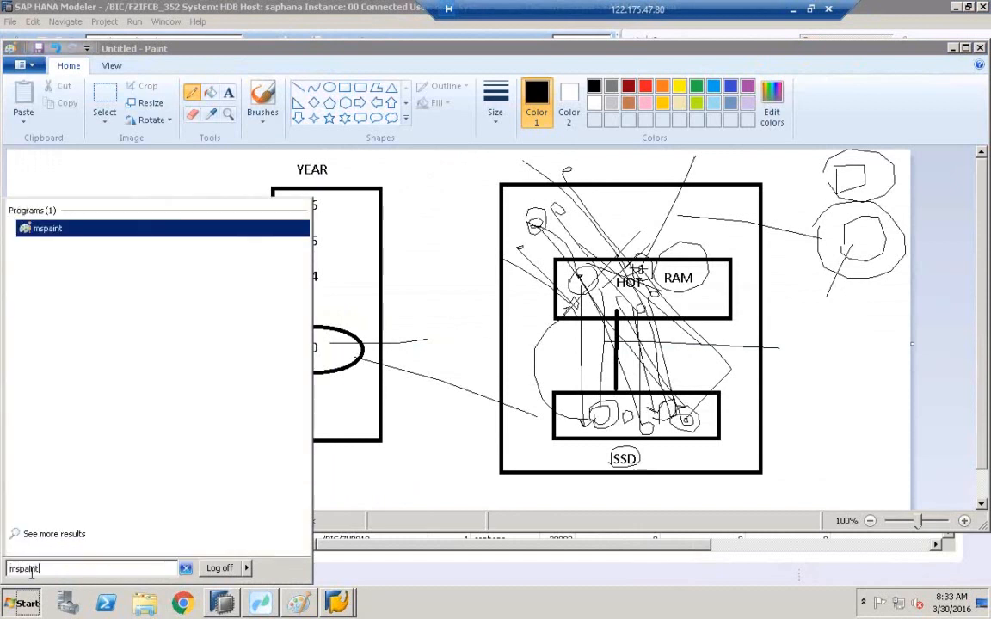
{"action": "left_click", "coordinate": [51, 227]}
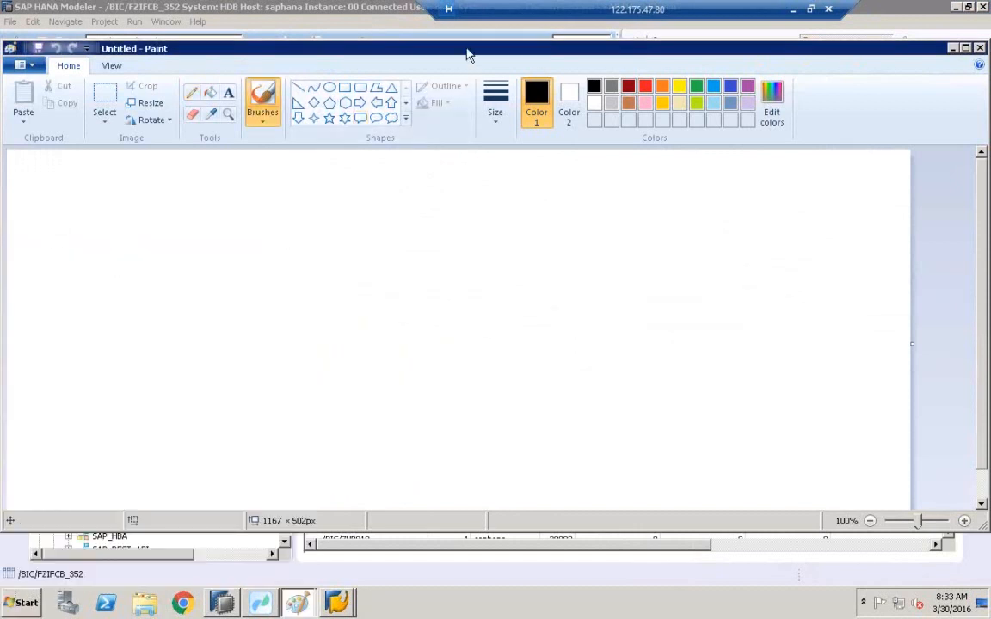
Maximize the Paint window and draw a large rectangle split by a vertical line extending above and below it.
{"action": "double_click", "coordinate": [466, 55]}
{"action": "left_click", "coordinate": [341, 46]}
{"action": "left_click_drag", "start_coordinate": [213, 172], "coordinate": [540, 390]}
{"action": "left_click", "coordinate": [542, 394]}
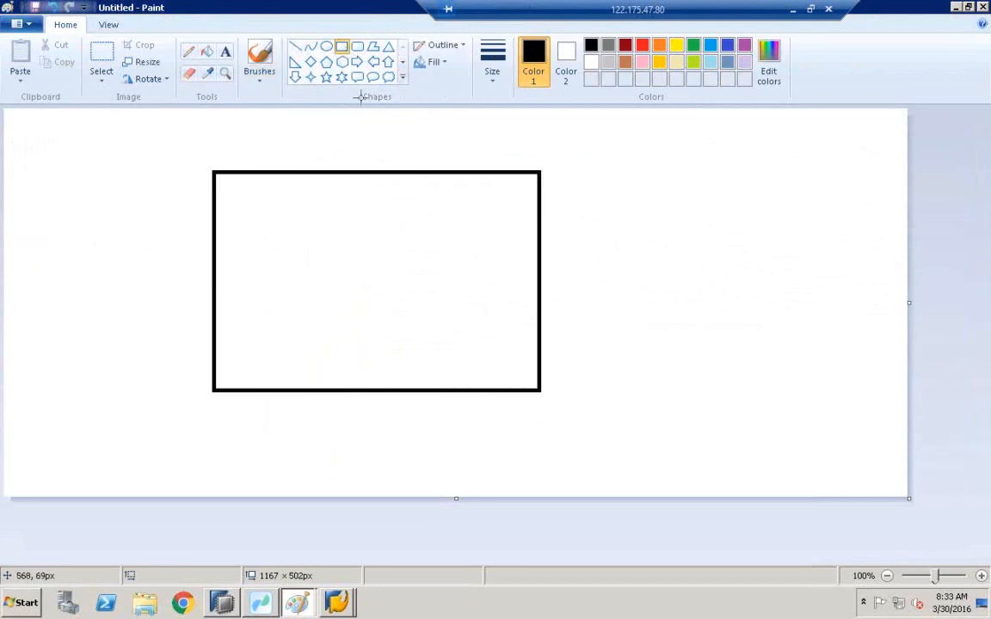
{"action": "left_click", "coordinate": [295, 45]}
{"action": "left_click_drag", "start_coordinate": [367, 138], "coordinate": [367, 471]}
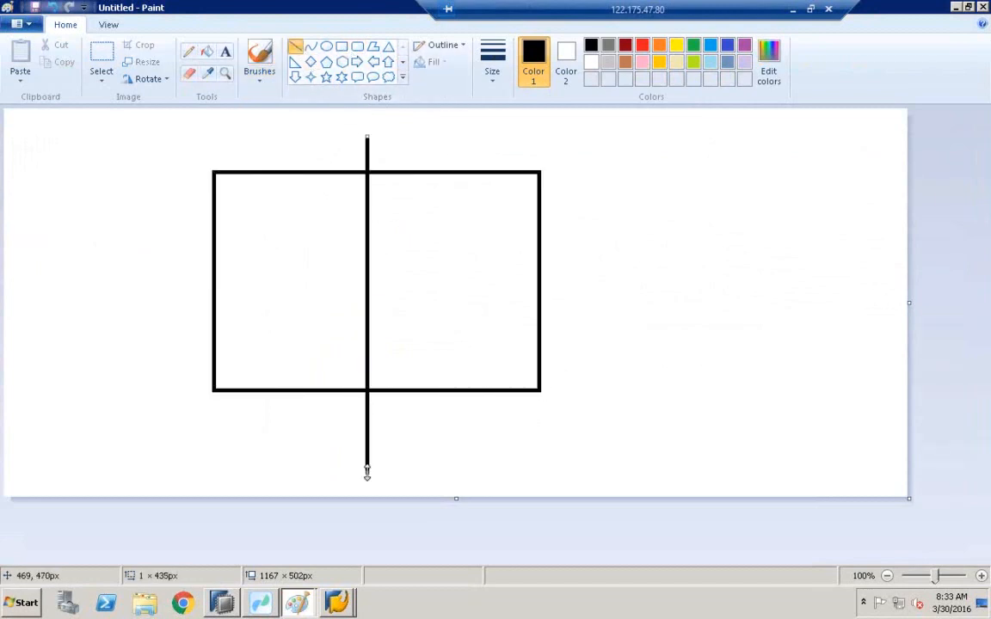
Label the rectangle's right half "d" and its left half "m" with text.
{"action": "left_click", "coordinate": [225, 52]}
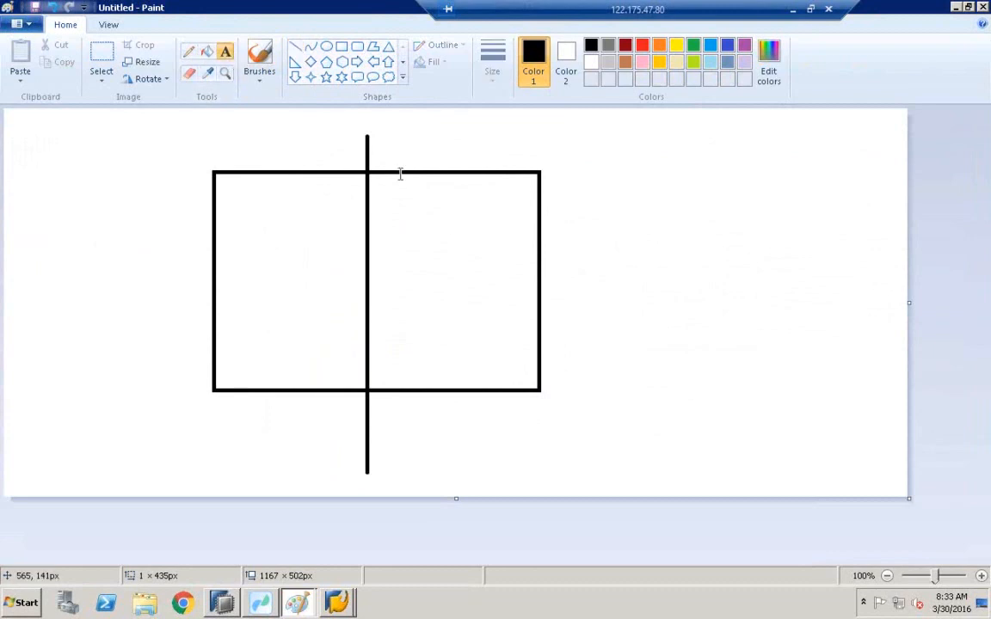
{"action": "left_click", "coordinate": [445, 215]}
{"action": "left_click", "coordinate": [287, 249]}
{"action": "left_click", "coordinate": [287, 249]}
{"action": "type", "text": "m"}
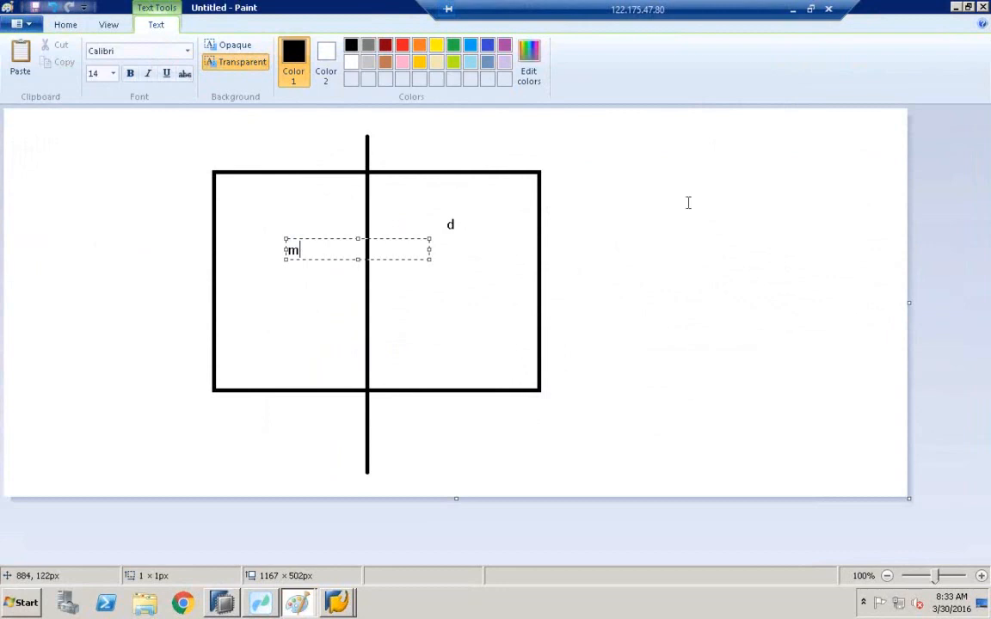
{"action": "left_click", "coordinate": [384, 116]}
Circle the "d" label and sketch freehand lines arching from it over the rectangle toward the right.
{"action": "left_click", "coordinate": [329, 49]}
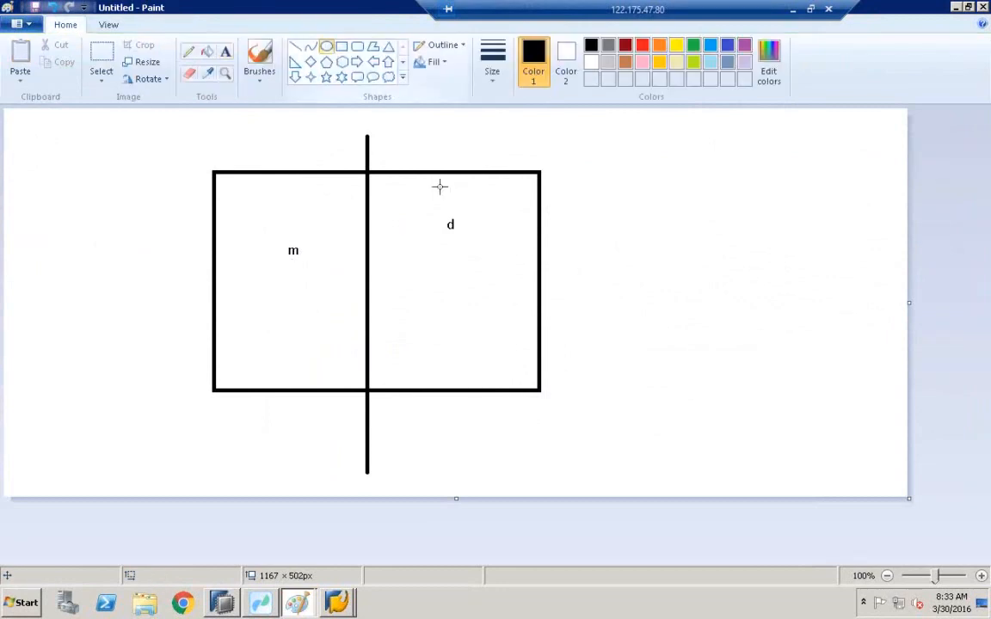
{"action": "left_click_drag", "start_coordinate": [422, 190], "coordinate": [492, 252]}
{"action": "left_click", "coordinate": [189, 51]}
{"action": "mouse_move", "coordinate": [455, 207]}
{"action": "left_mouse_down"}
{"action": "mouse_move", "coordinate": [435, 163]}
{"action": "mouse_move", "coordinate": [337, 200]}
{"action": "left_mouse_up"}
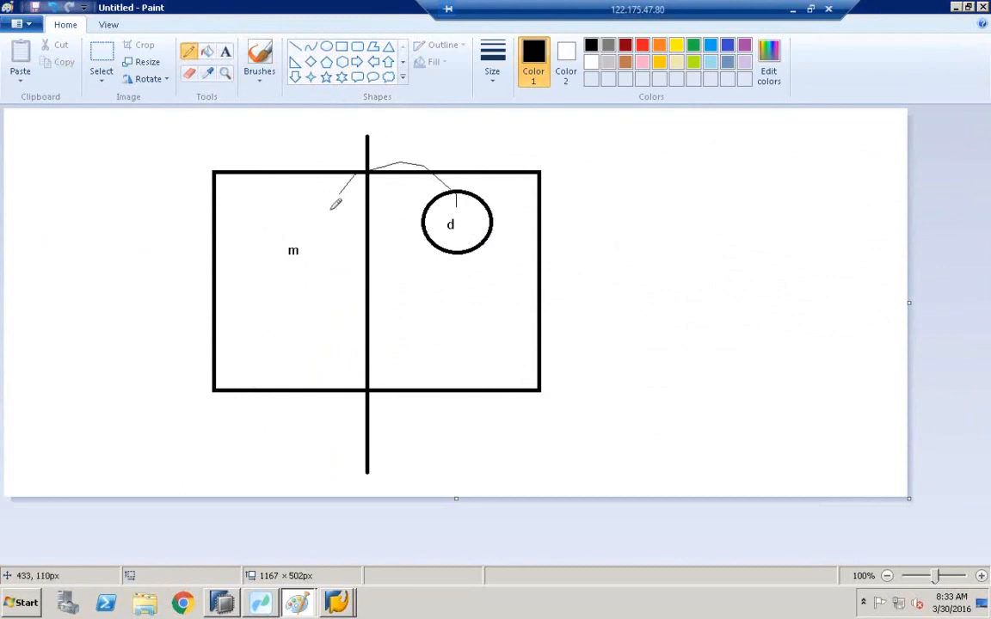
{"action": "mouse_move", "coordinate": [406, 185]}
{"action": "left_mouse_down"}
{"action": "mouse_move", "coordinate": [602, 184]}
{"action": "mouse_move", "coordinate": [643, 206]}
{"action": "left_mouse_up"}
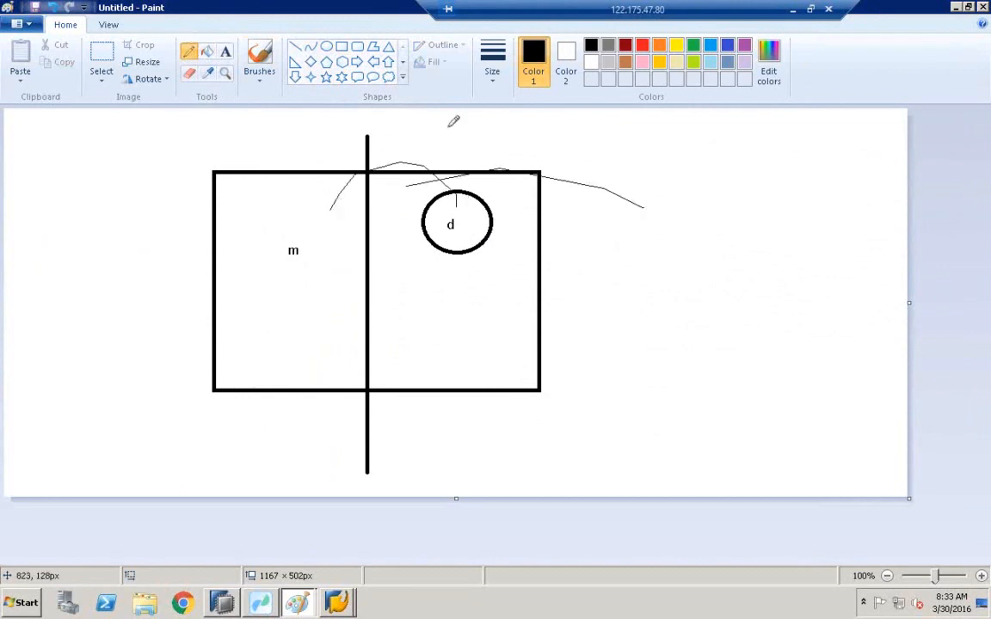
Write a list beside the sketch with items "1) hard" and "2) soft".
{"action": "left_click", "coordinate": [225, 51]}
{"action": "left_click", "coordinate": [664, 221]}
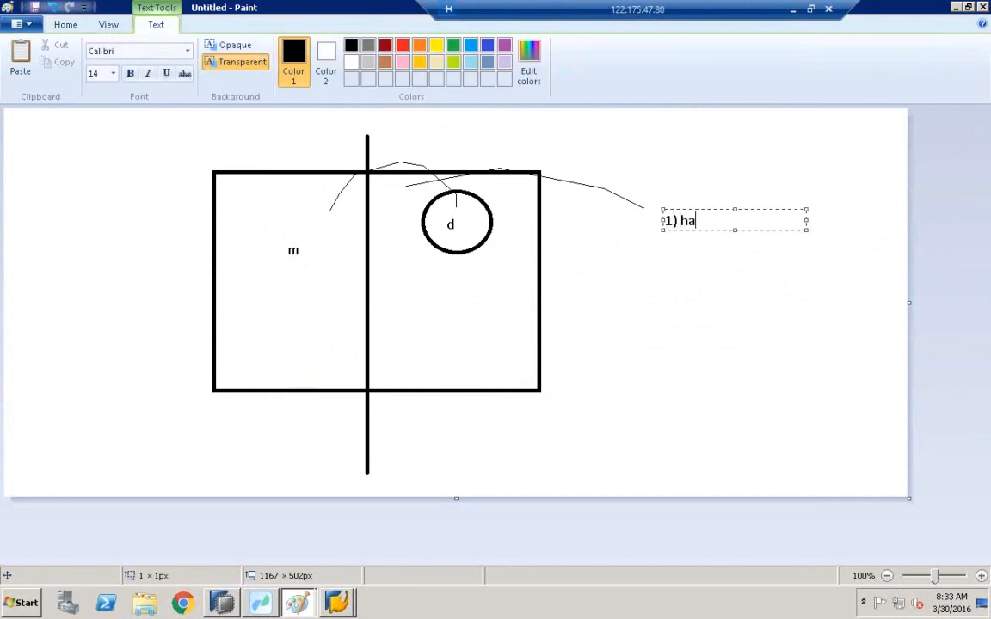
{"action": "type", "text": "1) hard"}
{"action": "key", "text": "Return"}
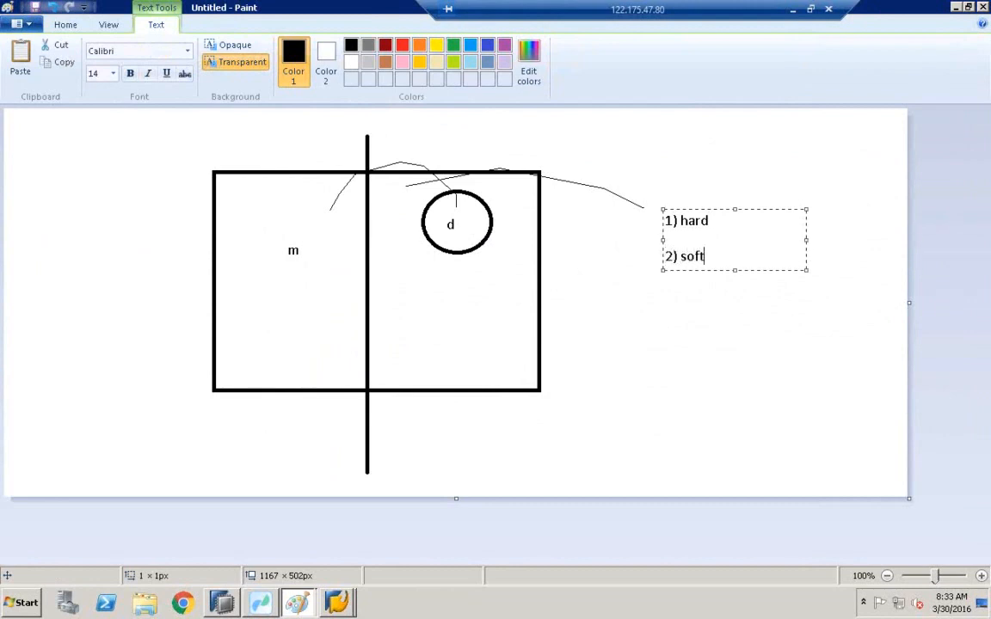
{"action": "left_click", "coordinate": [660, 277]}
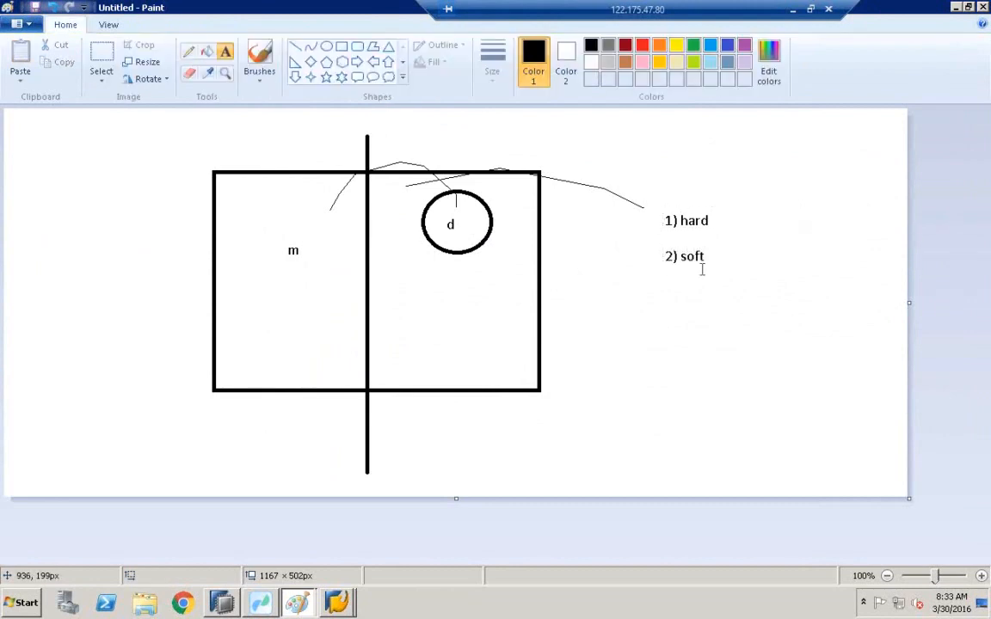
Add "3) smart - bw - dtp" to the list and append "or auto" after the soft item.
{"action": "left_click", "coordinate": [664, 296]}
{"action": "type", "text": "3) smart - bw"}
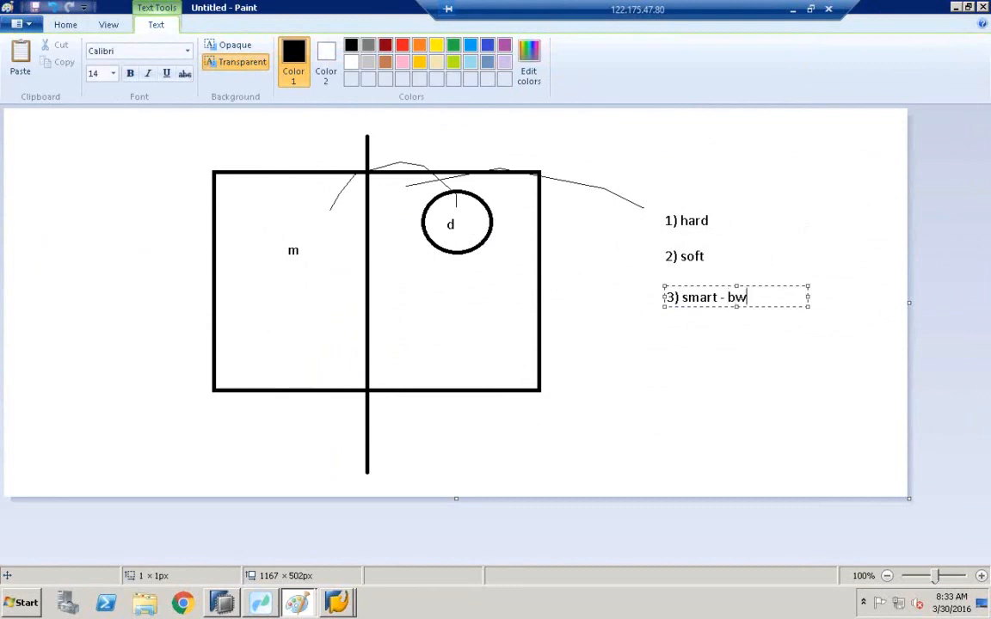
{"action": "type", "text": " - dtp"}
{"action": "left_click", "coordinate": [724, 260]}
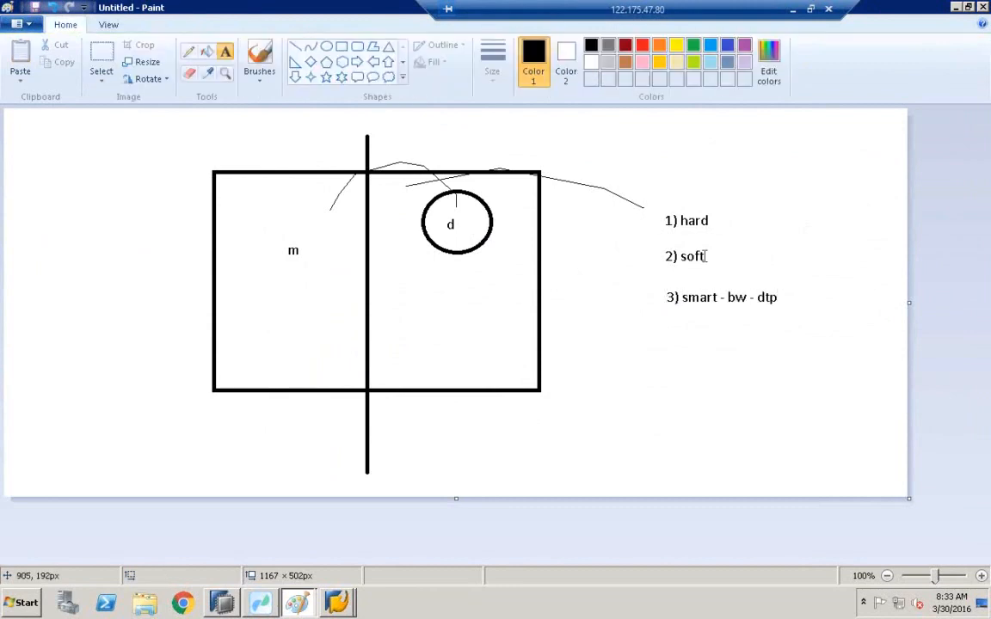
{"action": "left_click", "coordinate": [707, 255]}
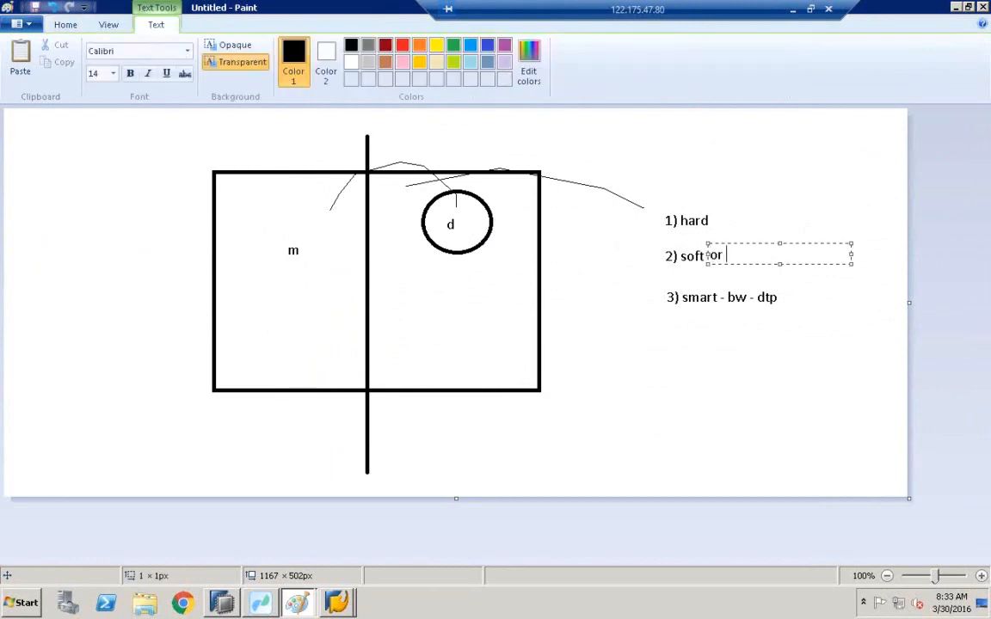
{"action": "left_click", "coordinate": [757, 177]}
Glance at the delta merge statistics tab in HANA Modeler and return to the drawing.
{"action": "left_click", "coordinate": [222, 601]}
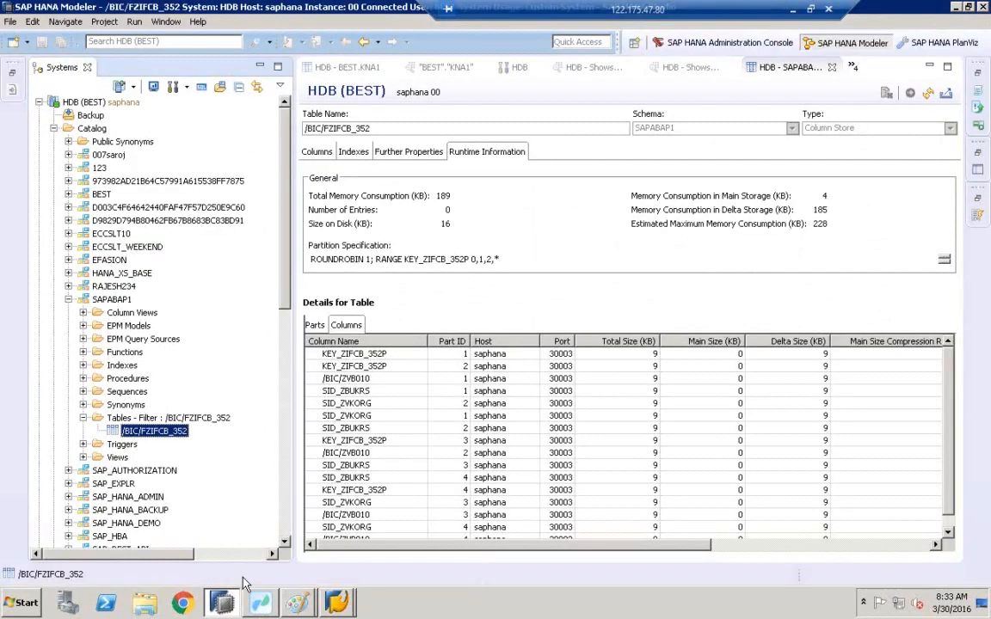
{"action": "left_click", "coordinate": [679, 67]}
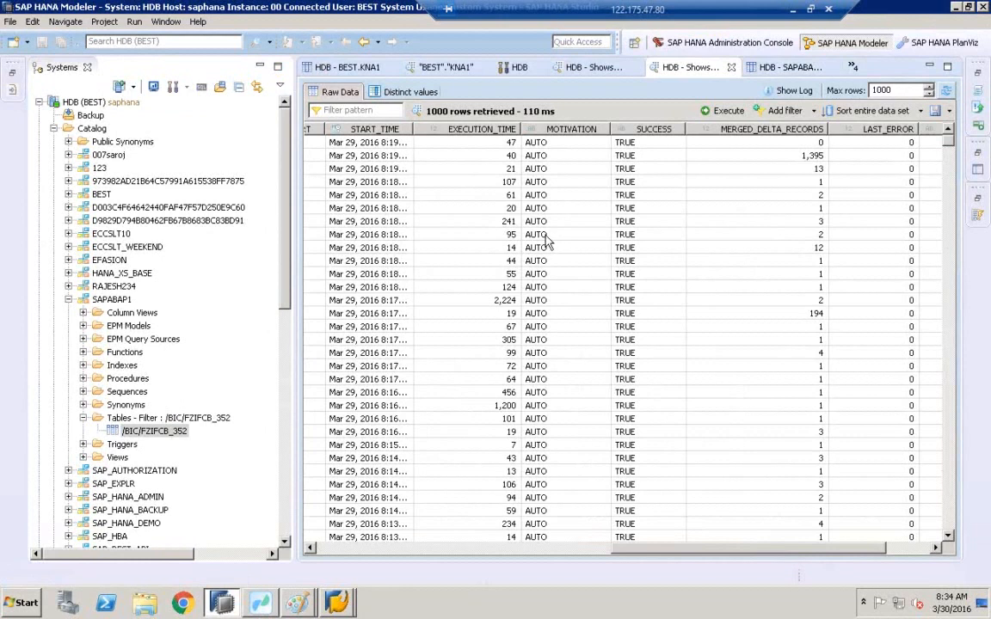
{"action": "left_click", "coordinate": [263, 606]}
{"action": "left_click", "coordinate": [308, 570]}
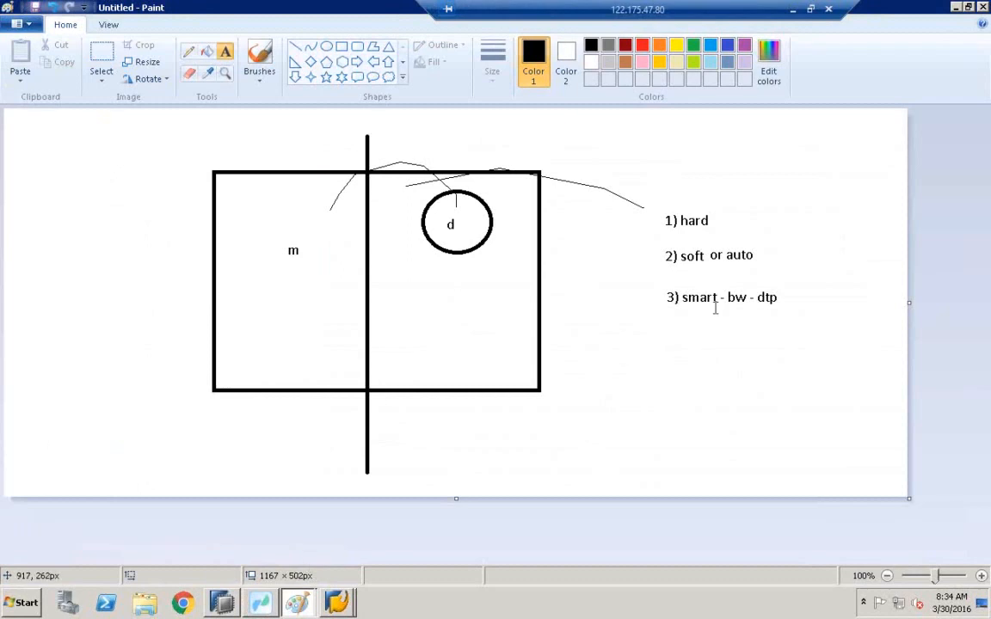
Circle the hard and soft list items with the pencil and draw an arrow from each.
{"action": "left_click", "coordinate": [188, 51]}
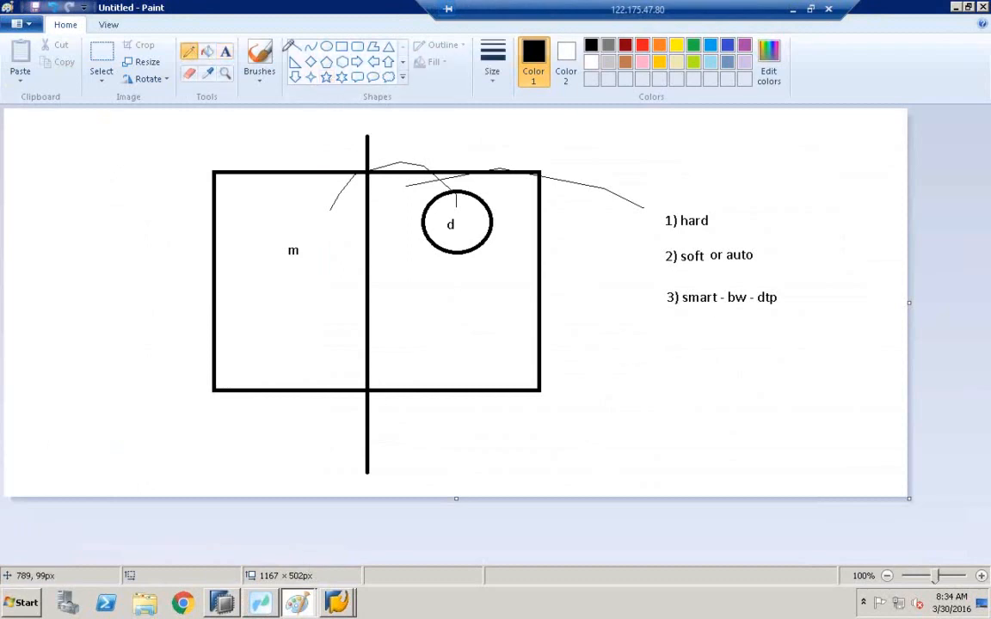
{"action": "mouse_move", "coordinate": [666, 239]}
{"action": "left_mouse_down"}
{"action": "mouse_move", "coordinate": [736, 235]}
{"action": "mouse_move", "coordinate": [686, 269]}
{"action": "mouse_move", "coordinate": [663, 260]}
{"action": "left_mouse_up"}
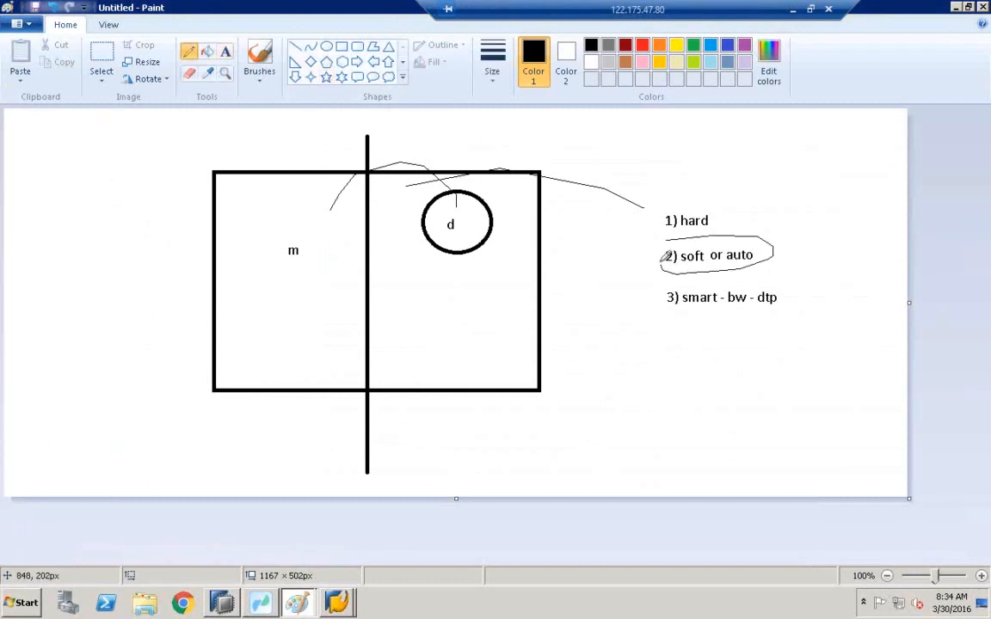
{"action": "mouse_move", "coordinate": [767, 251]}
{"action": "left_mouse_down"}
{"action": "mouse_move", "coordinate": [821, 251]}
{"action": "mouse_move", "coordinate": [811, 266]}
{"action": "left_mouse_up"}
{"action": "mouse_move", "coordinate": [720, 227]}
{"action": "left_mouse_down"}
{"action": "mouse_move", "coordinate": [686, 228]}
{"action": "mouse_move", "coordinate": [703, 197]}
{"action": "mouse_move", "coordinate": [721, 214]}
{"action": "mouse_move", "coordinate": [771, 199]}
{"action": "mouse_move", "coordinate": [767, 215]}
{"action": "left_mouse_up"}
Sketch a small shape at the canvas corner with freehand lines linking it to "d" and "m", continuing down-left.
{"action": "mouse_move", "coordinate": [45, 163]}
{"action": "left_mouse_down"}
{"action": "mouse_move", "coordinate": [67, 121]}
{"action": "mouse_move", "coordinate": [72, 160]}
{"action": "left_mouse_up"}
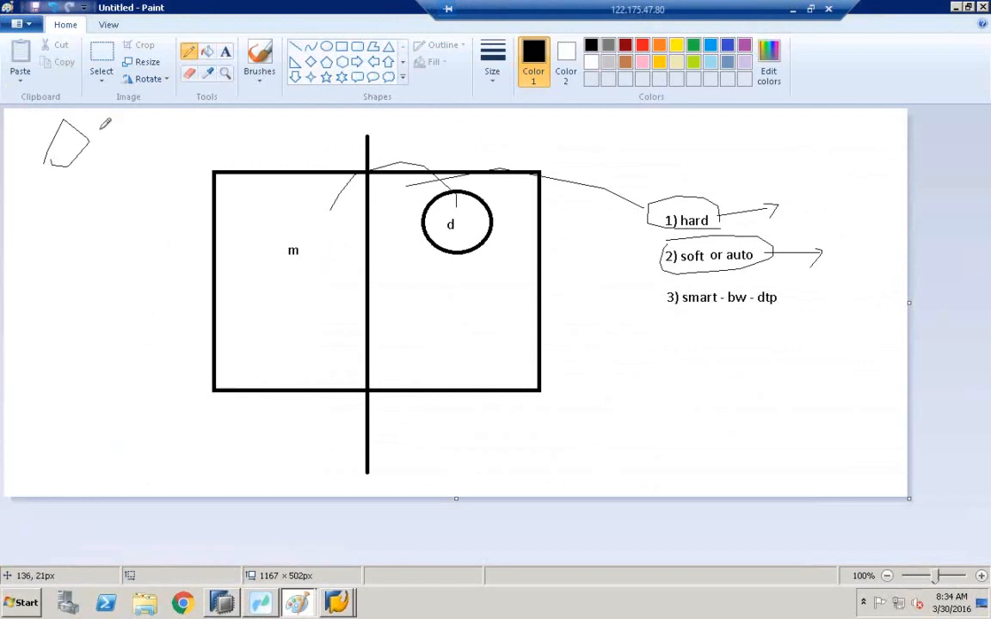
{"action": "mouse_move", "coordinate": [88, 135]}
{"action": "left_mouse_down"}
{"action": "mouse_move", "coordinate": [293, 141]}
{"action": "mouse_move", "coordinate": [444, 210]}
{"action": "left_mouse_up"}
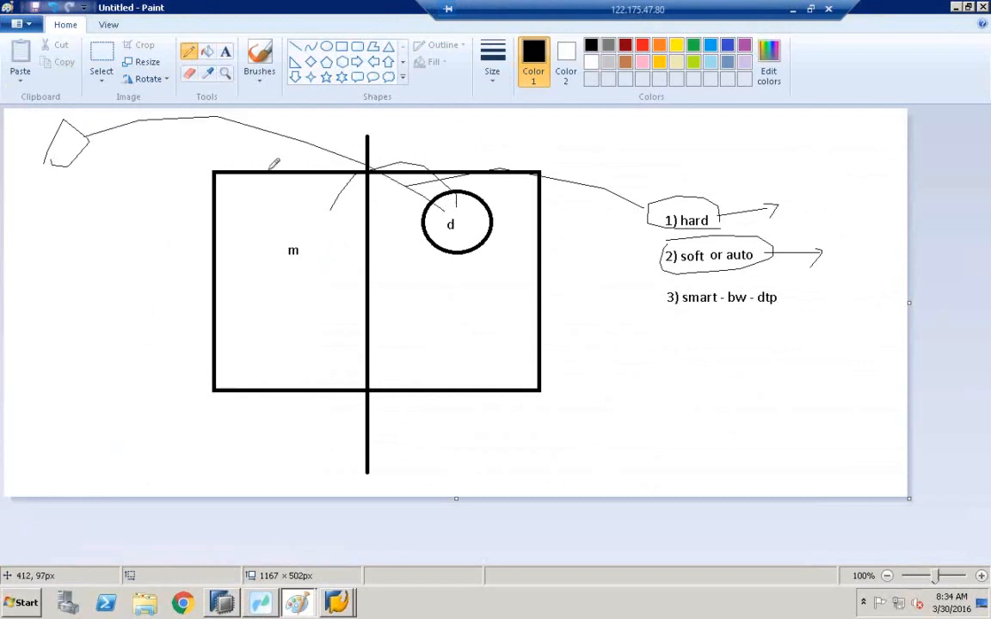
{"action": "left_click_drag", "start_coordinate": [64, 144], "coordinate": [288, 230]}
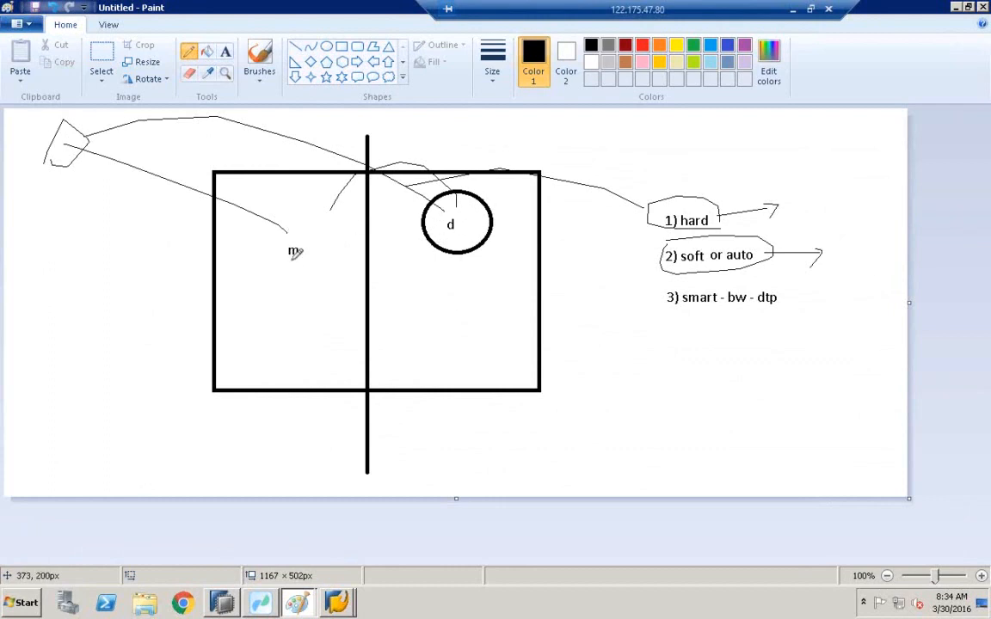
{"action": "mouse_move", "coordinate": [443, 203]}
{"action": "left_mouse_down"}
{"action": "mouse_move", "coordinate": [324, 196]}
{"action": "mouse_move", "coordinate": [286, 238]}
{"action": "left_mouse_up"}
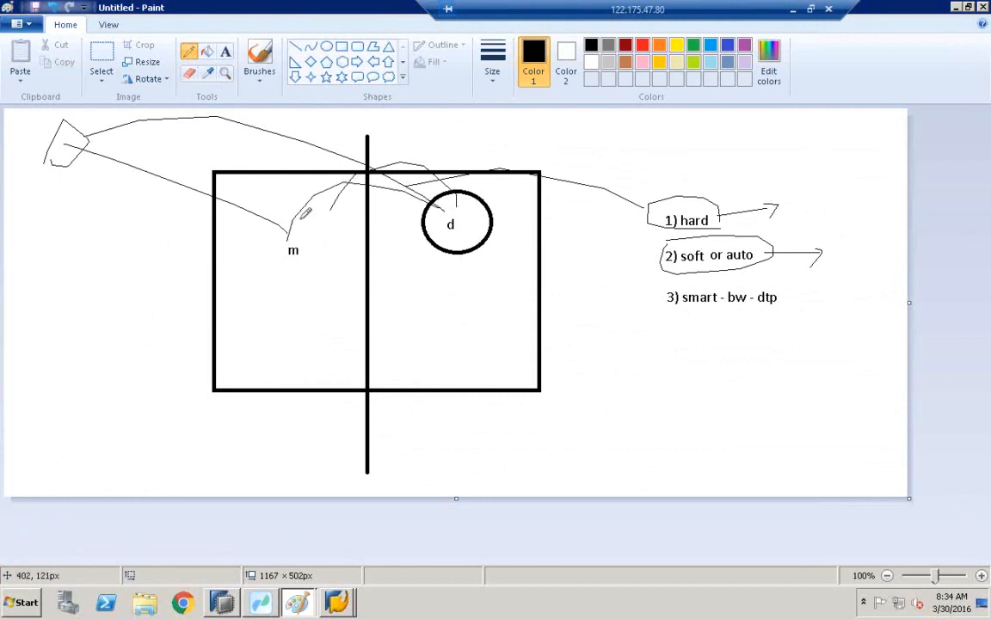
{"action": "left_click_drag", "start_coordinate": [313, 199], "coordinate": [86, 282]}
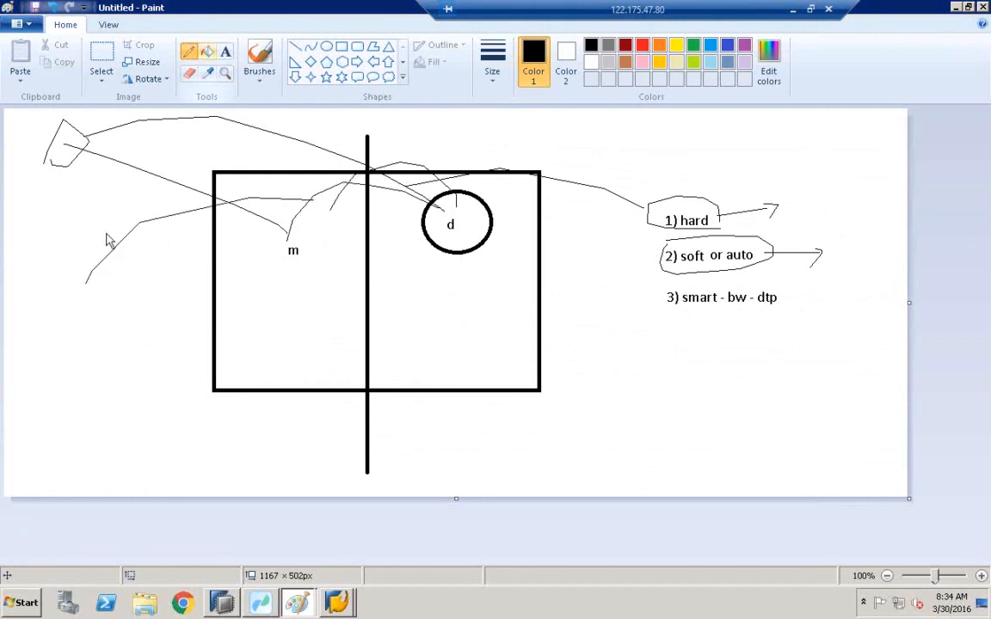
Write the text "hot dog" at the end of the lower-left line.
{"action": "left_click", "coordinate": [223, 54]}
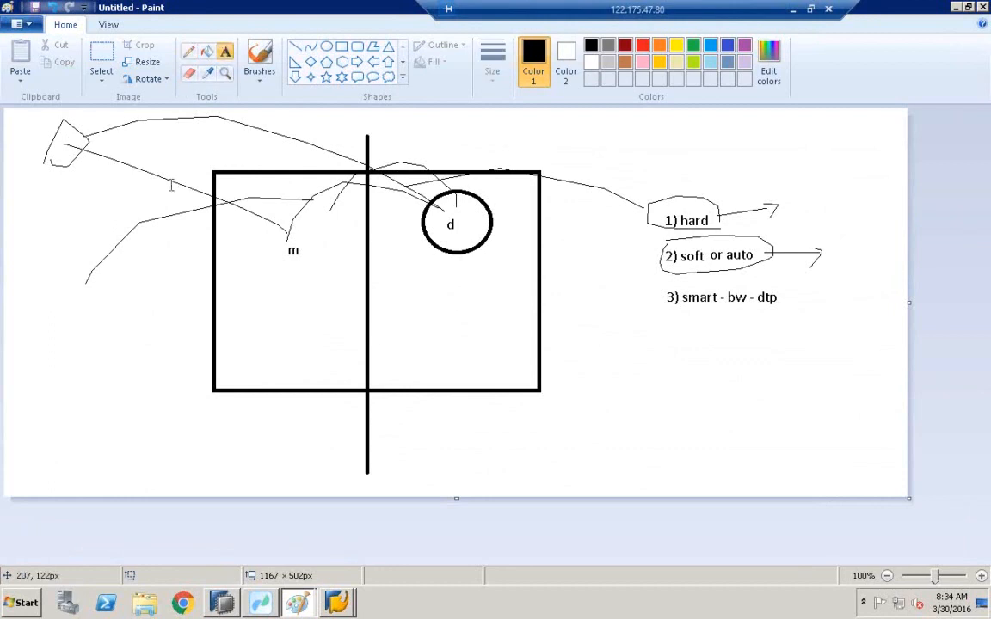
{"action": "left_click", "coordinate": [90, 292]}
{"action": "type", "text": "hot"}
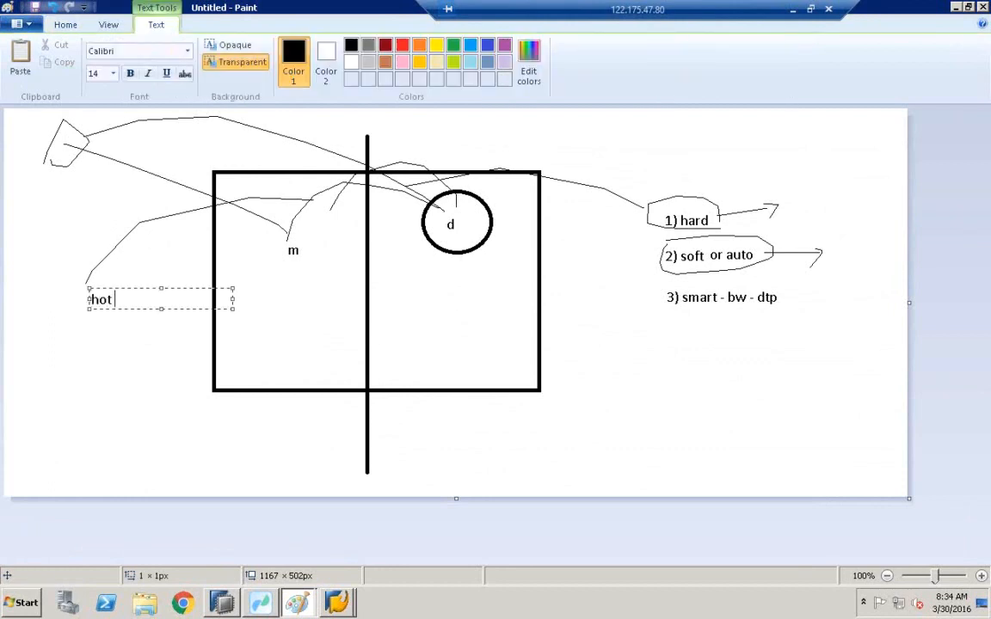
{"action": "type", "text": "do"}
{"action": "key", "text": "BackSpace"}
{"action": "key", "text": "BackSpace"}
{"action": "left_click", "coordinate": [176, 291]}
{"action": "type", "text": "dog"}
{"action": "left_click", "coordinate": [213, 416]}
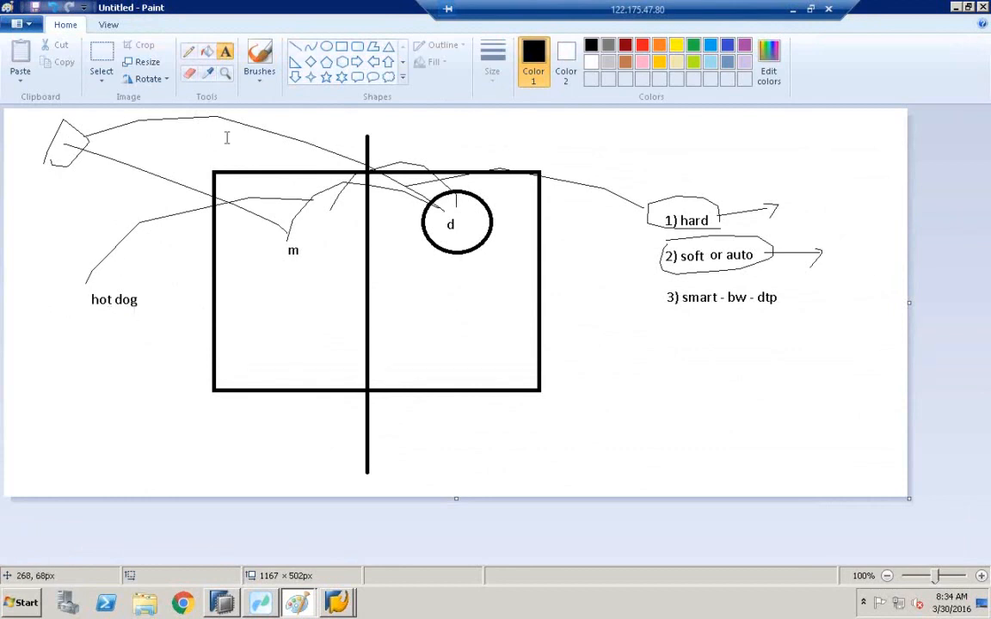
Draw an ellipse around the "hot dog" text.
{"action": "left_click", "coordinate": [327, 48]}
{"action": "left_click_drag", "start_coordinate": [79, 281], "coordinate": [156, 313]}
{"action": "left_click", "coordinate": [241, 298]}
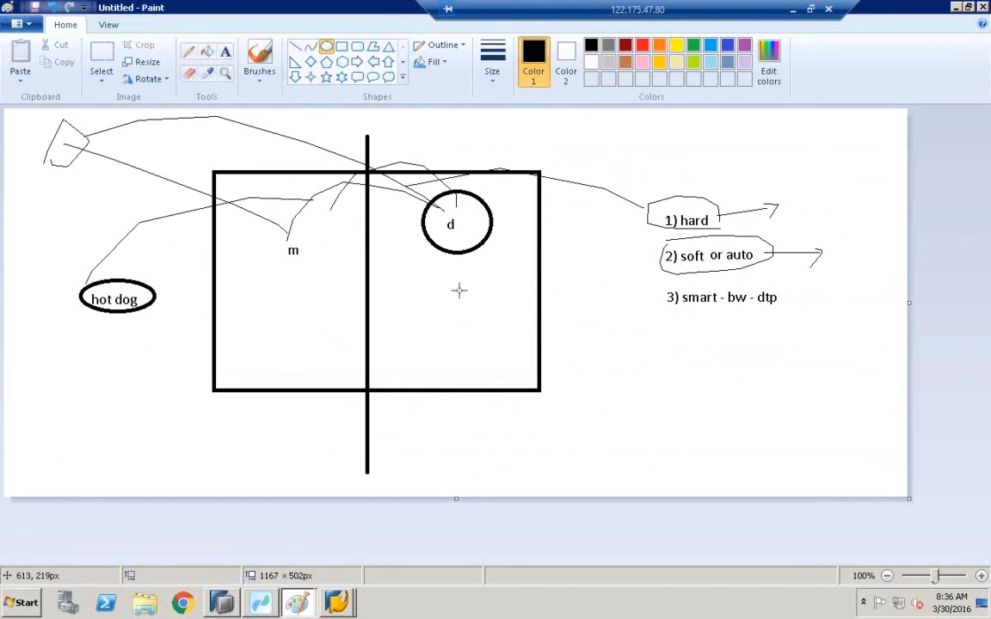
Switch to HANA Modeler and remove the /BIC/FZIFCB_352 filter from the SAPABAP1 Tables folder.
{"action": "left_click", "coordinate": [215, 601]}
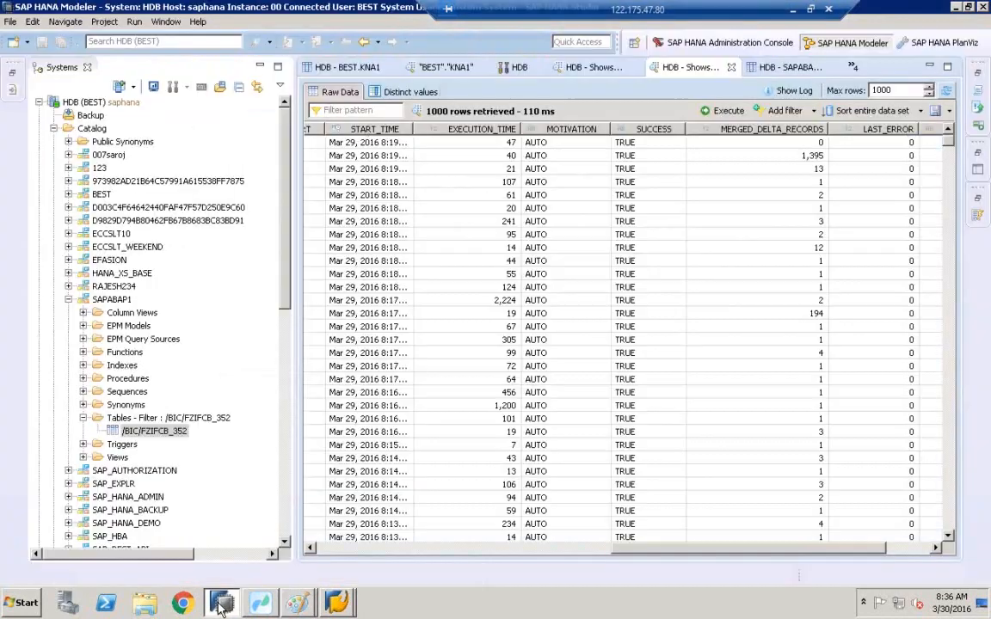
{"action": "left_click", "coordinate": [126, 420]}
{"action": "right_click", "coordinate": [127, 426]}
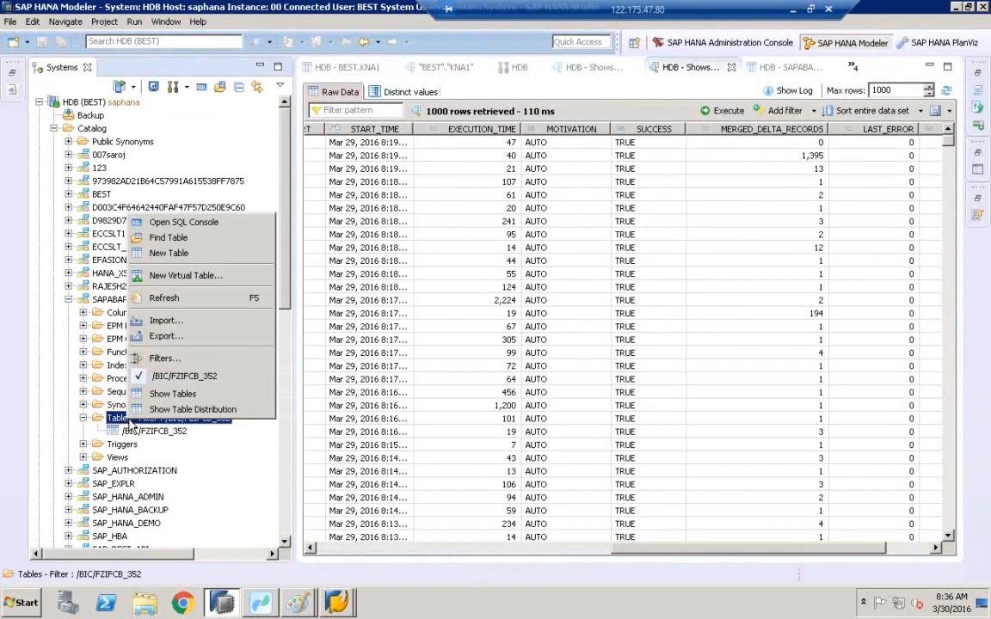
{"action": "left_click", "coordinate": [169, 387]}
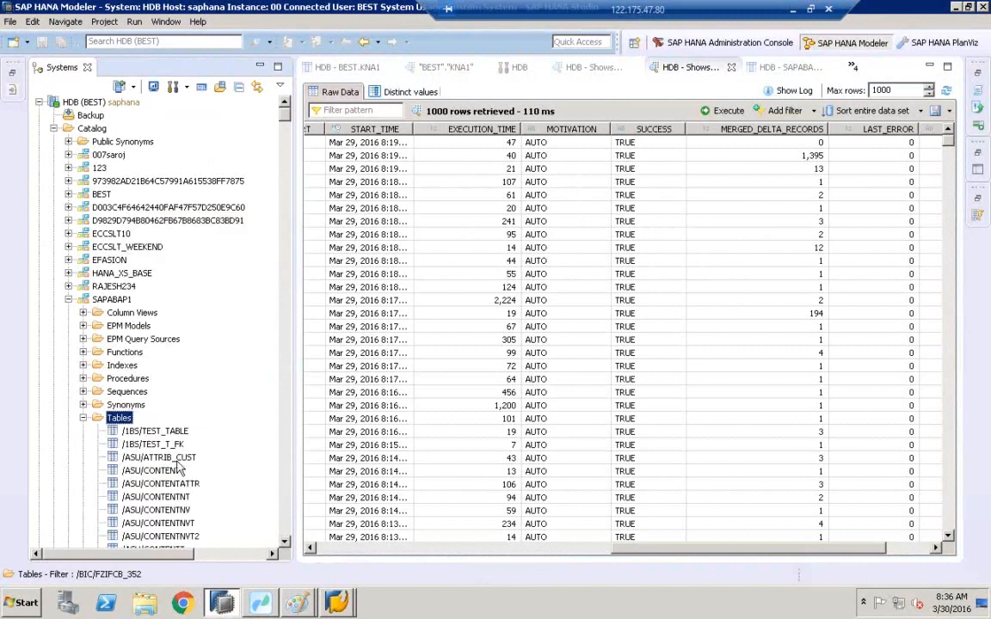
Open the ADDRINFOCODEDATA table in the BEST schema and switch to its runtime information.
{"action": "left_click_drag", "start_coordinate": [286, 115], "coordinate": [286, 136]}
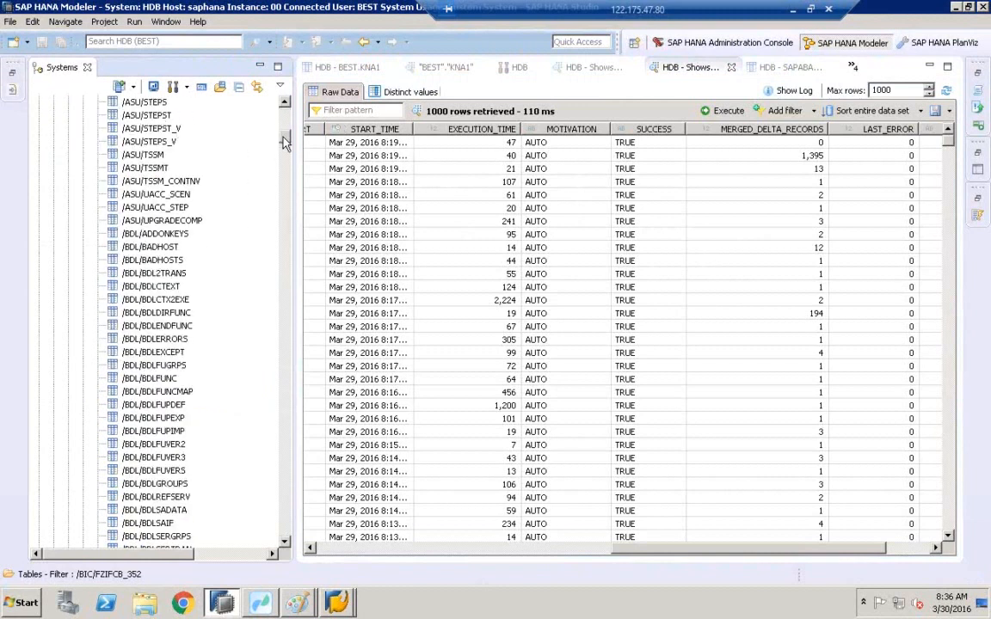
{"action": "scroll", "coordinate": [254, 123], "scroll_direction": "up", "scroll_amount": 20}
{"action": "left_click", "coordinate": [68, 299]}
{"action": "left_click", "coordinate": [100, 194]}
{"action": "left_click", "coordinate": [68, 195]}
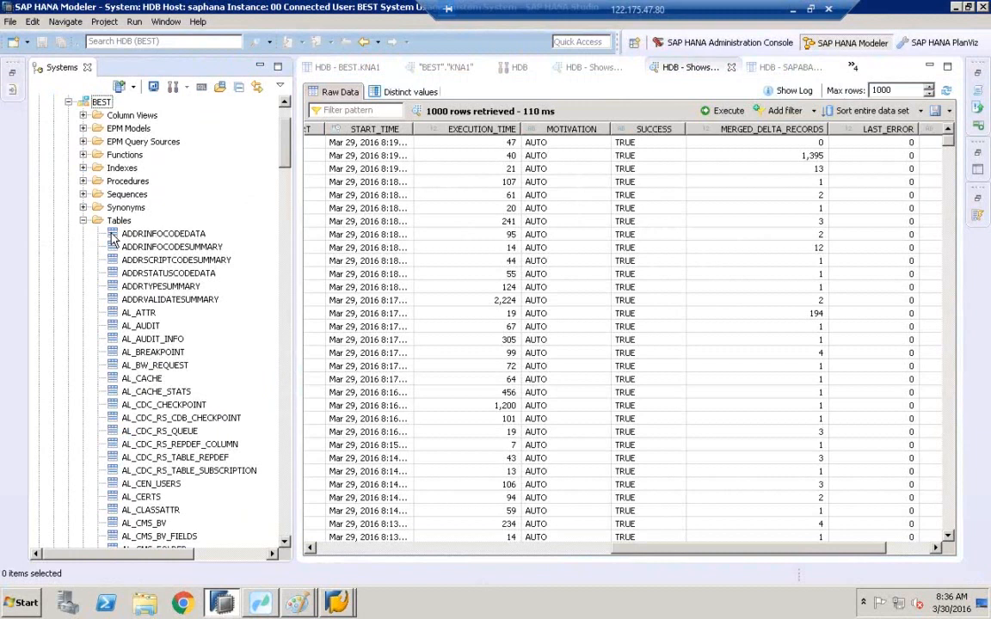
{"action": "left_click", "coordinate": [134, 234]}
{"action": "double_click", "coordinate": [134, 234]}
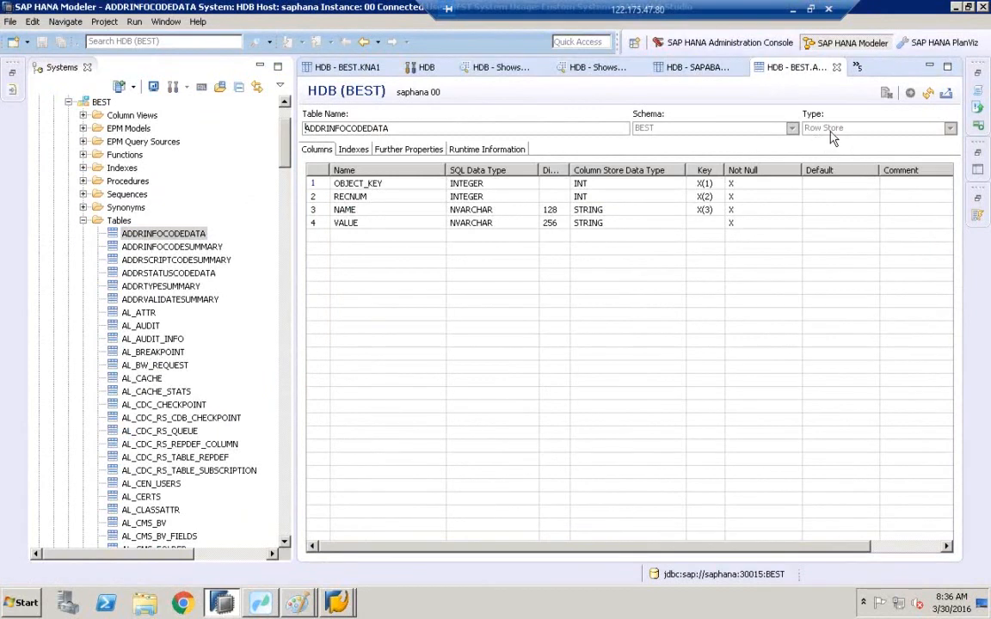
{"action": "left_click", "coordinate": [475, 151]}
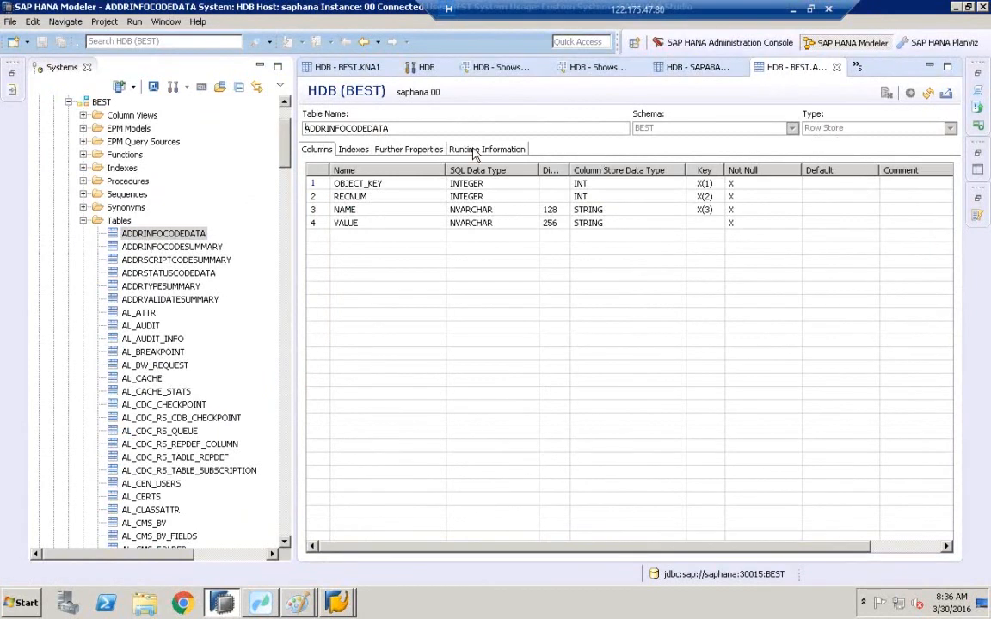
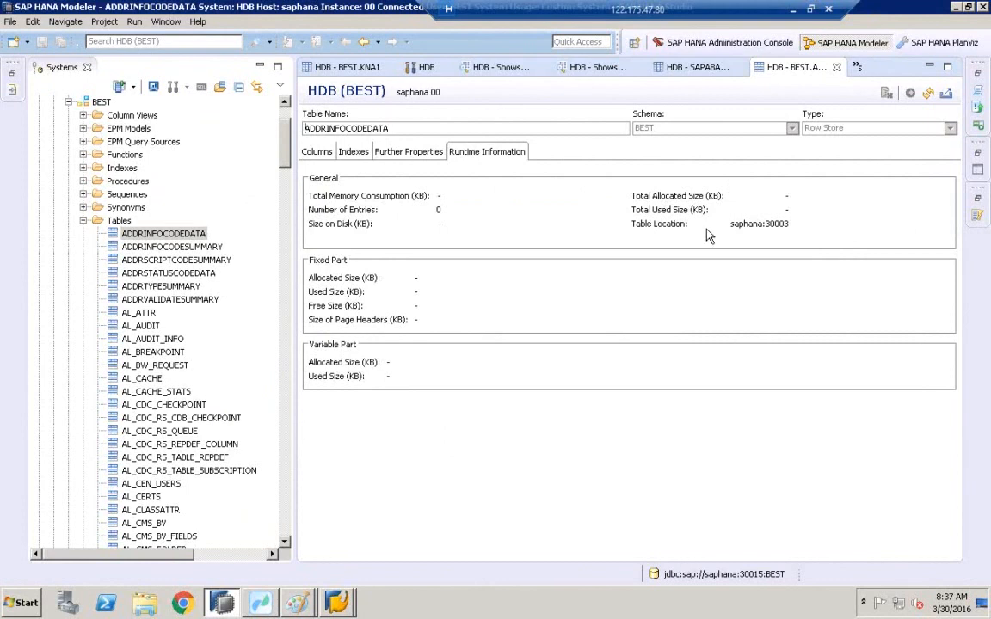
Browse down through the table list of the BEST schema by extending a selection, then select AL_QD_COLINFO.
{"action": "left_click", "coordinate": [151, 234]}
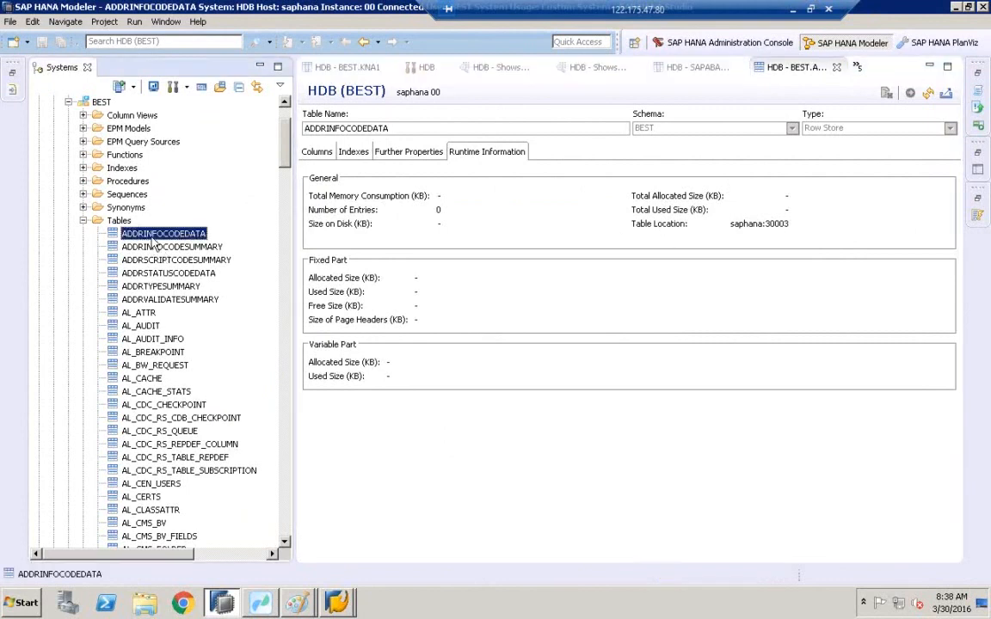
{"action": "key", "text": "shift+Down"}
{"action": "key", "text": "shift+Down"}
{"action": "key", "text": "shift+Down"}
{"action": "key", "text": "shift+Down"}
{"action": "key", "text": "shift+Down"}
{"action": "key", "text": "shift+Down"}
{"action": "key", "text": "shift+Down"}
{"action": "key", "text": "shift+Down"}
{"action": "key", "text": "shift+Down"}
{"action": "key", "text": "shift+Down"}
{"action": "key", "text": "shift+Down"}
{"action": "key", "text": "shift+Down"}
{"action": "key", "text": "shift+Down"}
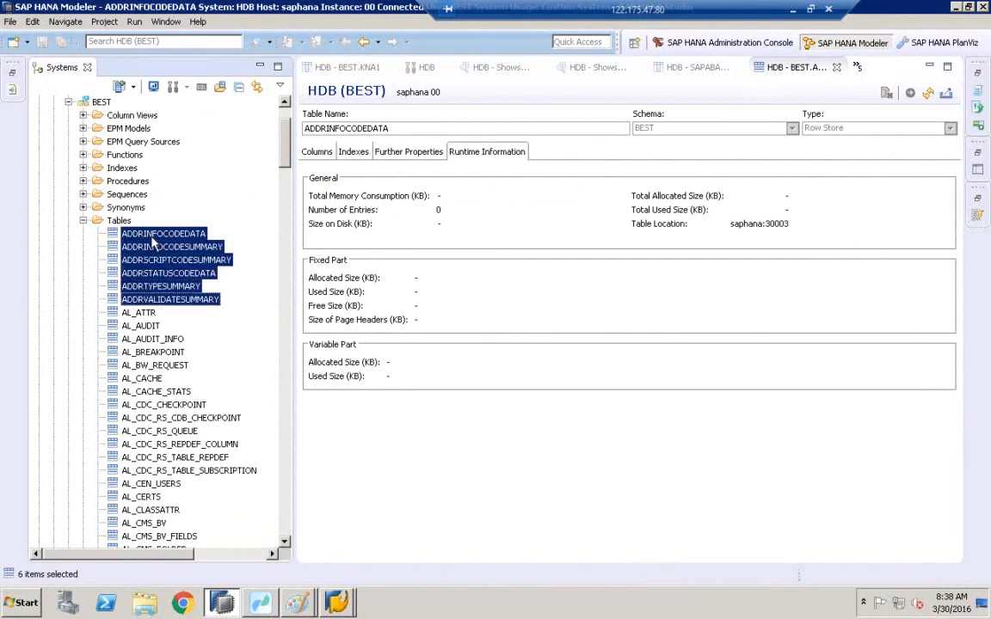
{"action": "key", "text": "shift+Down"}
{"action": "key", "text": "shift+Down"}
{"action": "key", "text": "shift+Down"}
{"action": "key", "text": "shift+Down"}
{"action": "key", "text": "shift+Down"}
{"action": "key", "text": "shift+Down"}
{"action": "key", "text": "shift+Down"}
{"action": "key", "text": "shift+Down"}
{"action": "key", "text": "shift+Down"}
{"action": "key", "text": "shift+Down"}
{"action": "key", "text": "shift+Down"}
{"action": "key", "text": "shift+Down"}
{"action": "key", "text": "shift+Down"}
{"action": "key", "text": "shift+Down"}
{"action": "key", "text": "shift+Down"}
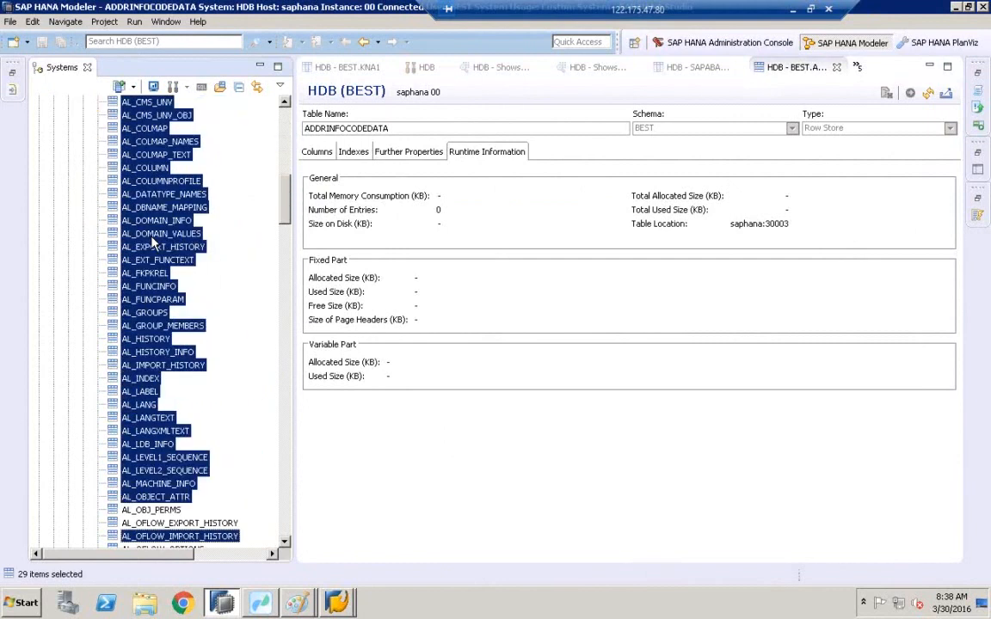
{"action": "key", "text": "shift+Down"}
{"action": "key", "text": "shift+Down"}
{"action": "key", "text": "shift+Down"}
{"action": "key", "text": "shift+Down"}
{"action": "key", "text": "shift+Down"}
{"action": "key", "text": "shift+Down"}
{"action": "key", "text": "shift+Down"}
{"action": "key", "text": "shift+Down"}
{"action": "key", "text": "shift+Down"}
{"action": "key", "text": "shift+Down"}
{"action": "key", "text": "shift+Down"}
{"action": "key", "text": "shift+Down"}
{"action": "key", "text": "shift+Down"}
{"action": "key", "text": "shift+Down"}
{"action": "key", "text": "shift+Down"}
{"action": "key", "text": "shift+Down"}
{"action": "key", "text": "shift+Down"}
{"action": "key", "text": "shift+Down"}
{"action": "key", "text": "shift+Down"}
{"action": "key", "text": "shift+Down"}
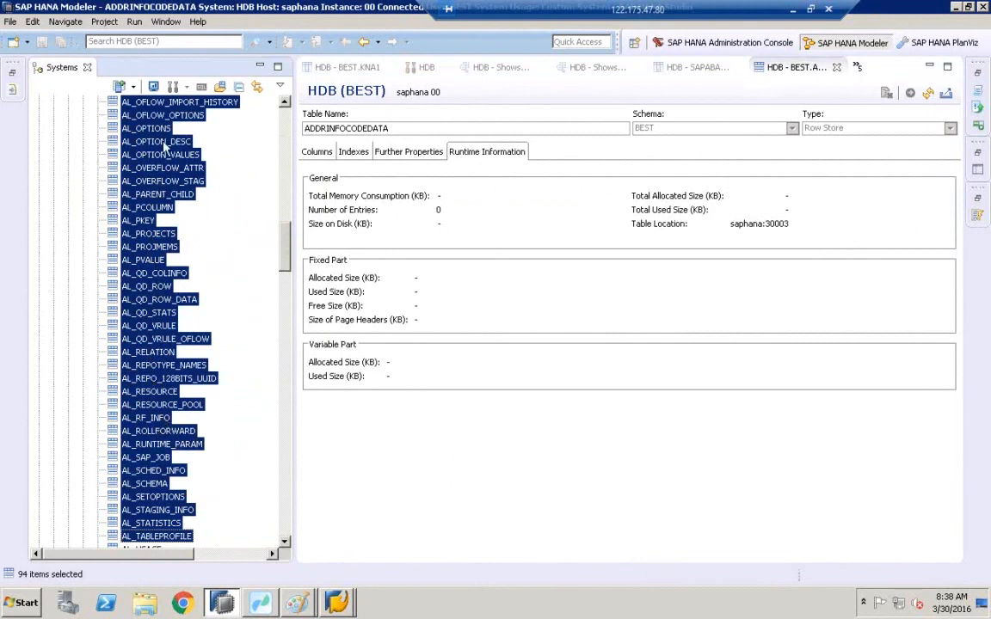
{"action": "left_click", "coordinate": [152, 273]}
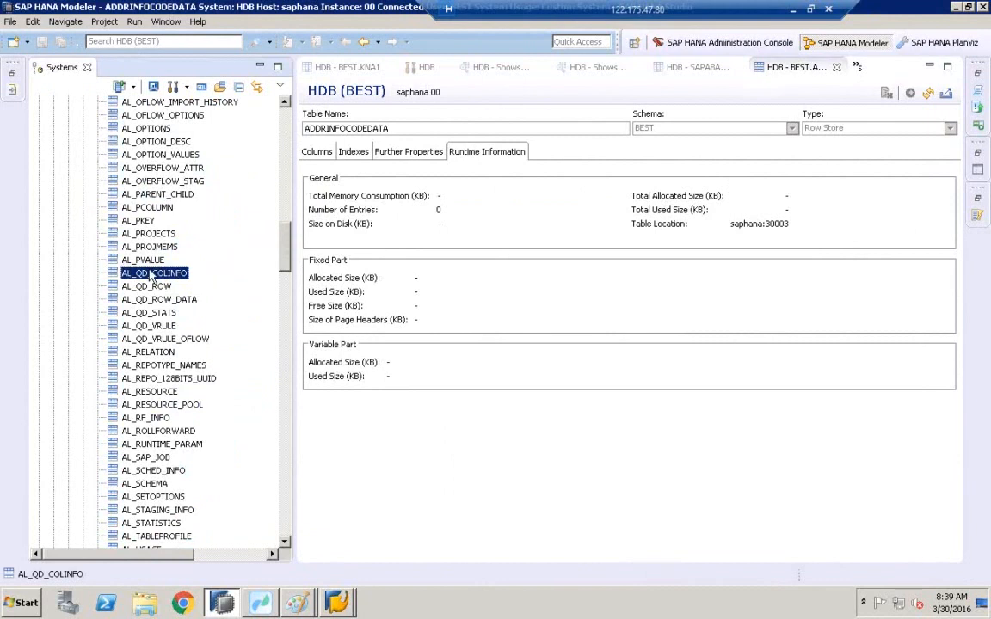
Open the definitions of AL_QD_COLINFO, AL_OVERFLOW_STAG, AL_REPO_128BITS_UUID and AL_SCHEMA to compare their columns.
{"action": "double_click", "coordinate": [149, 270]}
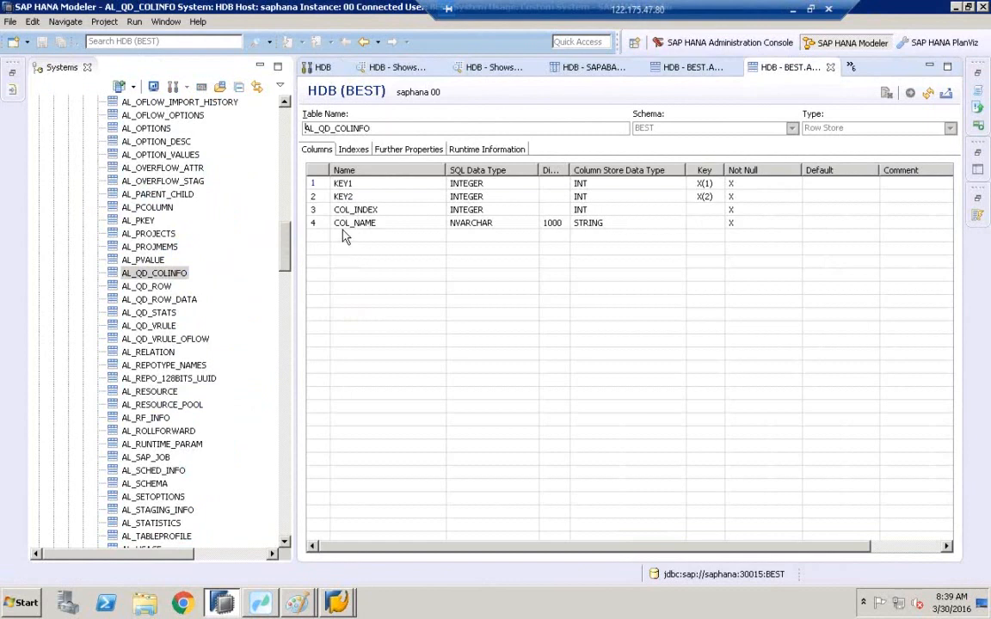
{"action": "left_click", "coordinate": [142, 181]}
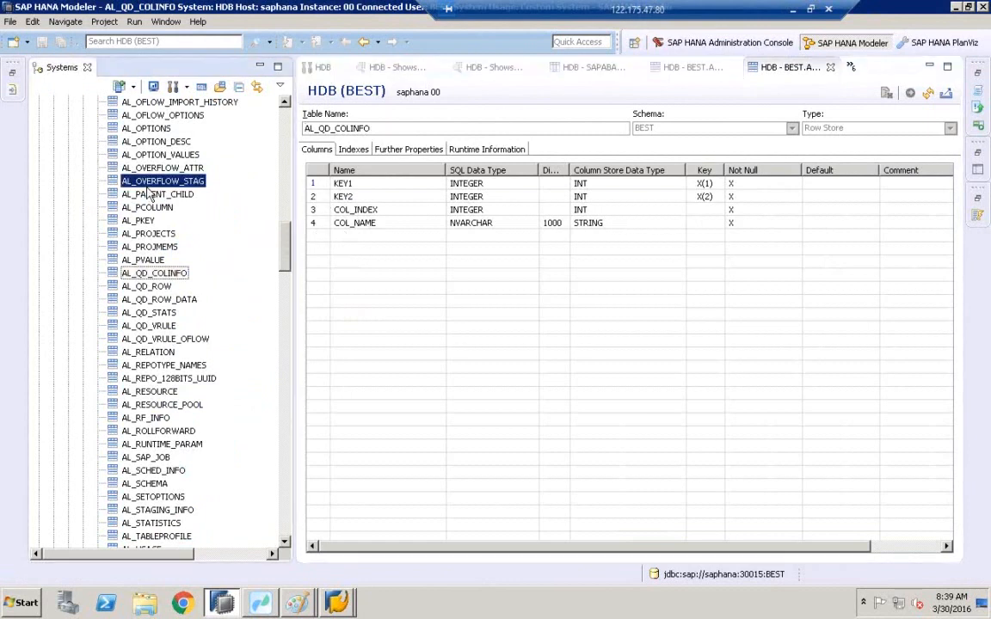
{"action": "double_click", "coordinate": [147, 183]}
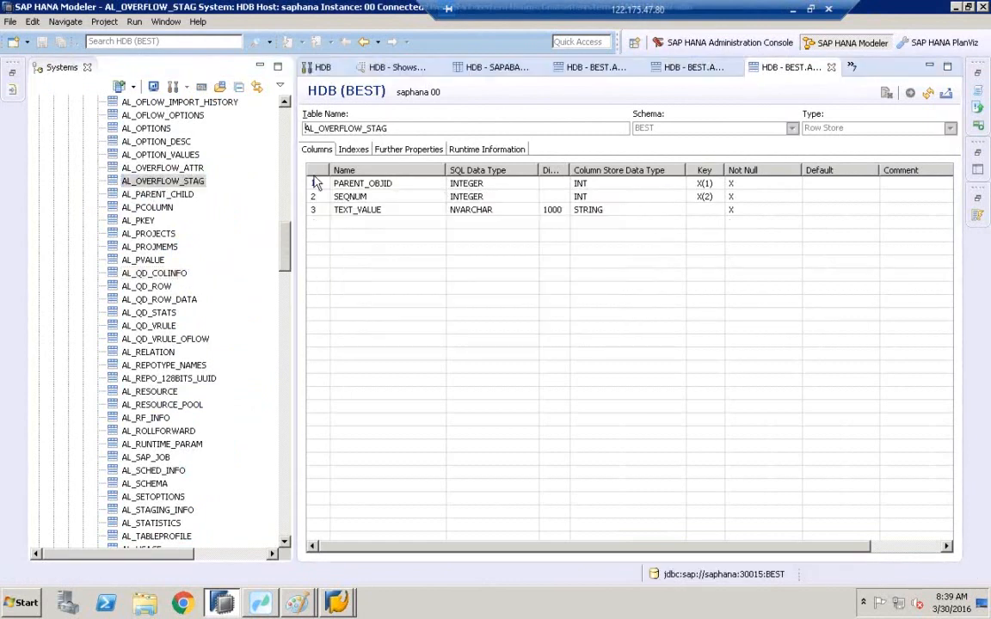
{"action": "left_click", "coordinate": [148, 378]}
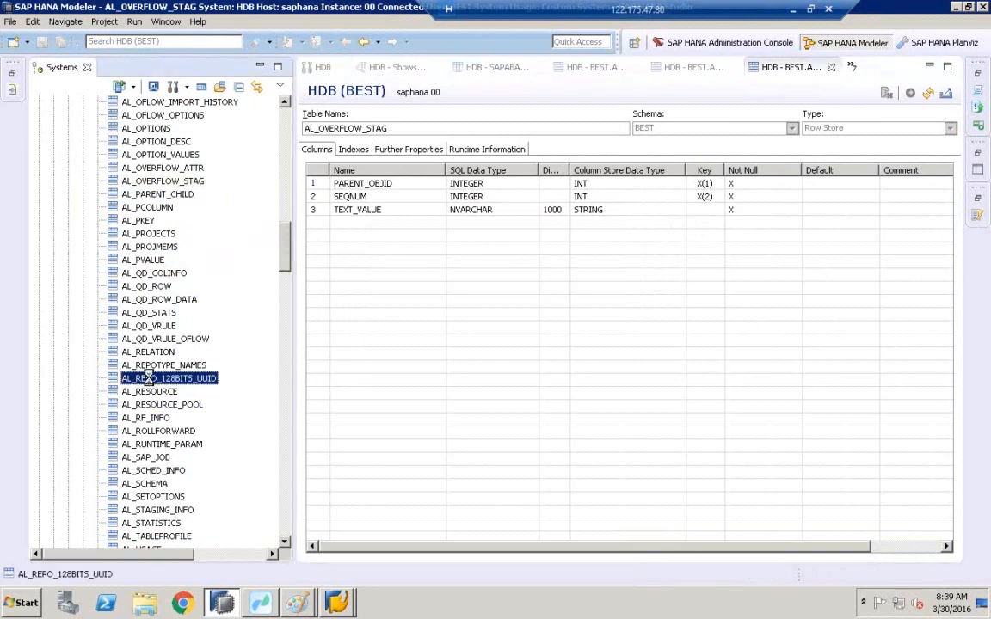
{"action": "double_click", "coordinate": [149, 379]}
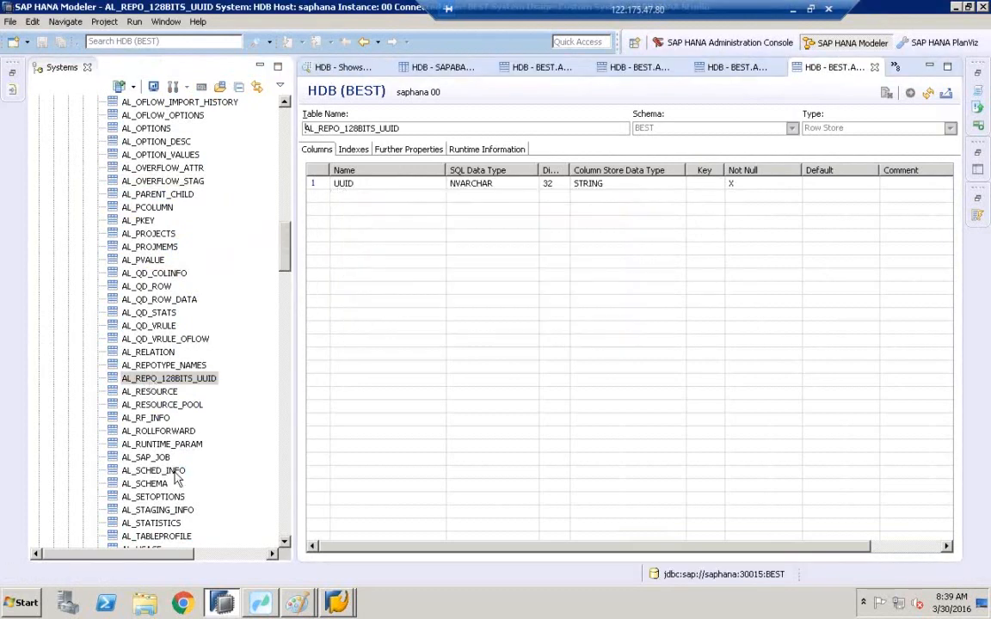
{"action": "left_click", "coordinate": [147, 483]}
{"action": "double_click", "coordinate": [148, 484]}
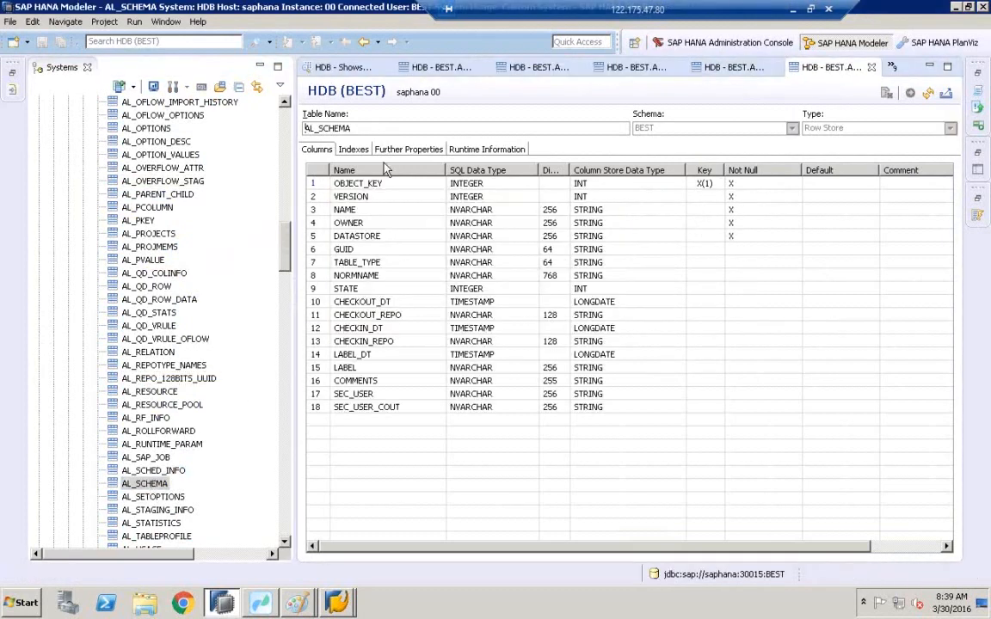
Open the definitions of the CONTENT_TYPE_SUMMARY and AL_USAGE tables to review their columns.
{"action": "scroll", "coordinate": [254, 460], "scroll_direction": "down", "scroll_amount": 11}
{"action": "double_click", "coordinate": [159, 352]}
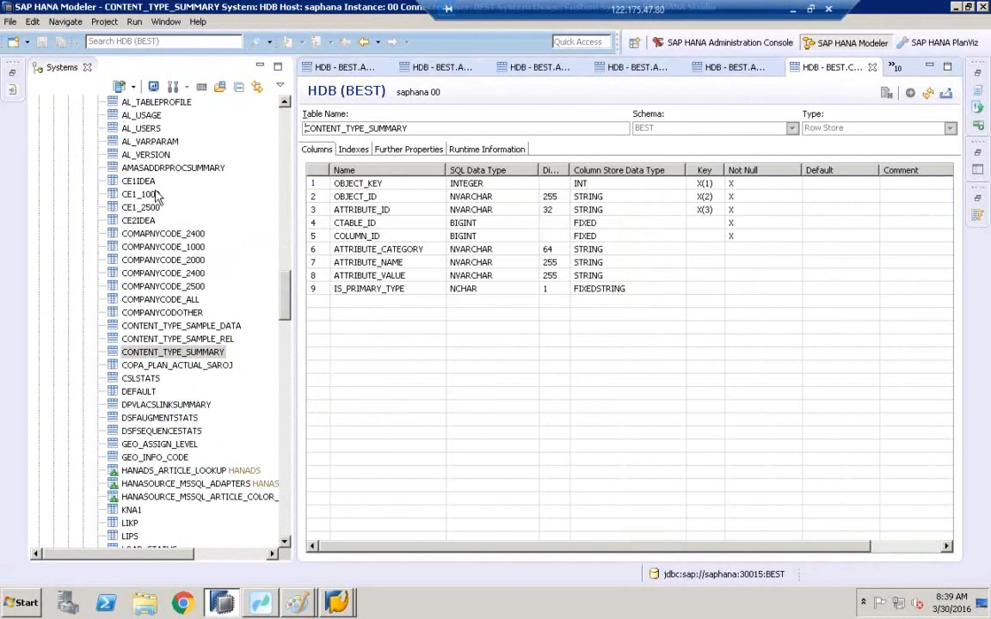
{"action": "left_click", "coordinate": [145, 115]}
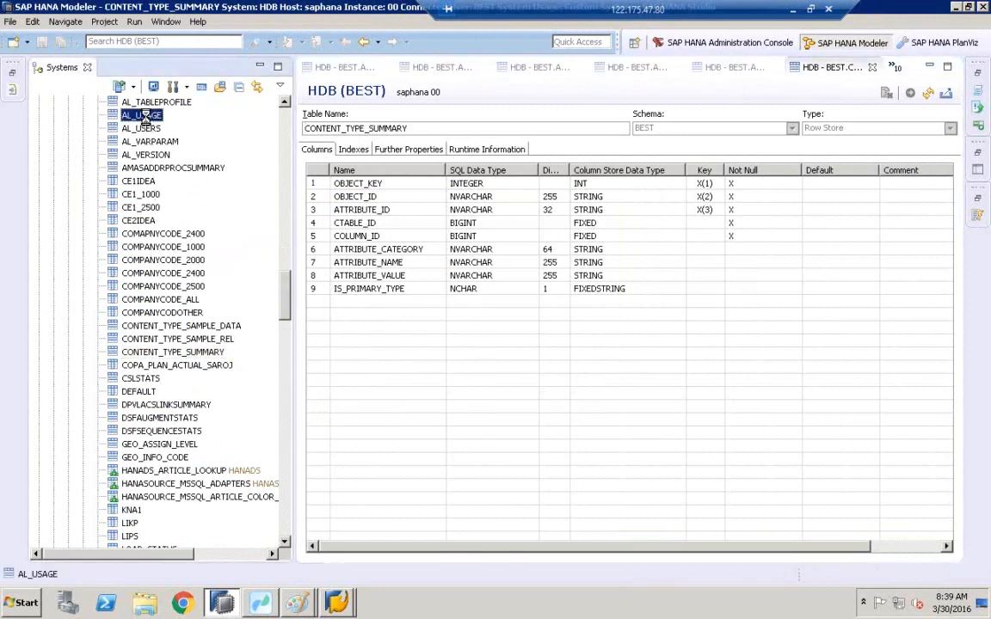
{"action": "double_click", "coordinate": [143, 116]}
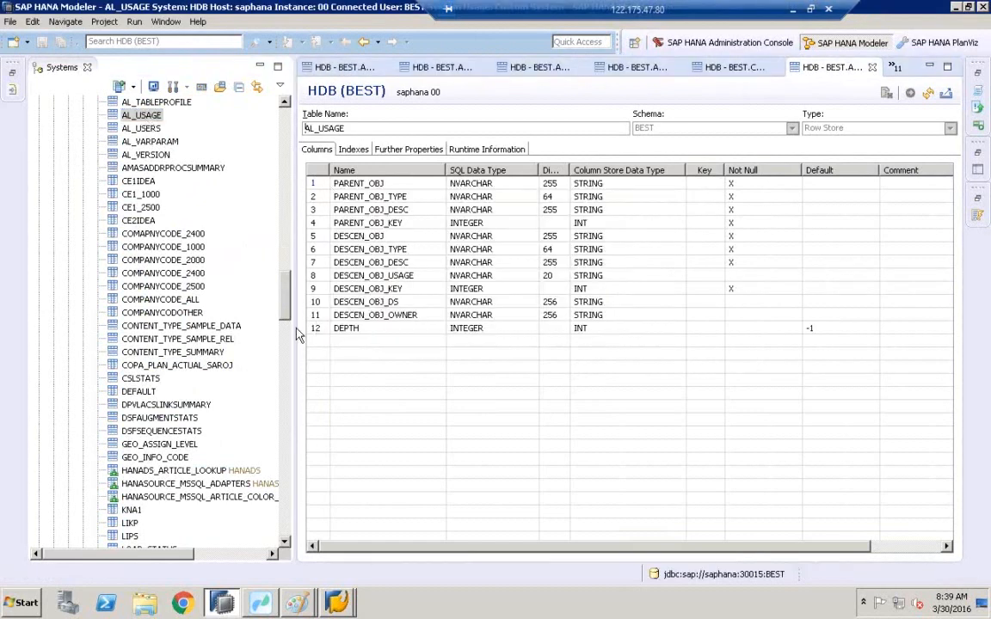
{"action": "left_click", "coordinate": [285, 543]}
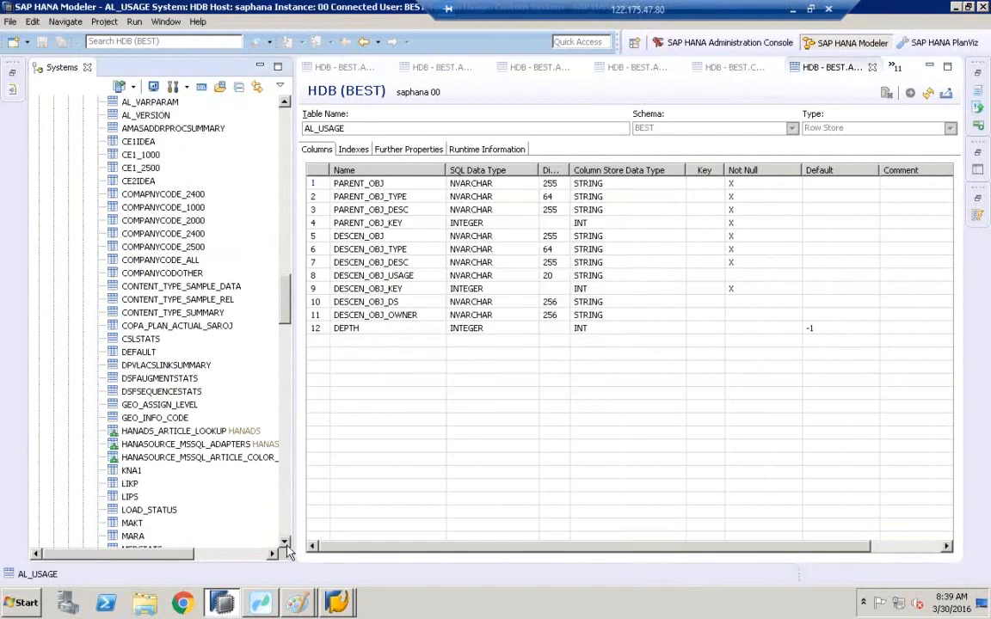
Switch to the KNA1 table and review its runtime parts and full column list.
{"action": "left_click", "coordinate": [124, 378]}
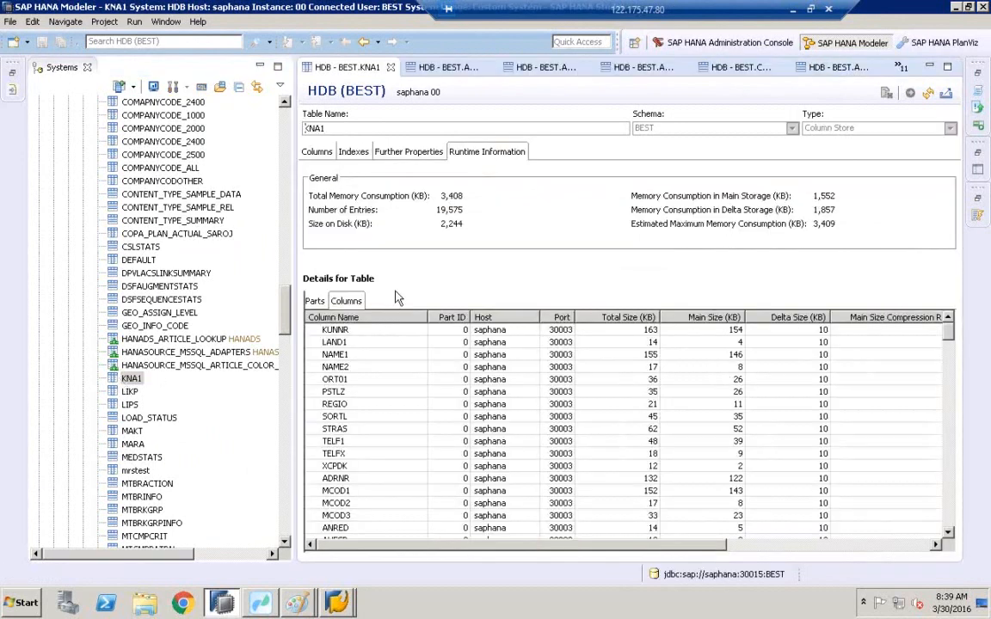
{"action": "left_click", "coordinate": [314, 300]}
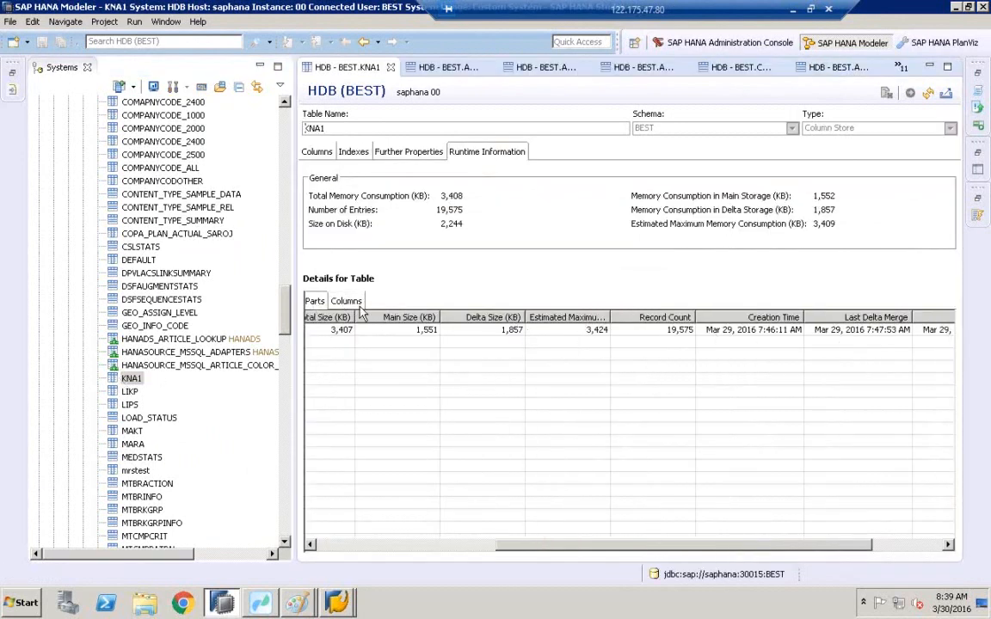
{"action": "left_click", "coordinate": [317, 151]}
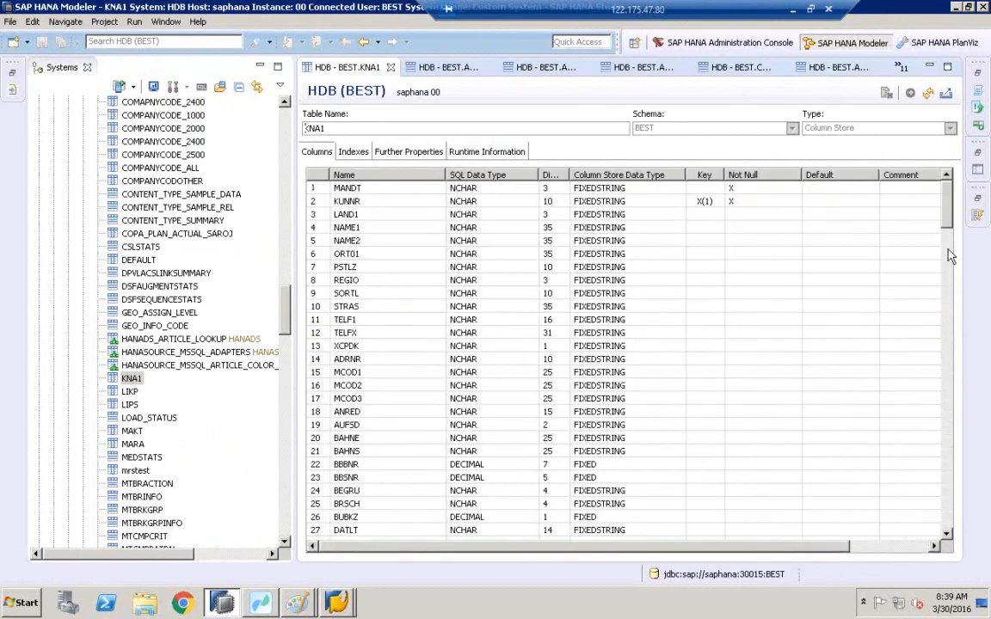
{"action": "left_click_drag", "start_coordinate": [944, 210], "coordinate": [825, 494]}
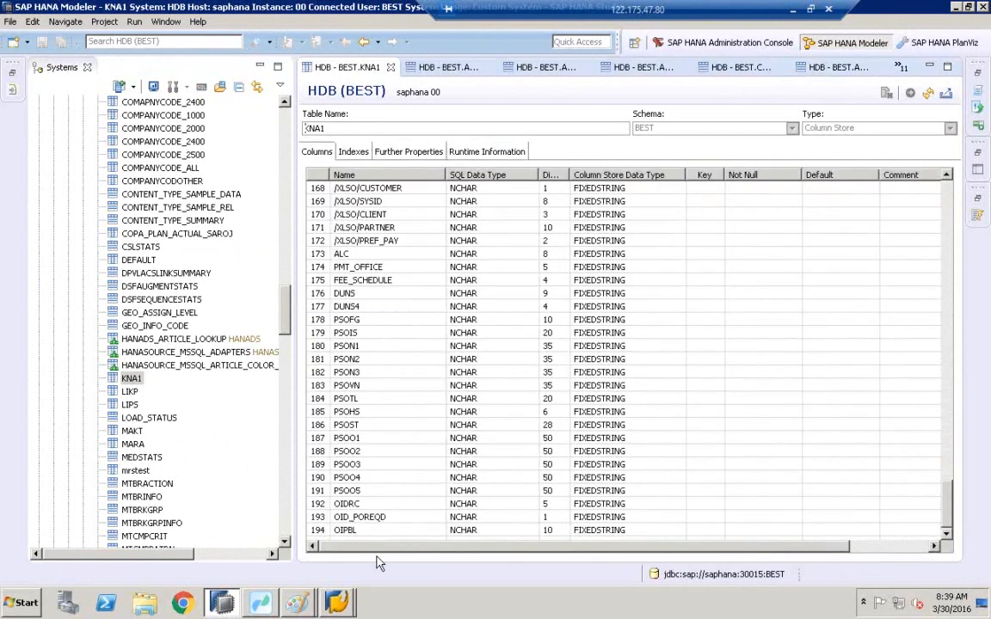
Open the LIKP table definition and review its columns down to the last field.
{"action": "left_click", "coordinate": [128, 390]}
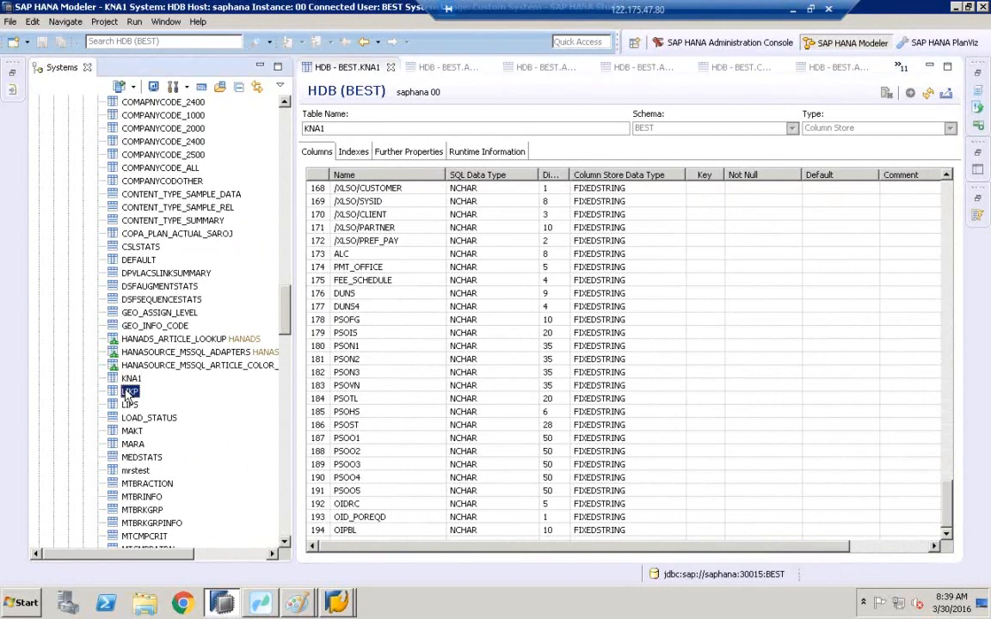
{"action": "double_click", "coordinate": [129, 391]}
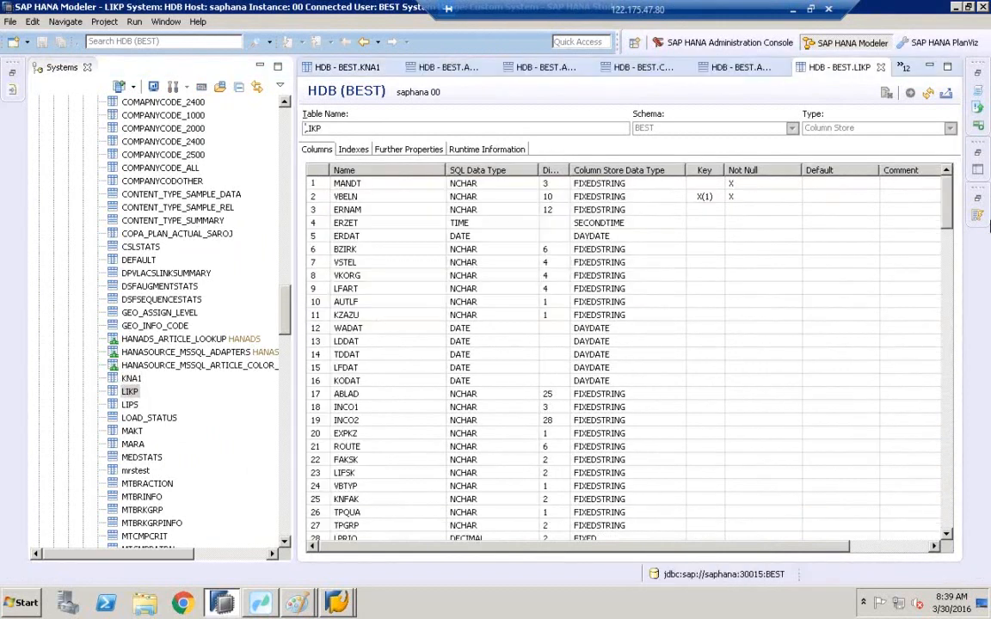
{"action": "left_click_drag", "start_coordinate": [947, 221], "coordinate": [944, 514]}
{"action": "right_click", "coordinate": [940, 514]}
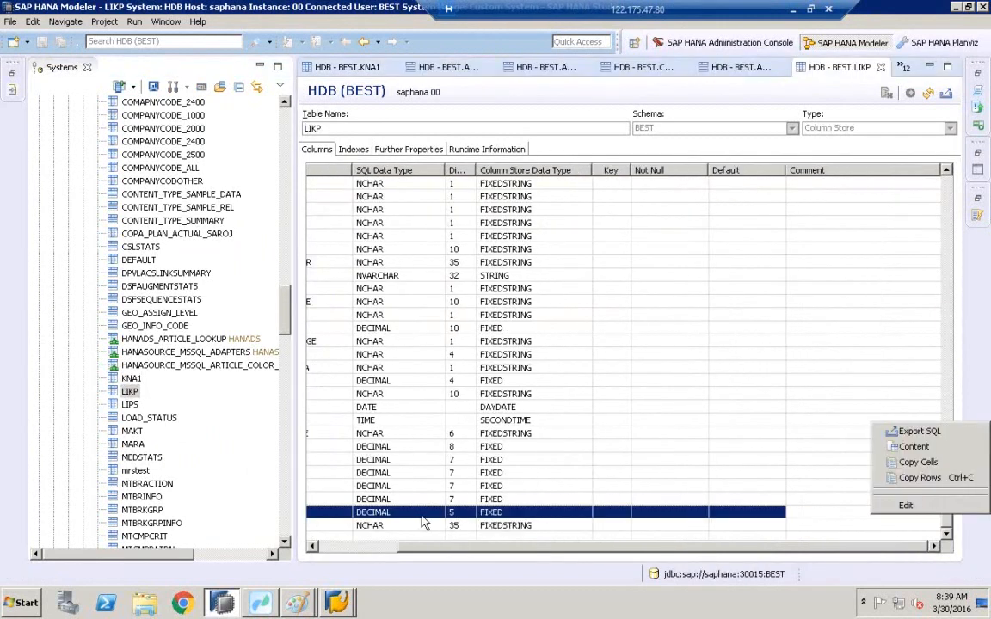
{"action": "left_click", "coordinate": [850, 397]}
{"action": "scroll", "coordinate": [637, 503], "scroll_direction": "left", "scroll_amount": 3}
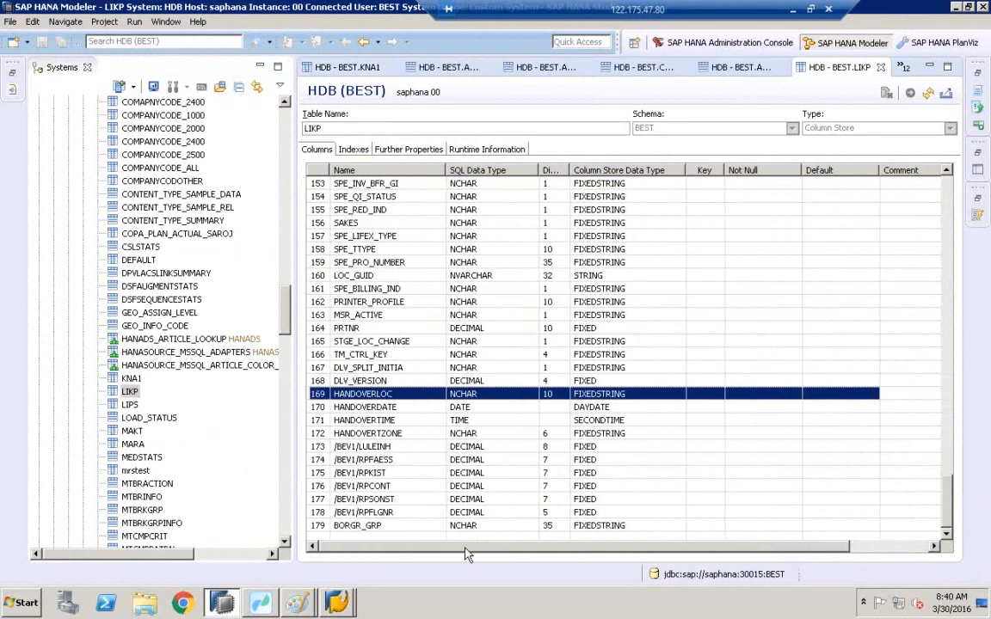
Jump to the CE1IDEA table, open its definition and review all its columns.
{"action": "left_click_drag", "start_coordinate": [290, 295], "coordinate": [289, 339]}
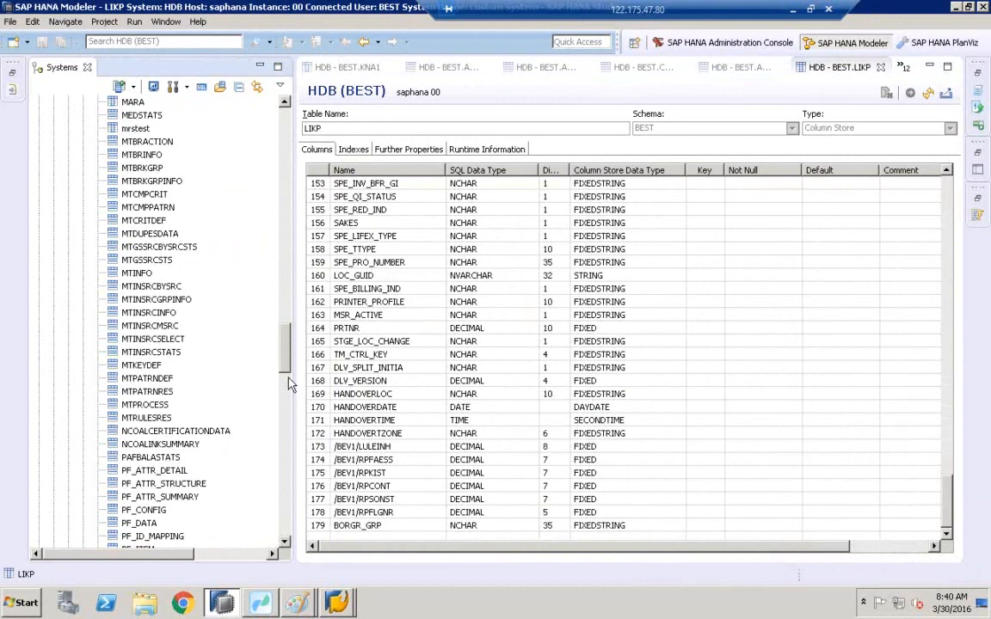
{"action": "scroll", "coordinate": [260, 339], "scroll_direction": "down", "scroll_amount": 10}
{"action": "left_click", "coordinate": [130, 327]}
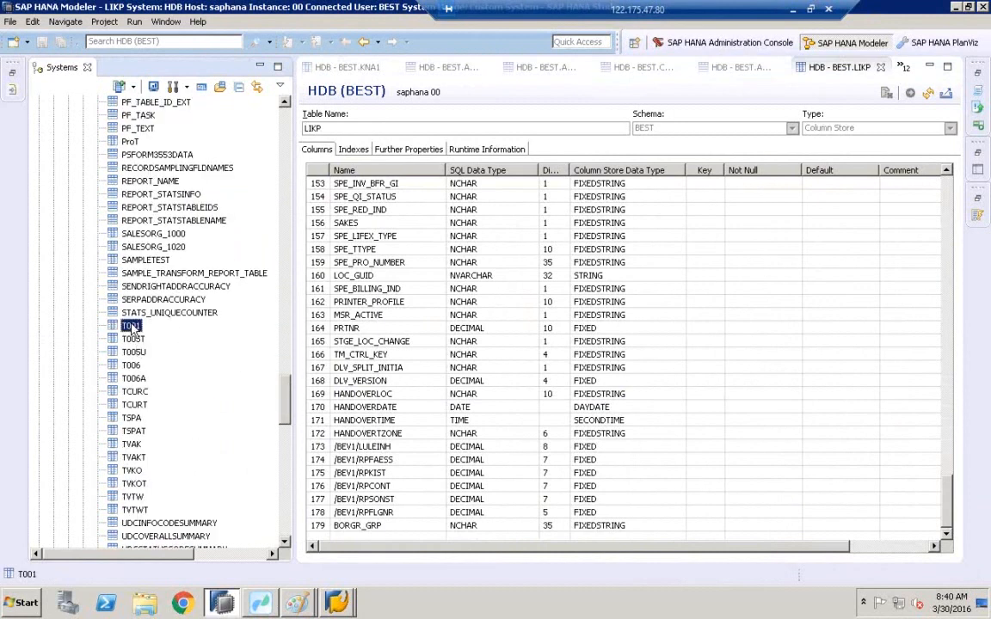
{"action": "key", "text": "c"}
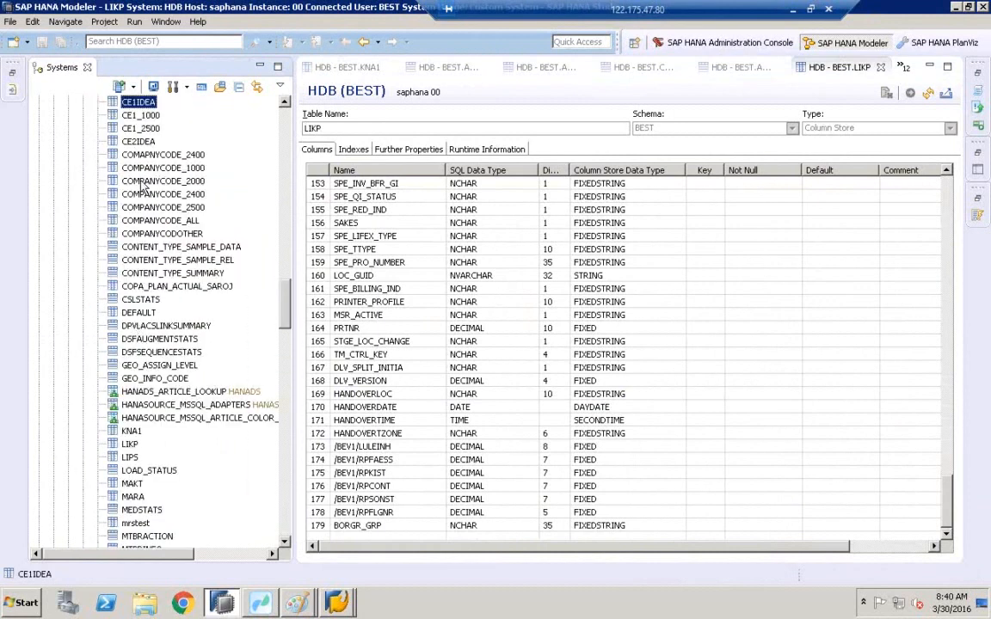
{"action": "double_click", "coordinate": [133, 101]}
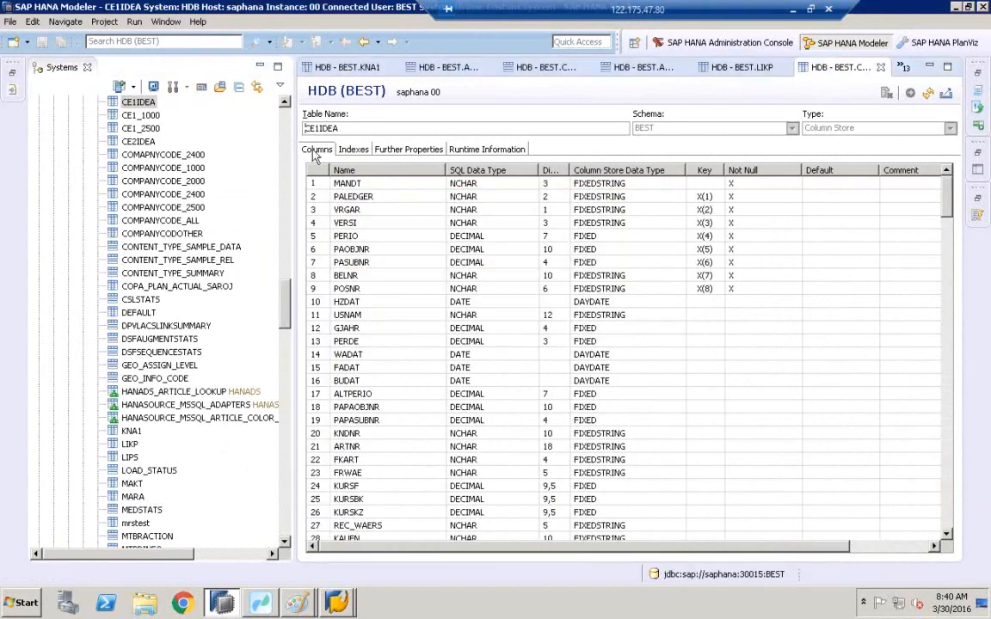
{"action": "left_click_drag", "start_coordinate": [945, 201], "coordinate": [941, 534]}
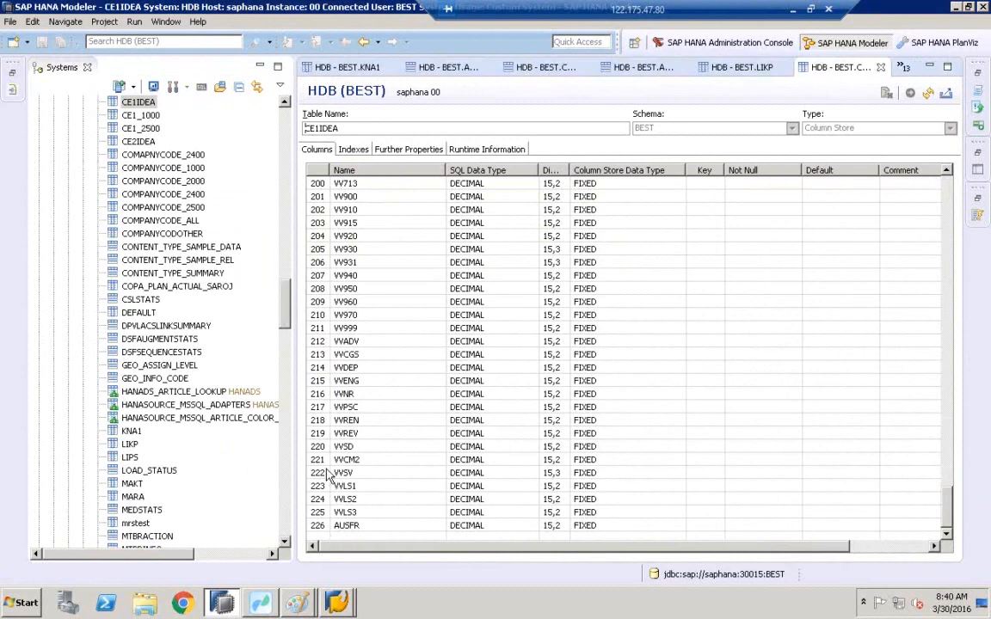
Open the MARA table definition and review its columns down to the last field.
{"action": "double_click", "coordinate": [132, 497]}
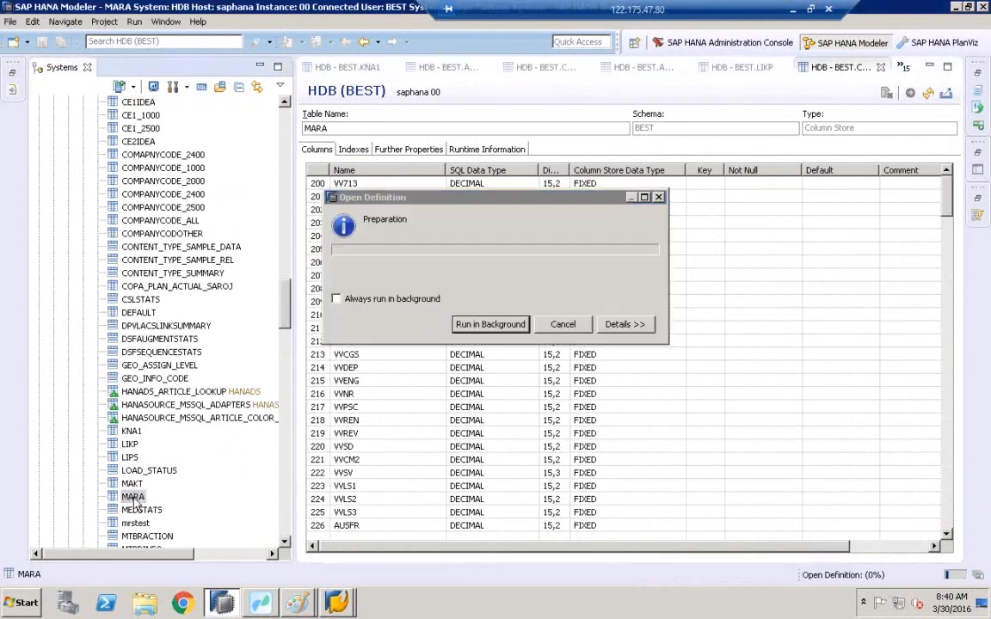
{"action": "left_click_drag", "start_coordinate": [946, 200], "coordinate": [949, 519]}
{"action": "right_click", "coordinate": [959, 479]}
{"action": "left_click", "coordinate": [956, 414]}
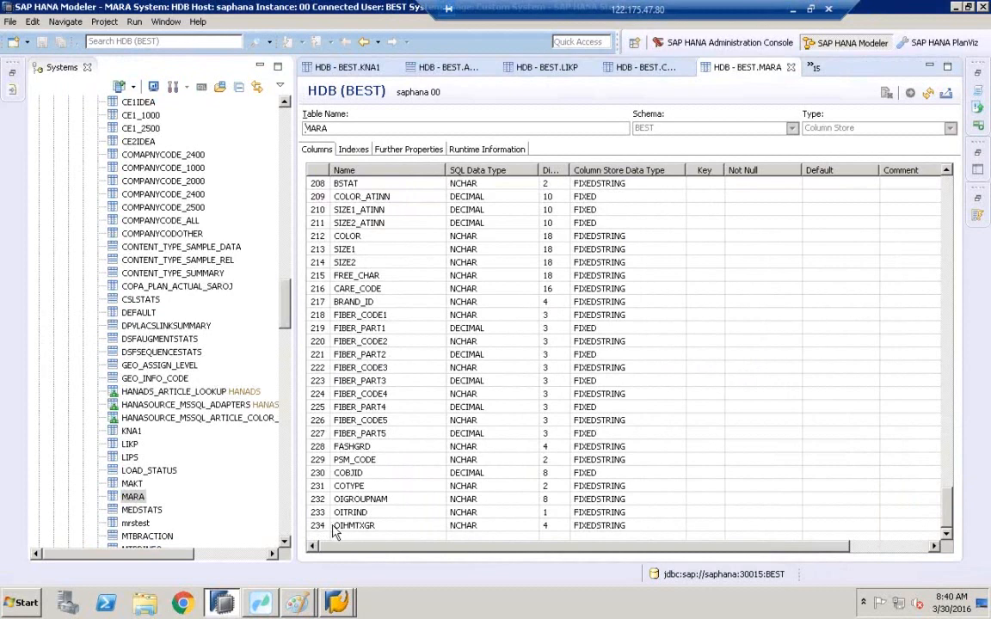
{"action": "left_click_drag", "start_coordinate": [285, 284], "coordinate": [287, 107]}
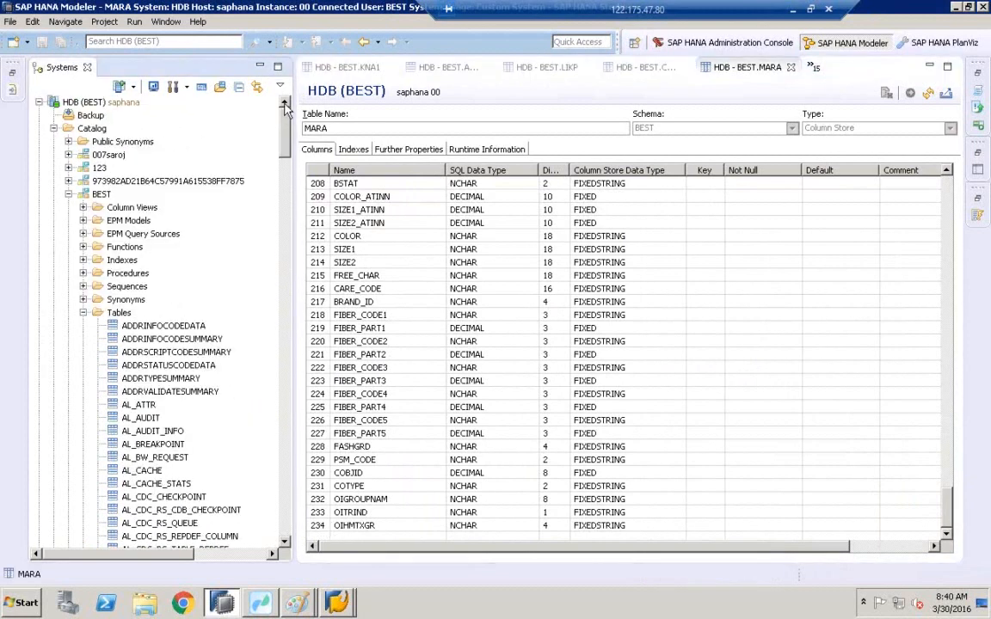
Reopen the ADDRINFOCODEDATA table definition and show its columns.
{"action": "left_click", "coordinate": [151, 329]}
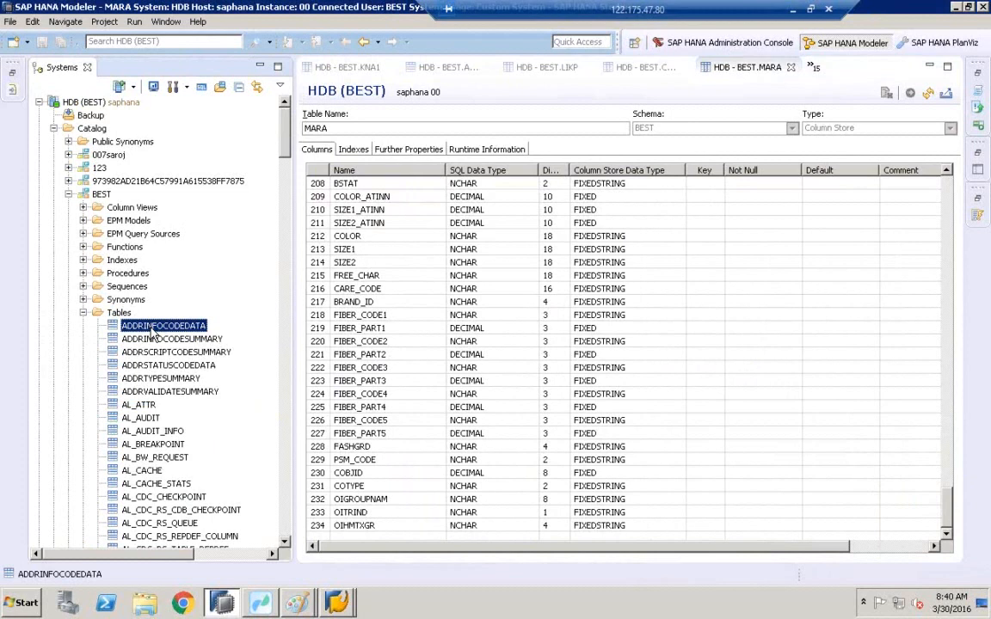
{"action": "right_click", "coordinate": [153, 331]}
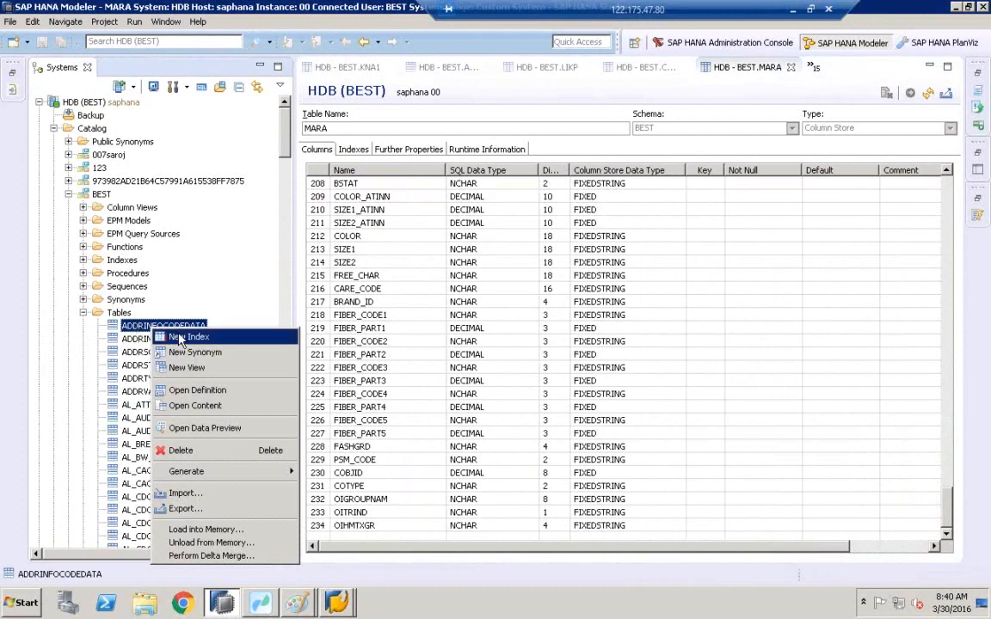
{"action": "double_click", "coordinate": [143, 328]}
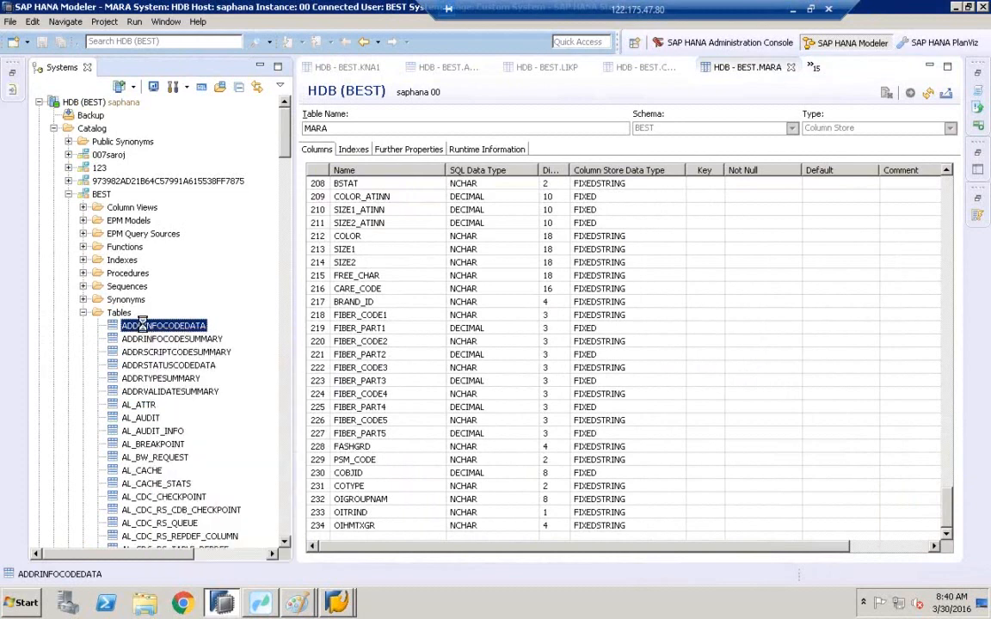
{"action": "left_click", "coordinate": [317, 153]}
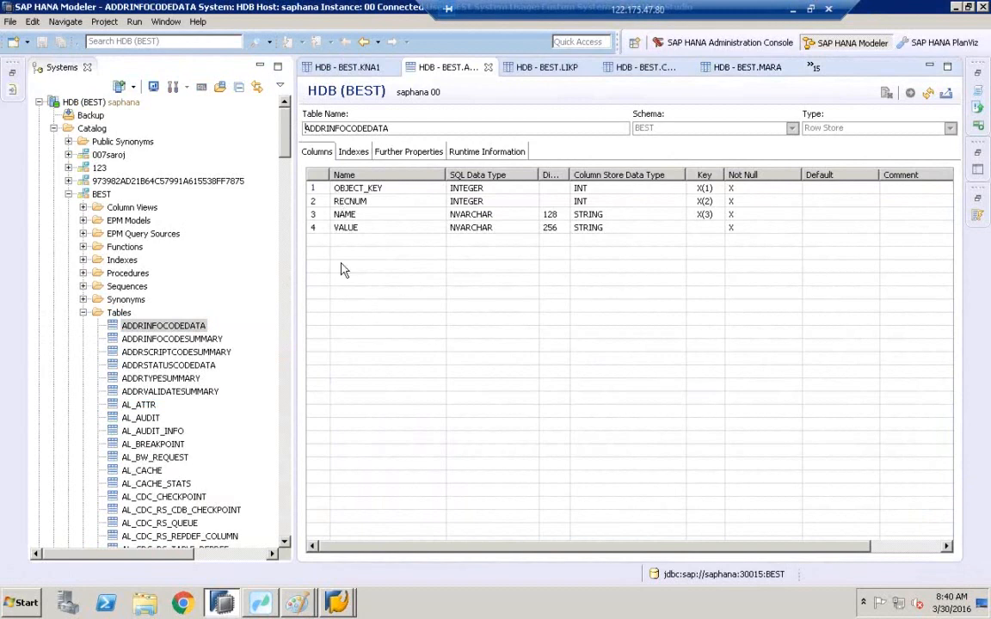
Open a data preview of the ADDRINFOCODEDATA table.
{"action": "left_click", "coordinate": [136, 330]}
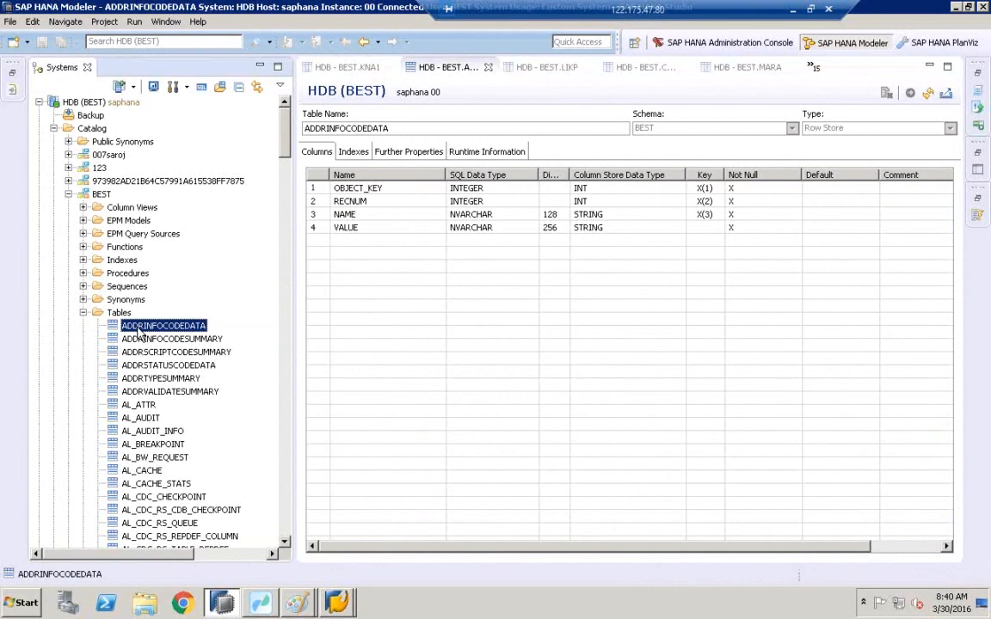
{"action": "right_click", "coordinate": [138, 331]}
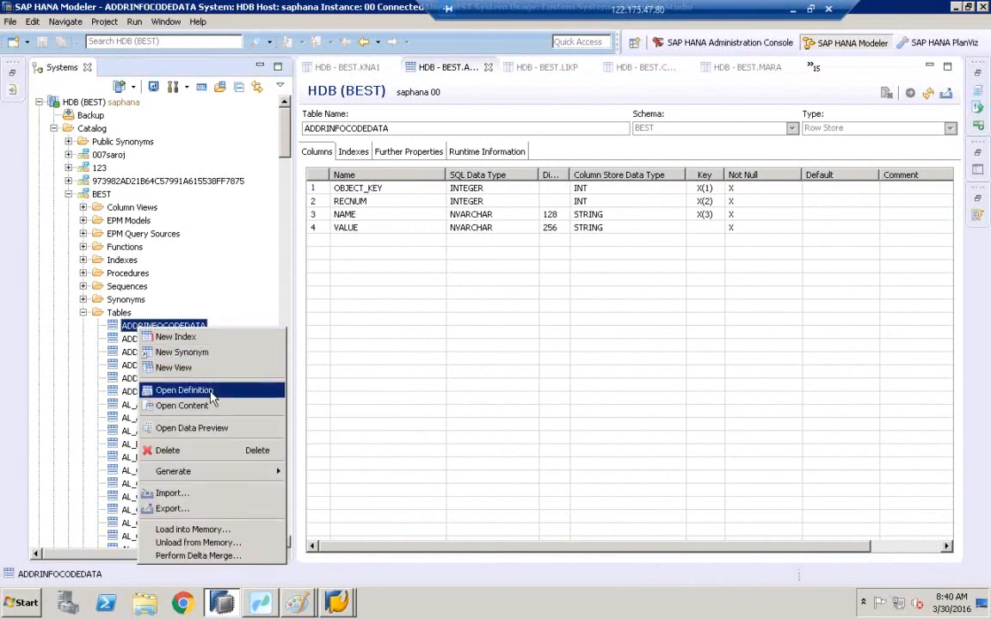
{"action": "left_click", "coordinate": [219, 427]}
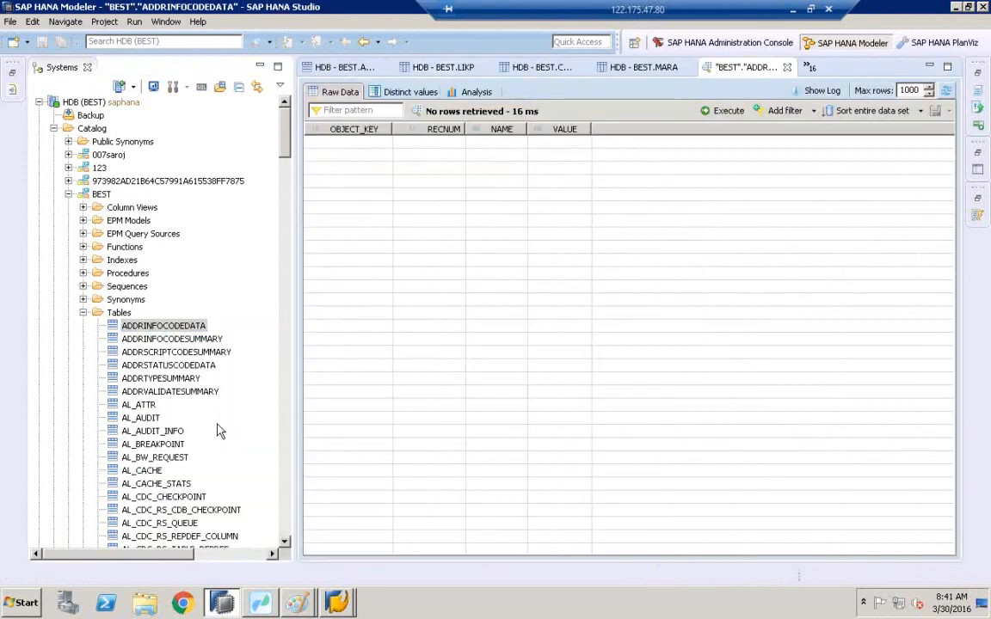
Open data previews of the AL_AUDIT and AL_CDC_RS_QUEUE tables.
{"action": "right_click", "coordinate": [156, 420]}
{"action": "left_click", "coordinate": [209, 284]}
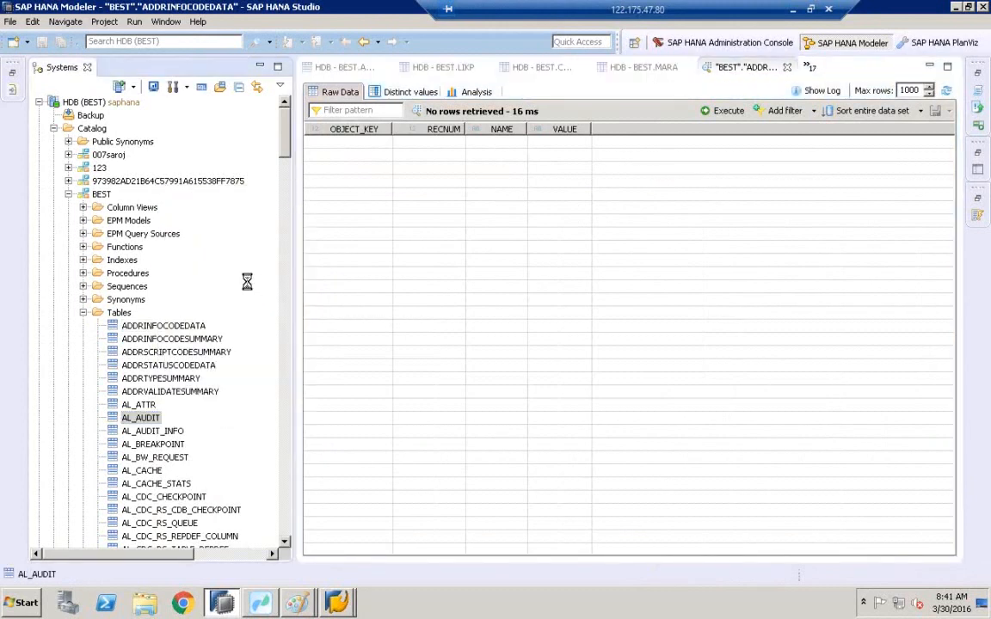
{"action": "left_click", "coordinate": [158, 523]}
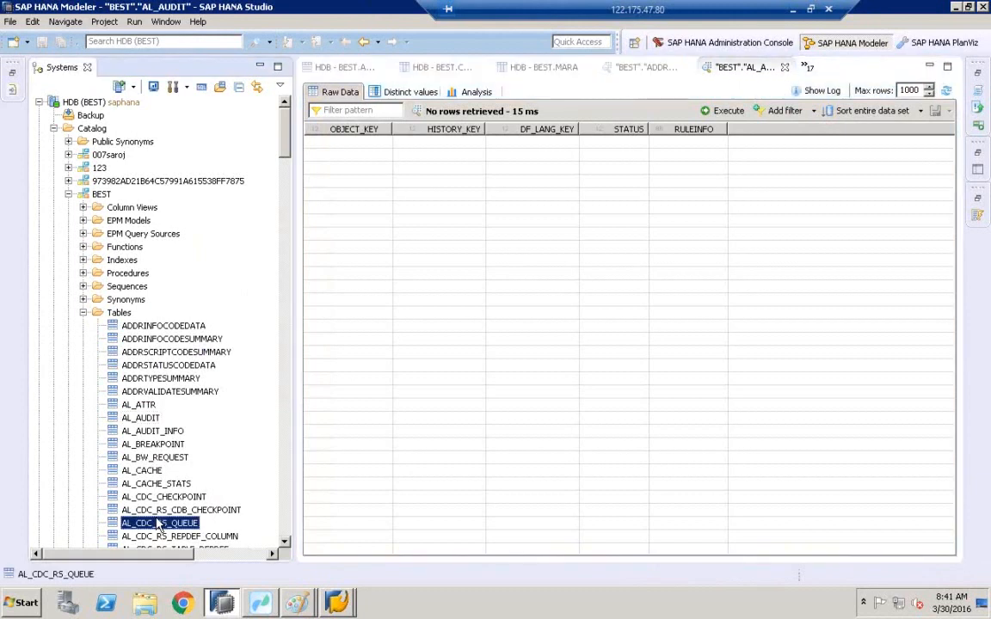
{"action": "right_click", "coordinate": [157, 521]}
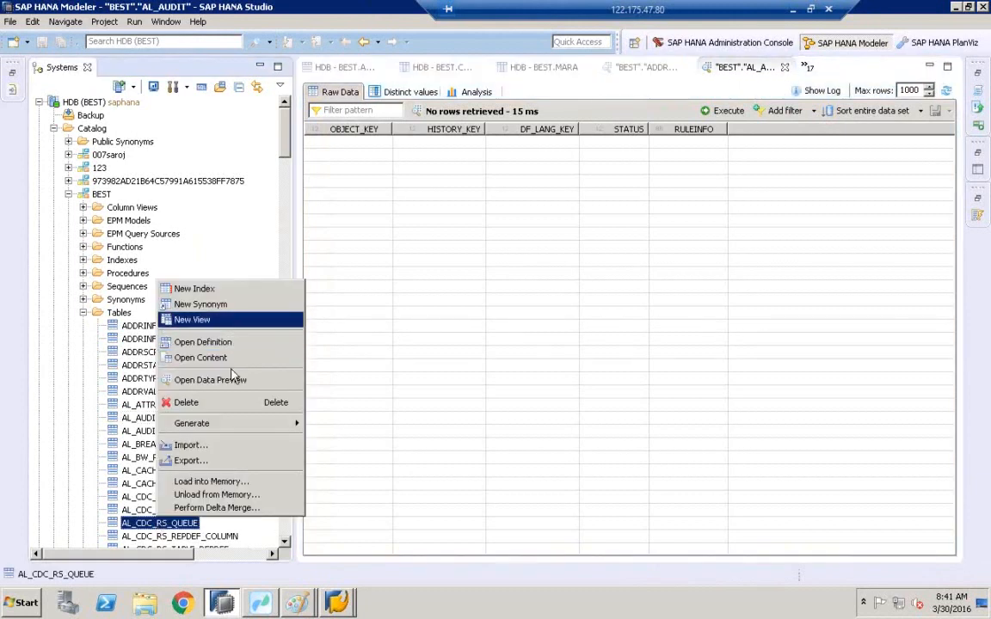
{"action": "left_click", "coordinate": [226, 358]}
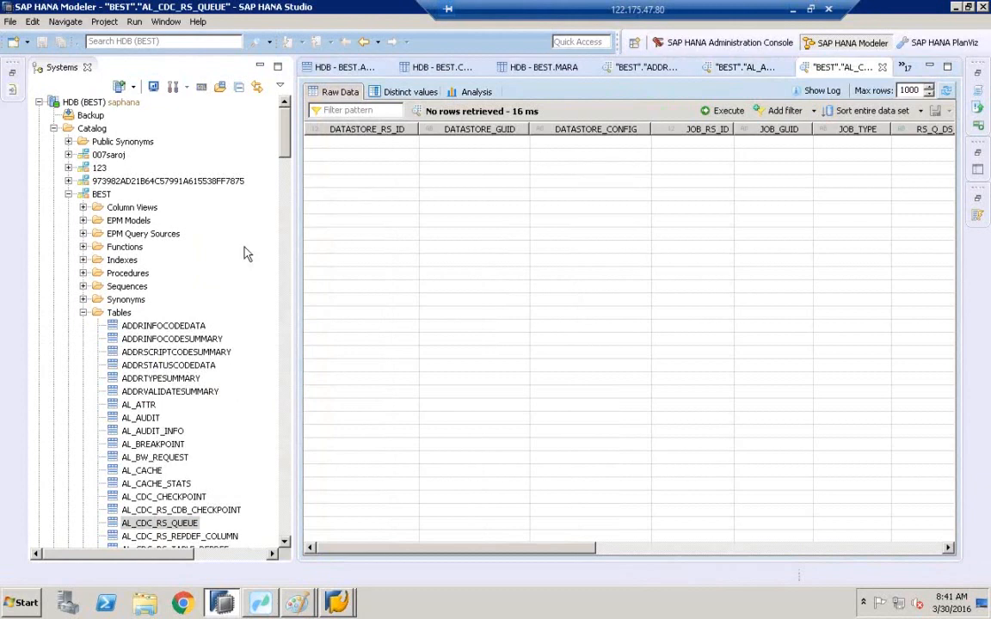
Switch back to the ADDRINFOCODEDATA table definition.
{"action": "left_click", "coordinate": [162, 328]}
{"action": "double_click", "coordinate": [161, 327]}
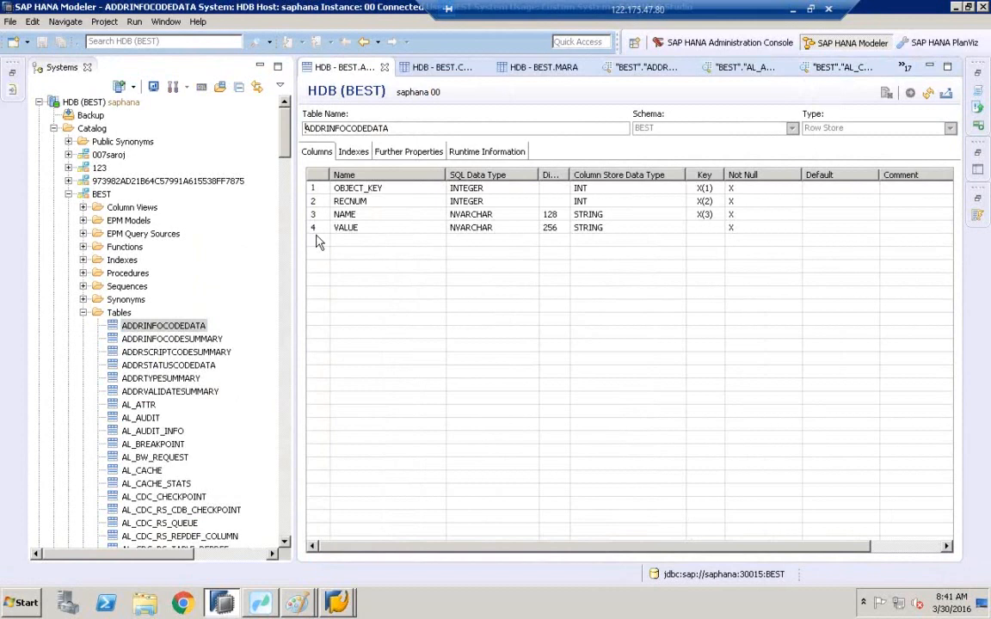
Jump to the KNA1 table in the catalog and open its content.
{"action": "left_click_drag", "start_coordinate": [285, 157], "coordinate": [284, 251]}
{"action": "left_click", "coordinate": [159, 260]}
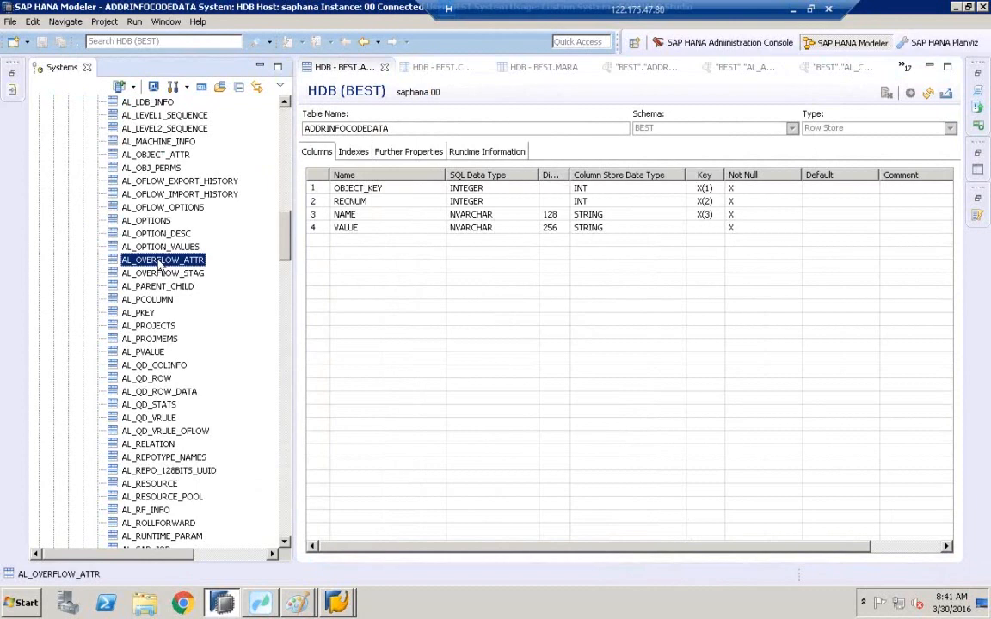
{"action": "key", "text": "k"}
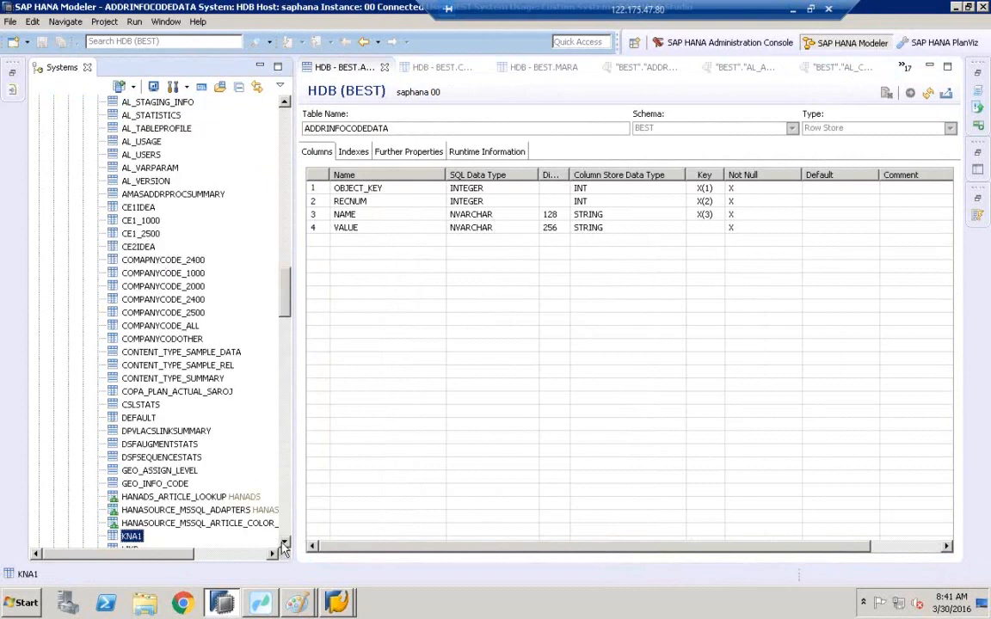
{"action": "scroll", "coordinate": [284, 547], "scroll_direction": "down", "scroll_amount": 3}
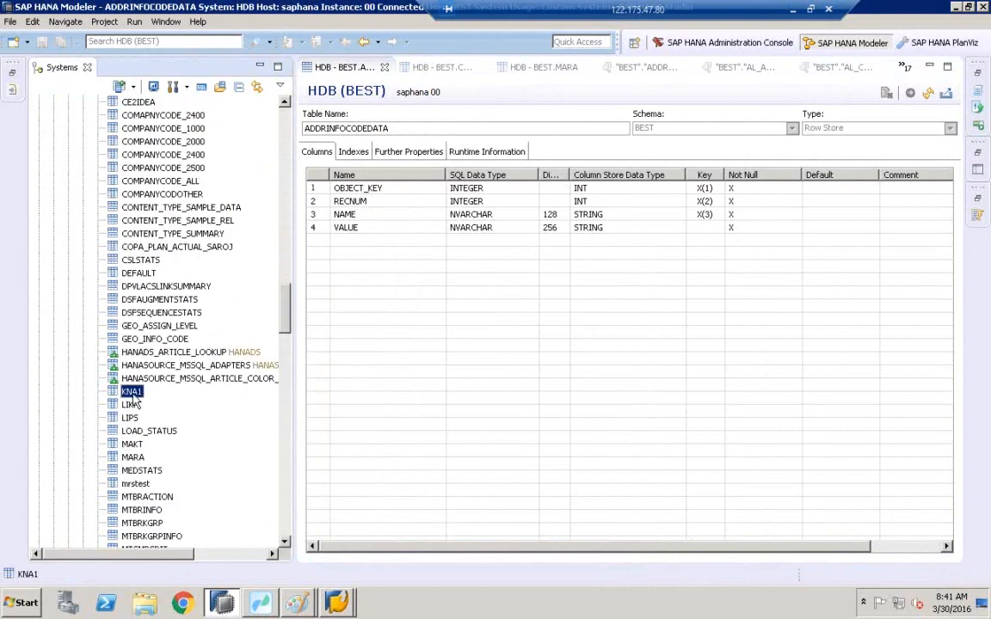
{"action": "right_click", "coordinate": [132, 397]}
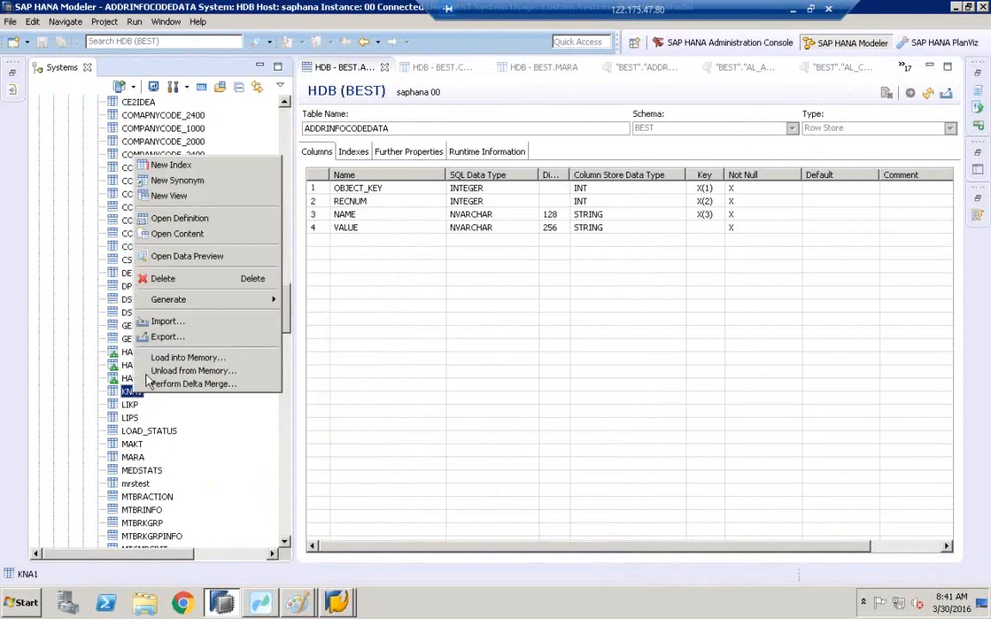
{"action": "left_click", "coordinate": [194, 232]}
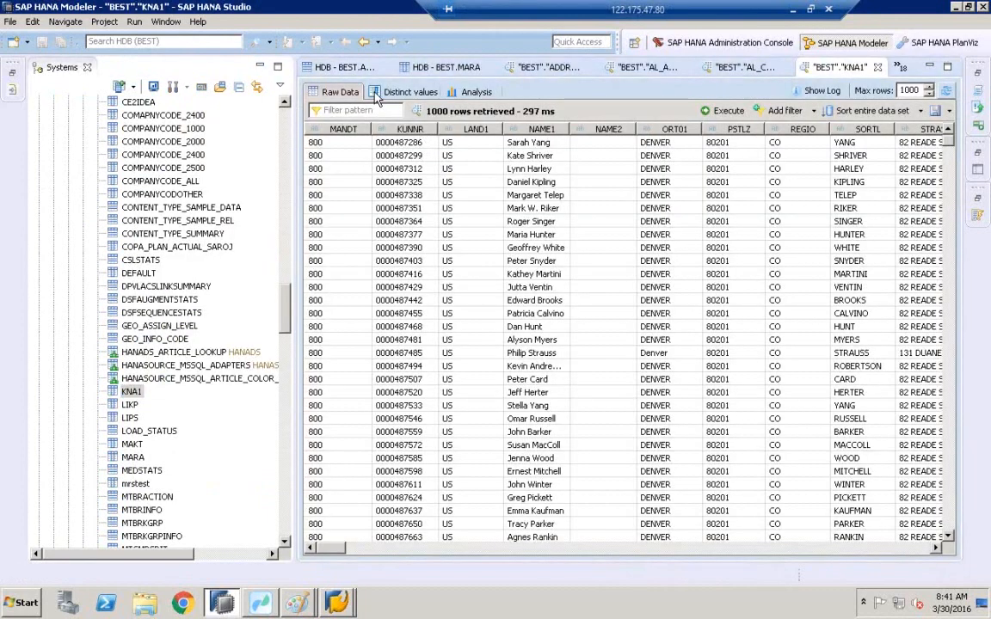
Analyse KNA1 data by placing LAND1 on the labels axis and showing the result as a table.
{"action": "left_click", "coordinate": [463, 96]}
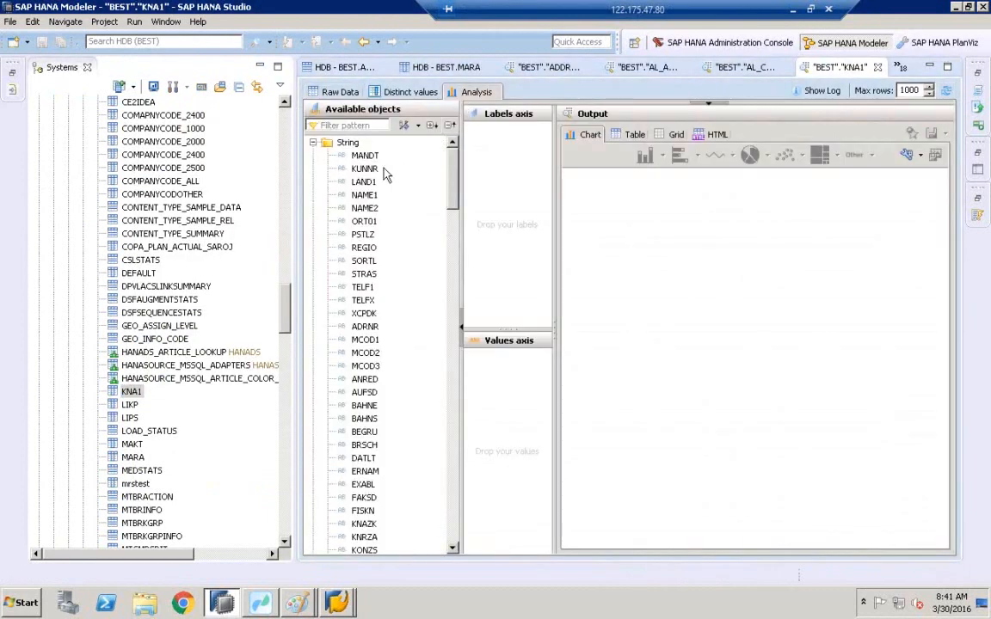
{"action": "left_click", "coordinate": [366, 183]}
{"action": "double_click", "coordinate": [362, 184]}
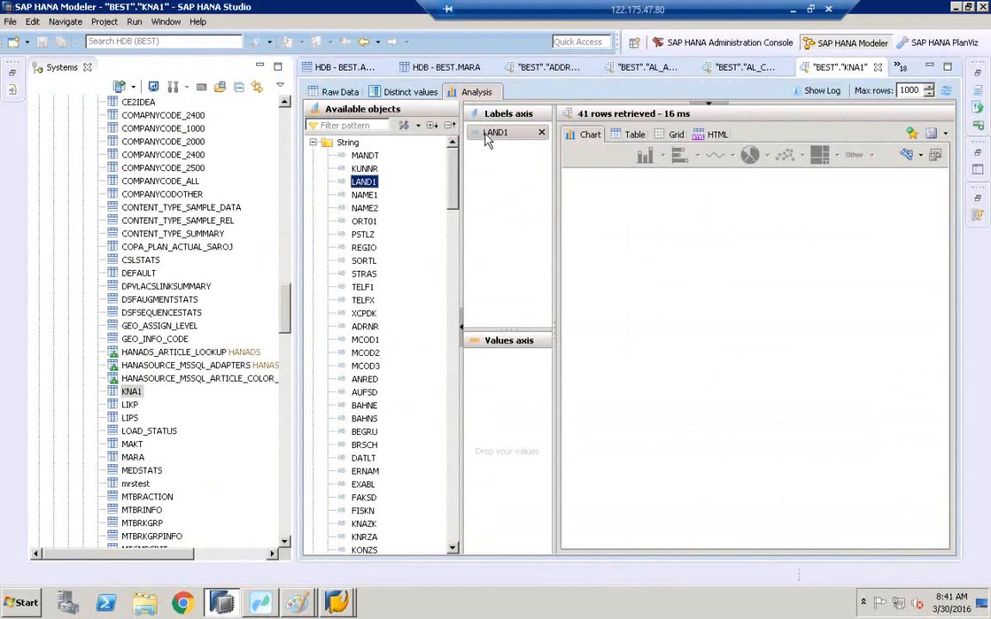
{"action": "left_click", "coordinate": [633, 134]}
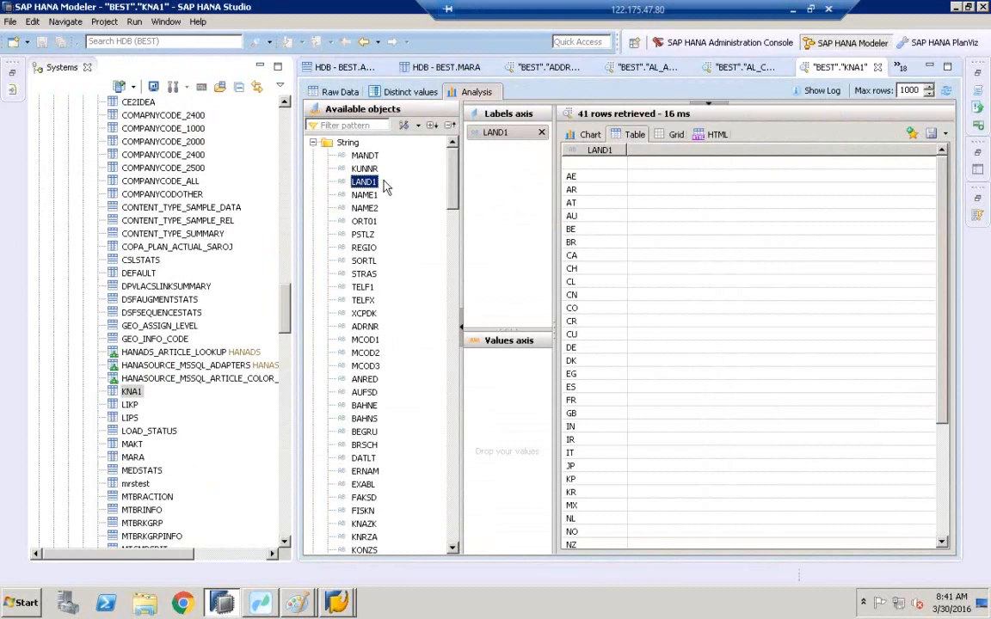
Jump to the CE1IDEA table, open its content and switch to the analysis view.
{"action": "left_click", "coordinate": [151, 181]}
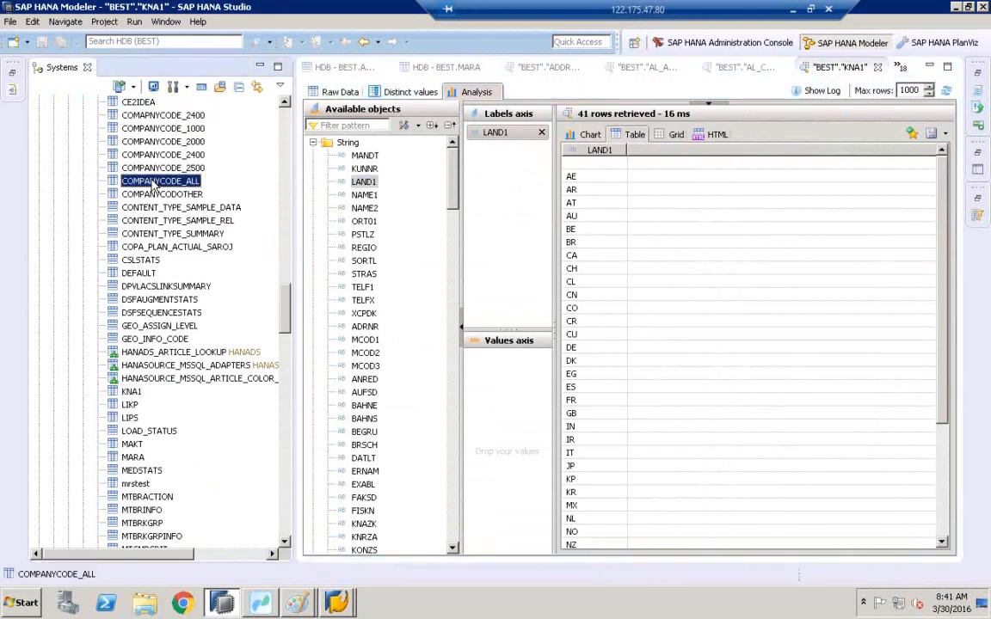
{"action": "type", "text": "ce"}
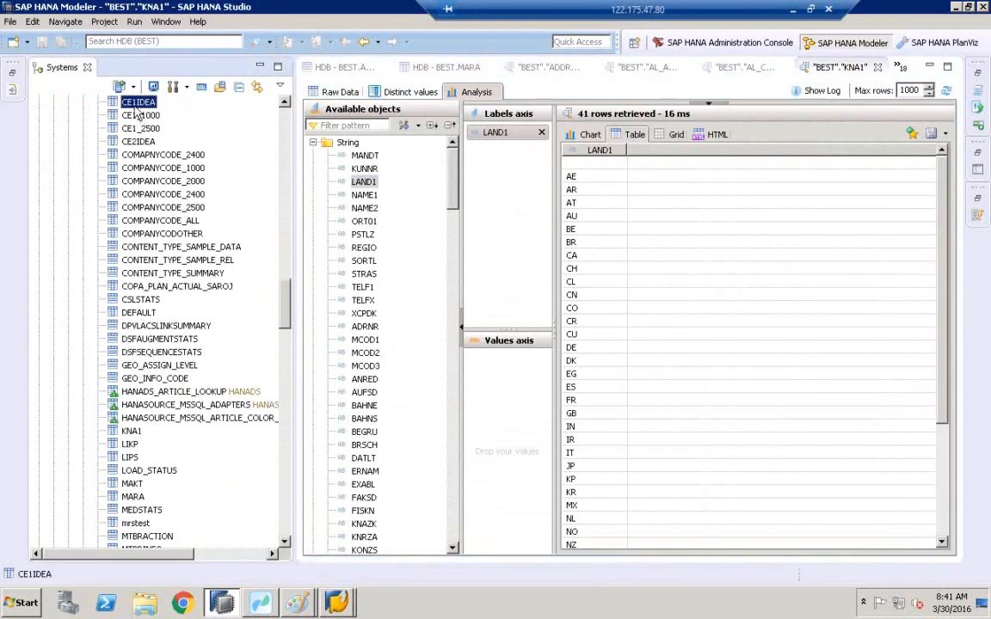
{"action": "right_click", "coordinate": [135, 106]}
{"action": "left_click", "coordinate": [191, 168]}
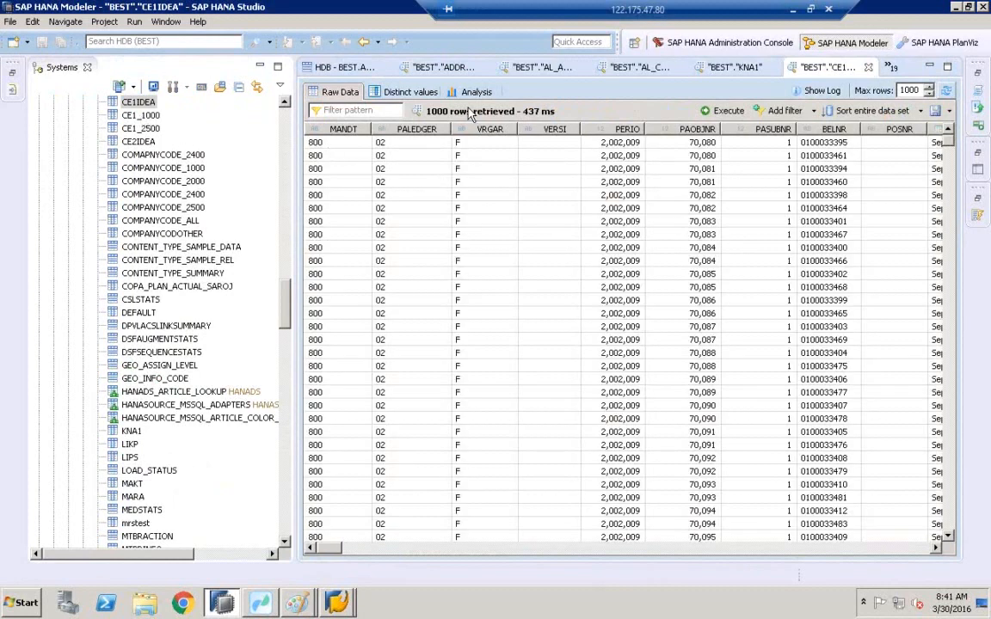
{"action": "left_click", "coordinate": [469, 95]}
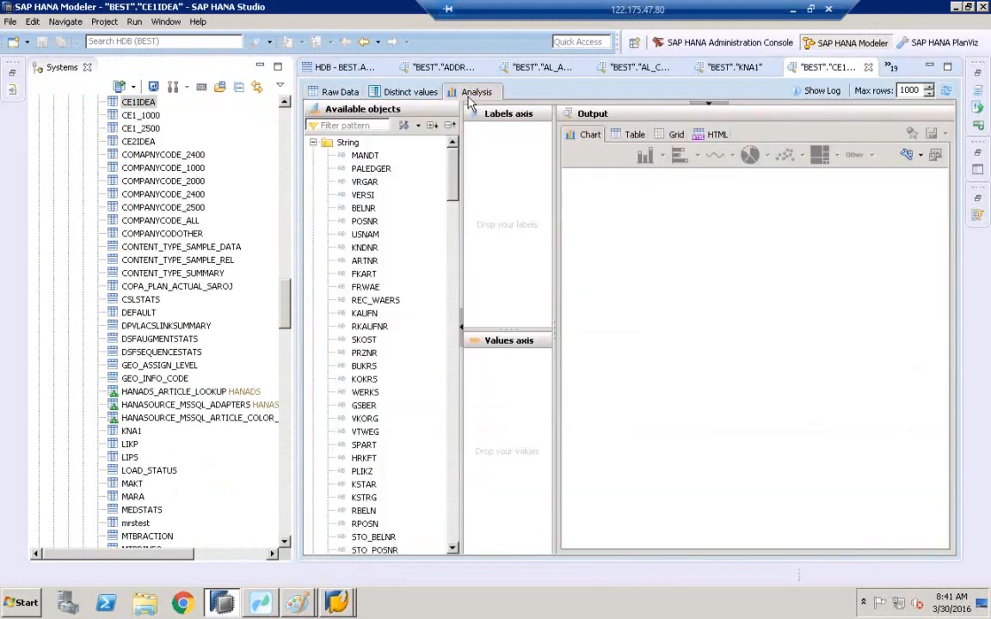
Put BUKRS on the labels axis and VV010 on the values axis of the CE1IDEA analysis.
{"action": "left_click", "coordinate": [331, 125]}
{"action": "type", "text": "bu"}
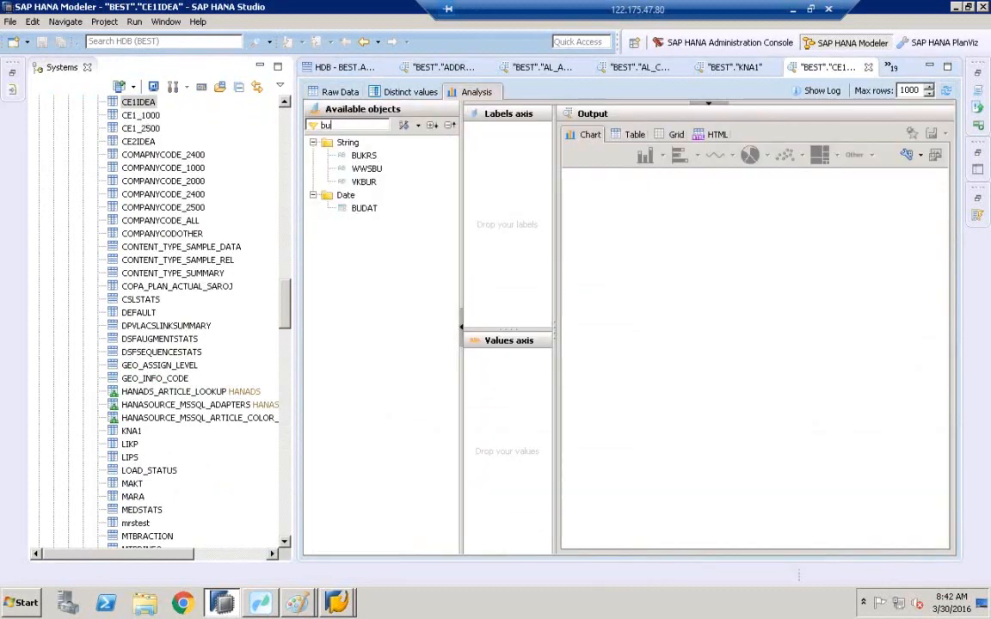
{"action": "double_click", "coordinate": [361, 155]}
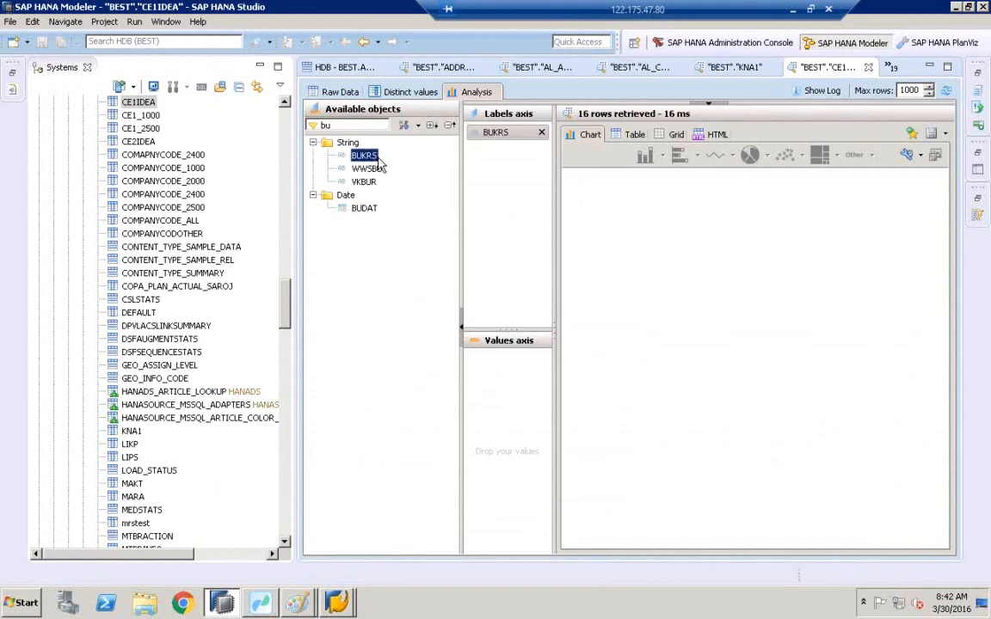
{"action": "left_click", "coordinate": [363, 128]}
{"action": "key", "text": "BackSpace"}
{"action": "key", "text": "BackSpace"}
{"action": "type", "text": "vv010"}
{"action": "left_click_drag", "start_coordinate": [362, 155], "coordinate": [522, 371]}
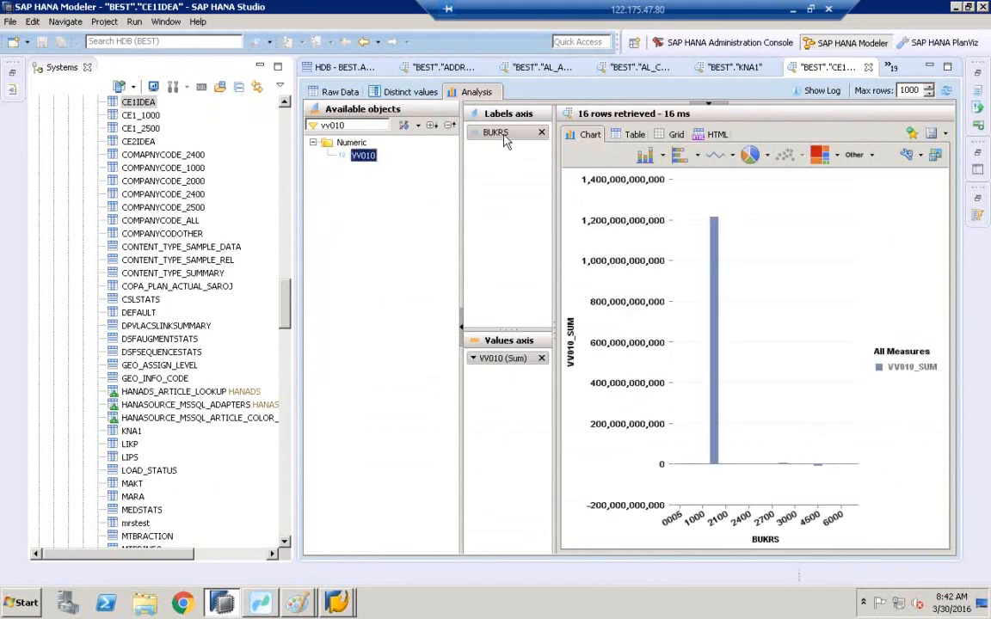
Show the analysis as a table and widen the VV010_SUM column.
{"action": "left_click", "coordinate": [635, 134]}
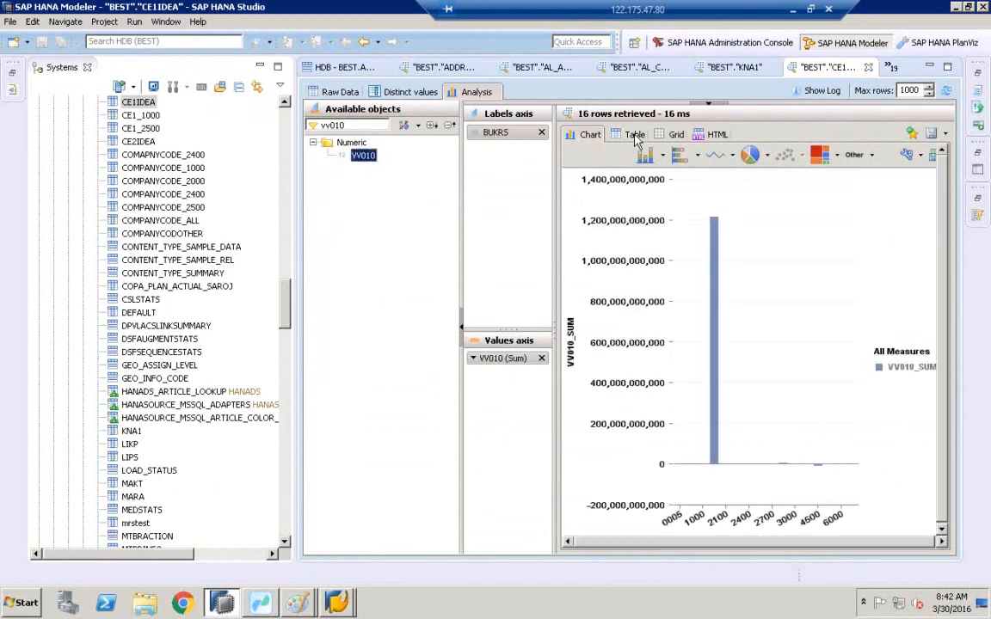
{"action": "left_click", "coordinate": [661, 153]}
{"action": "left_click", "coordinate": [660, 153]}
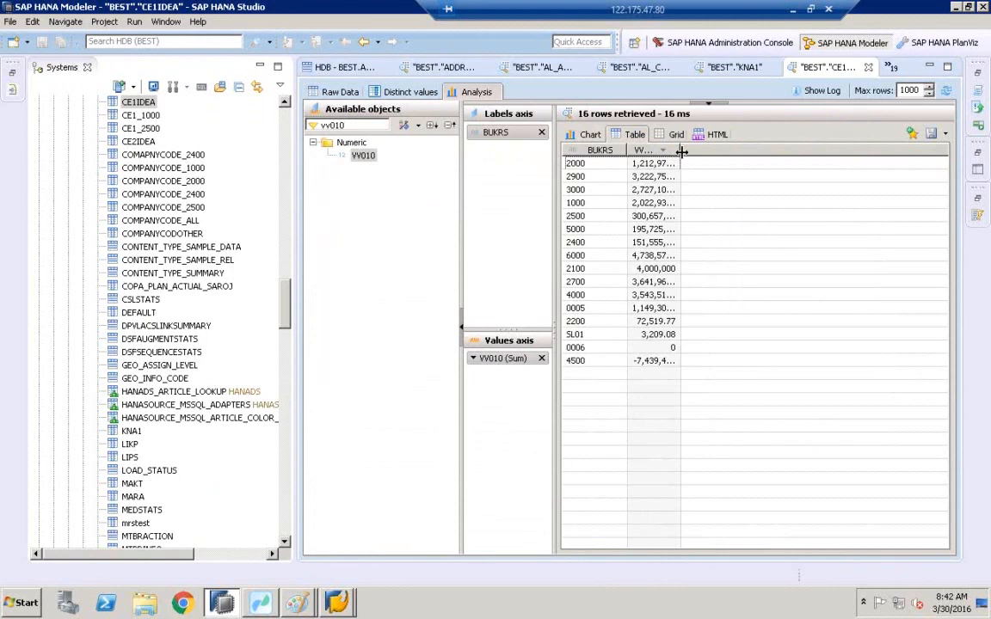
{"action": "double_click", "coordinate": [679, 150]}
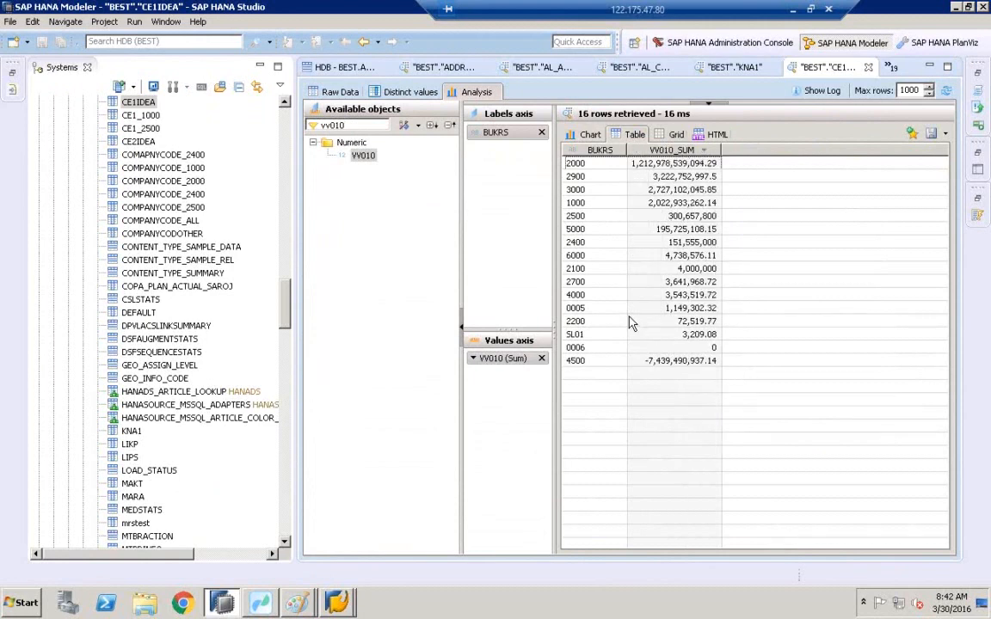
Open the CE1IDEA table definition, then return to its analysis.
{"action": "left_click", "coordinate": [136, 105]}
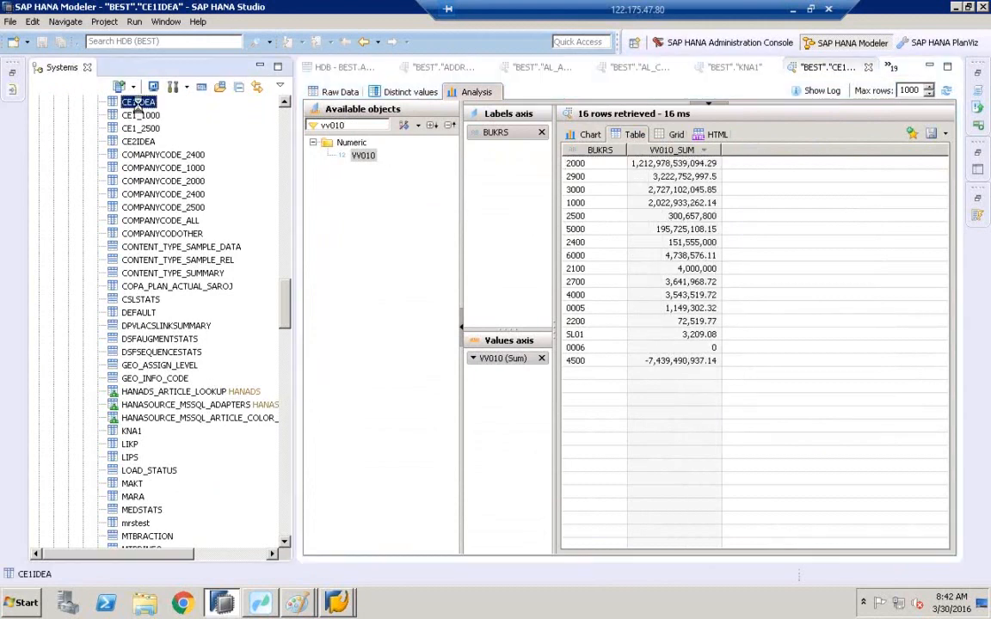
{"action": "double_click", "coordinate": [138, 109]}
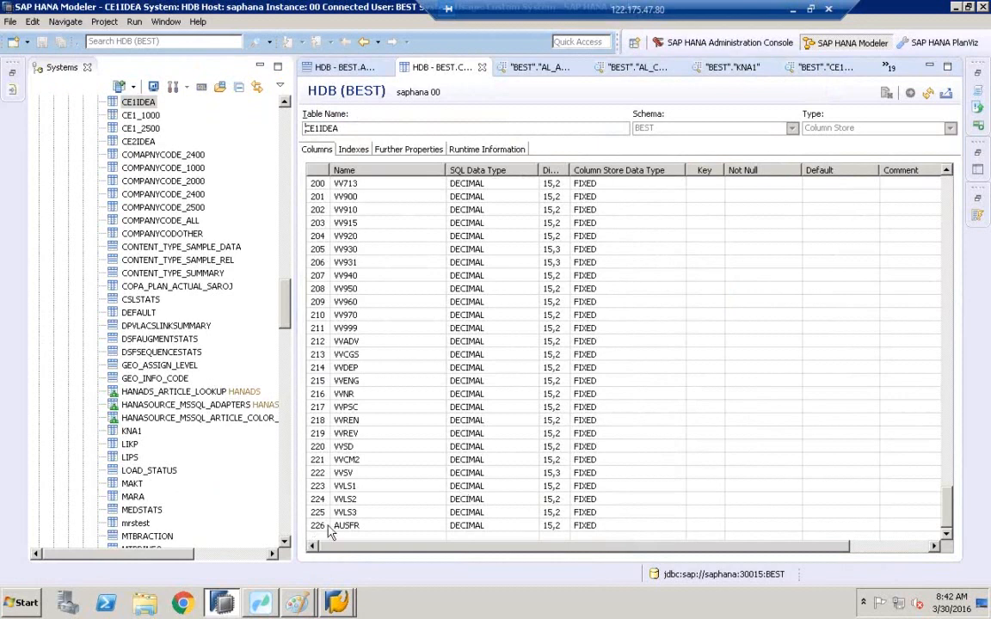
{"action": "left_click", "coordinate": [830, 68]}
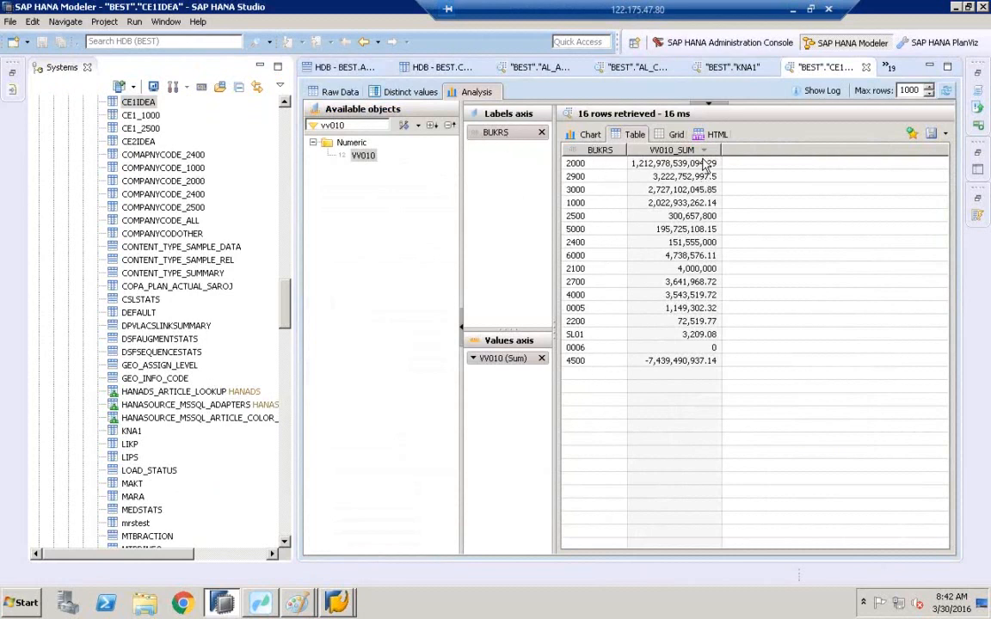
Clear the field filter, search for vk and add VKORG to the labels axis.
{"action": "left_click", "coordinate": [360, 124]}
{"action": "key", "text": "BackSpace"}
{"action": "key", "text": "BackSpace"}
{"action": "key", "text": "BackSpace"}
{"action": "key", "text": "BackSpace"}
{"action": "key", "text": "BackSpace"}
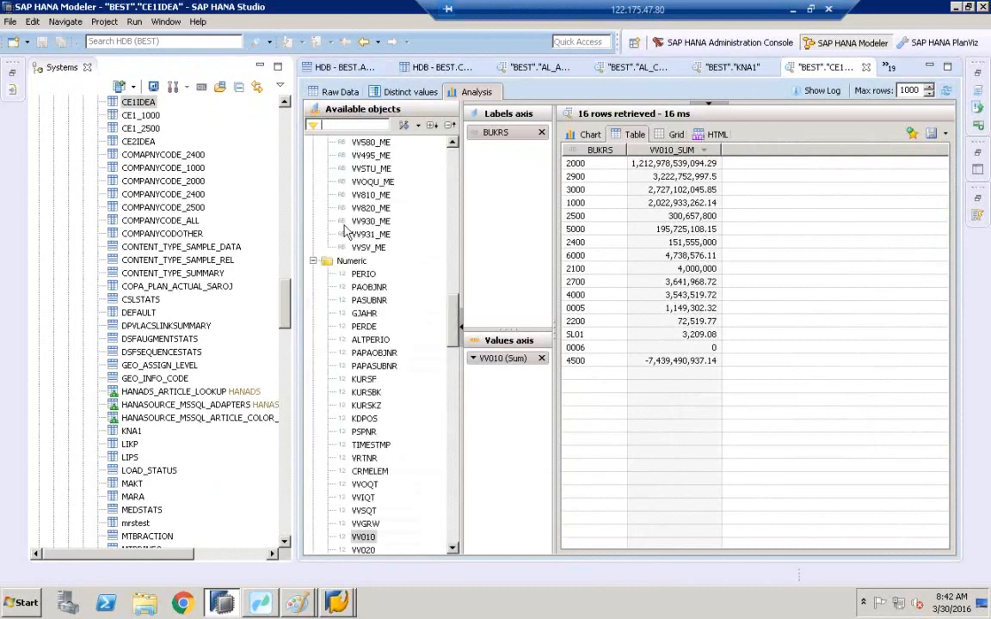
{"action": "left_click", "coordinate": [368, 328]}
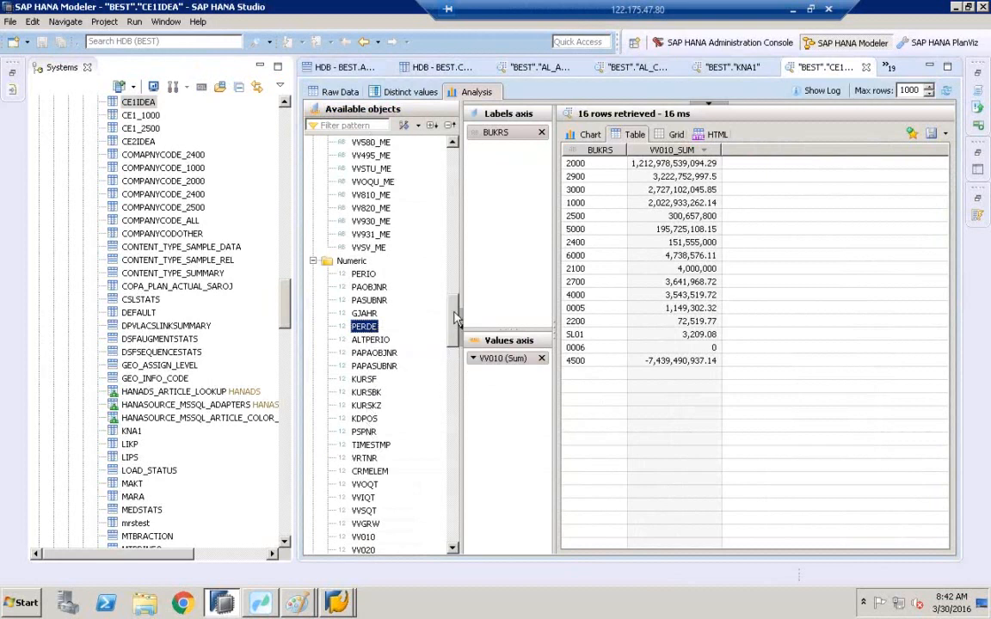
{"action": "scroll", "coordinate": [411, 287], "scroll_direction": "up", "scroll_amount": 20}
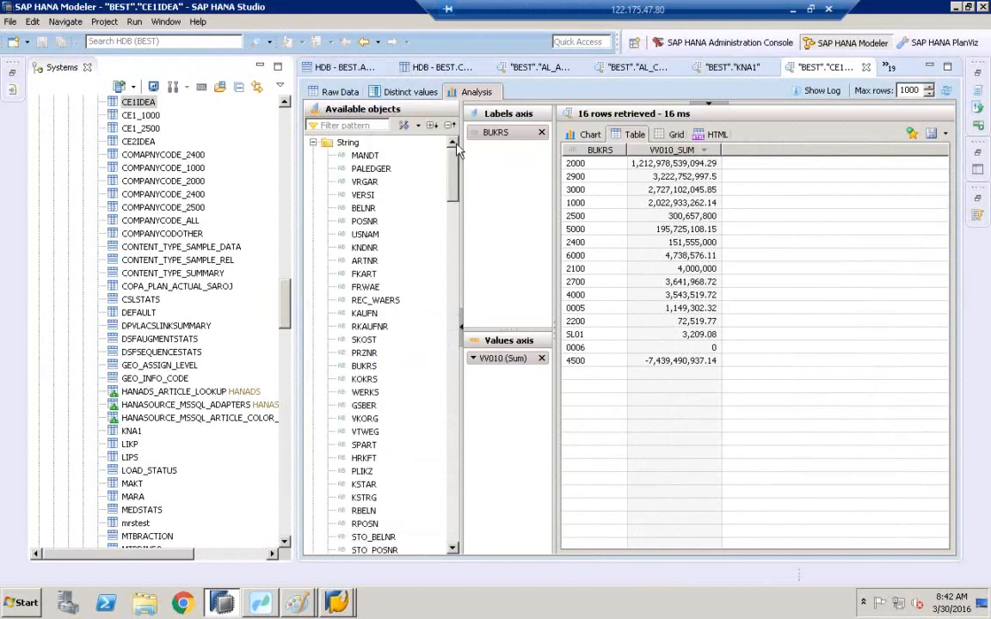
{"action": "left_click", "coordinate": [344, 125]}
{"action": "type", "text": "v"}
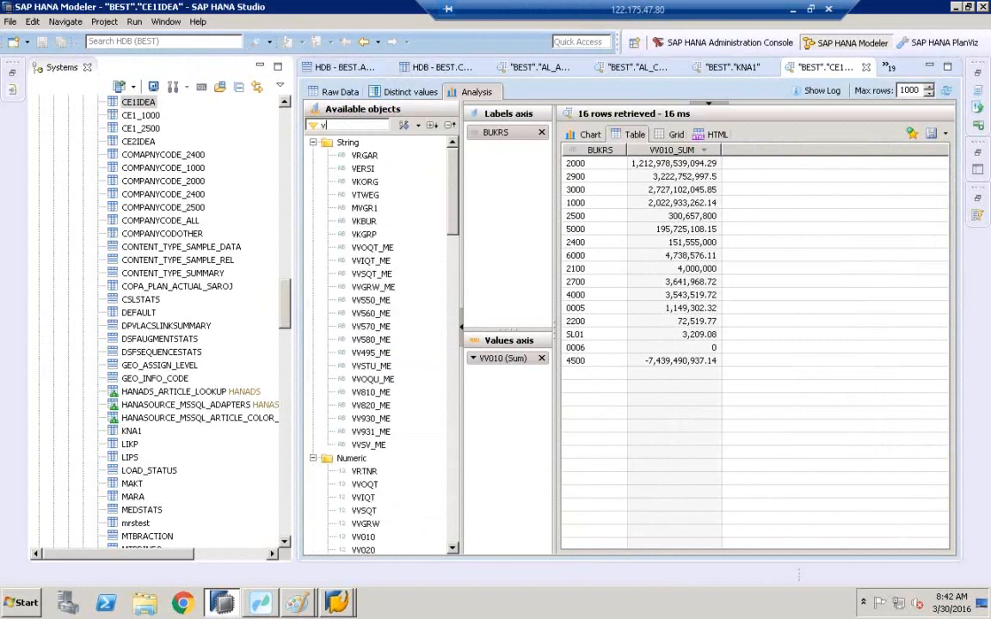
{"action": "type", "text": "k"}
{"action": "left_click_drag", "start_coordinate": [364, 155], "coordinate": [519, 180]}
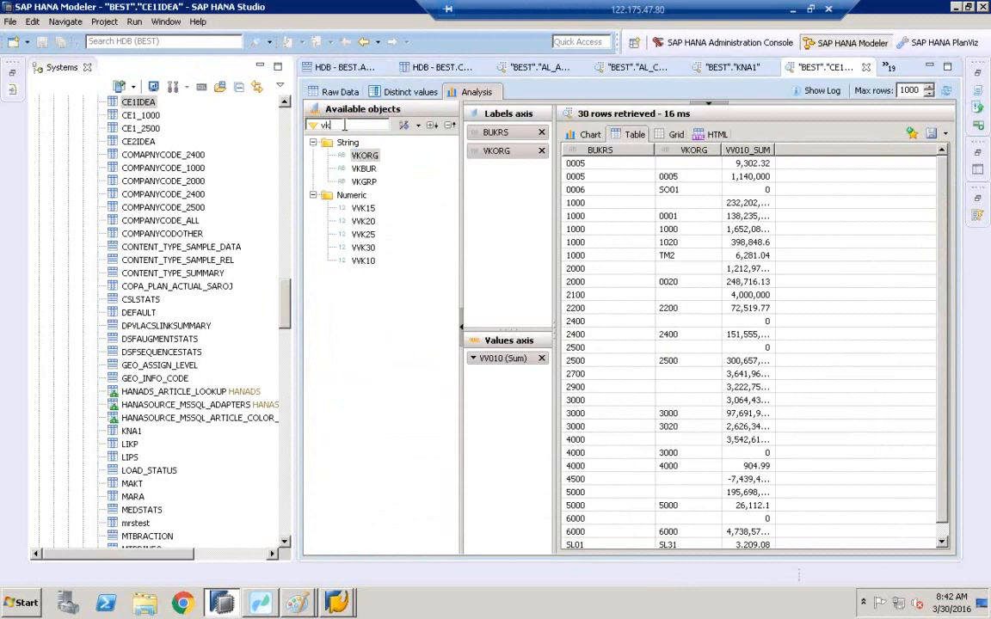
Search the available objects for kndnr and add KNDNR to the labels axis of the analysis.
{"action": "key", "text": "BackSpace"}
{"action": "key", "text": "BackSpace"}
{"action": "type", "text": "kndnr"}
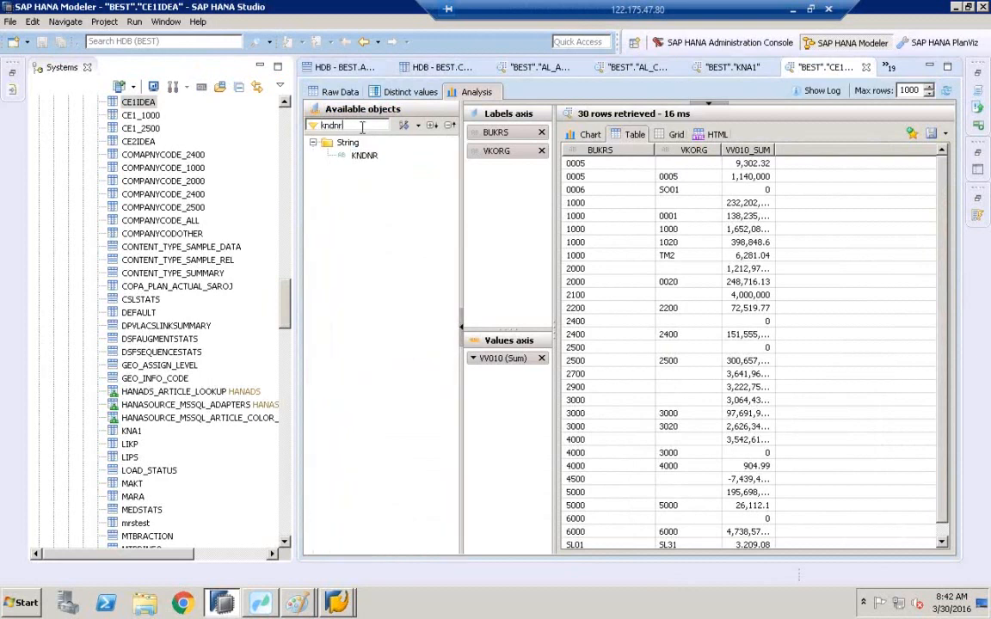
{"action": "left_click_drag", "start_coordinate": [363, 158], "coordinate": [509, 188]}
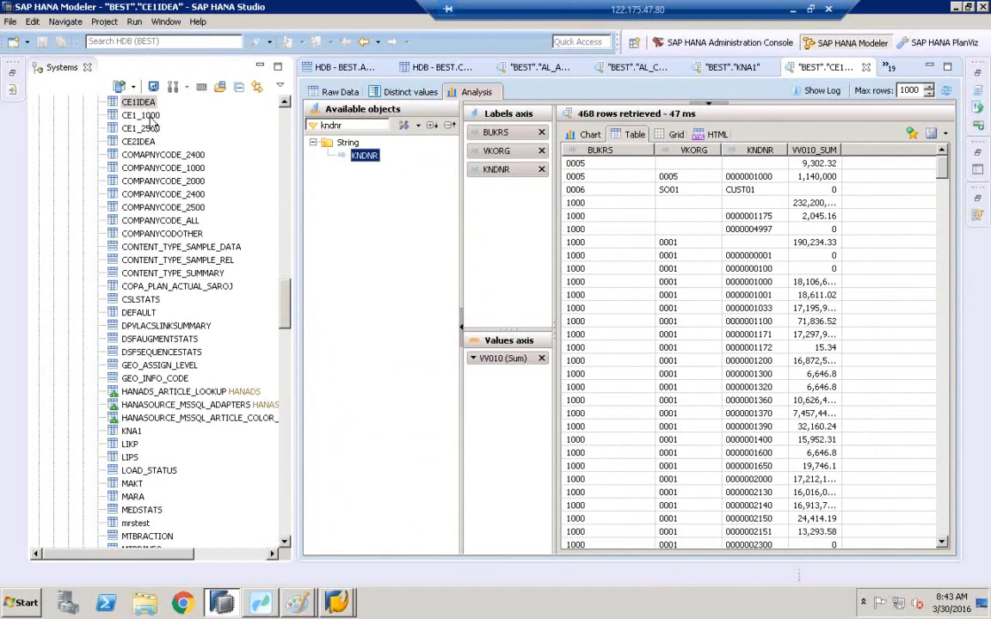
Open the data preview of the ADDRINFOCODEDATA table in the BEST schema.
{"action": "left_click", "coordinate": [283, 321]}
{"action": "left_click_drag", "start_coordinate": [284, 322], "coordinate": [254, 91]}
{"action": "left_click", "coordinate": [159, 326]}
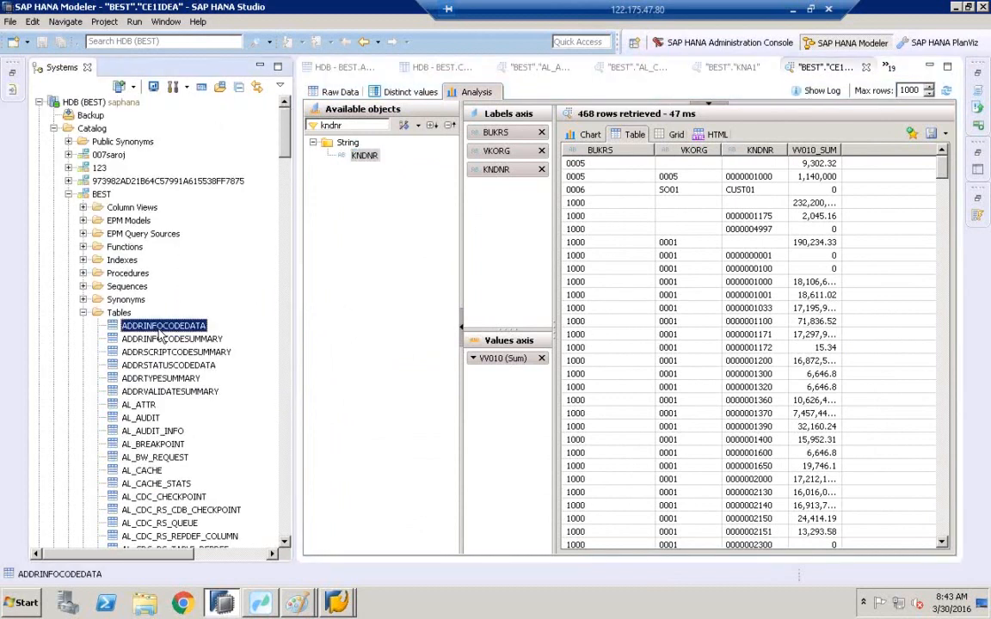
{"action": "right_click", "coordinate": [159, 331]}
{"action": "left_click", "coordinate": [203, 407]}
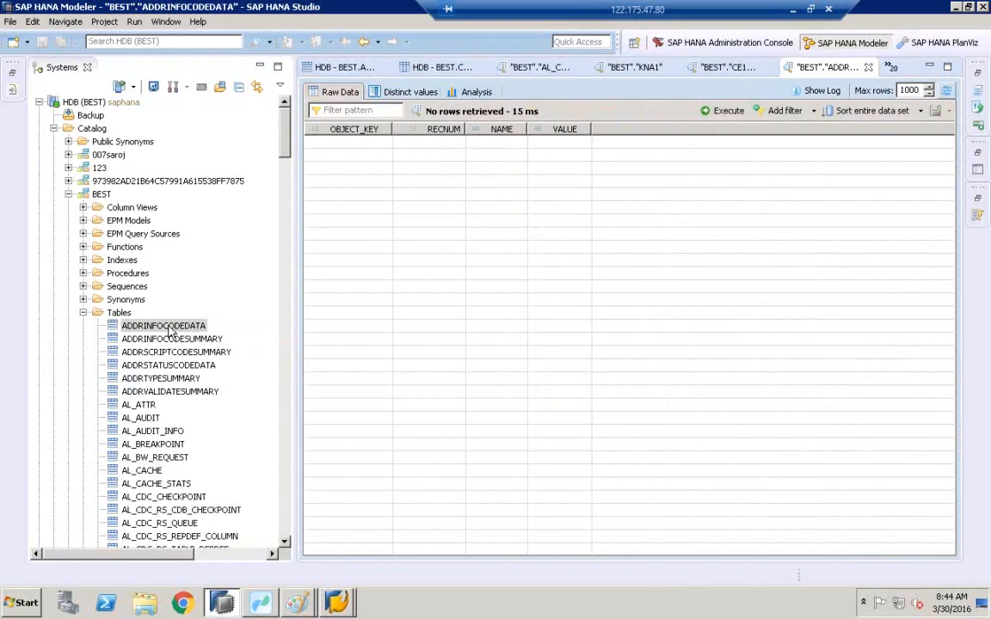
Switch to the second Untitled Paint drawing and pick the Pencil tool.
{"action": "left_click", "coordinate": [297, 602]}
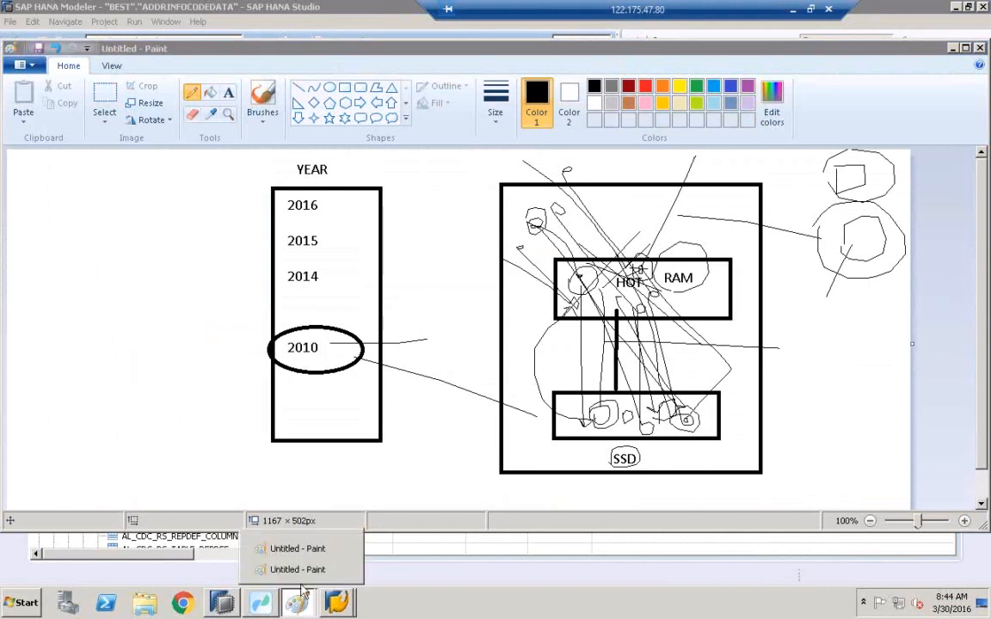
{"action": "left_click", "coordinate": [301, 569]}
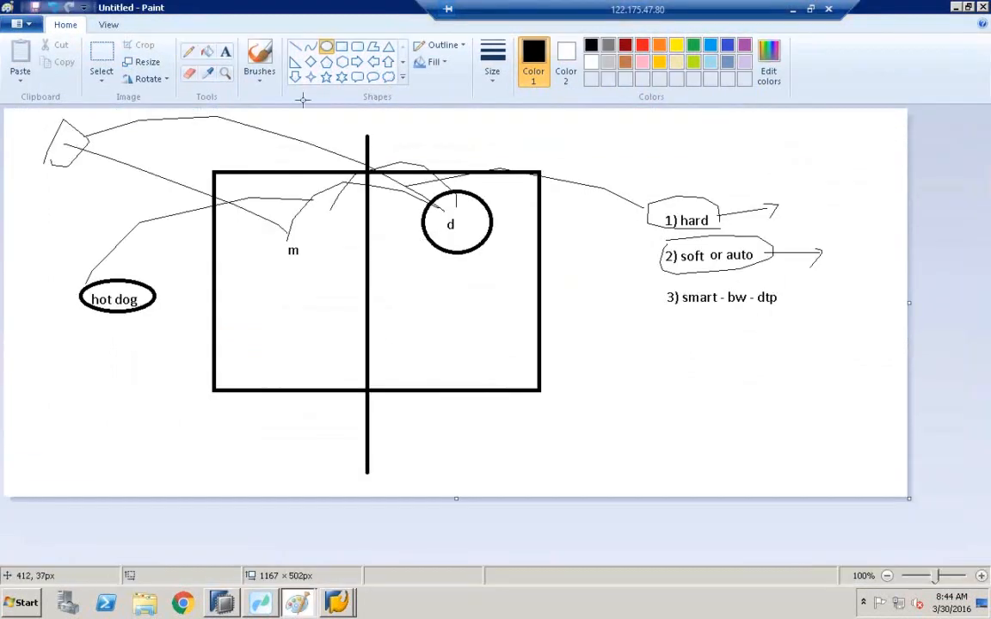
{"action": "left_click", "coordinate": [188, 50]}
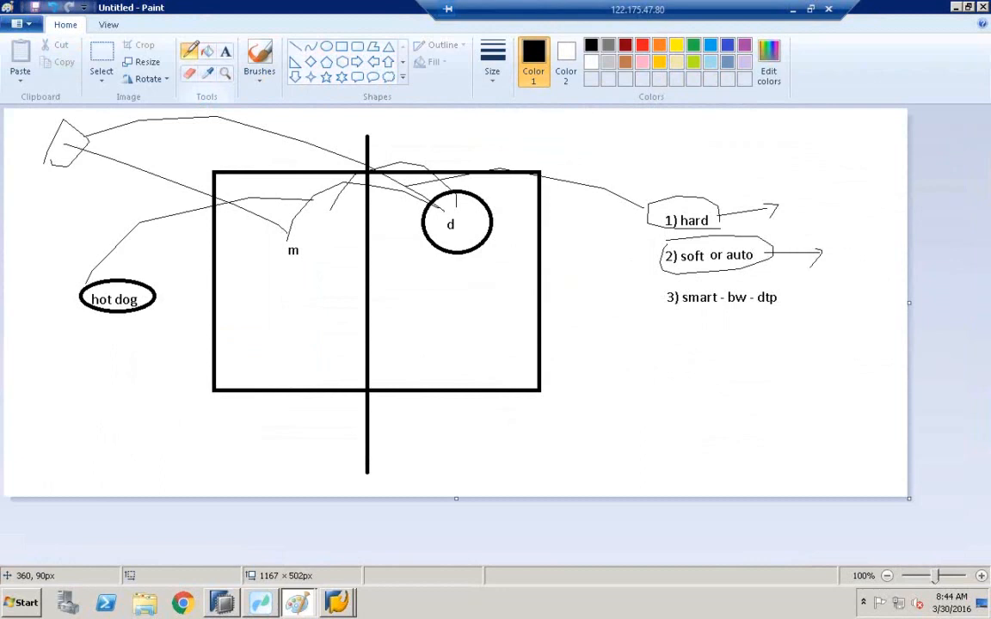
Sketch pencil lines and arrows linking the m and d areas and the smart - bw - dtp note in the diagram.
{"action": "left_click_drag", "start_coordinate": [320, 217], "coordinate": [251, 160]}
{"action": "mouse_move", "coordinate": [202, 123]}
{"action": "left_mouse_down"}
{"action": "mouse_move", "coordinate": [204, 112]}
{"action": "mouse_move", "coordinate": [232, 116]}
{"action": "left_mouse_up"}
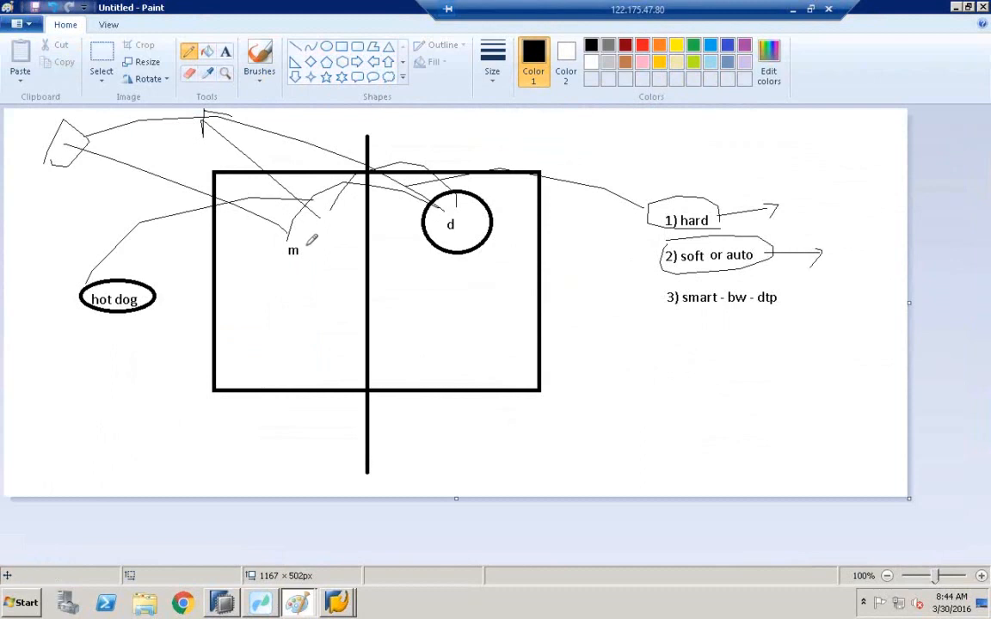
{"action": "mouse_move", "coordinate": [289, 230]}
{"action": "left_mouse_down"}
{"action": "mouse_move", "coordinate": [279, 250]}
{"action": "mouse_move", "coordinate": [312, 233]}
{"action": "mouse_move", "coordinate": [316, 259]}
{"action": "left_mouse_up"}
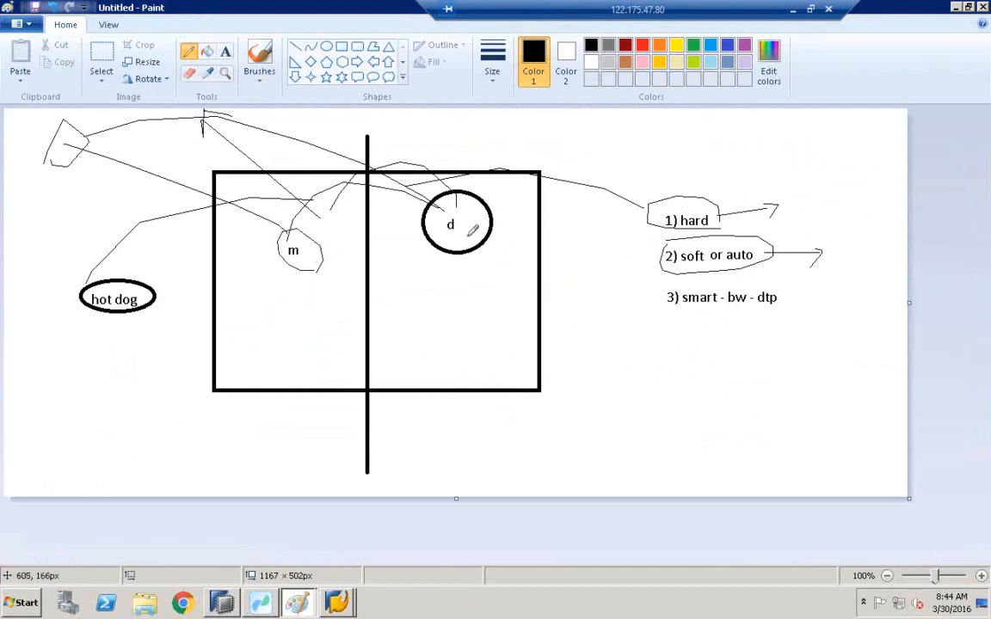
{"action": "mouse_move", "coordinate": [665, 296]}
{"action": "left_mouse_down"}
{"action": "mouse_move", "coordinate": [478, 295]}
{"action": "mouse_move", "coordinate": [487, 306]}
{"action": "mouse_move", "coordinate": [505, 275]}
{"action": "left_mouse_up"}
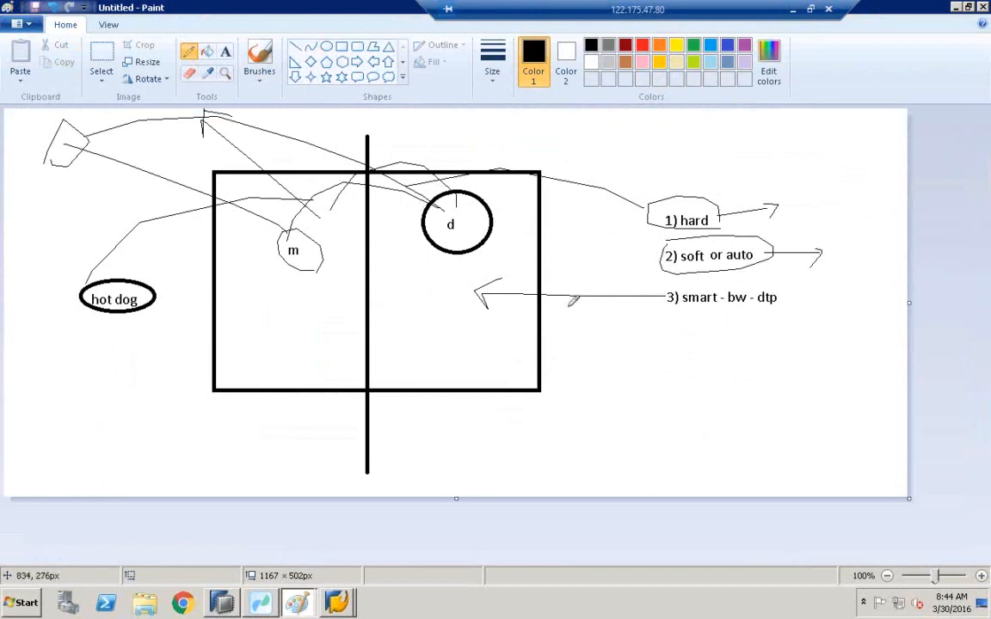
{"action": "left_click_drag", "start_coordinate": [419, 294], "coordinate": [443, 287]}
{"action": "mouse_move", "coordinate": [412, 289]}
{"action": "left_mouse_down"}
{"action": "mouse_move", "coordinate": [413, 272]}
{"action": "mouse_move", "coordinate": [430, 306]}
{"action": "mouse_move", "coordinate": [459, 285]}
{"action": "mouse_move", "coordinate": [441, 291]}
{"action": "mouse_move", "coordinate": [411, 241]}
{"action": "mouse_move", "coordinate": [362, 229]}
{"action": "mouse_move", "coordinate": [307, 252]}
{"action": "mouse_move", "coordinate": [312, 262]}
{"action": "left_mouse_up"}
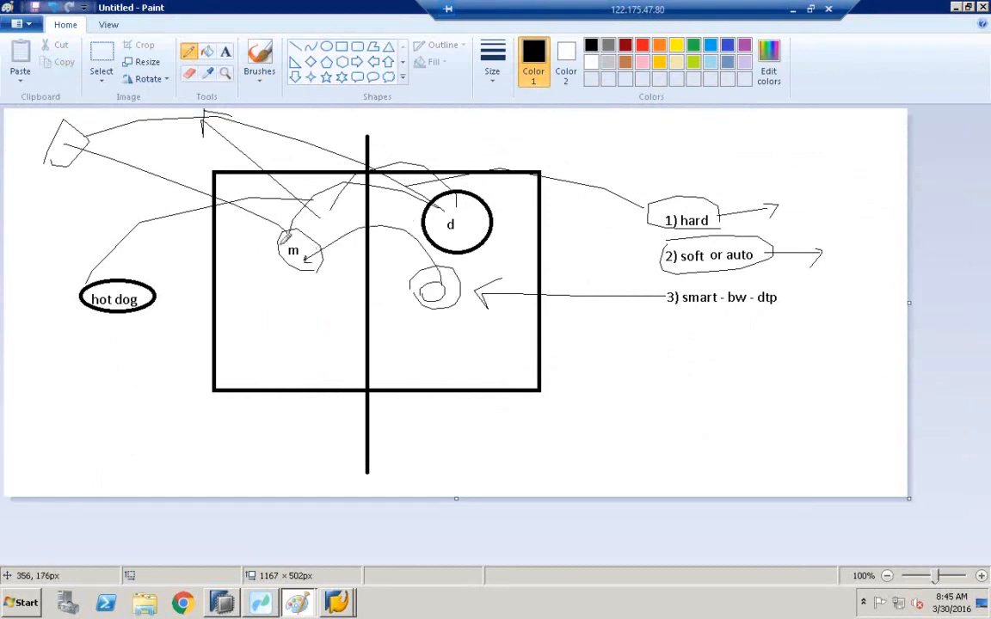
{"action": "mouse_move", "coordinate": [288, 252]}
{"action": "left_mouse_down"}
{"action": "mouse_move", "coordinate": [139, 210]}
{"action": "mouse_move", "coordinate": [129, 147]}
{"action": "left_mouse_up"}
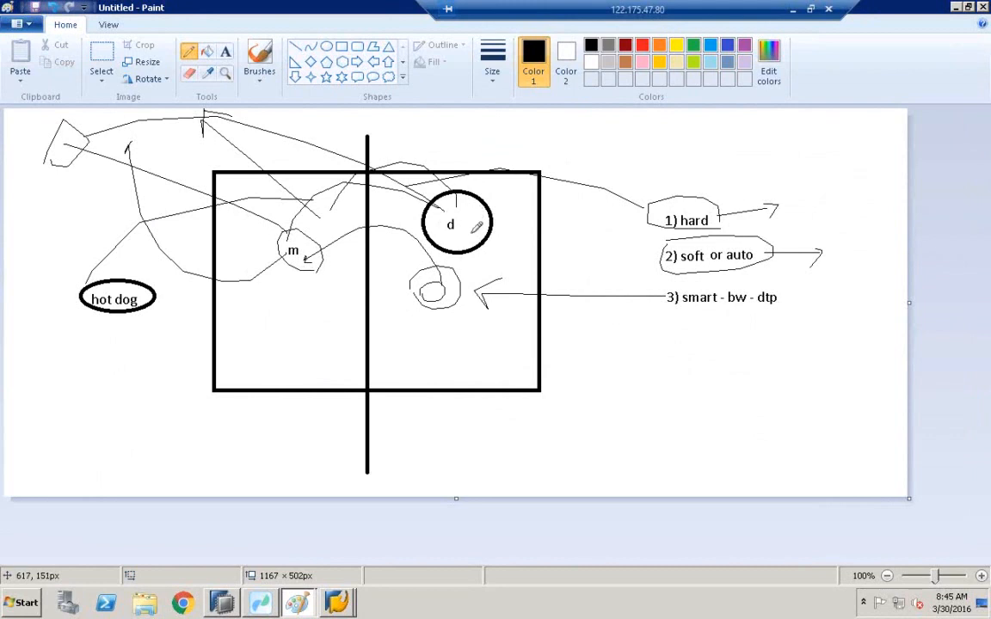
{"action": "mouse_move", "coordinate": [594, 237]}
{"action": "left_mouse_down"}
{"action": "mouse_move", "coordinate": [507, 236]}
{"action": "mouse_move", "coordinate": [513, 228]}
{"action": "left_mouse_up"}
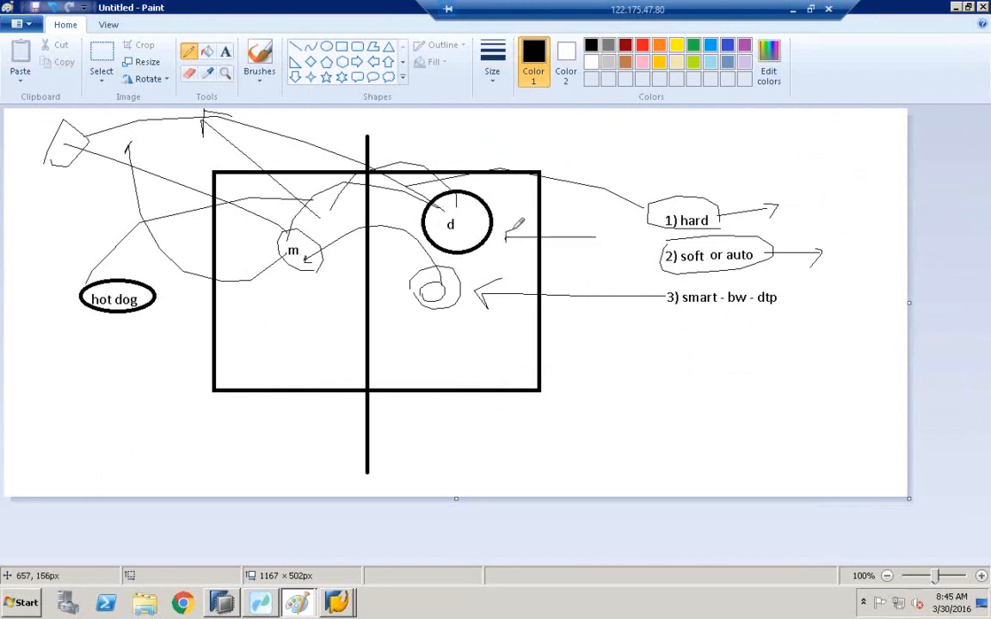